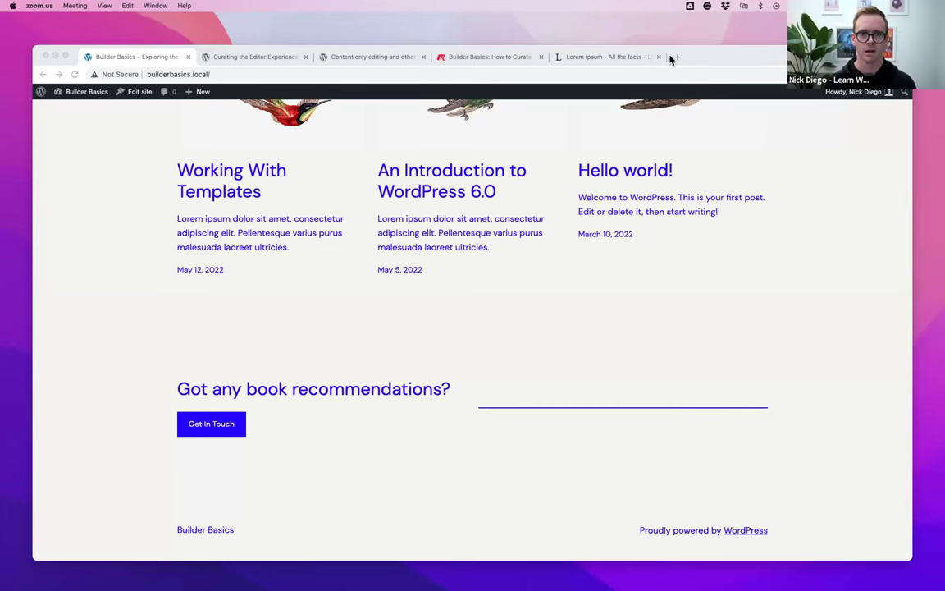
- Close the Lorem Ipsum browser tab and view the Meetup event page for the editing experience workshop
{"action": "left_click", "coordinate": [659, 57]}
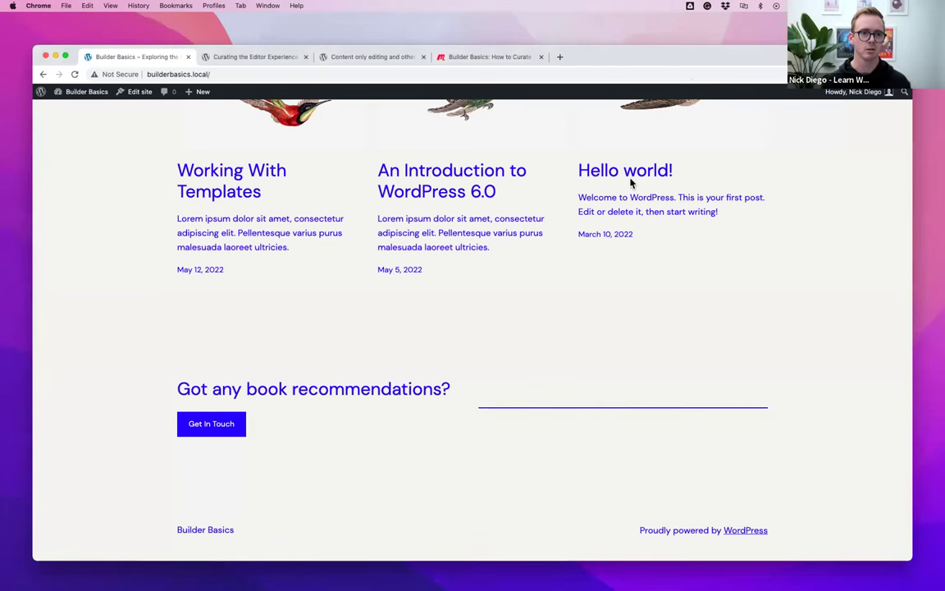
{"action": "scroll", "coordinate": [627, 188], "scroll_direction": "up", "scroll_amount": 5}
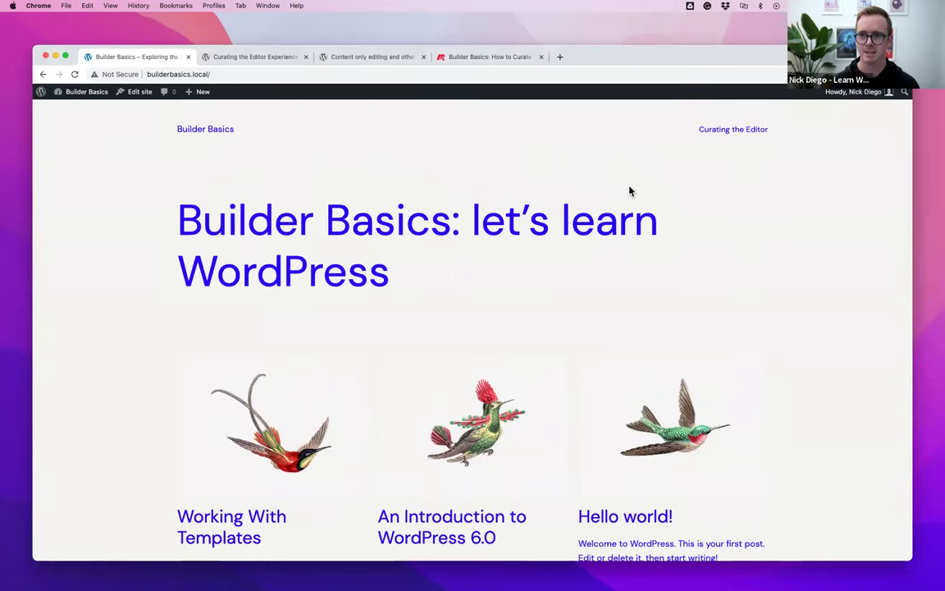
{"action": "left_click", "coordinate": [495, 58]}
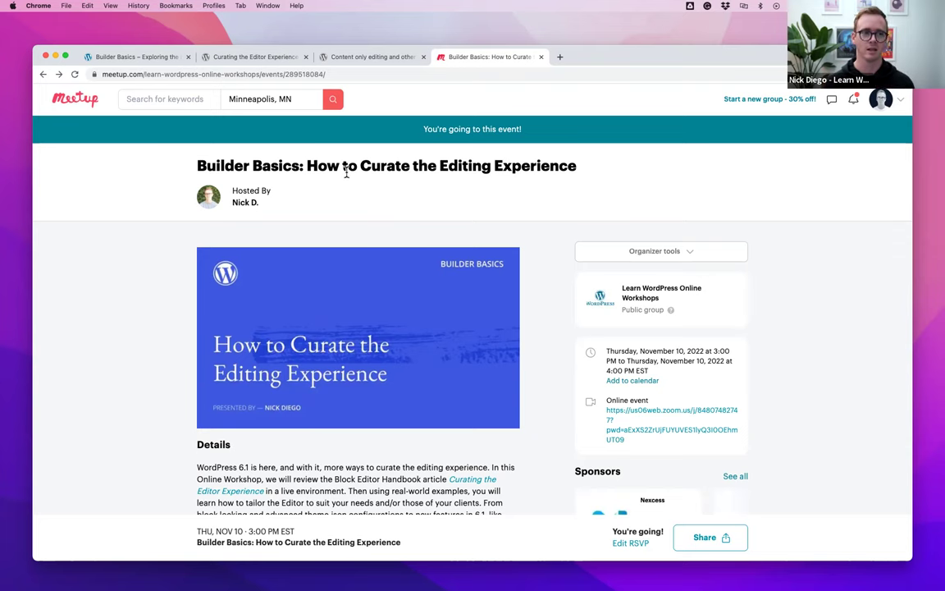
- Show the Curating the Editor Experience handbook guide and select its web address for sharing
{"action": "left_click", "coordinate": [238, 57]}
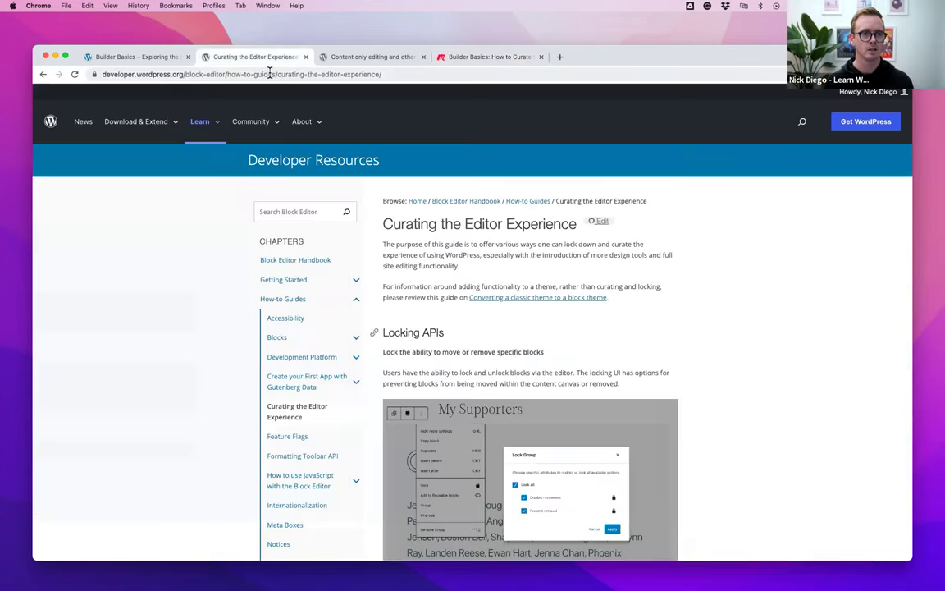
{"action": "left_click", "coordinate": [269, 74]}
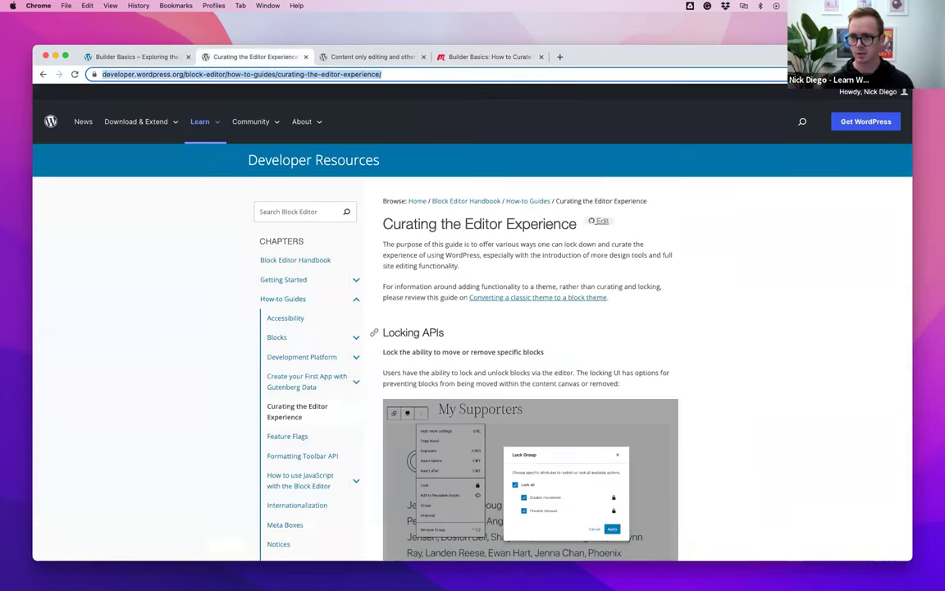
{"action": "key", "text": "super+Tab"}
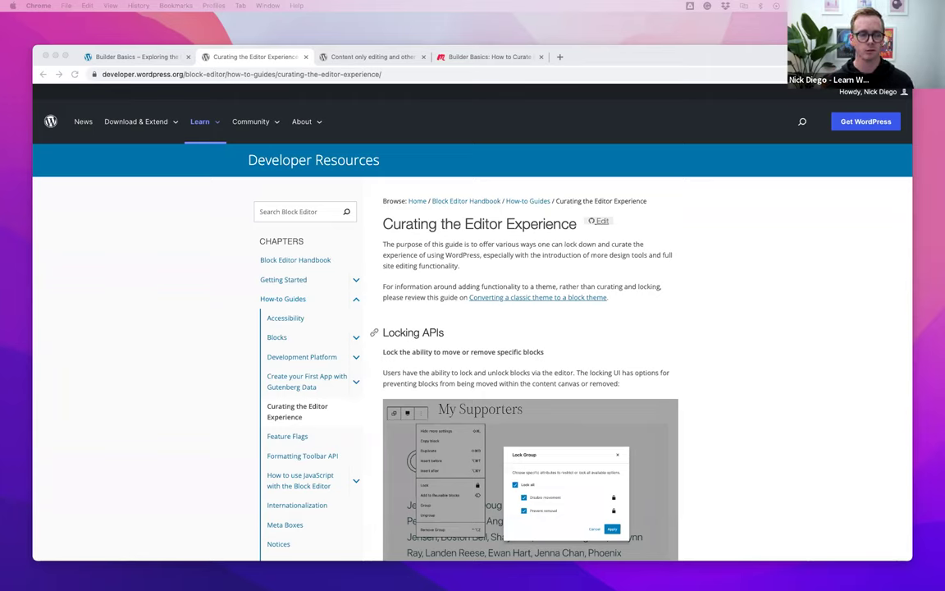
- Return to the Builder Basics site and open the Plugins page of its admin dashboard
{"action": "left_click", "coordinate": [141, 60]}
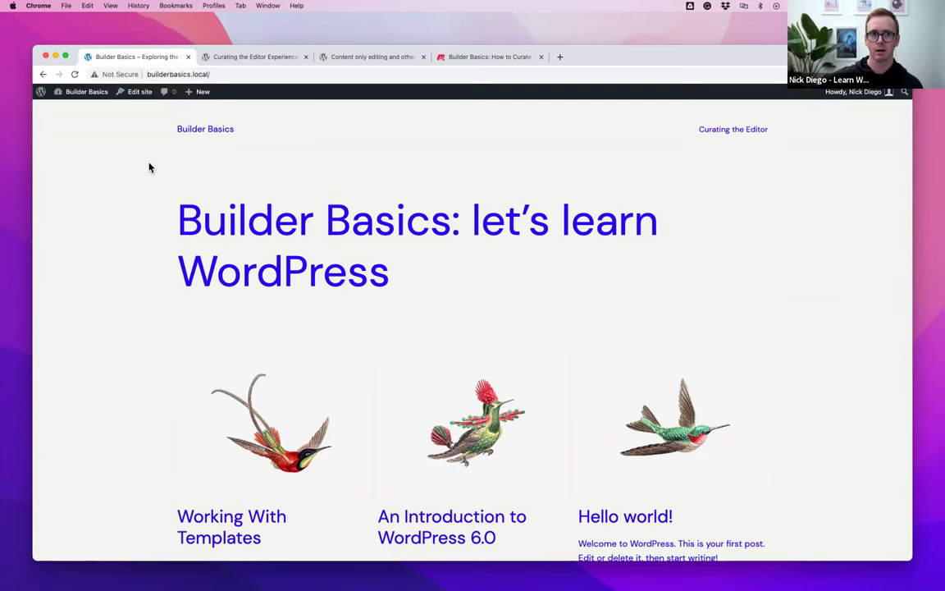
{"action": "left_click", "coordinate": [466, 58]}
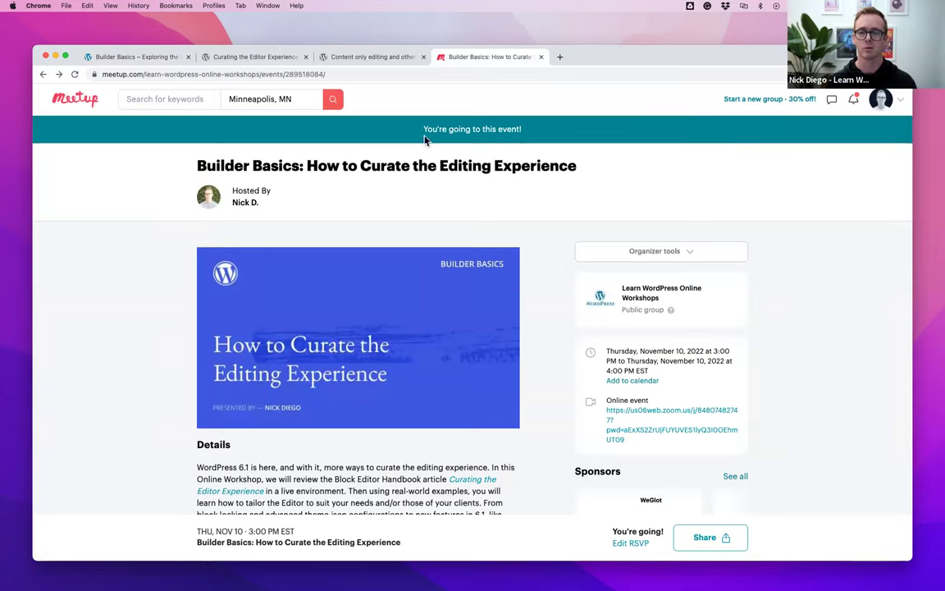
{"action": "left_click", "coordinate": [133, 60]}
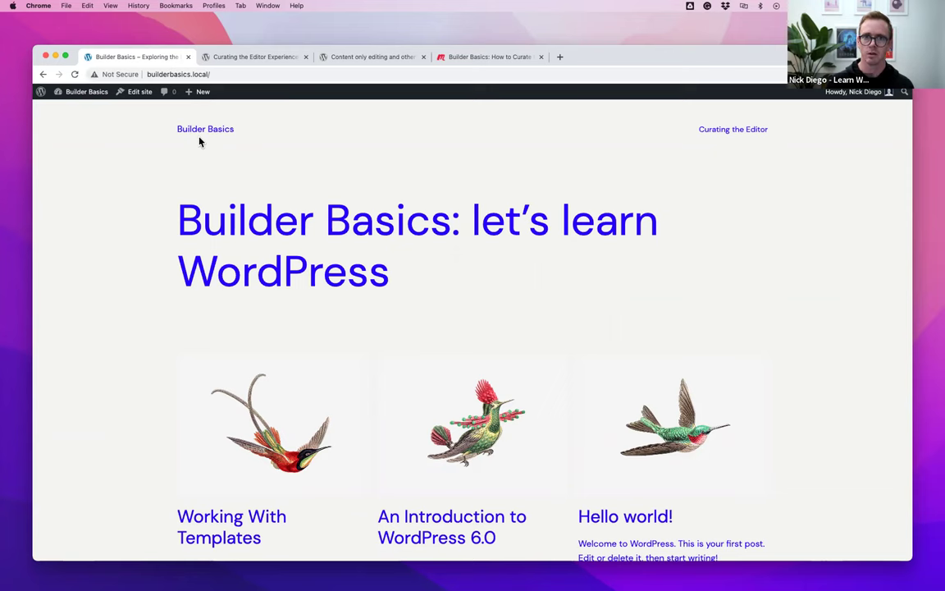
{"action": "left_click", "coordinate": [95, 97]}
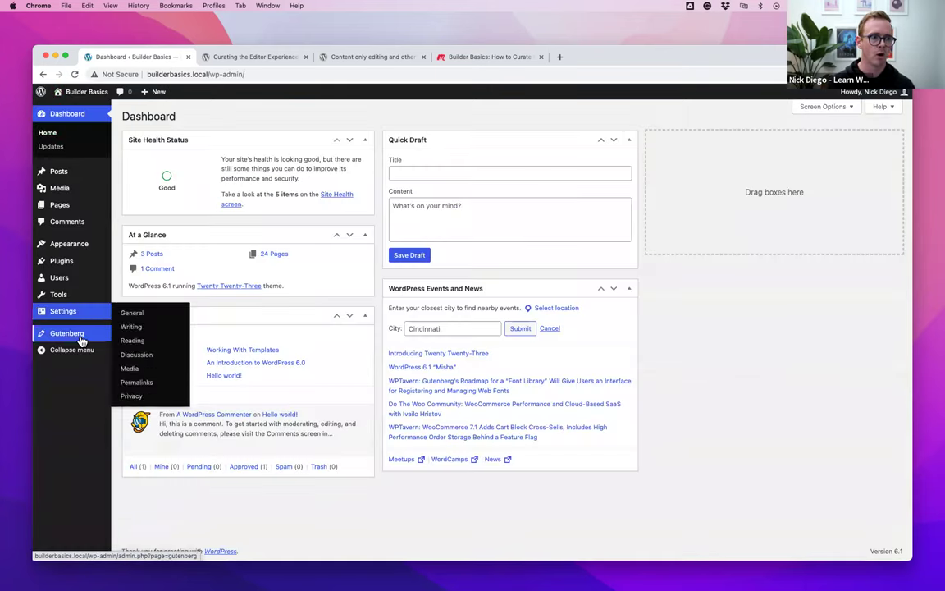
{"action": "left_click", "coordinate": [77, 268]}
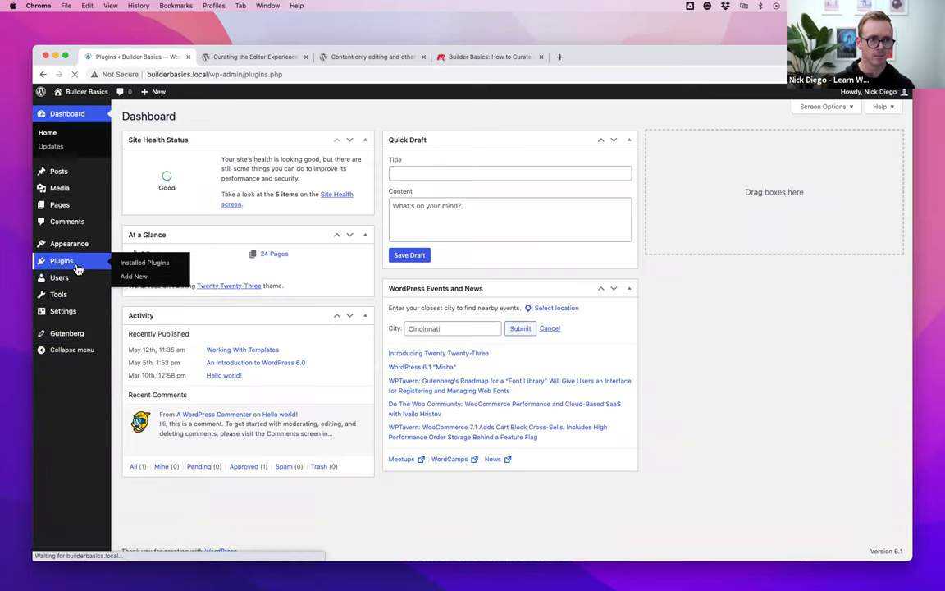
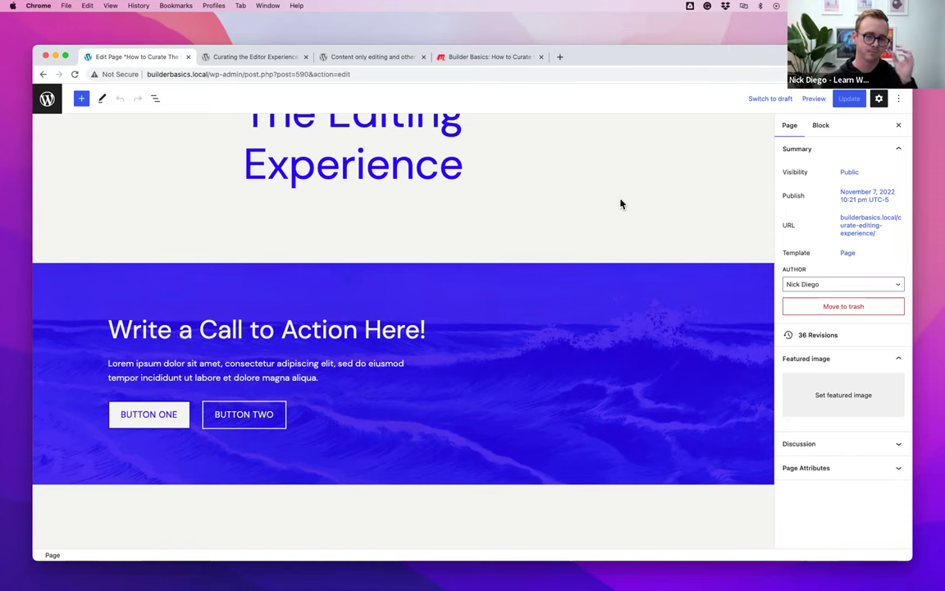
- Select the call-to-action Cover block and expand its two nested Group blocks in the List View
{"action": "left_click", "coordinate": [418, 281]}
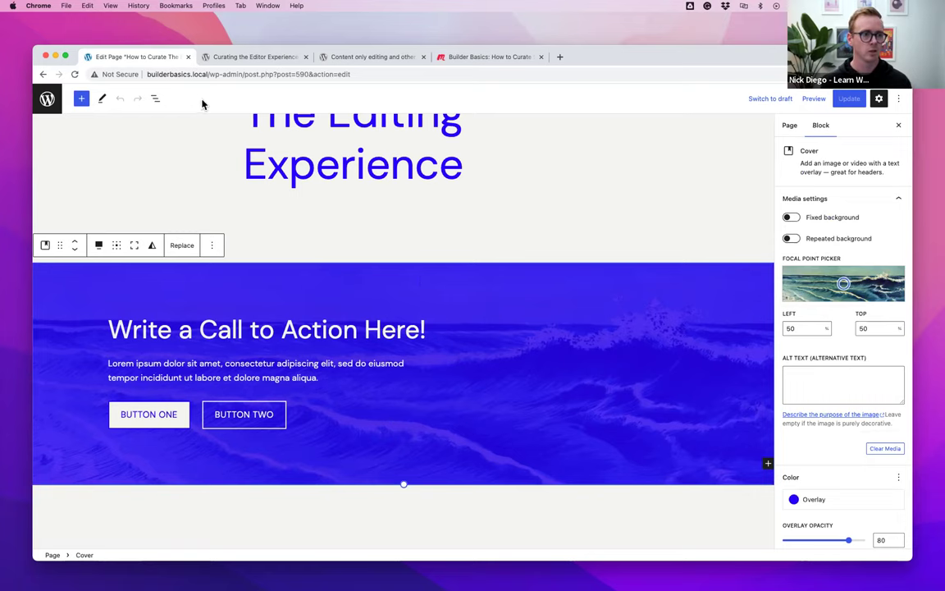
{"action": "left_click", "coordinate": [156, 100]}
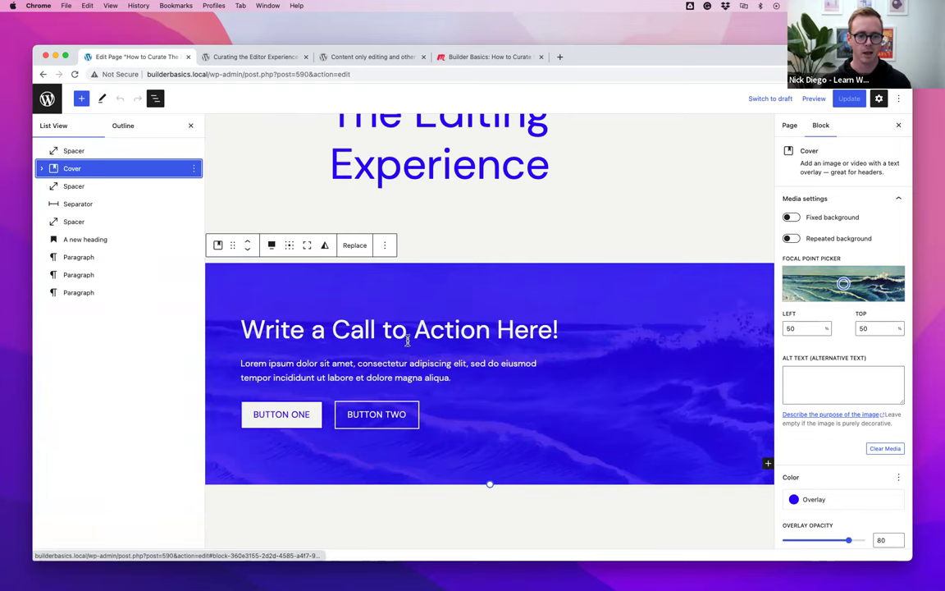
{"action": "scroll", "coordinate": [417, 342], "scroll_direction": "down", "scroll_amount": 3}
{"action": "scroll", "coordinate": [246, 246], "scroll_direction": "up", "scroll_amount": 5}
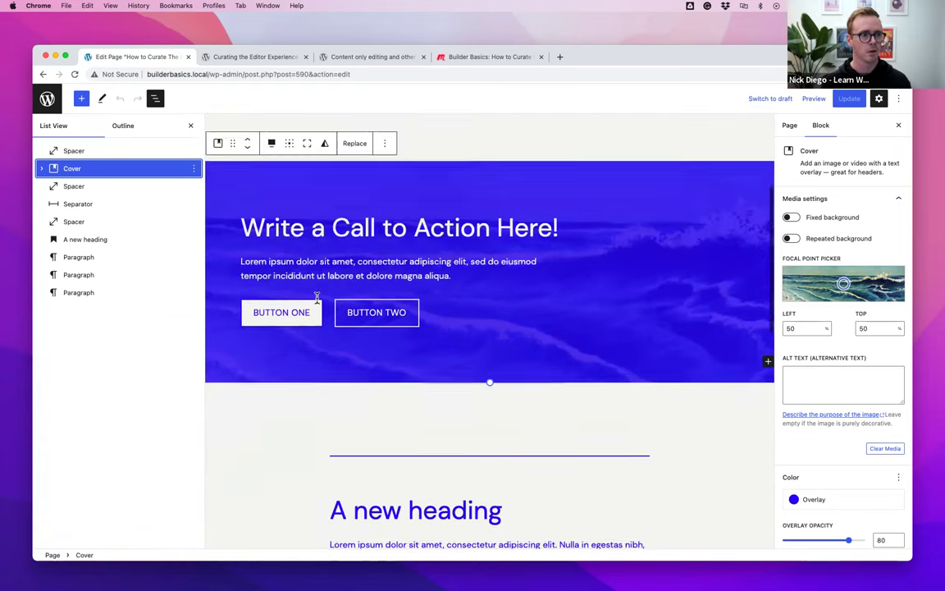
{"action": "left_click", "coordinate": [43, 169]}
{"action": "left_click", "coordinate": [53, 186]}
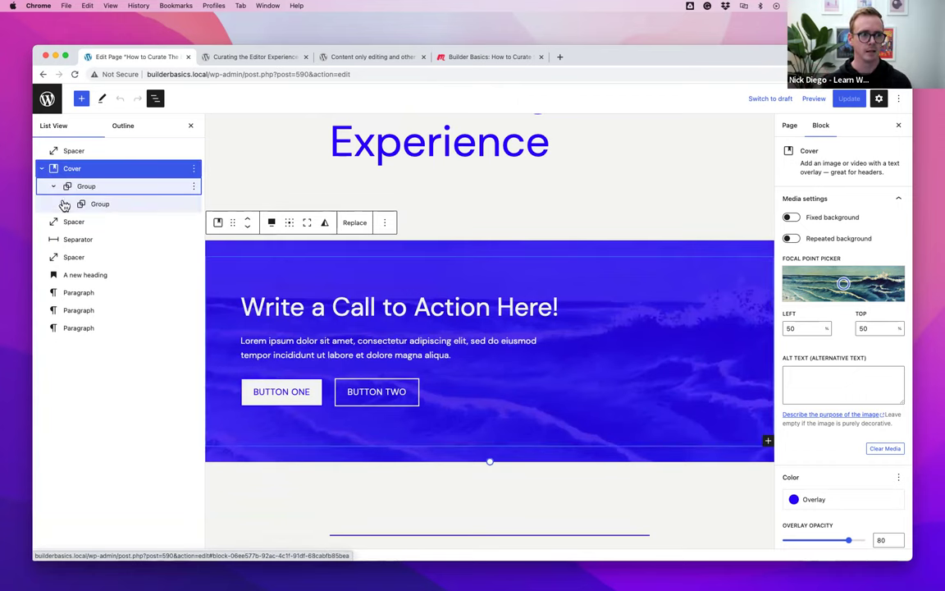
{"action": "left_click", "coordinate": [67, 205]}
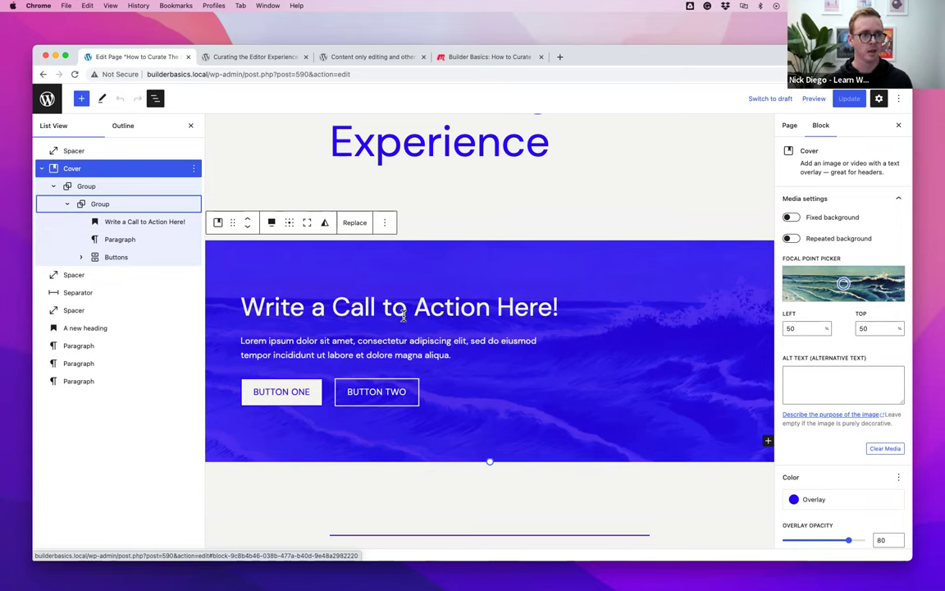
- Inspect the block settings of the outer Group, the inner Group and the Cover block
{"action": "left_click", "coordinate": [94, 188]}
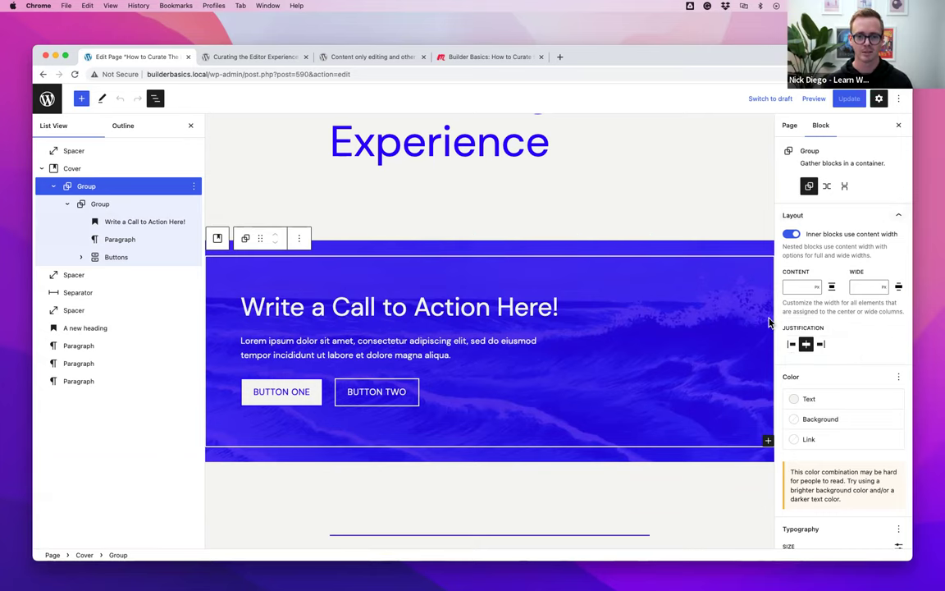
{"action": "left_click", "coordinate": [97, 205]}
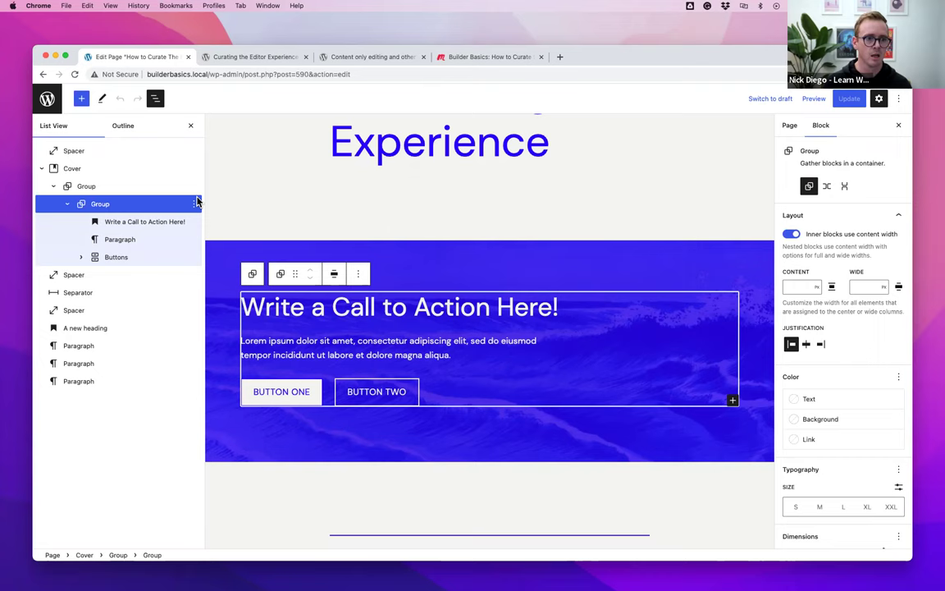
{"action": "left_click", "coordinate": [270, 254]}
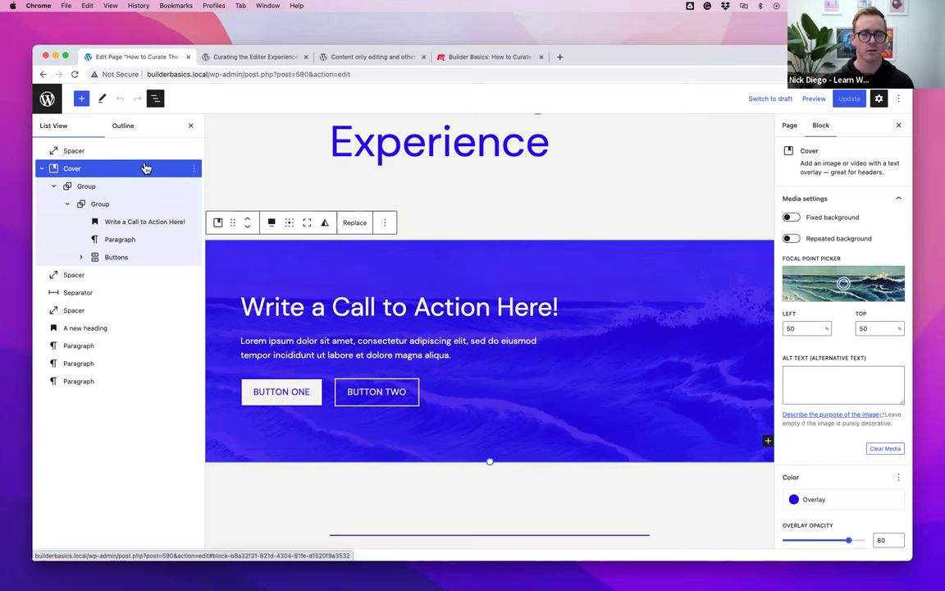
- Examine the files in the Twenty Twenty-Three theme's patterns folder in Visual Studio Code
{"action": "key", "text": "ctrl+Right"}
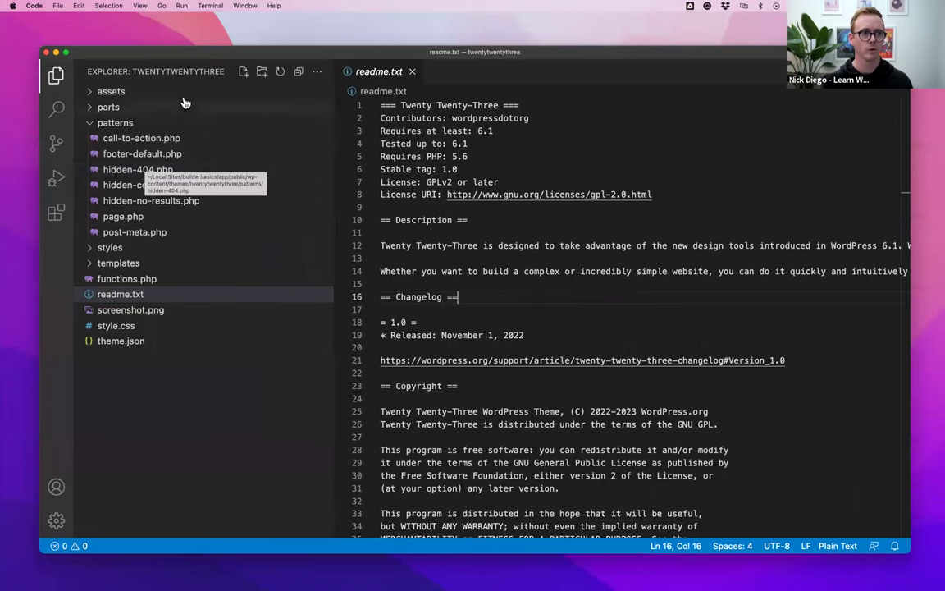
{"action": "left_click", "coordinate": [90, 123]}
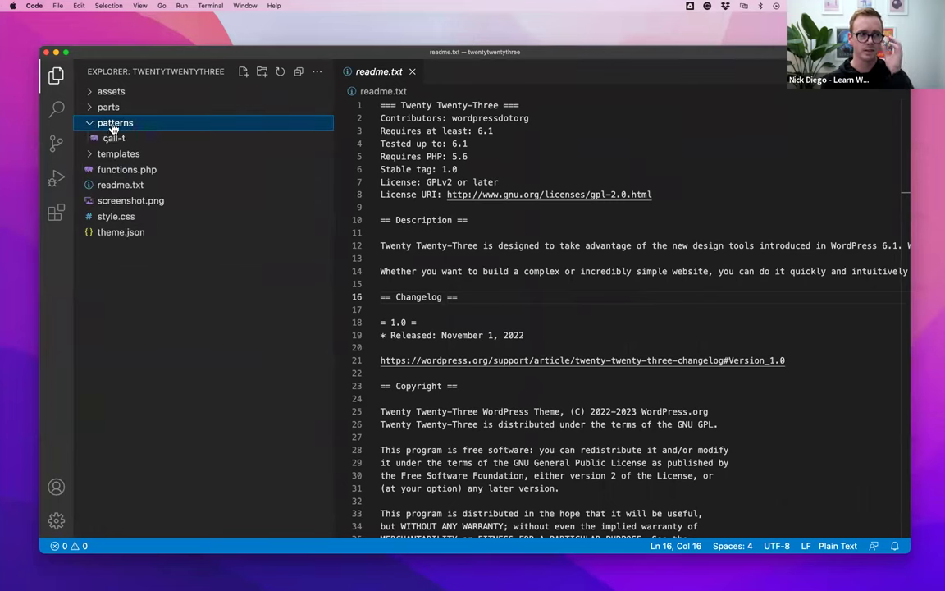
{"action": "left_click", "coordinate": [115, 124]}
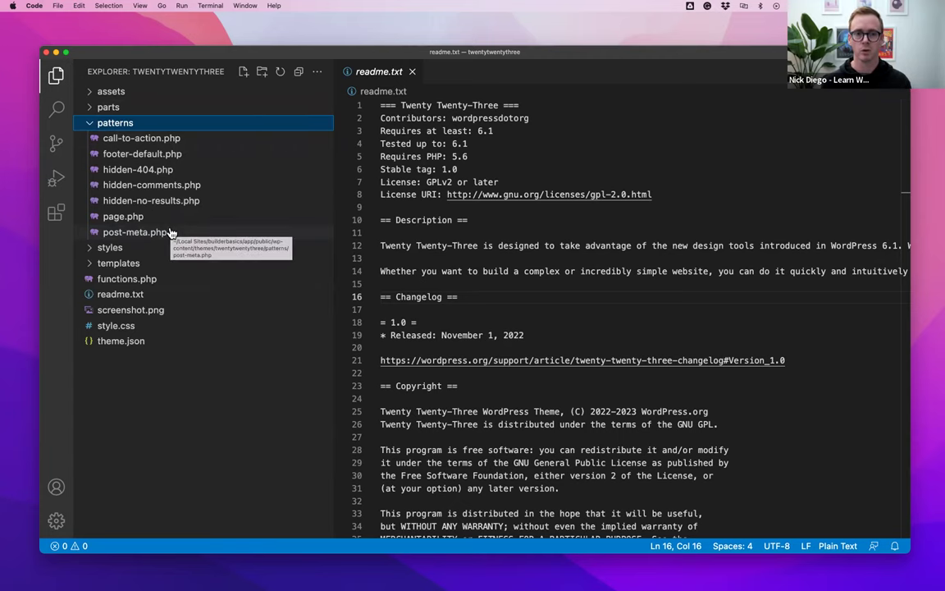
{"action": "key", "text": "ctrl+Left"}
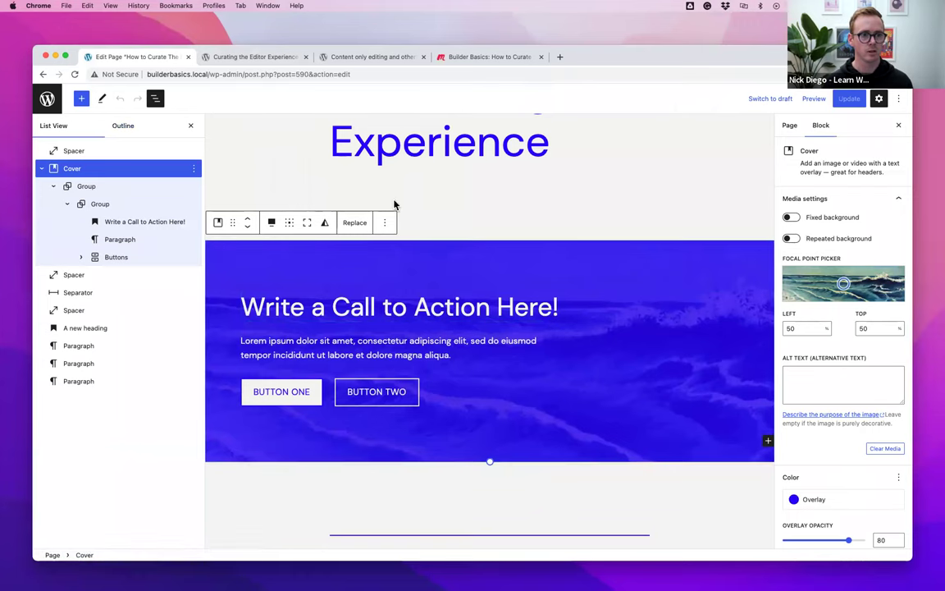
- View the pattern categories available in the page's block inserter and return to the Cover block
{"action": "left_click", "coordinate": [356, 185]}
{"action": "left_click", "coordinate": [81, 99]}
{"action": "left_click", "coordinate": [136, 157]}
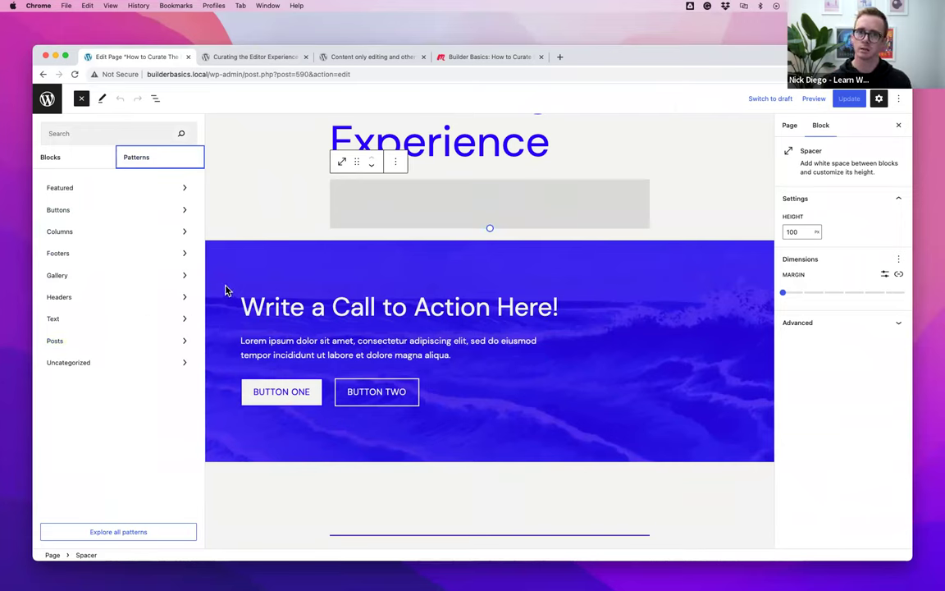
{"action": "left_click", "coordinate": [229, 260]}
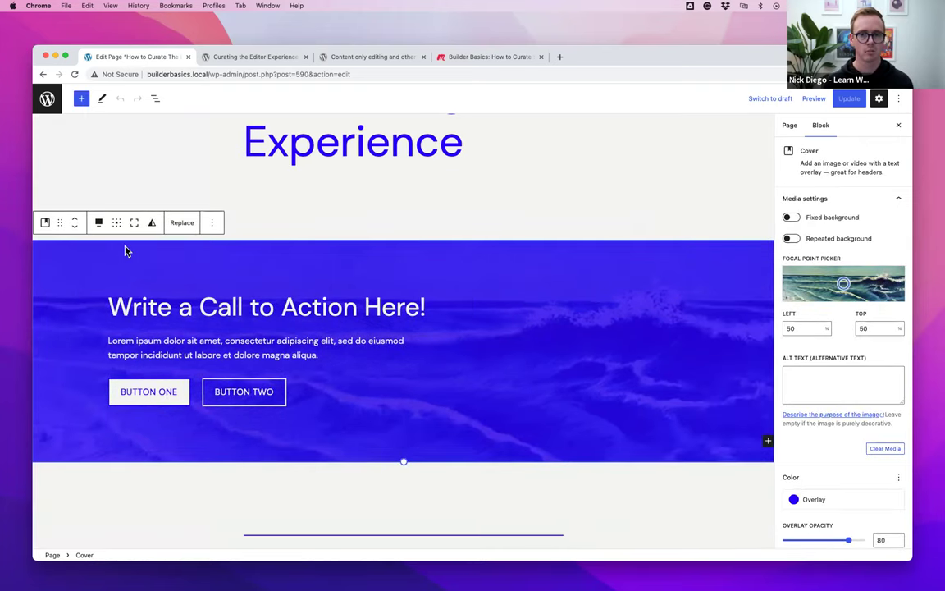
- Switch to Visual Studio Code and create a file named custom-cta.php in the theme's patterns folder
{"action": "key", "text": "ctrl+Right"}
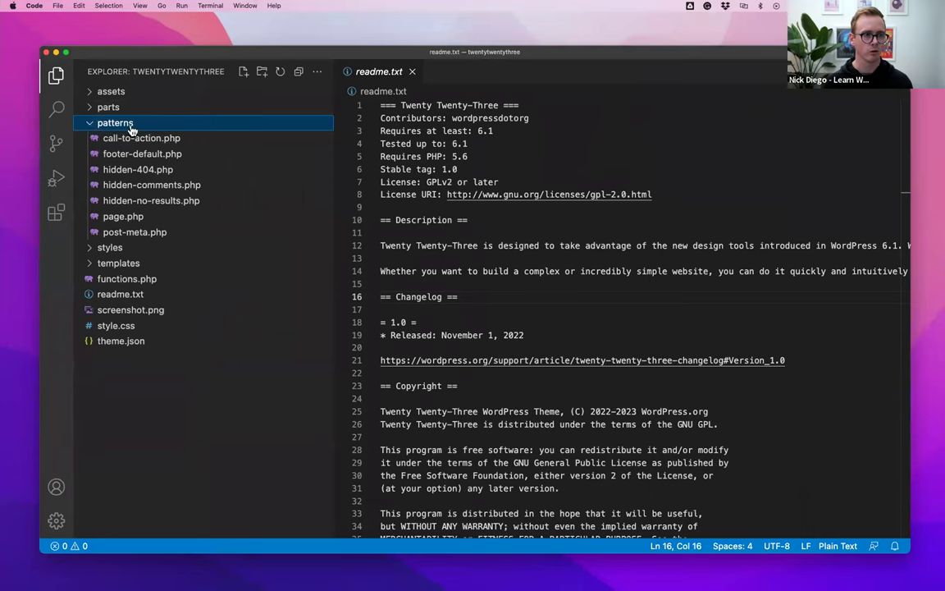
{"action": "right_click", "coordinate": [123, 124]}
{"action": "left_click", "coordinate": [145, 129]}
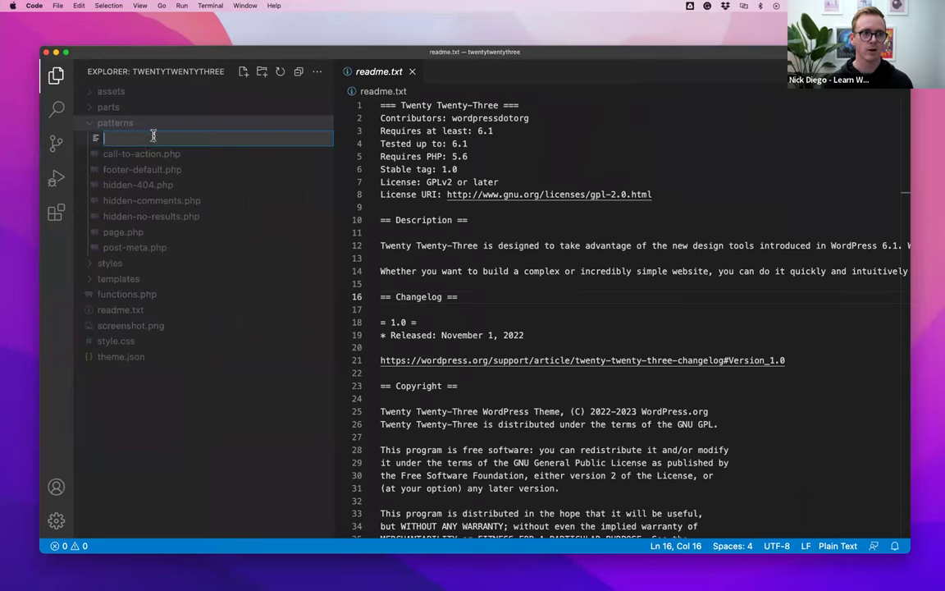
{"action": "type", "text": "custom-"}
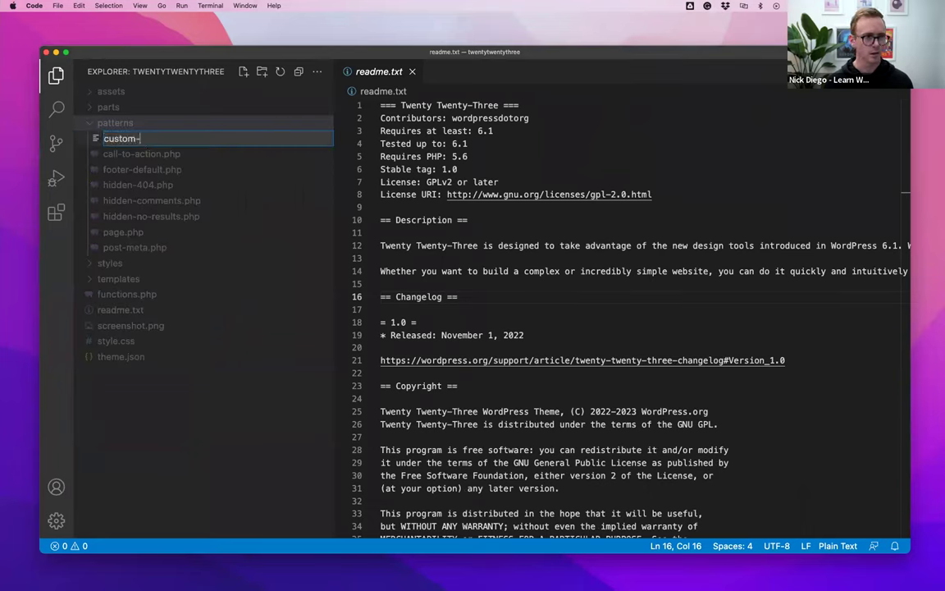
{"action": "type", "text": "cata"}
{"action": "key", "text": "BackSpace"}
{"action": "key", "text": "BackSpace"}
{"action": "key", "text": "BackSpace"}
{"action": "type", "text": "t"}
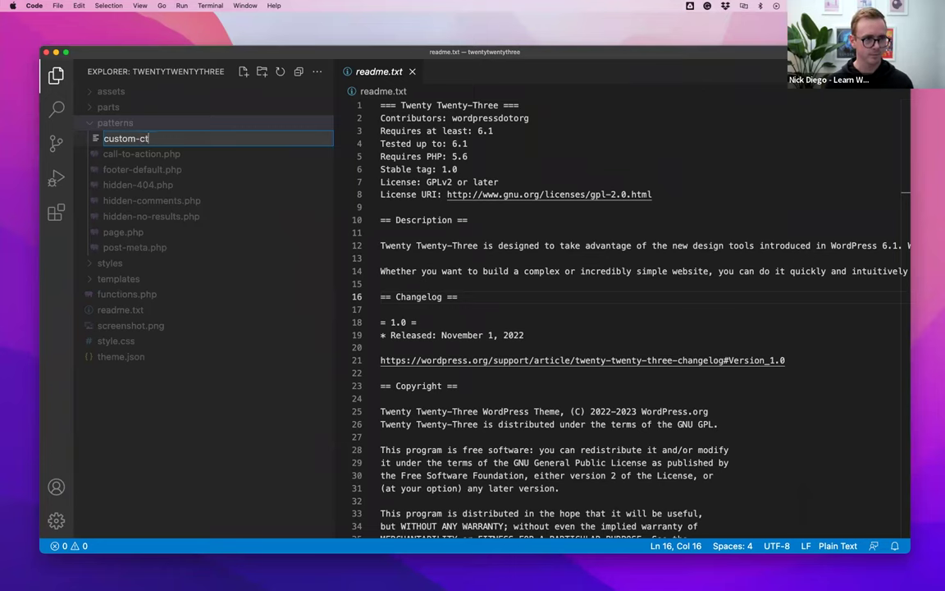
{"action": "type", "text": "a.php"}
{"action": "key", "text": "Return"}
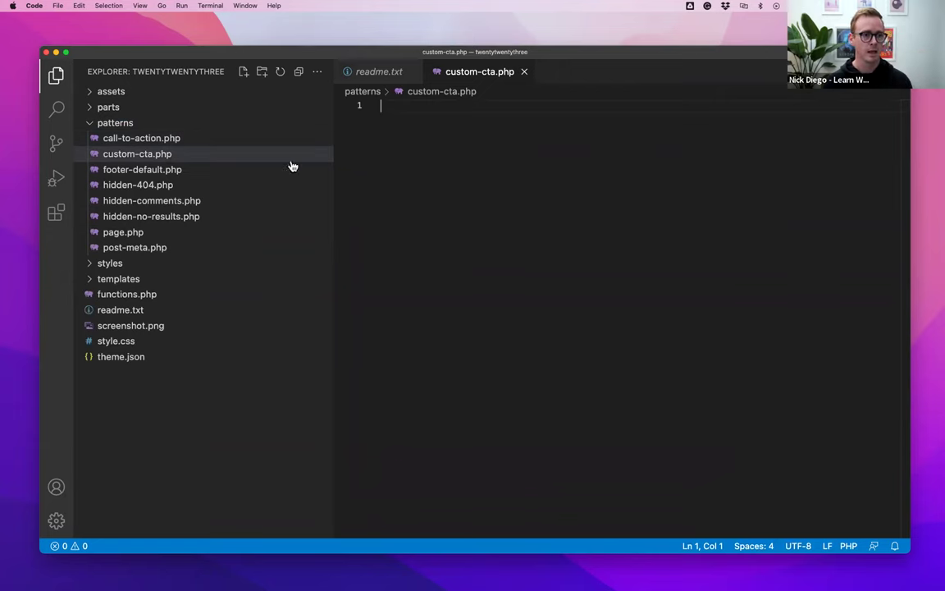
- Copy the PHP header comment on lines 1 to 9 of call-to-action.php into custom-cta.php
{"action": "key", "text": "super+shift+e"}
{"action": "left_click", "coordinate": [143, 139]}
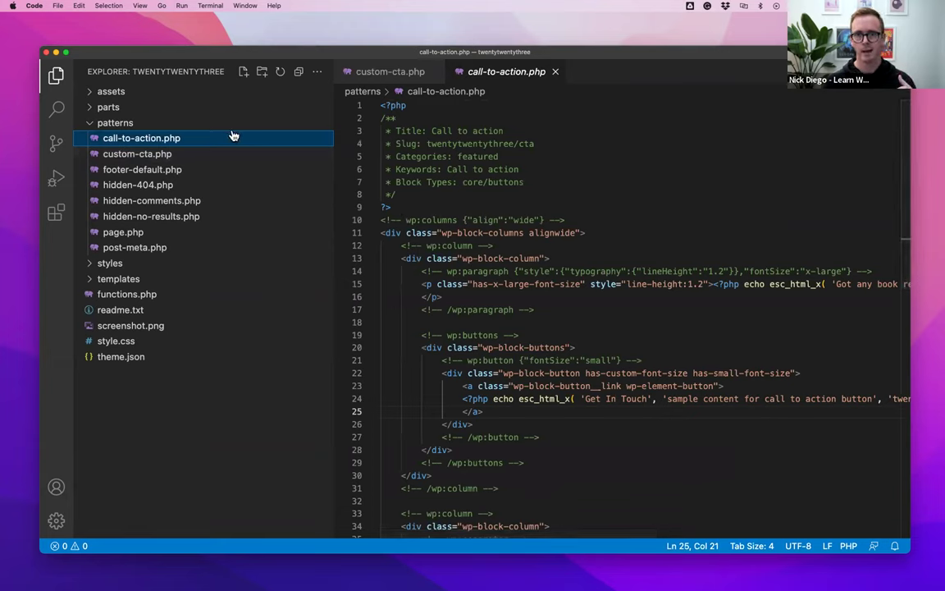
{"action": "left_click_drag", "start_coordinate": [361, 206], "coordinate": [356, 105]}
{"action": "key", "text": "super+c"}
{"action": "left_click", "coordinate": [137, 154]}
{"action": "key", "text": "super+v"}
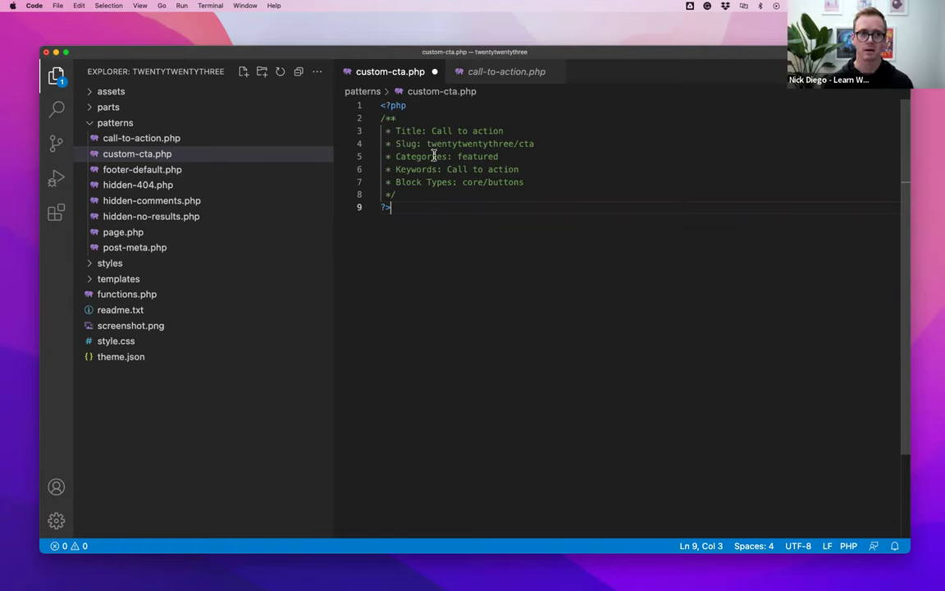
- Delete the Keywords and Block Types lines from the header comment in custom-cta.php
{"action": "left_click", "coordinate": [412, 130]}
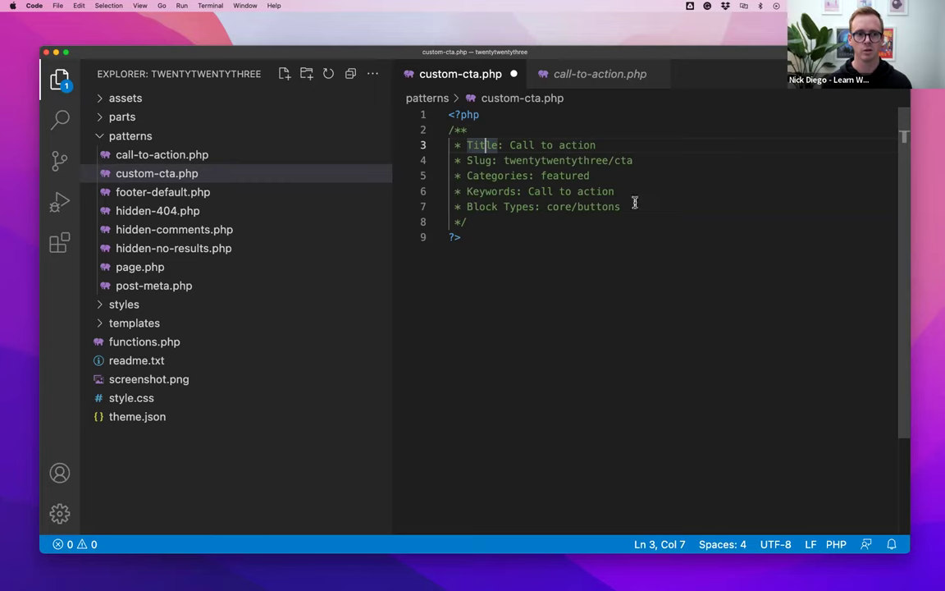
{"action": "left_click_drag", "start_coordinate": [626, 207], "coordinate": [412, 190]}
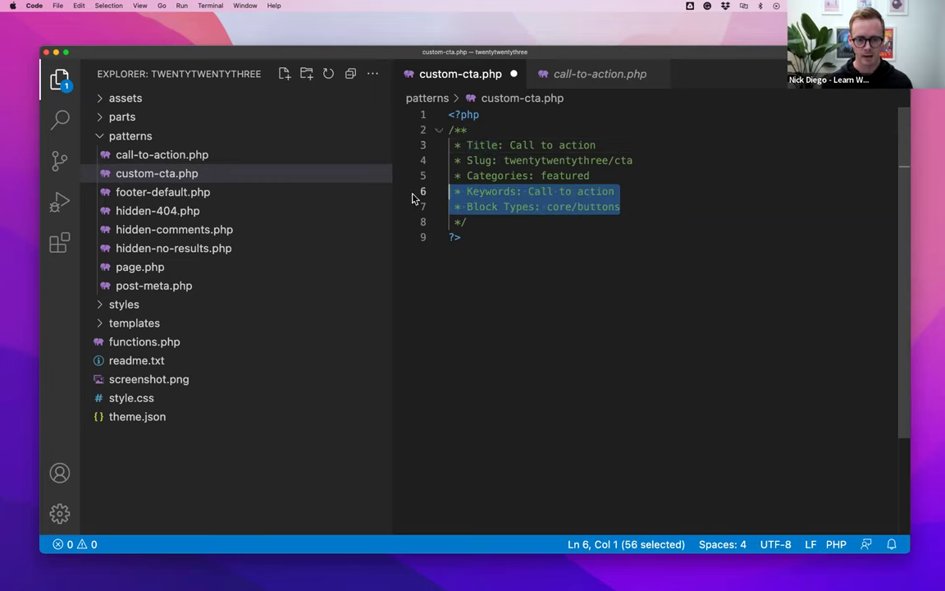
{"action": "key", "text": "BackSpace"}
{"action": "key", "text": "BackSpace"}
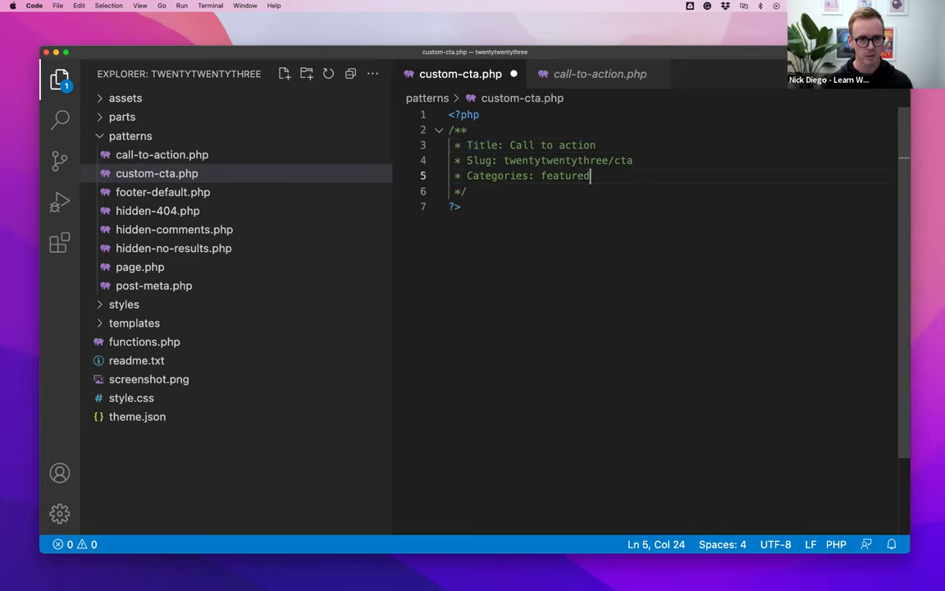
- Set the pattern's slug to twentytwentythree/custom-cta and its title to Custom Call to action in the header comment
{"action": "left_click", "coordinate": [553, 160]}
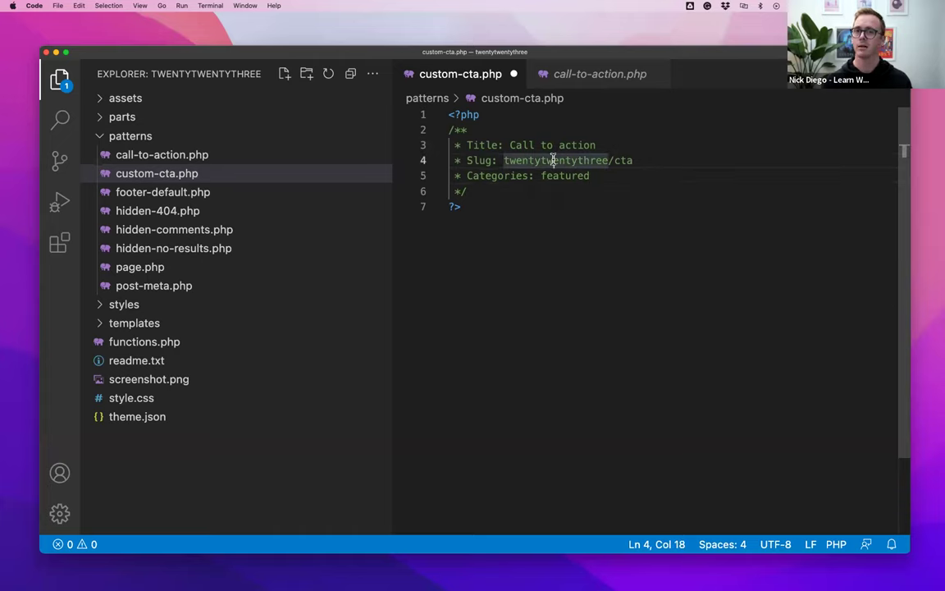
{"action": "left_click", "coordinate": [619, 160]}
{"action": "key", "text": "Left"}
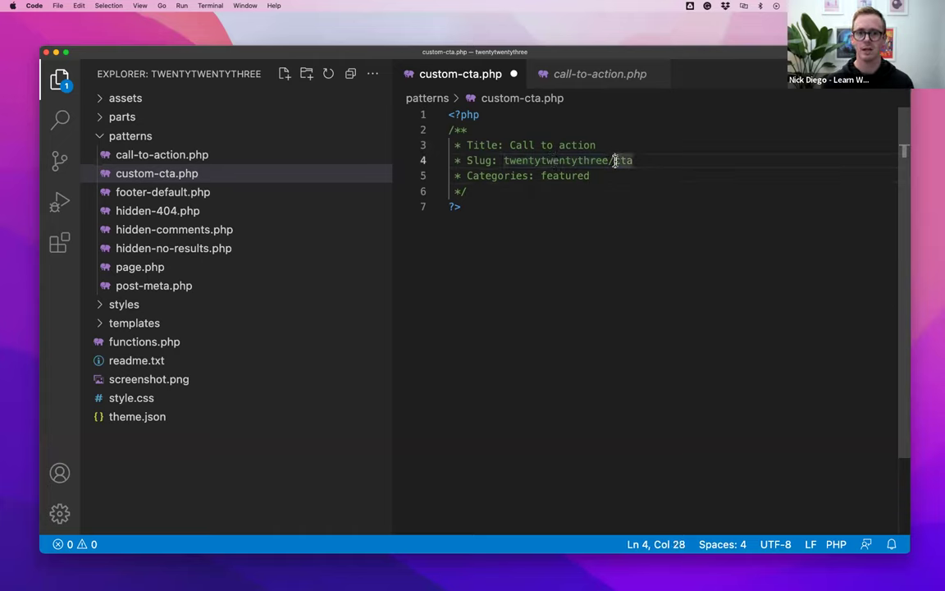
{"action": "type", "text": "custom-"}
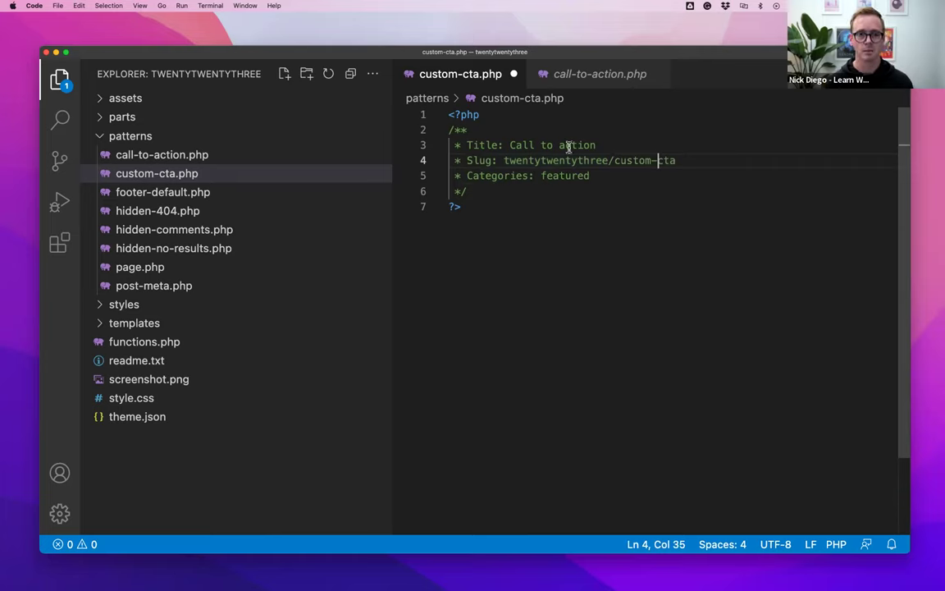
{"action": "left_click", "coordinate": [508, 146]}
{"action": "type", "text": "Custom"}
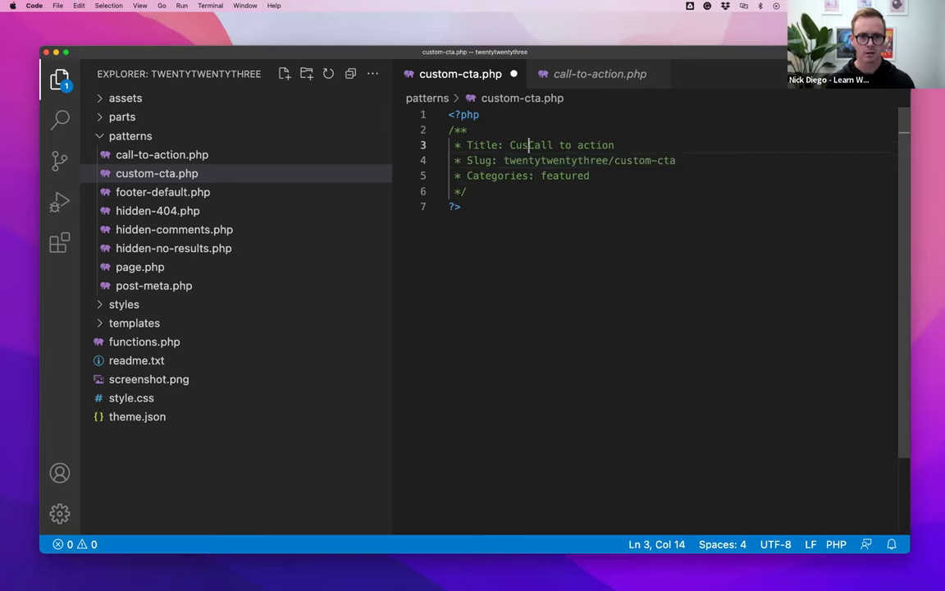
{"action": "left_click", "coordinate": [627, 233]}
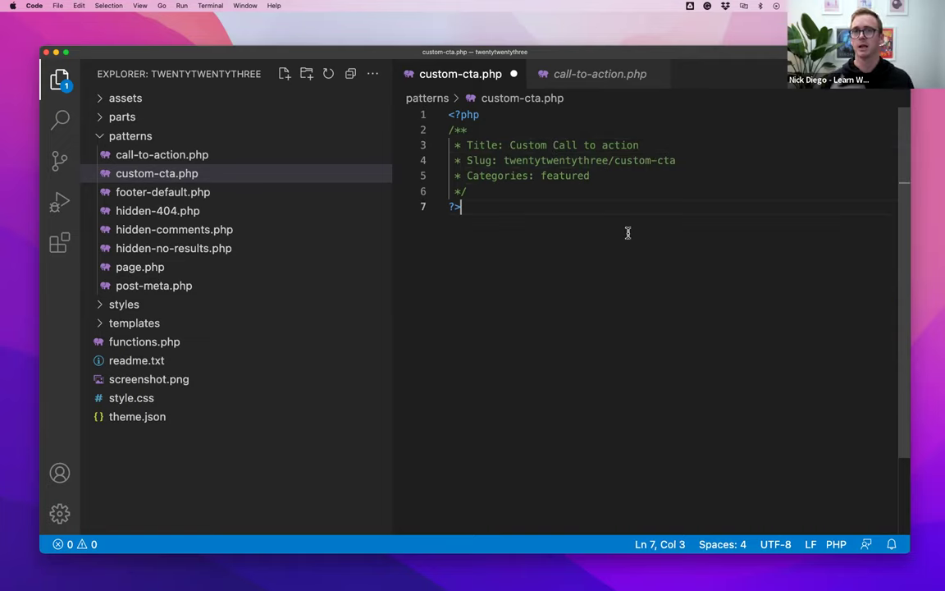
- Copy the Cover block from the page in Chrome, paste its markup below the header in custom-cta.php in Visual Studio Code, and save
{"action": "key", "text": "ctrl+Left"}
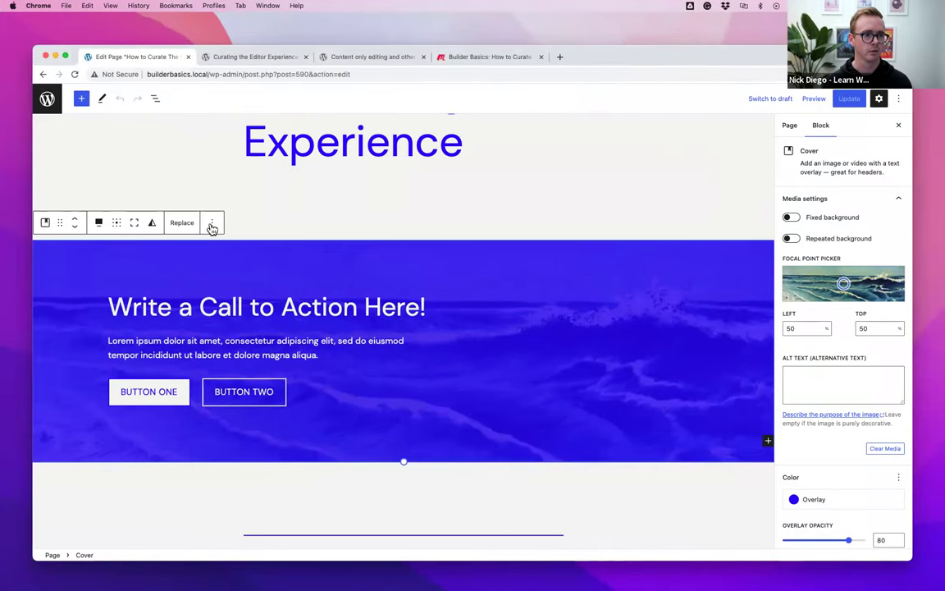
{"action": "left_click", "coordinate": [212, 228]}
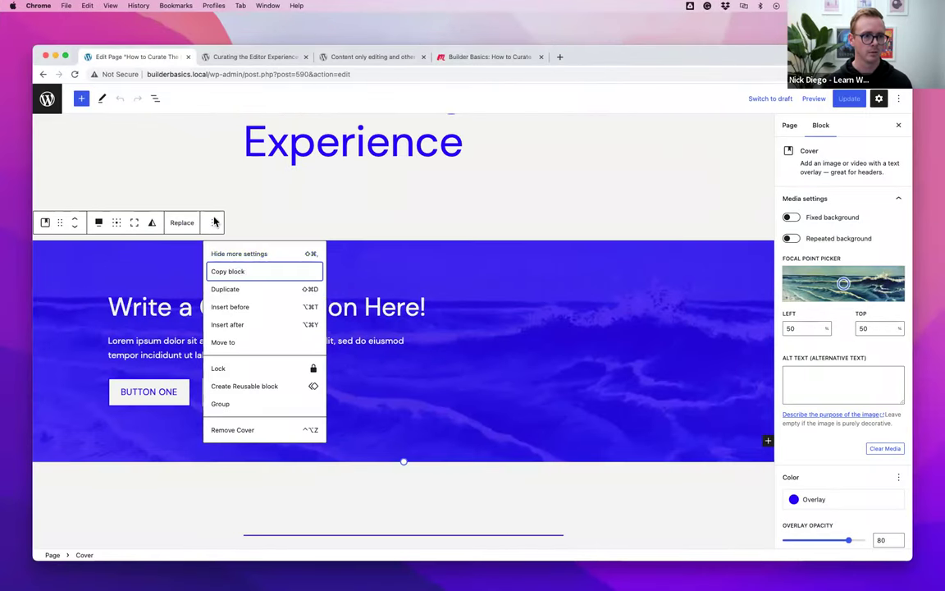
{"action": "left_click", "coordinate": [237, 271]}
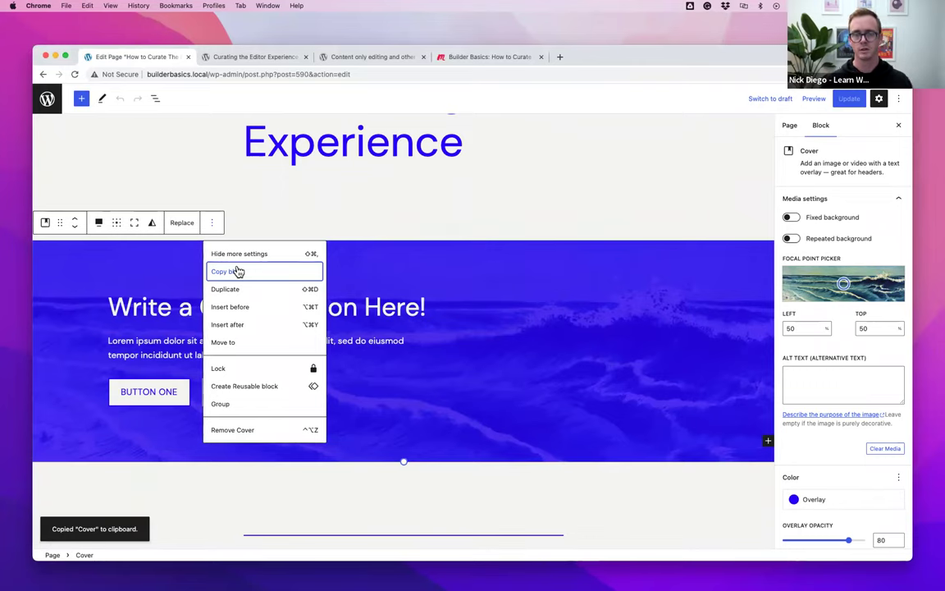
{"action": "key", "text": "ctrl+Right"}
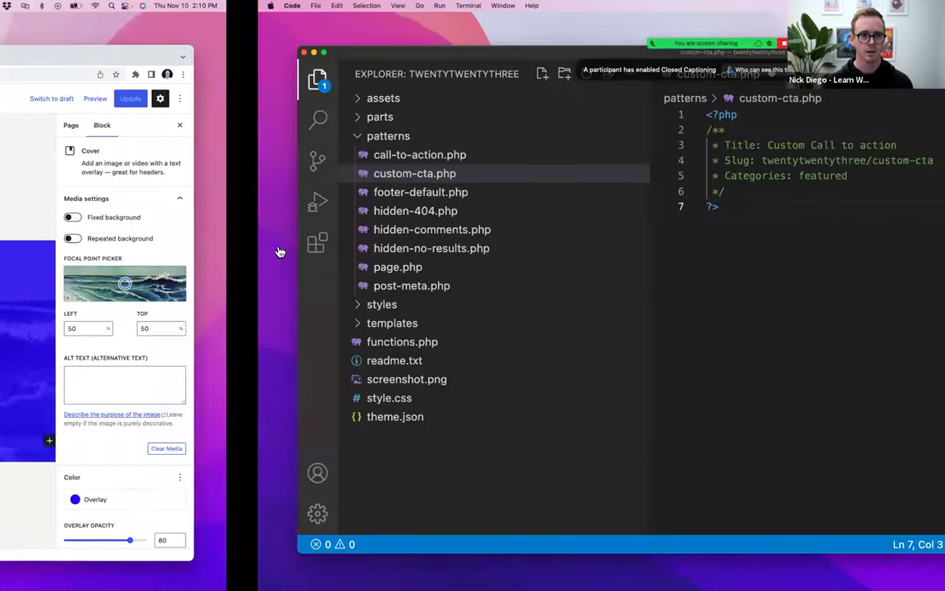
{"action": "key", "text": "Return"}
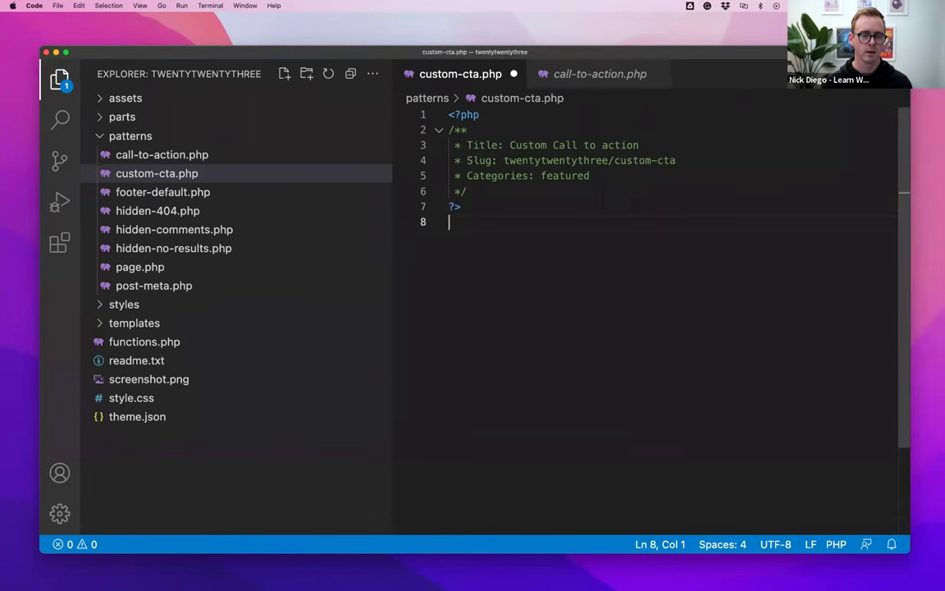
{"action": "key", "text": "super+v"}
{"action": "scroll", "coordinate": [512, 252], "scroll_direction": "down", "scroll_amount": 2}
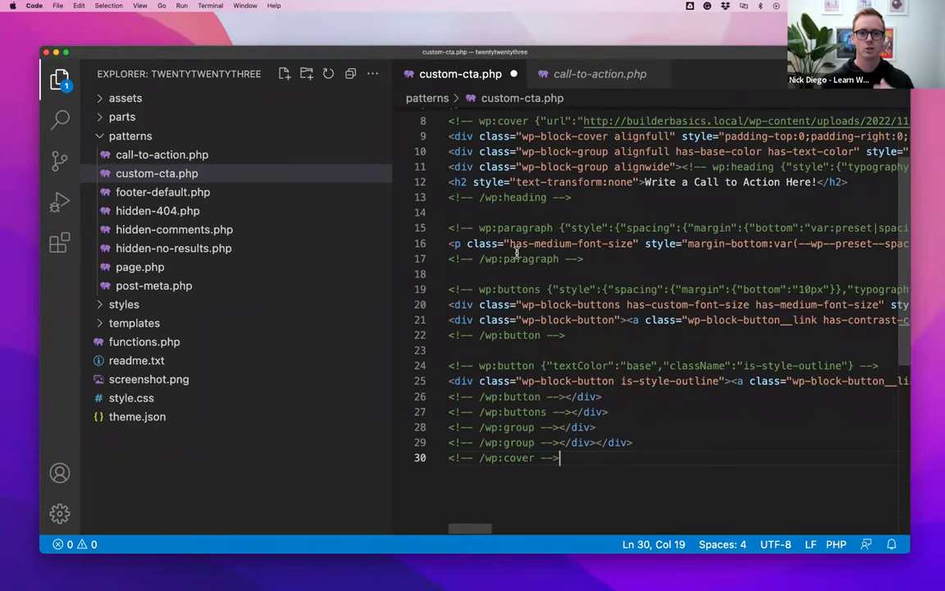
{"action": "key", "text": "super+s"}
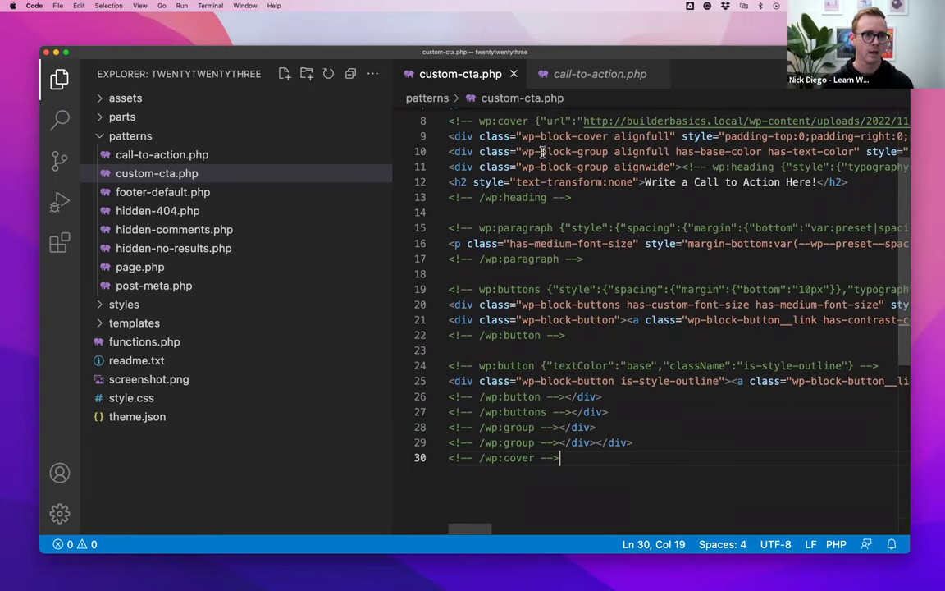
- Switch to Chrome and view the Featured patterns in the page's block inserter
{"action": "key", "text": "ctrl+Left"}
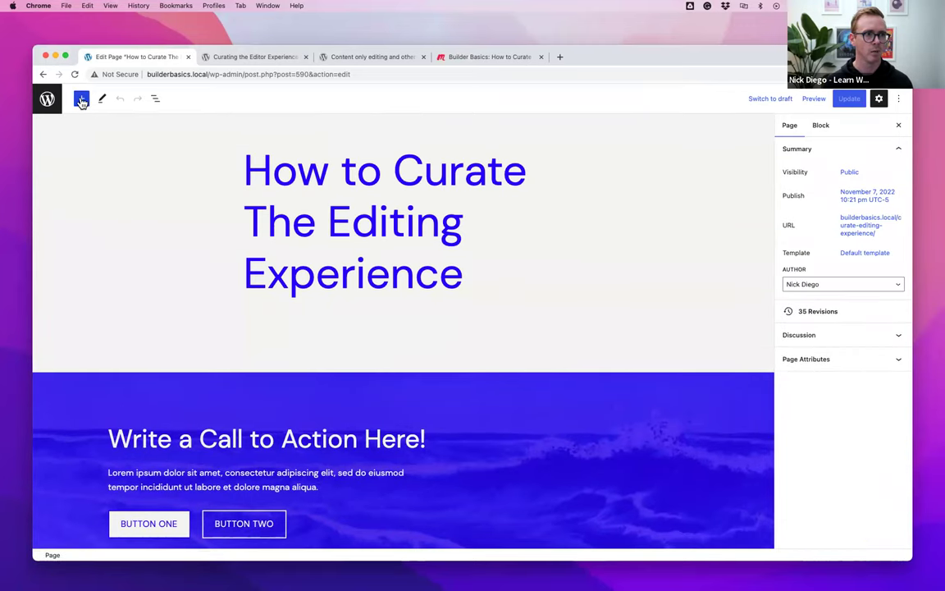
{"action": "left_click", "coordinate": [81, 99]}
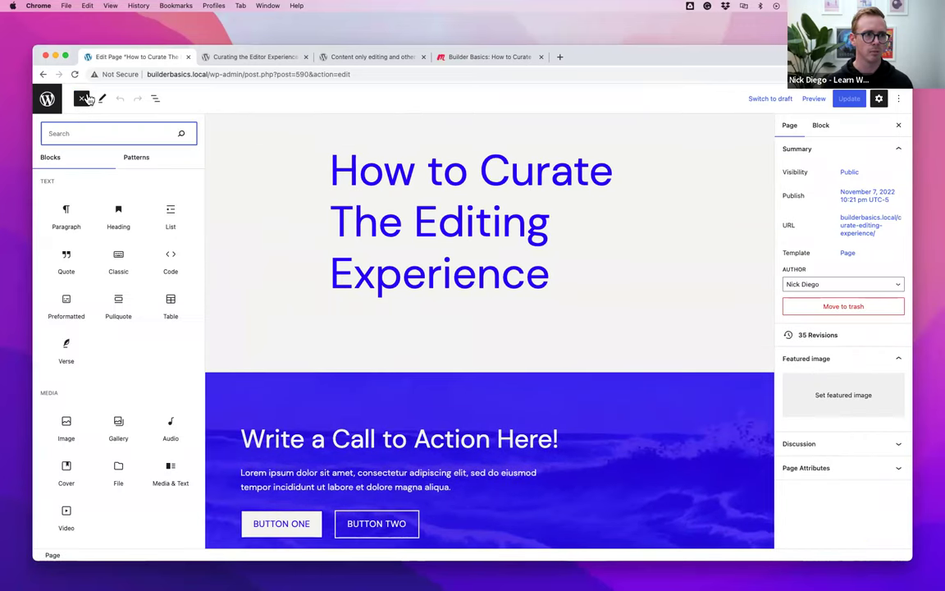
{"action": "left_click", "coordinate": [141, 160]}
{"action": "left_click", "coordinate": [132, 187]}
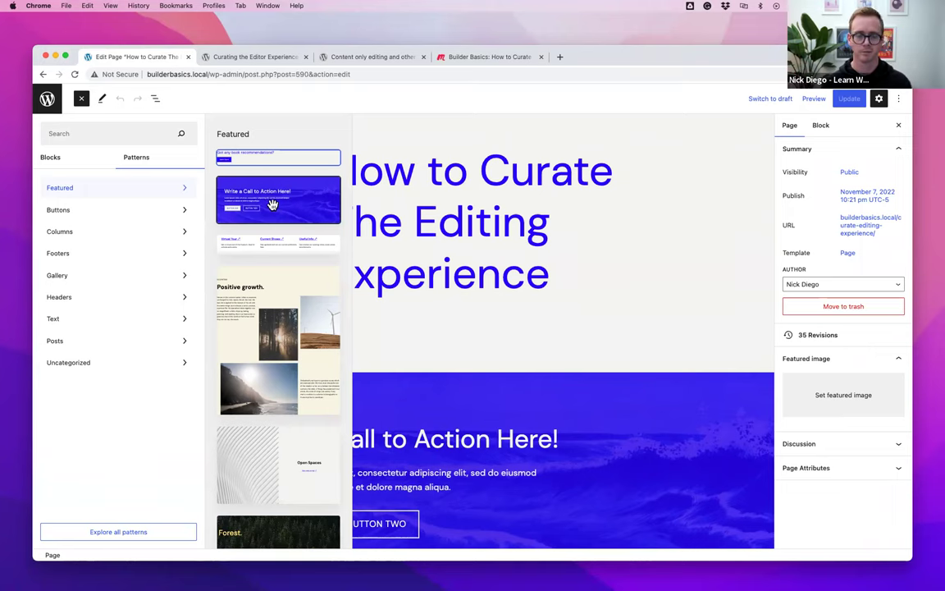
{"action": "scroll", "coordinate": [479, 239], "scroll_direction": "down", "scroll_amount": 3}
{"action": "left_click", "coordinate": [447, 273]}
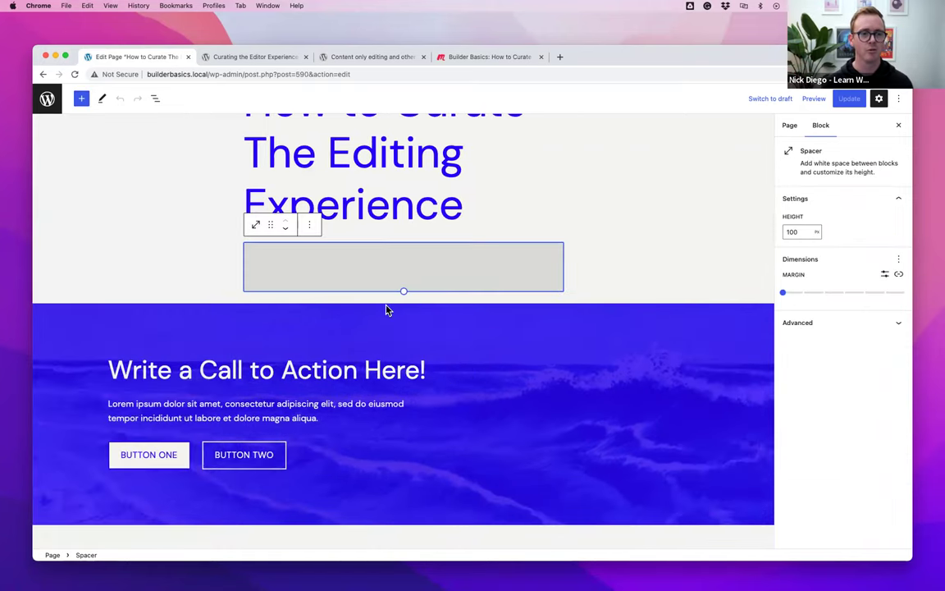
- Delete the page's existing Cover block and add an empty paragraph below the first spacer
{"action": "left_click", "coordinate": [377, 310]}
{"action": "key", "text": "BackSpace"}
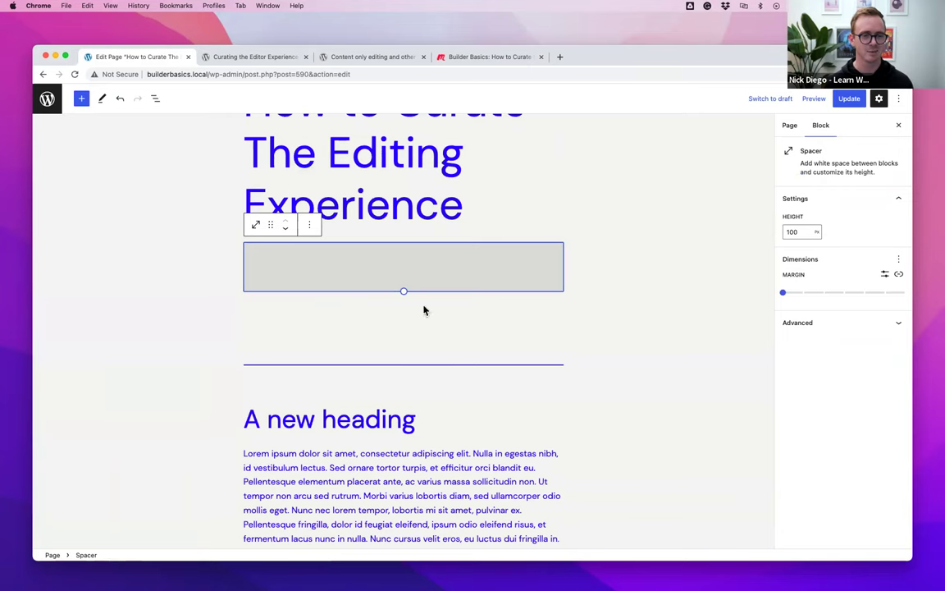
{"action": "key", "text": "Return"}
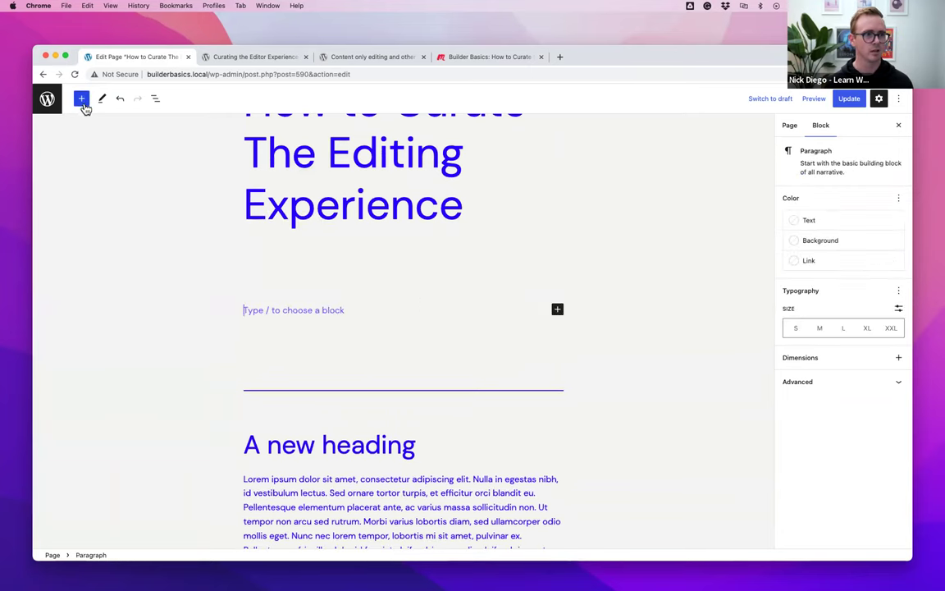
- Insert the Custom Call to action pattern from the Featured category in place of the empty paragraph
{"action": "left_click", "coordinate": [81, 99]}
{"action": "left_click", "coordinate": [148, 163]}
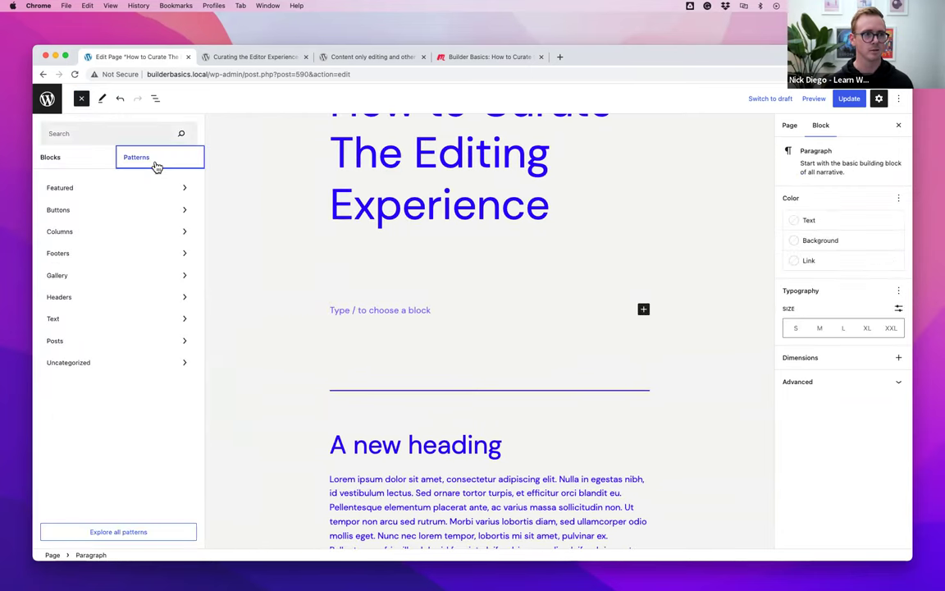
{"action": "left_click", "coordinate": [139, 189]}
{"action": "left_click", "coordinate": [279, 199]}
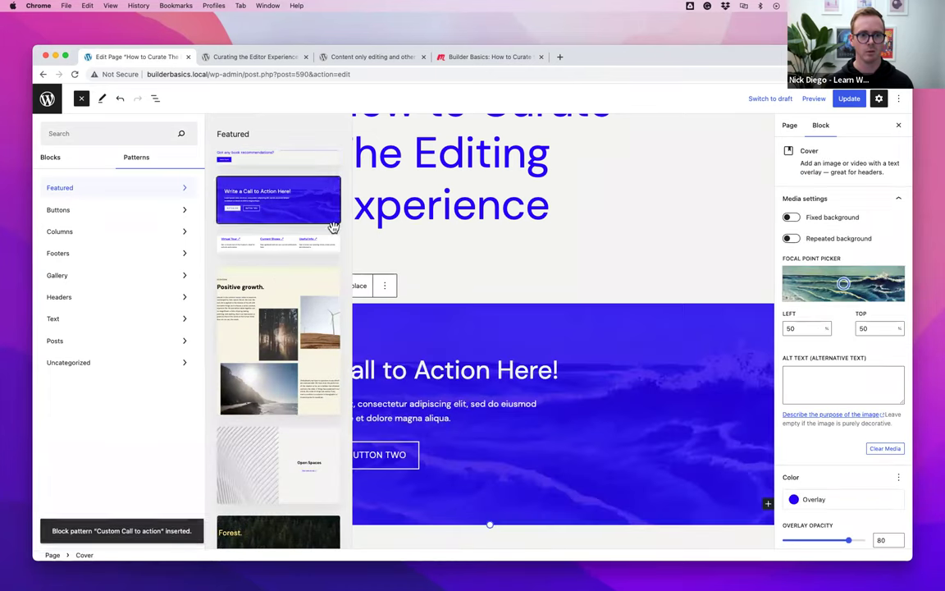
{"action": "left_click", "coordinate": [449, 253]}
{"action": "scroll", "coordinate": [470, 314], "scroll_direction": "down", "scroll_amount": 3}
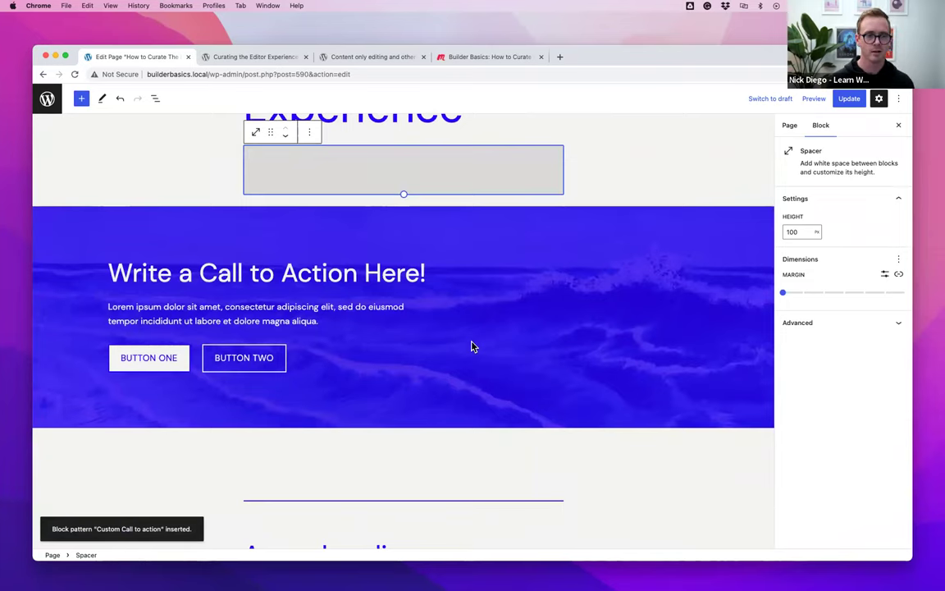
- Switch to Visual Studio Code and review the header comment and block markup in custom-cta.php
{"action": "key", "text": "ctrl+Right"}
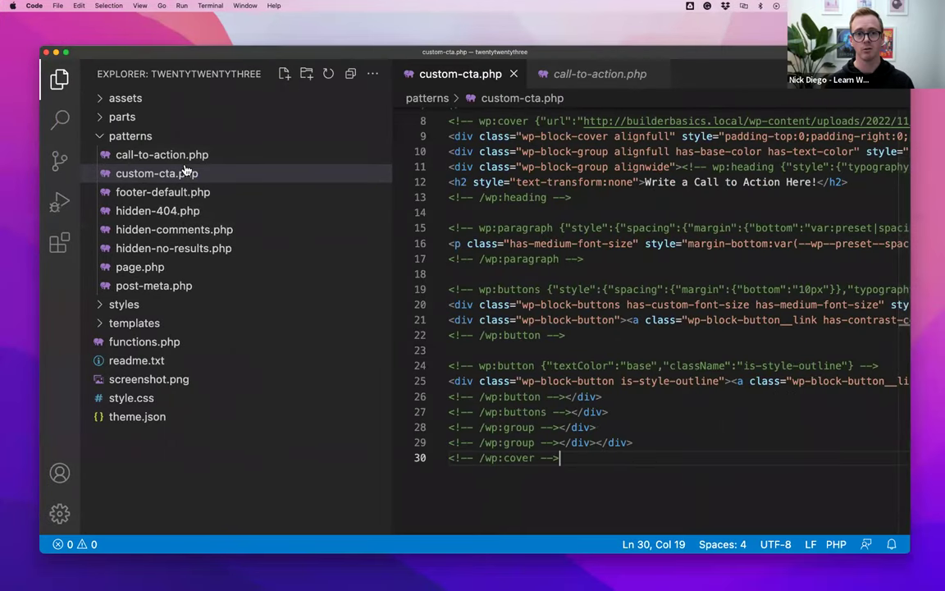
{"action": "scroll", "coordinate": [548, 219], "scroll_direction": "up", "scroll_amount": 3}
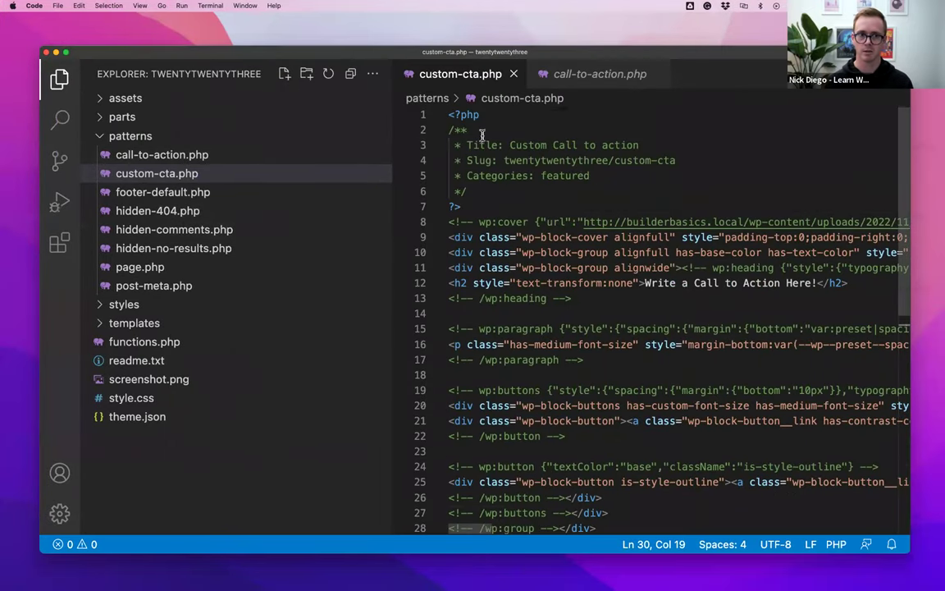
{"action": "scroll", "coordinate": [492, 176], "scroll_direction": "down", "scroll_amount": 3}
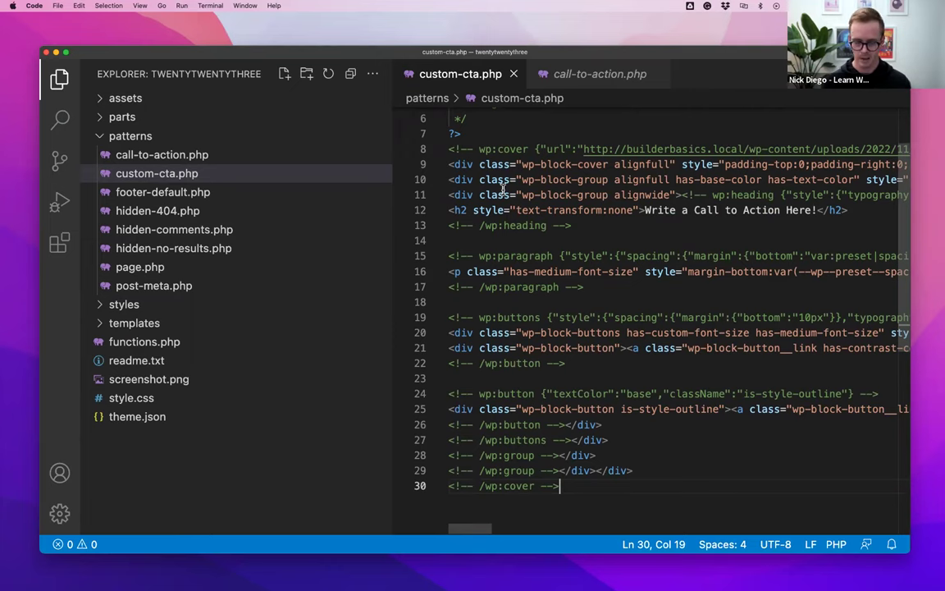
- Switch to Chrome and show the block structure in List View, expanding the Cover block and its two nested groups
{"action": "key", "text": "ctrl+Left"}
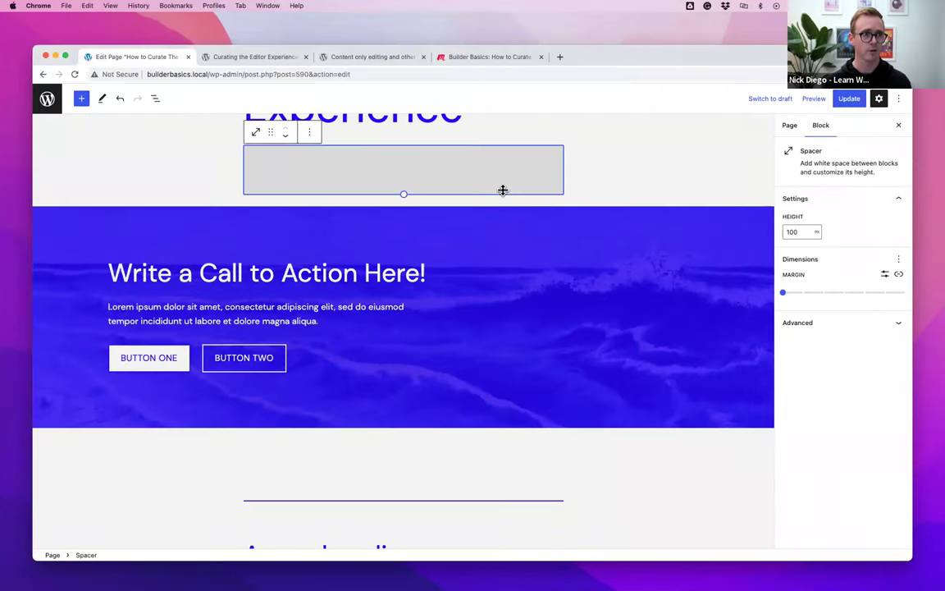
{"action": "left_click", "coordinate": [156, 100]}
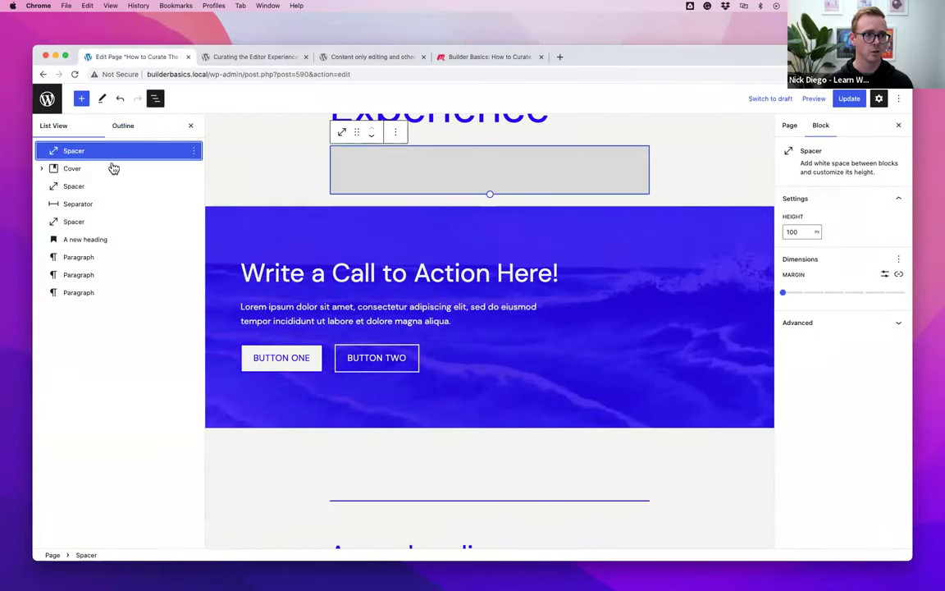
{"action": "left_click", "coordinate": [43, 169]}
{"action": "left_click", "coordinate": [54, 186]}
{"action": "left_click", "coordinate": [68, 204]}
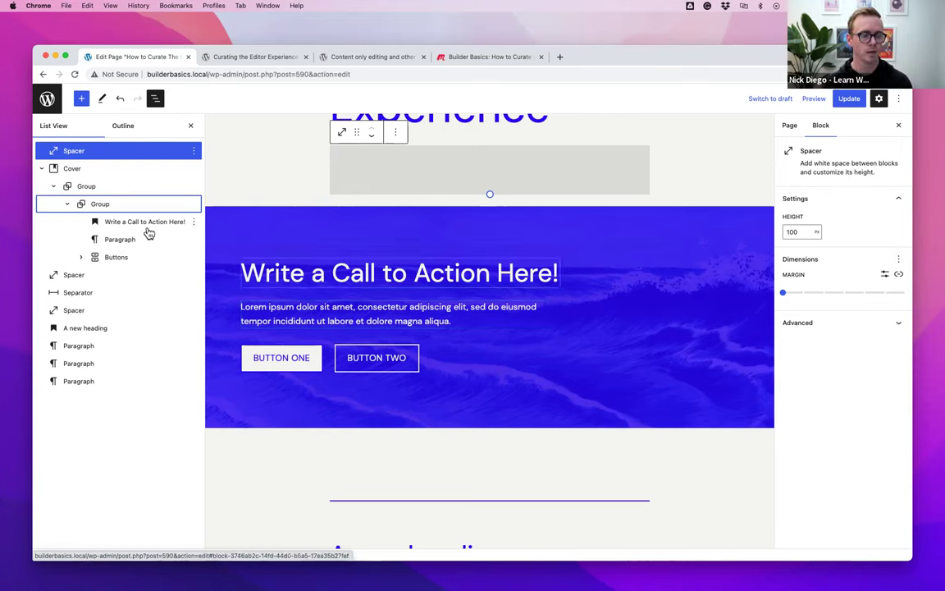
- Open the Cover block's lock options, choose Lock all, and cancel without applying
{"action": "left_click", "coordinate": [85, 174]}
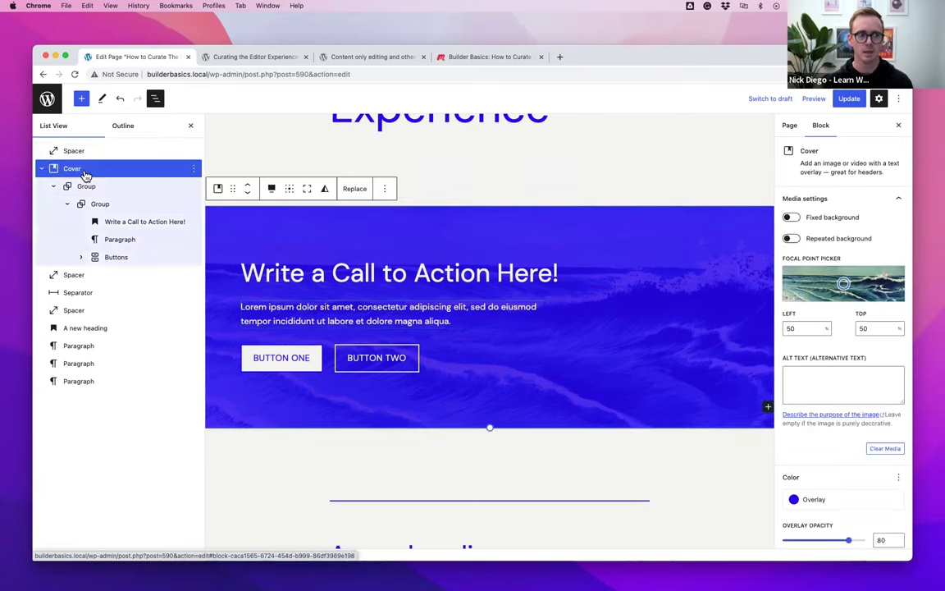
{"action": "left_click", "coordinate": [383, 190]}
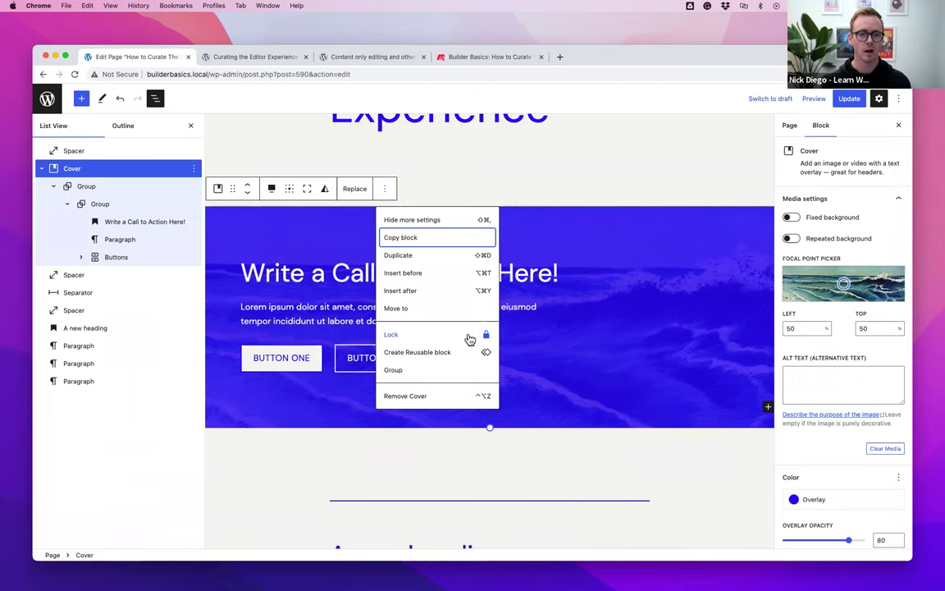
{"action": "left_click", "coordinate": [469, 339]}
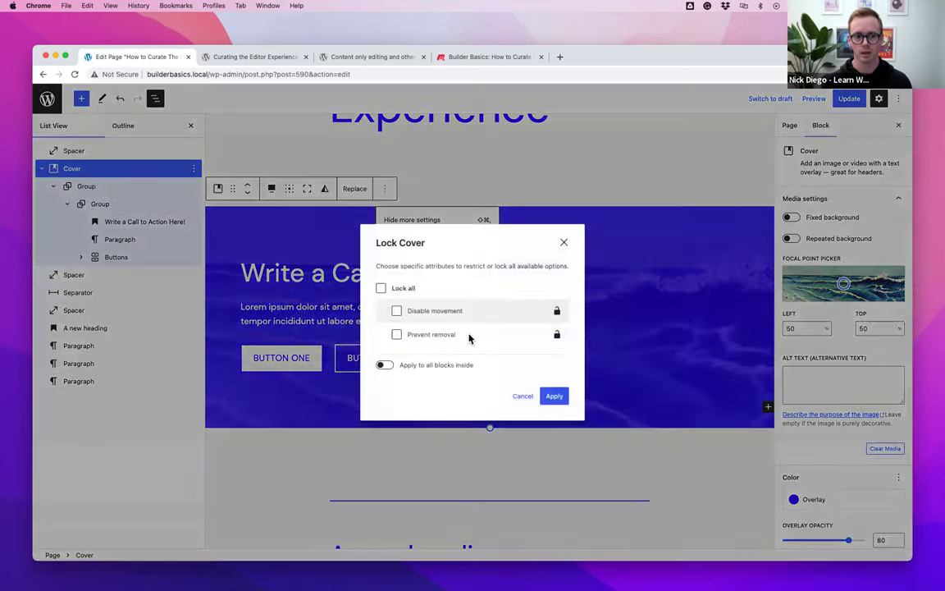
{"action": "left_click", "coordinate": [381, 288]}
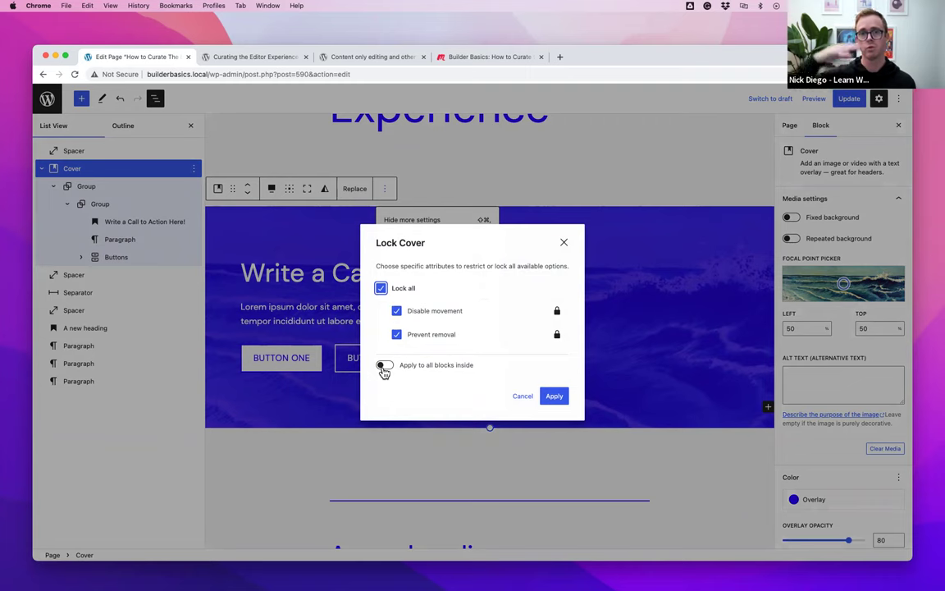
{"action": "left_click", "coordinate": [521, 395]}
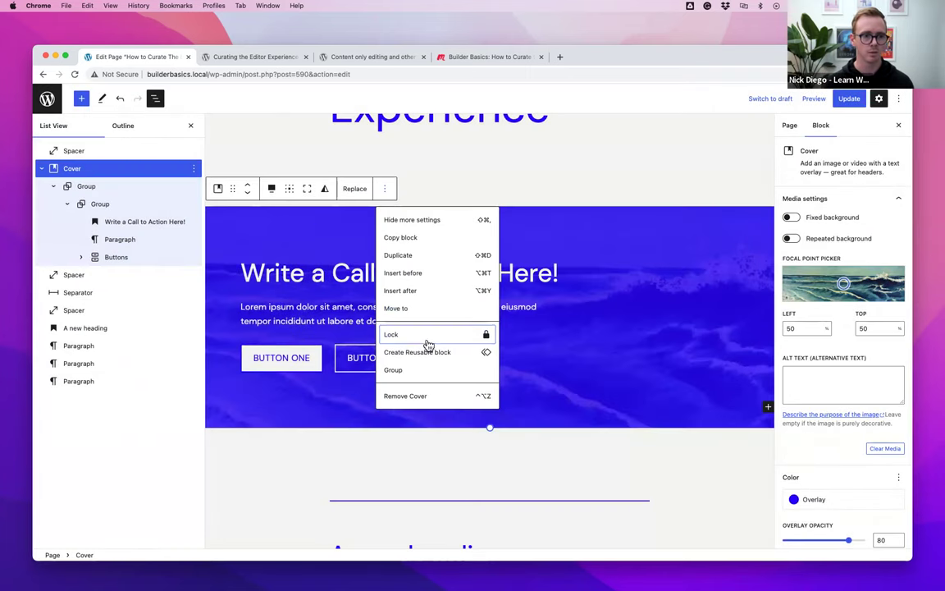
- Close the Cover block's options, move the block down one position, and move it back up
{"action": "left_click", "coordinate": [326, 223]}
{"action": "left_click", "coordinate": [327, 220]}
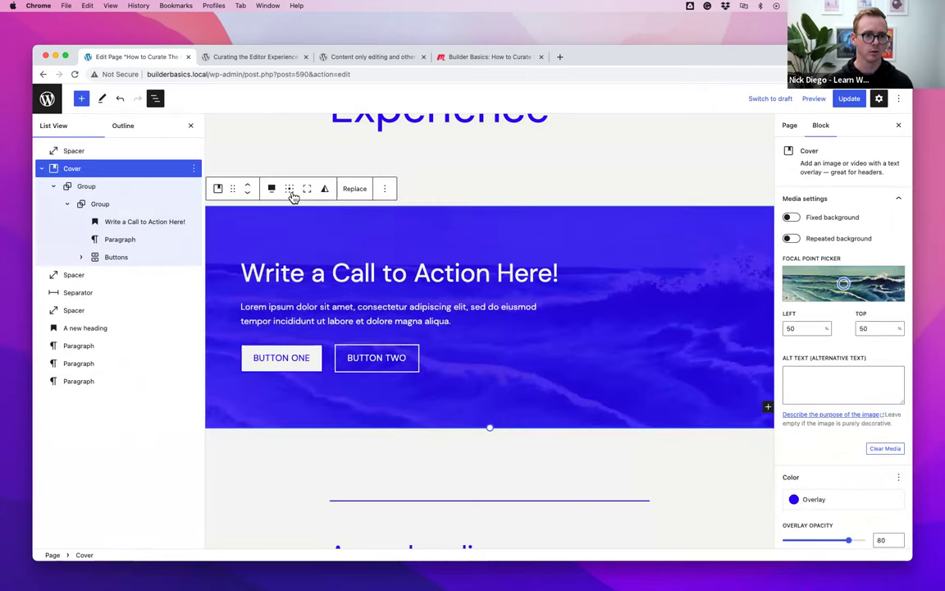
{"action": "left_click", "coordinate": [248, 194]}
{"action": "left_click", "coordinate": [247, 184]}
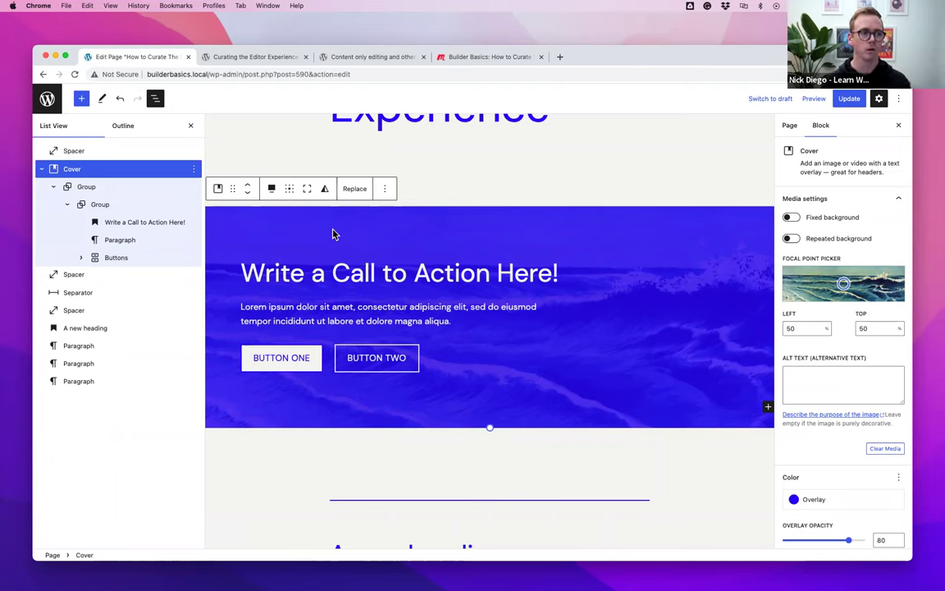
- Lock the outer Group inside the Cover block with Lock all, without applying it to the blocks inside
{"action": "left_click", "coordinate": [91, 186]}
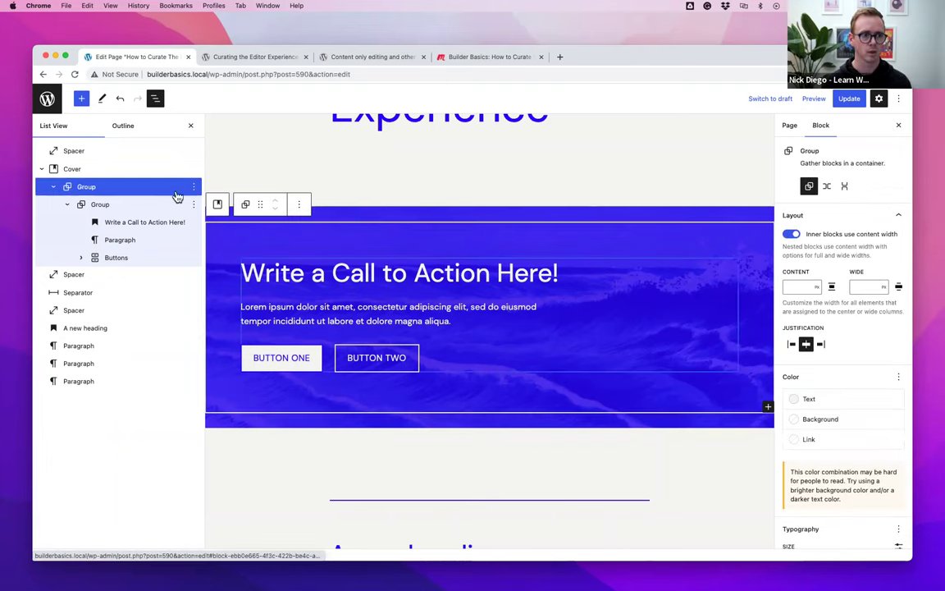
{"action": "left_click", "coordinate": [300, 204]}
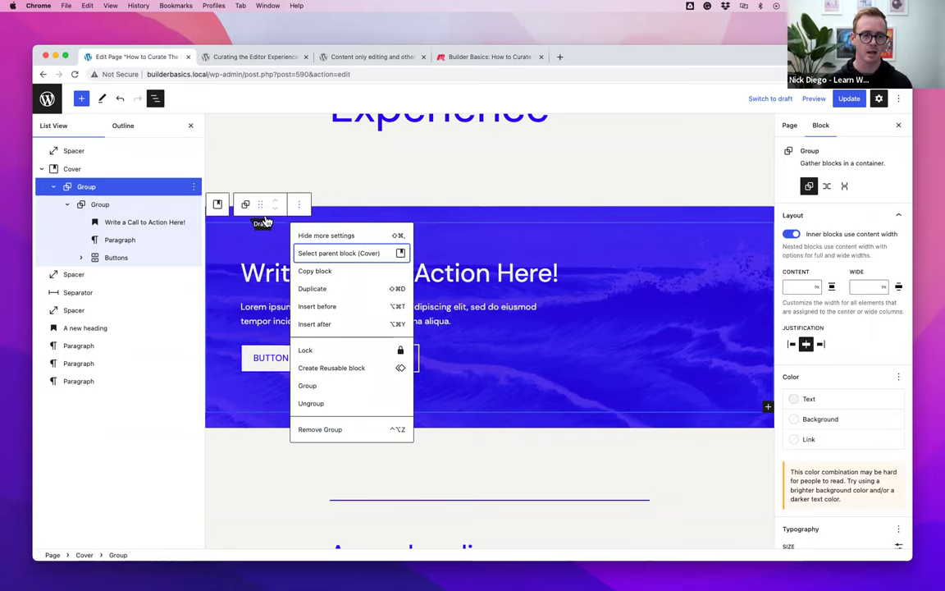
{"action": "left_click", "coordinate": [326, 352]}
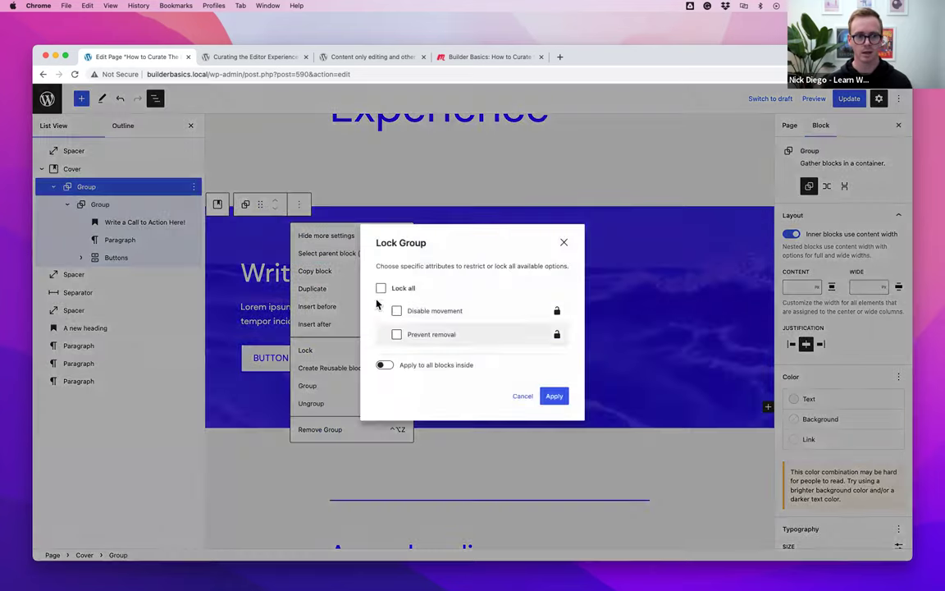
{"action": "left_click", "coordinate": [381, 288]}
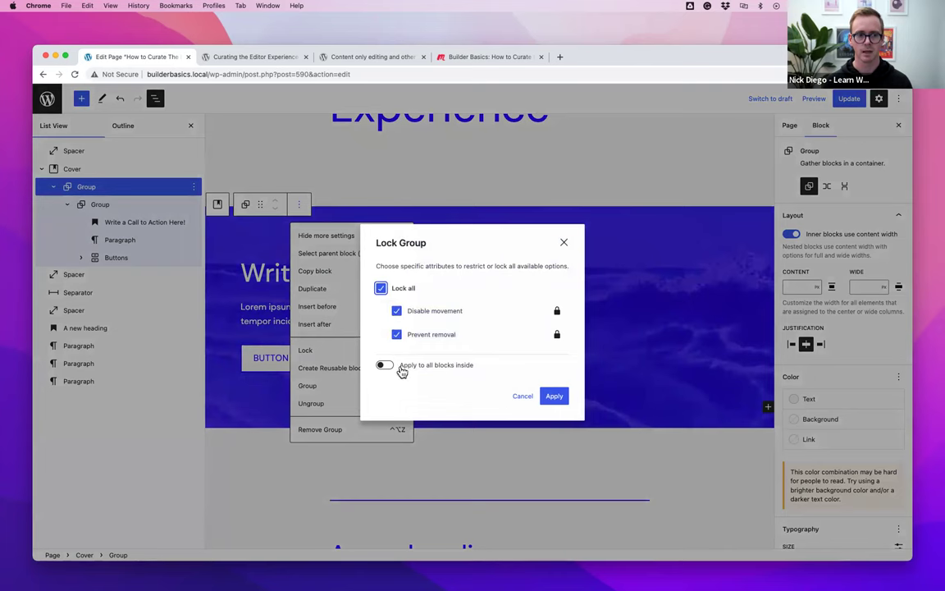
{"action": "left_click", "coordinate": [554, 397]}
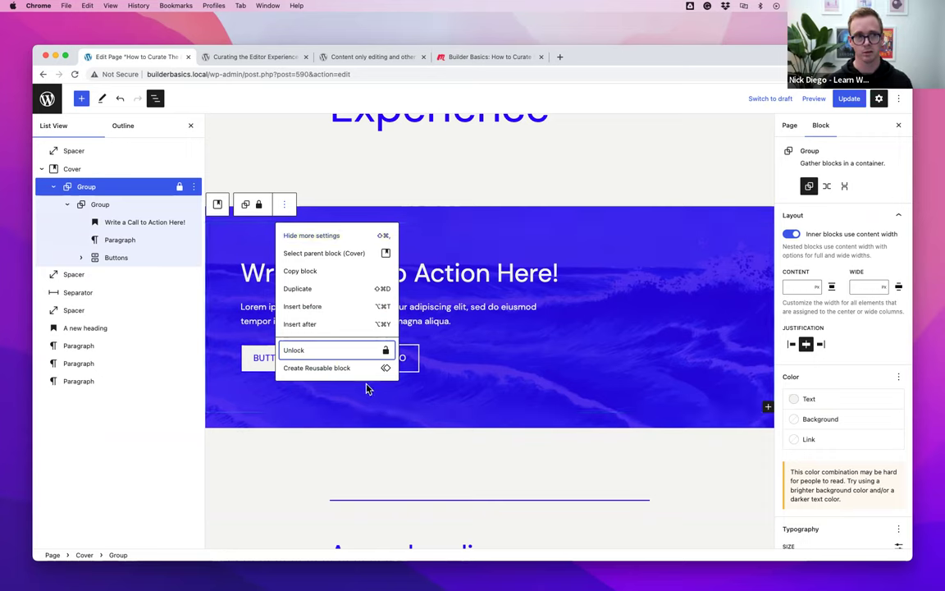
- Lock the inner nested Group with Lock all, leaving the blocks inside it out, and select the Cover block
{"action": "left_click", "coordinate": [164, 205]}
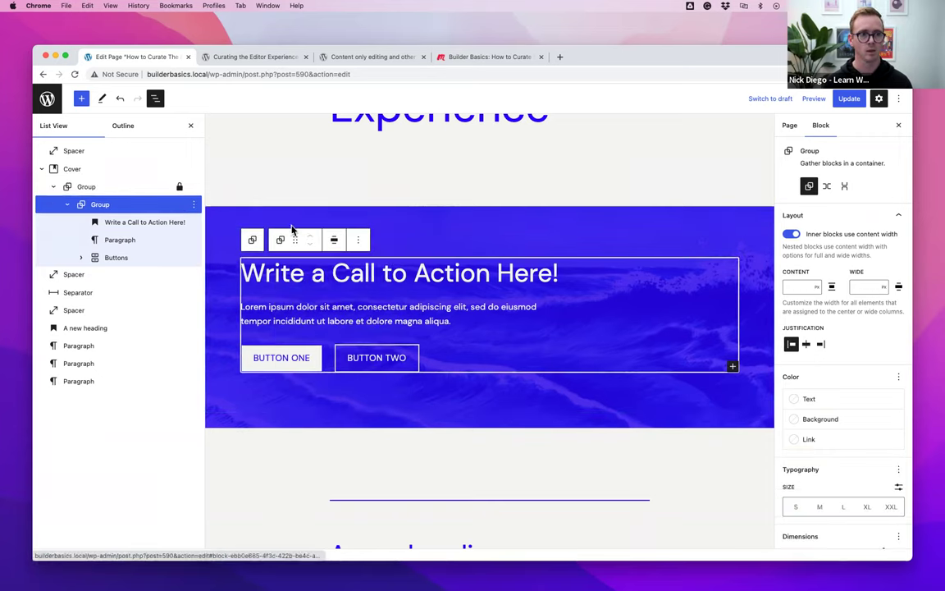
{"action": "left_click", "coordinate": [357, 239]}
{"action": "left_click", "coordinate": [391, 391]}
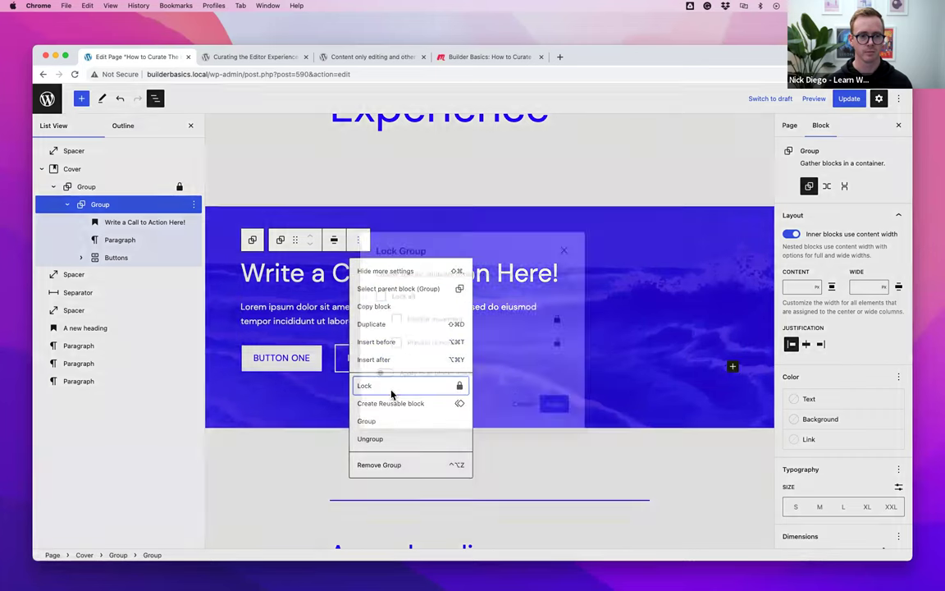
{"action": "left_click", "coordinate": [380, 288]}
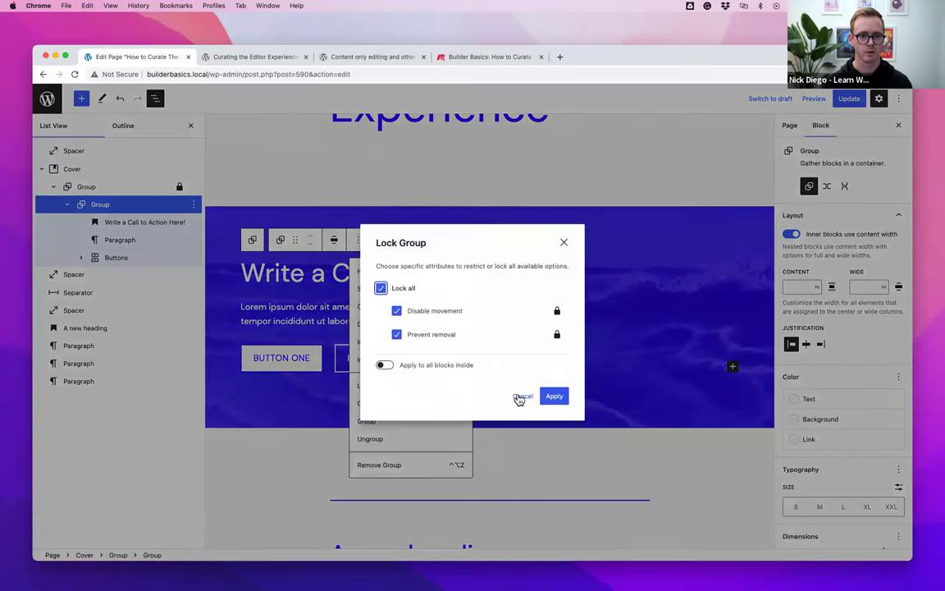
{"action": "left_click", "coordinate": [558, 399]}
{"action": "left_click", "coordinate": [450, 207]}
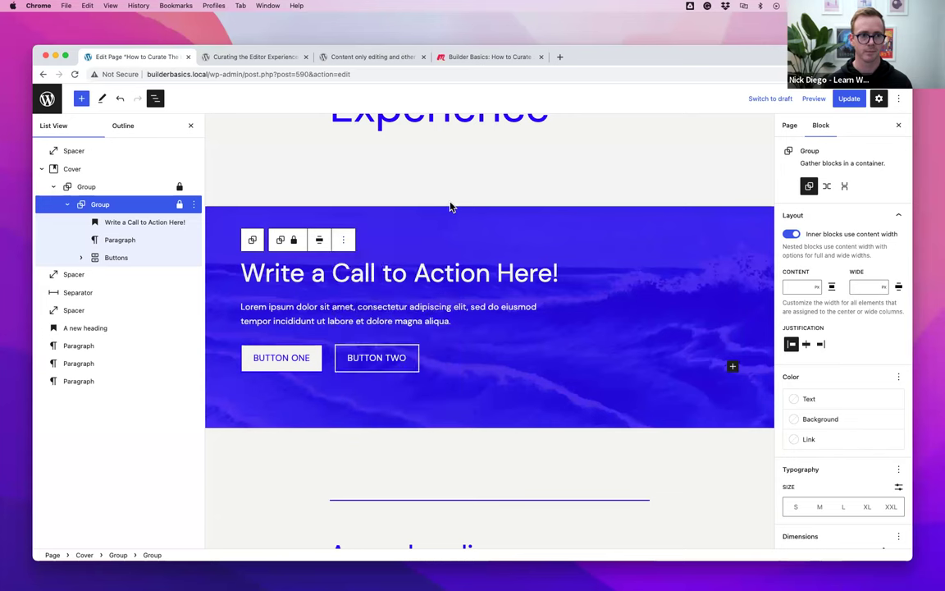
{"action": "left_click", "coordinate": [450, 207]}
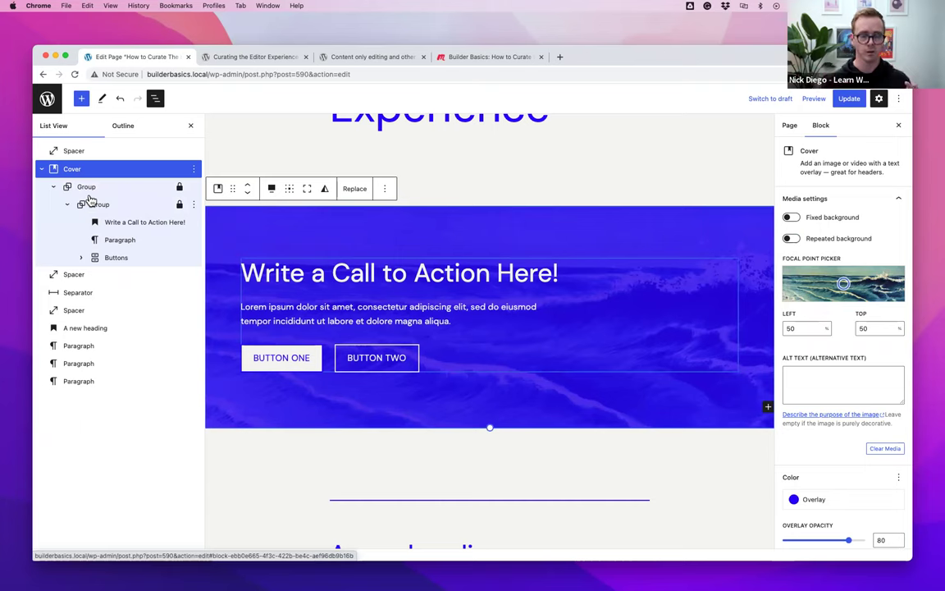
- Show the outer Group's Unlock option and consult the Curating the Editor Experience guide before returning to the page editor
{"action": "left_click", "coordinate": [96, 189]}
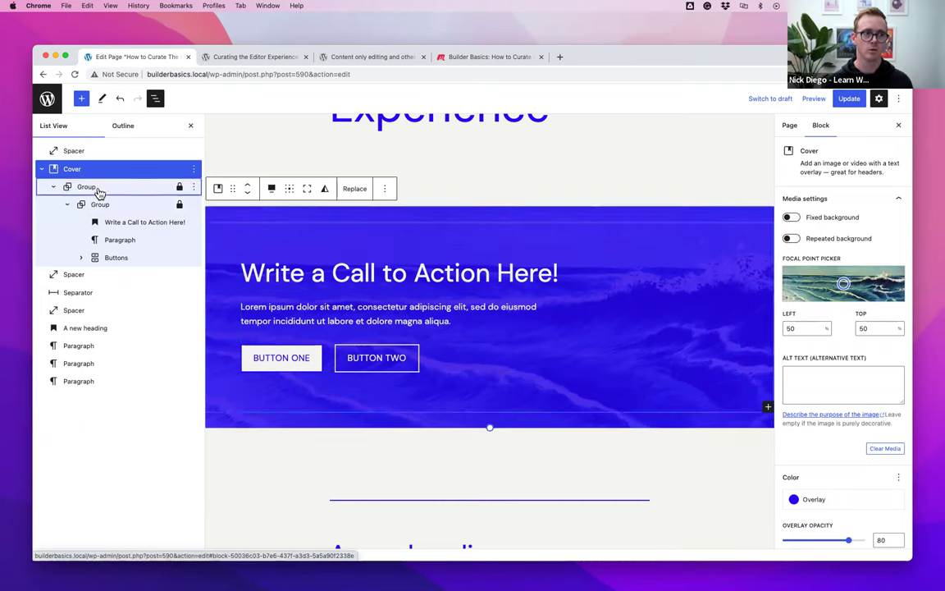
{"action": "left_click", "coordinate": [284, 204]}
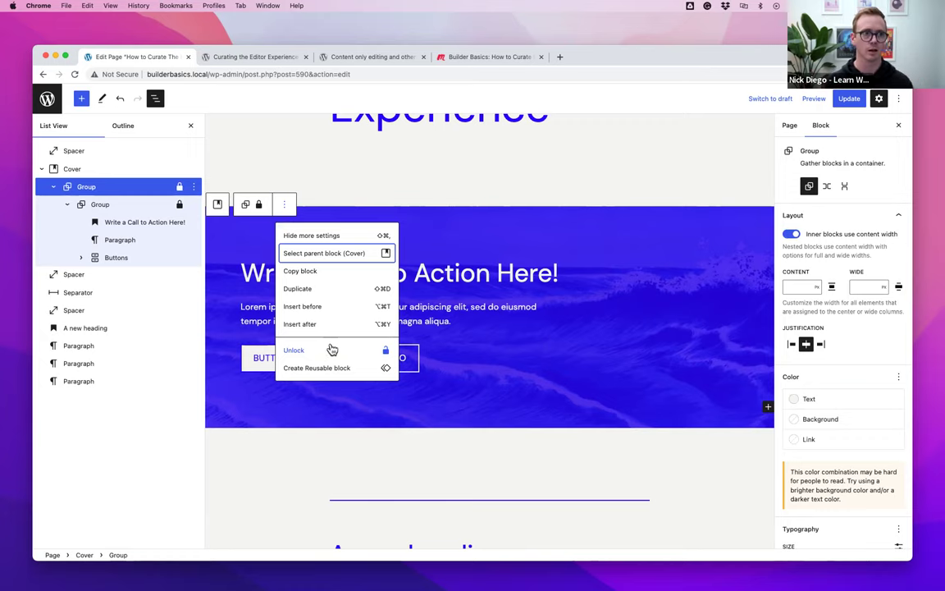
{"action": "left_click", "coordinate": [271, 59]}
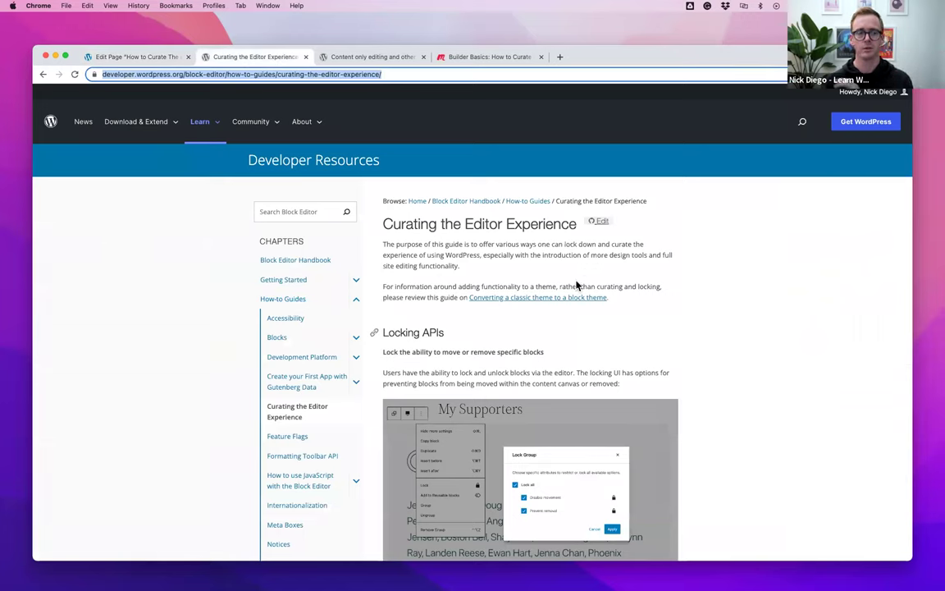
{"action": "left_click", "coordinate": [135, 58]}
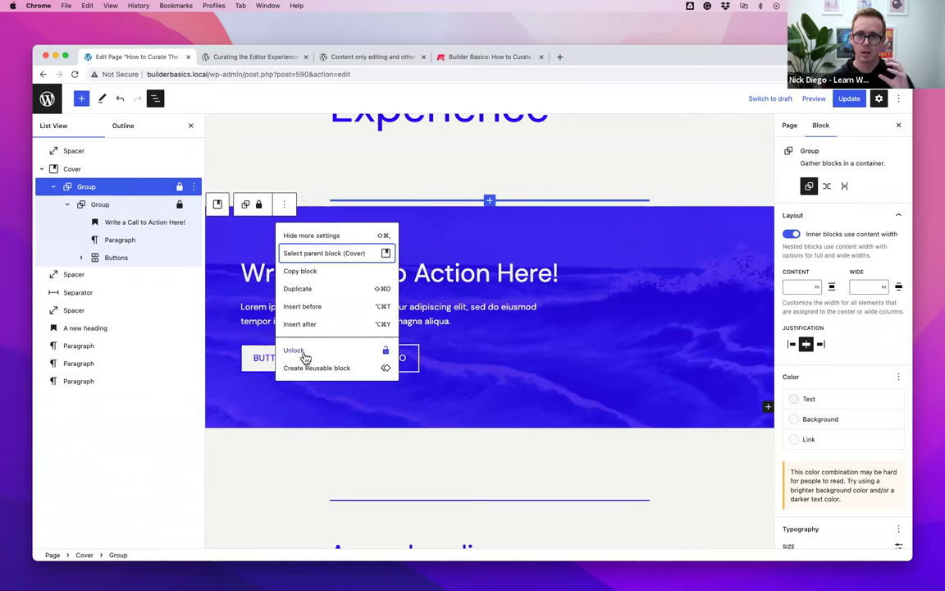
{"action": "left_click", "coordinate": [534, 257]}
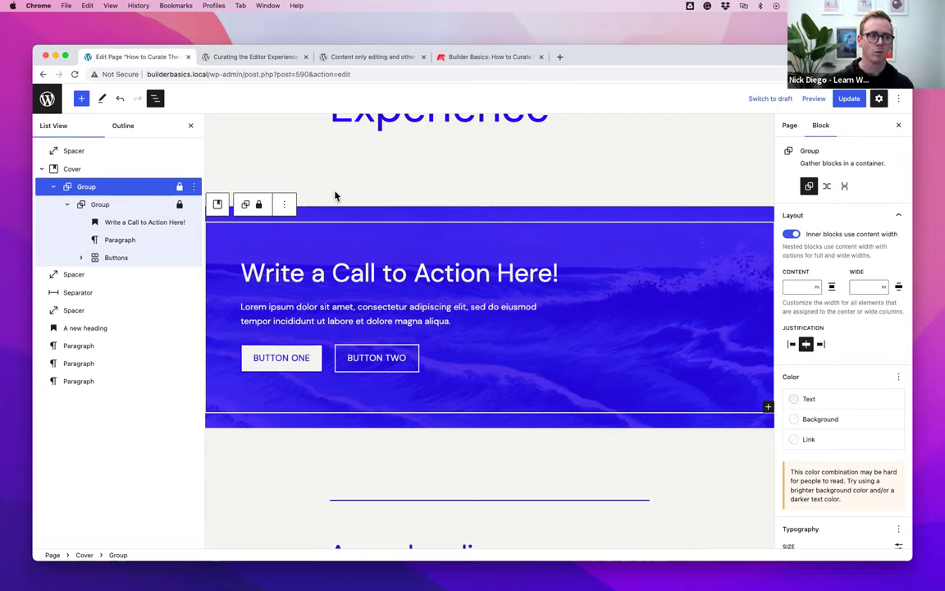
- Copy the whole Cover block, switch to Visual Studio Code, and replace the block markup in custom-cta.php with the copied markup
{"action": "left_click", "coordinate": [163, 170]}
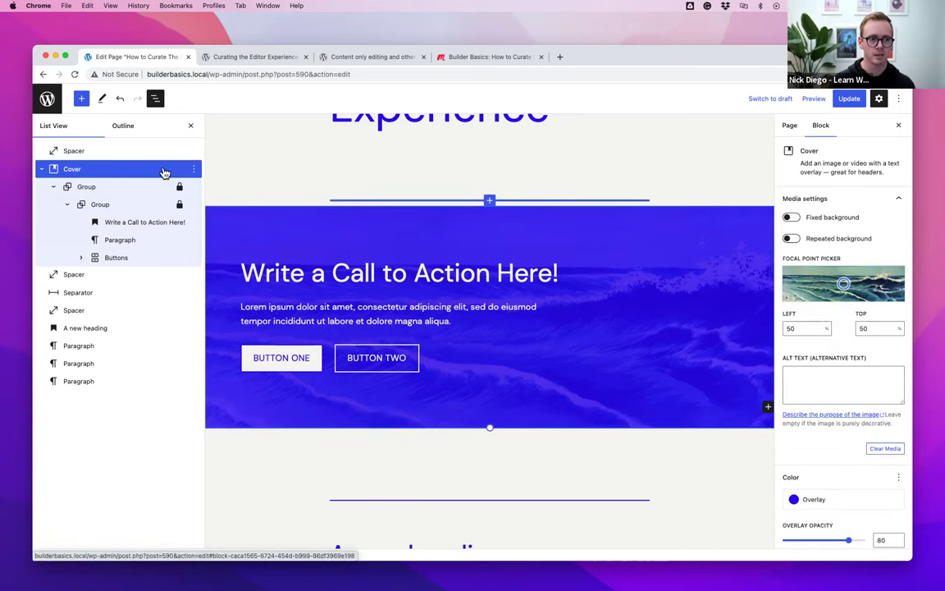
{"action": "left_click", "coordinate": [194, 169]}
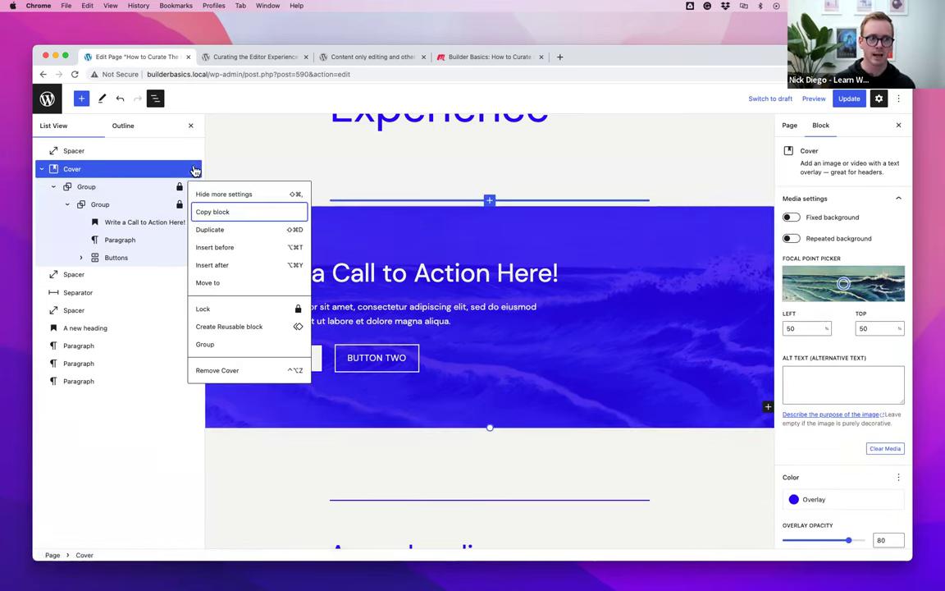
{"action": "left_click", "coordinate": [224, 214]}
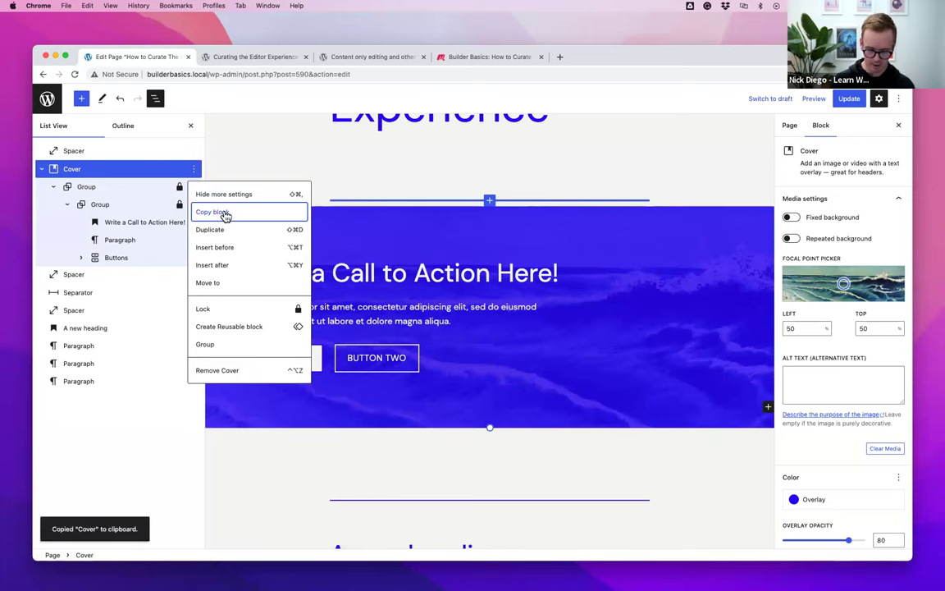
{"action": "key", "text": "ctrl+Right"}
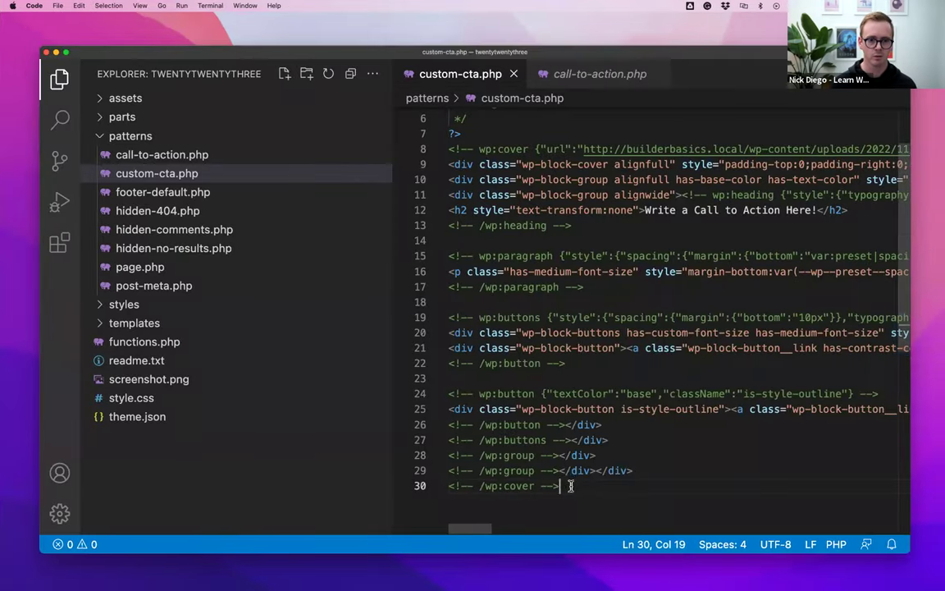
{"action": "left_click_drag", "start_coordinate": [424, 119], "coordinate": [440, 219]}
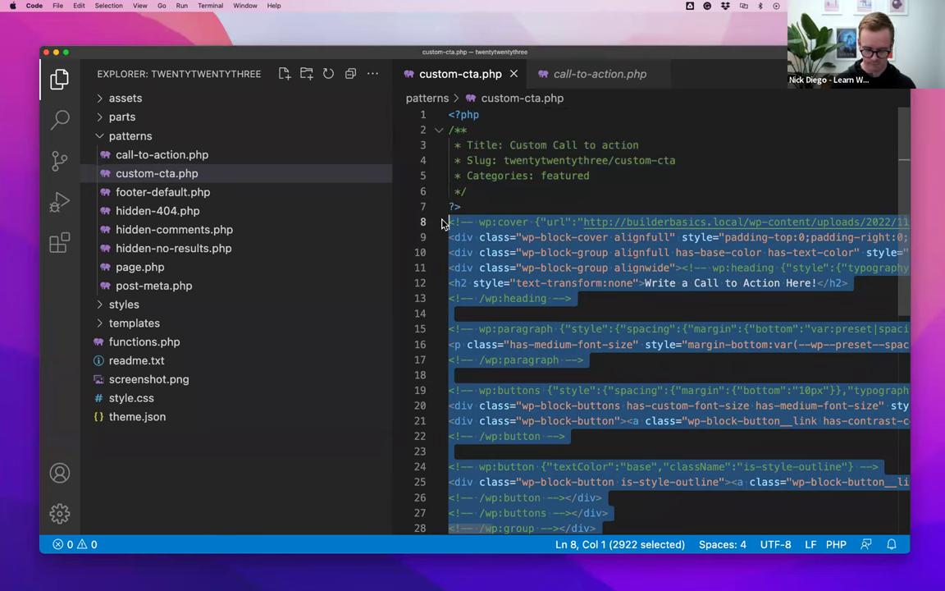
{"action": "key", "text": "super+v"}
- Highlight the inner group's "lock":{"move":true,"remove":true} attribute on line 10 and save custom-cta.php
{"action": "scroll", "coordinate": [739, 302], "scroll_direction": "right", "scroll_amount": 5}
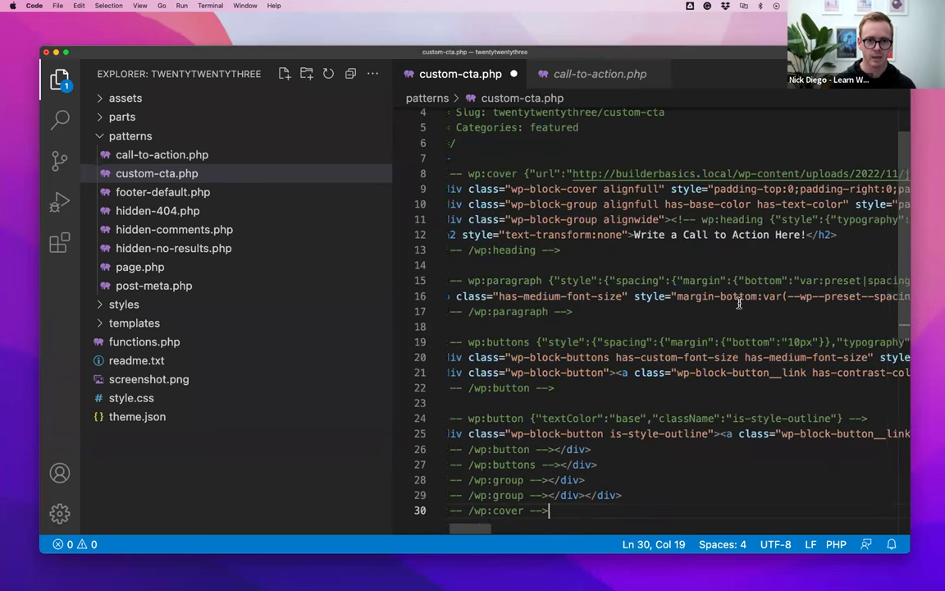
{"action": "scroll", "coordinate": [738, 302], "scroll_direction": "right", "scroll_amount": 10}
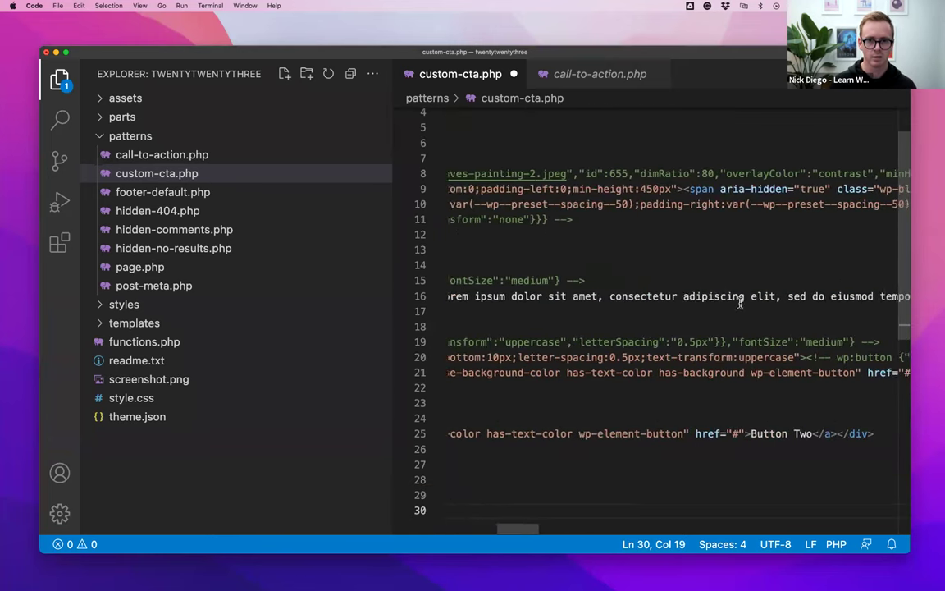
{"action": "scroll", "coordinate": [739, 302], "scroll_direction": "right", "scroll_amount": 8}
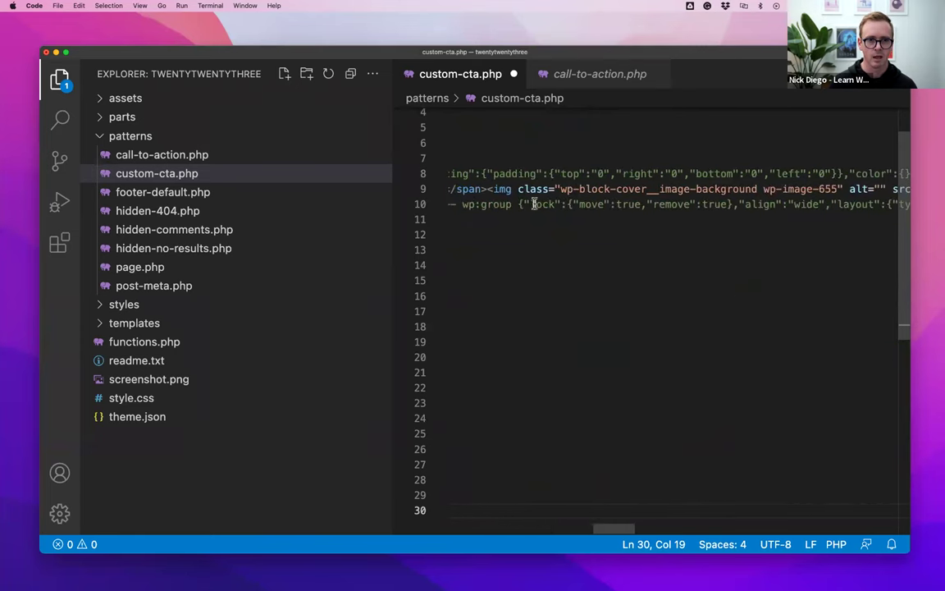
{"action": "left_click_drag", "start_coordinate": [525, 203], "coordinate": [734, 204]}
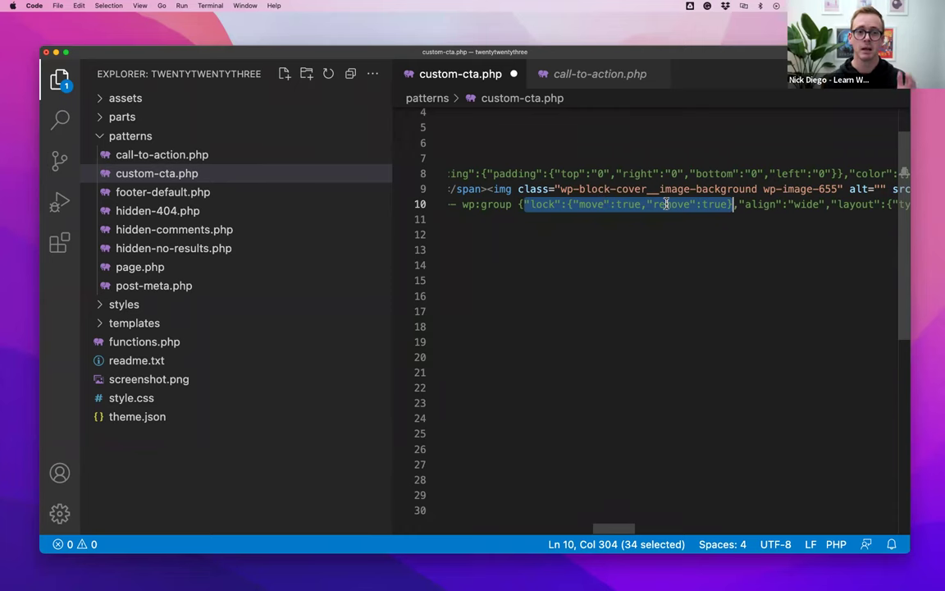
{"action": "scroll", "coordinate": [667, 203], "scroll_direction": "left", "scroll_amount": 10}
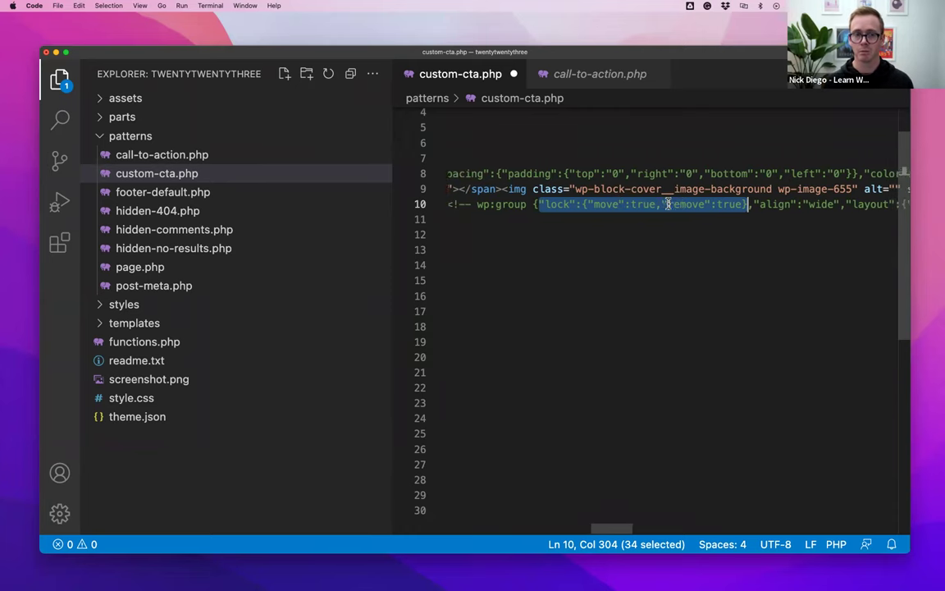
{"action": "key", "text": "super+s"}
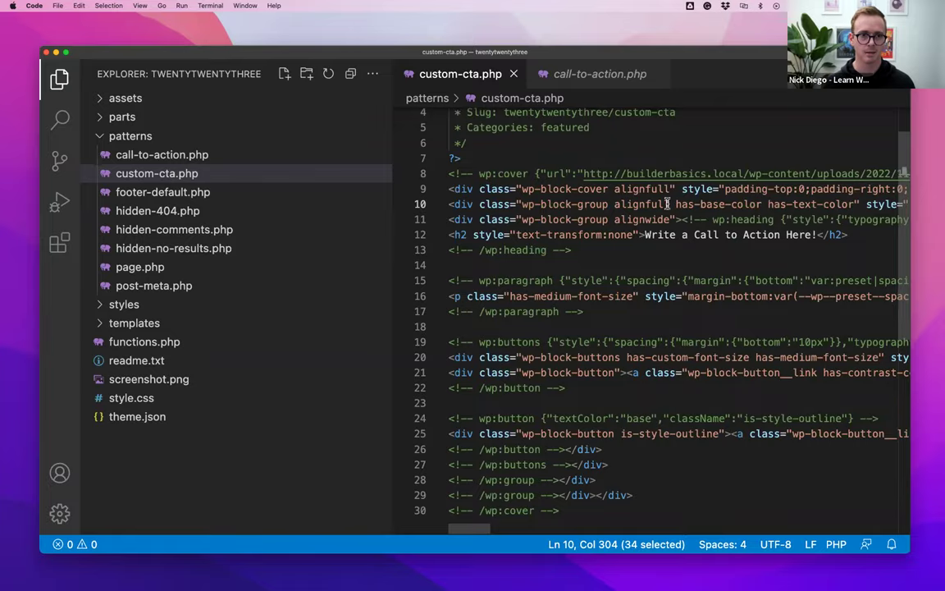
- Switch to Chrome, delete the Cover block from the page, update the page, and reload the editor
{"action": "key", "text": "ctrl+Left"}
{"action": "left_click", "coordinate": [580, 226]}
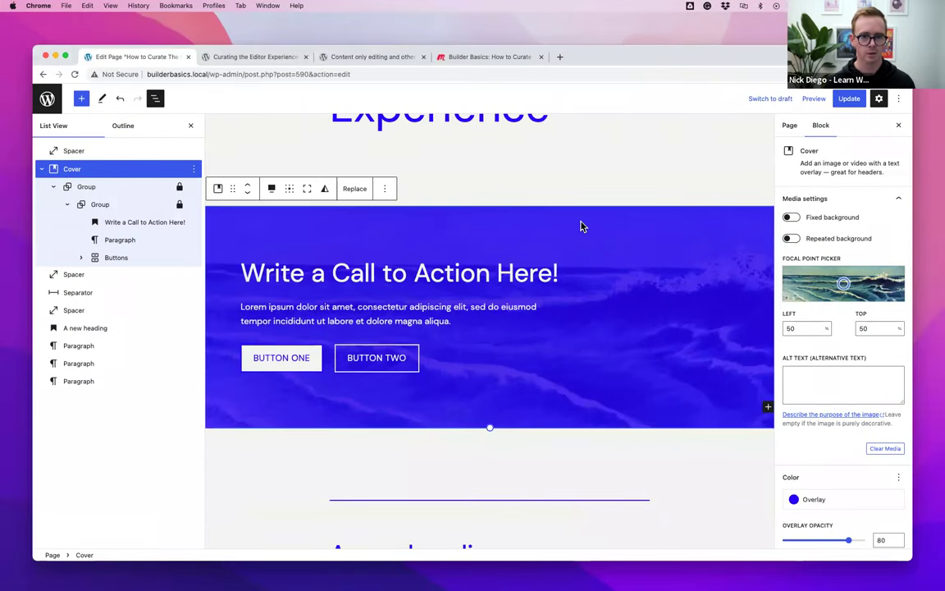
{"action": "key", "text": "BackSpace"}
{"action": "left_click", "coordinate": [852, 100]}
{"action": "key", "text": "super+r"}
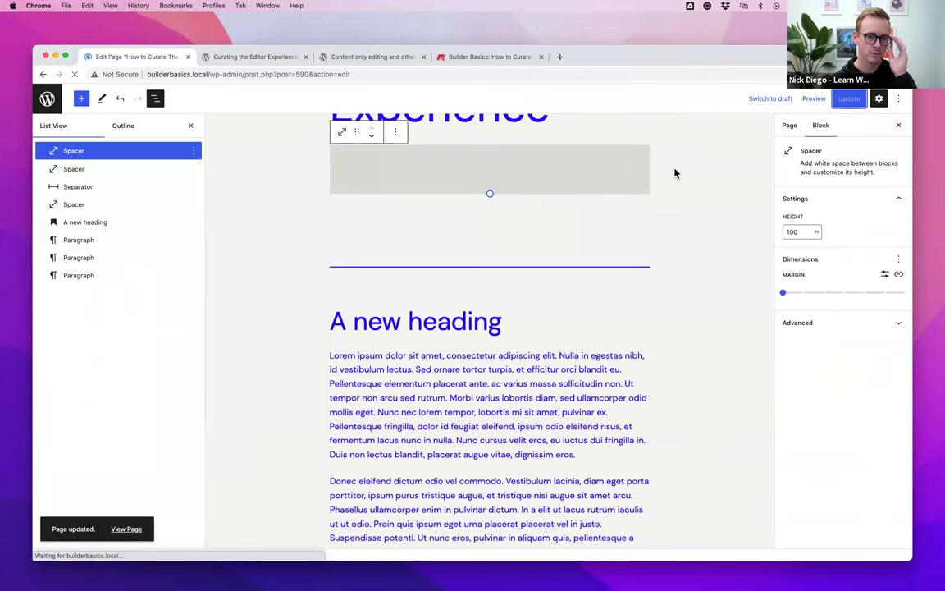
- Add an empty paragraph below the spacer that follows the page title
{"action": "scroll", "coordinate": [512, 255], "scroll_direction": "down", "scroll_amount": 3}
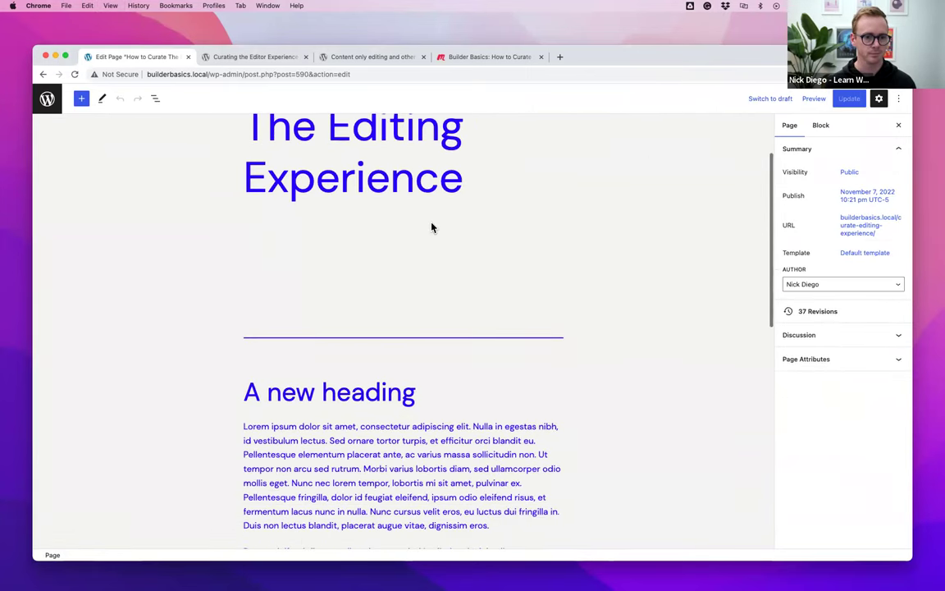
{"action": "left_click", "coordinate": [470, 237]}
{"action": "key", "text": "BackSpace"}
{"action": "type", "text": "/"}
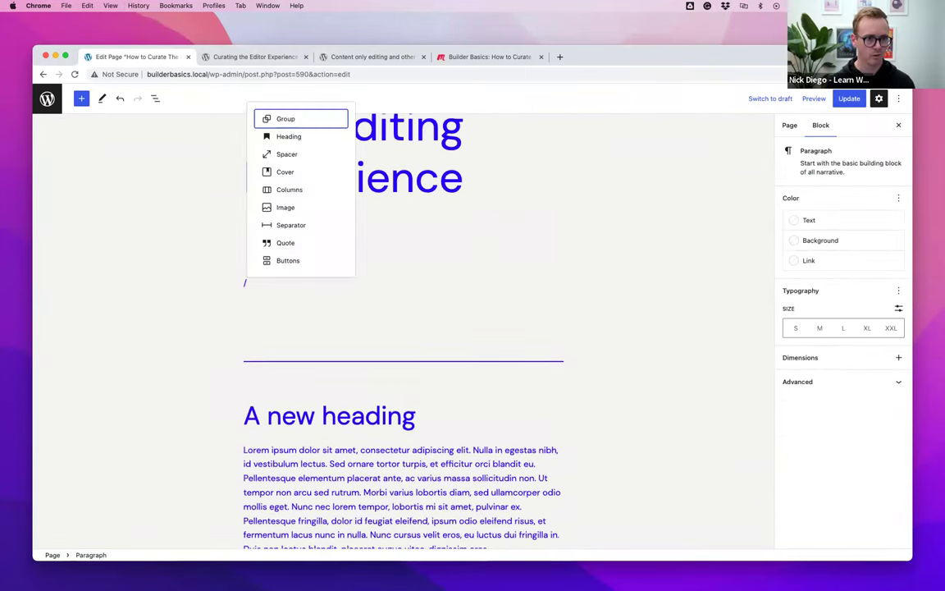
{"action": "key", "text": "BackSpace"}
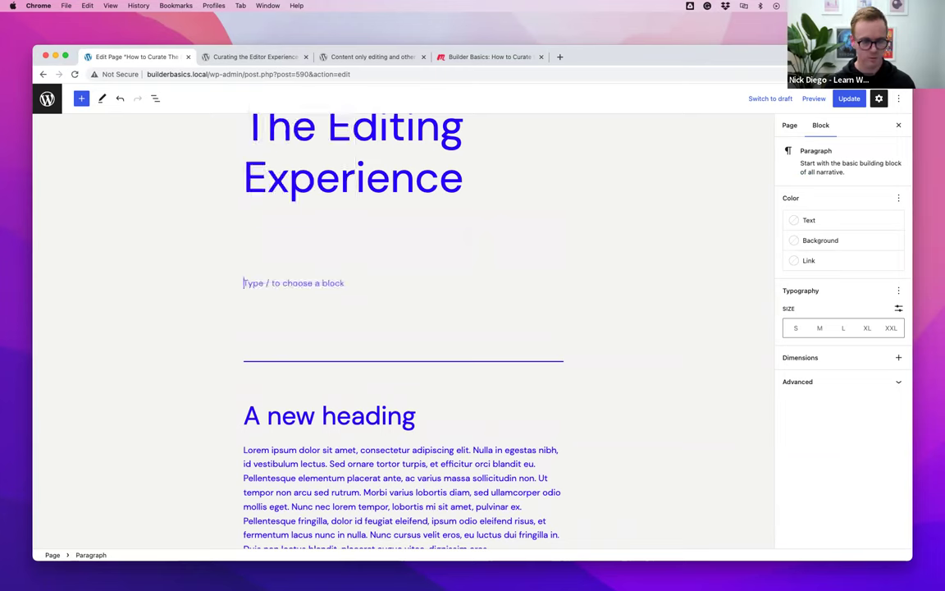
- Replace the empty paragraph with the Custom Call to action pattern from the Featured category
{"action": "left_click", "coordinate": [80, 99]}
{"action": "left_click", "coordinate": [141, 158]}
{"action": "left_click", "coordinate": [100, 187]}
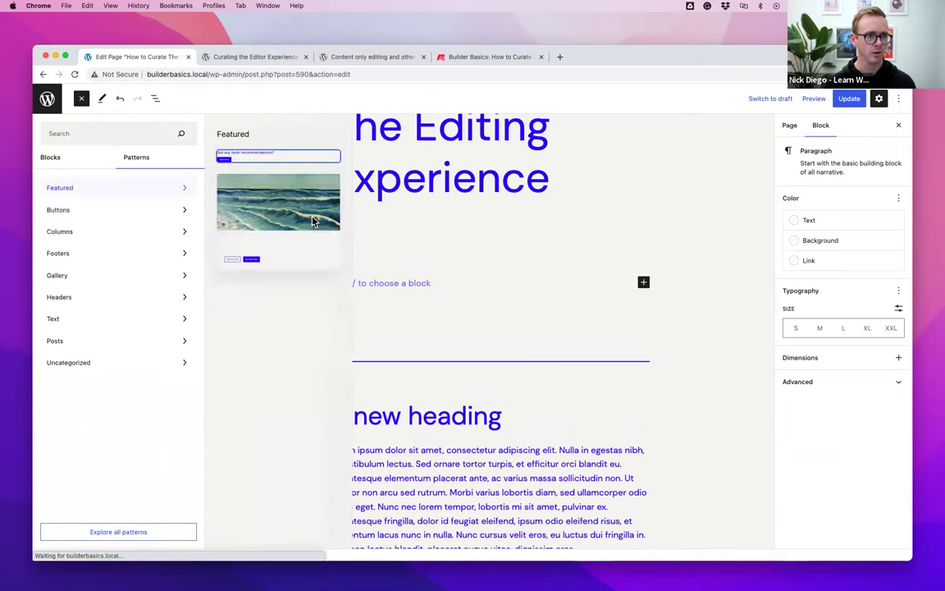
{"action": "left_click", "coordinate": [316, 215]}
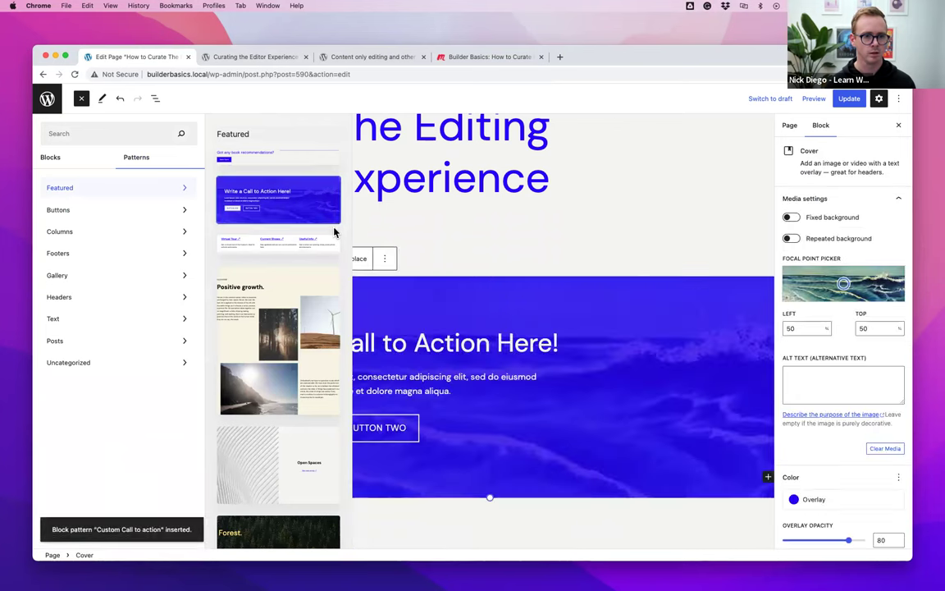
- Show the page's block list and expand the inserted Cover's nested groups to reveal their inner blocks
{"action": "left_click", "coordinate": [510, 307]}
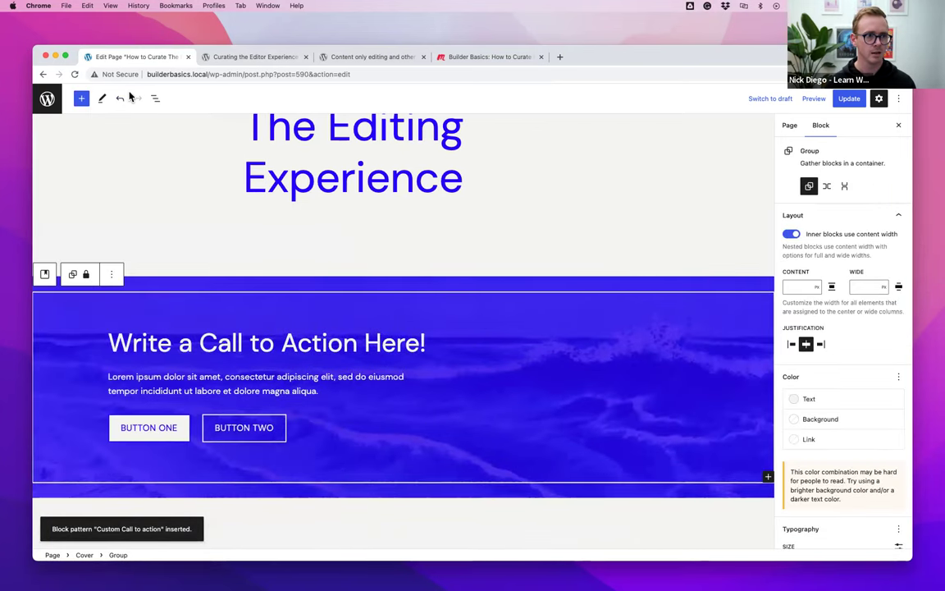
{"action": "left_click", "coordinate": [155, 98]}
{"action": "left_click", "coordinate": [54, 187]}
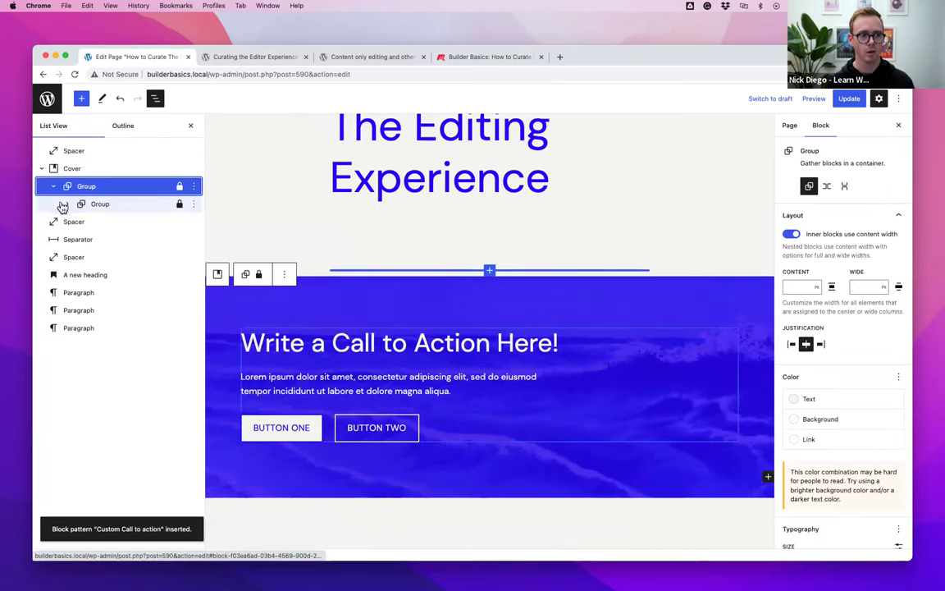
{"action": "left_click", "coordinate": [67, 204]}
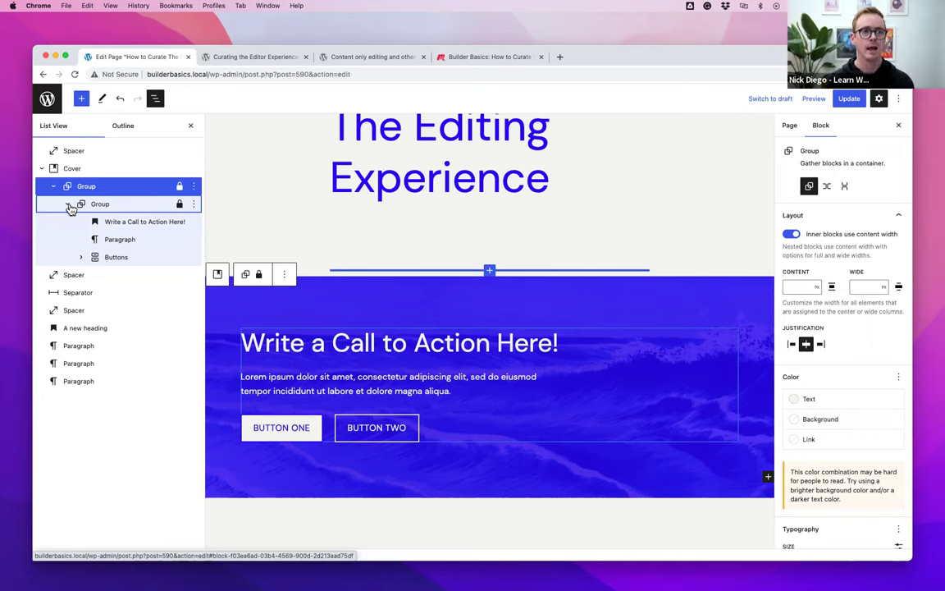
- Lock the "Write a Call to Action Here!" heading against both movement and removal
{"action": "left_click", "coordinate": [131, 227]}
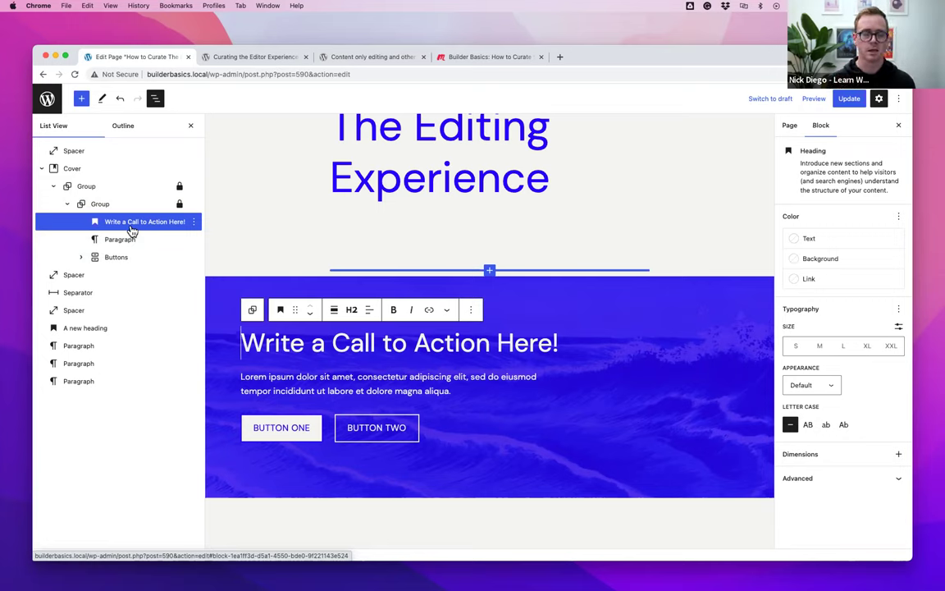
{"action": "left_click", "coordinate": [470, 311]}
{"action": "left_click", "coordinate": [513, 491]}
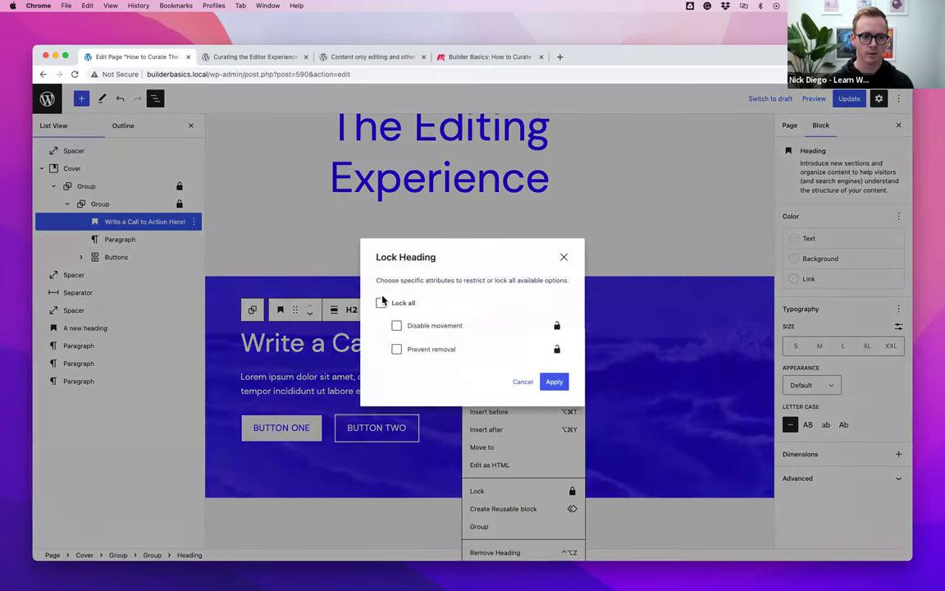
{"action": "left_click", "coordinate": [381, 302]}
{"action": "left_click", "coordinate": [555, 382]}
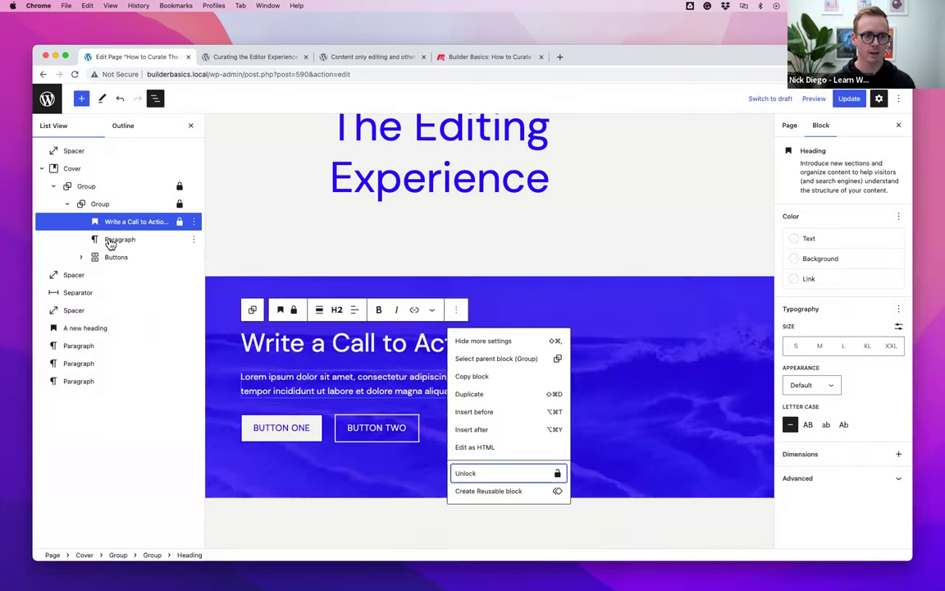
- Lock the paragraph below the call-to-action heading with the Lock all option
{"action": "left_click", "coordinate": [110, 243]}
{"action": "left_click", "coordinate": [436, 352]}
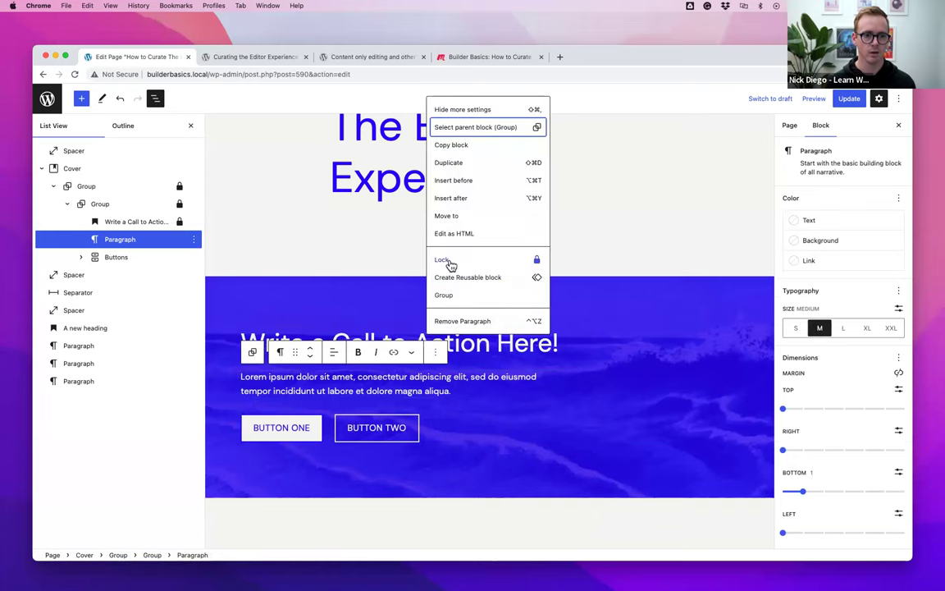
{"action": "left_click", "coordinate": [448, 262]}
{"action": "left_click", "coordinate": [383, 302]}
{"action": "left_click", "coordinate": [553, 383]}
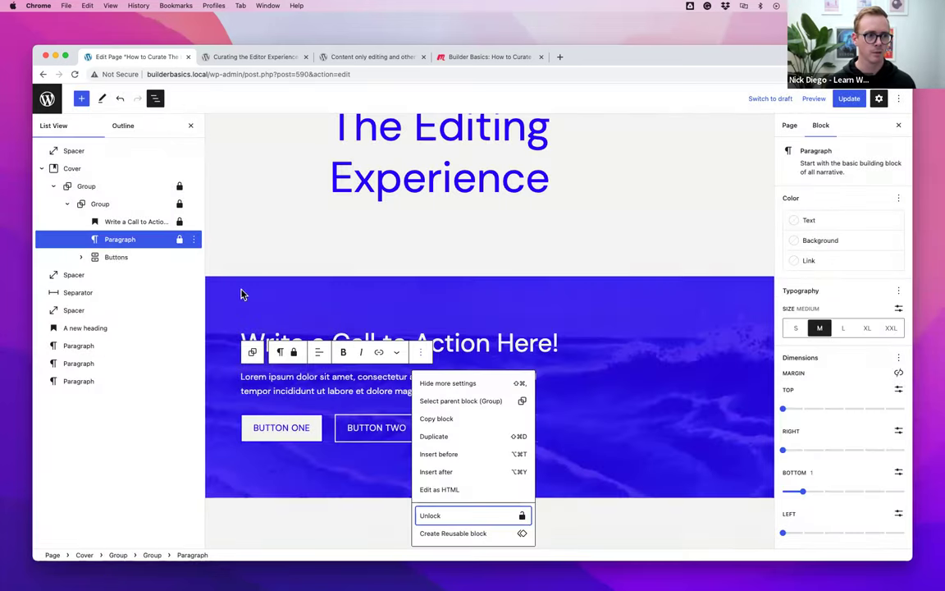
- Expand the Buttons block in the call to action and lock it with the Lock all option
{"action": "left_click", "coordinate": [82, 257]}
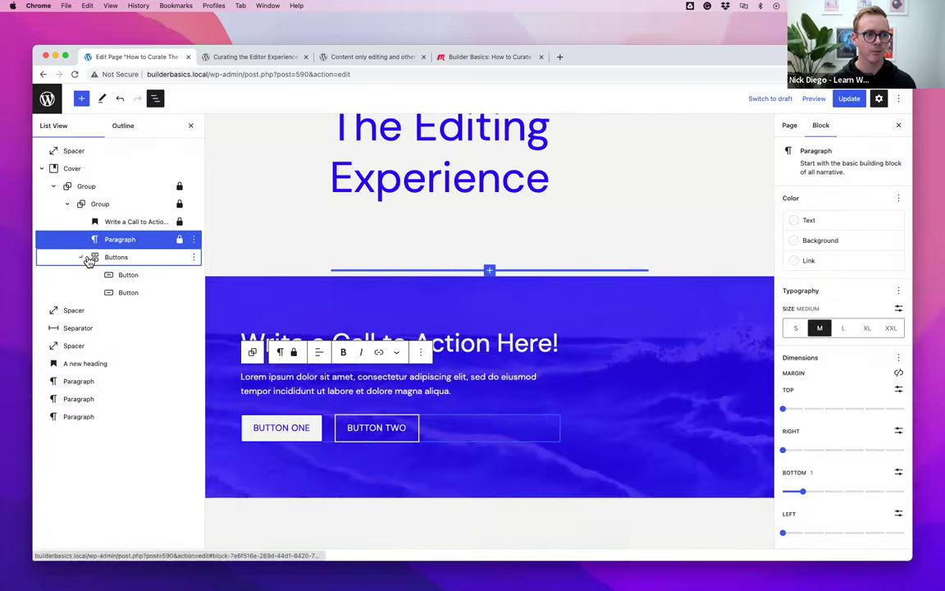
{"action": "left_click", "coordinate": [162, 263]}
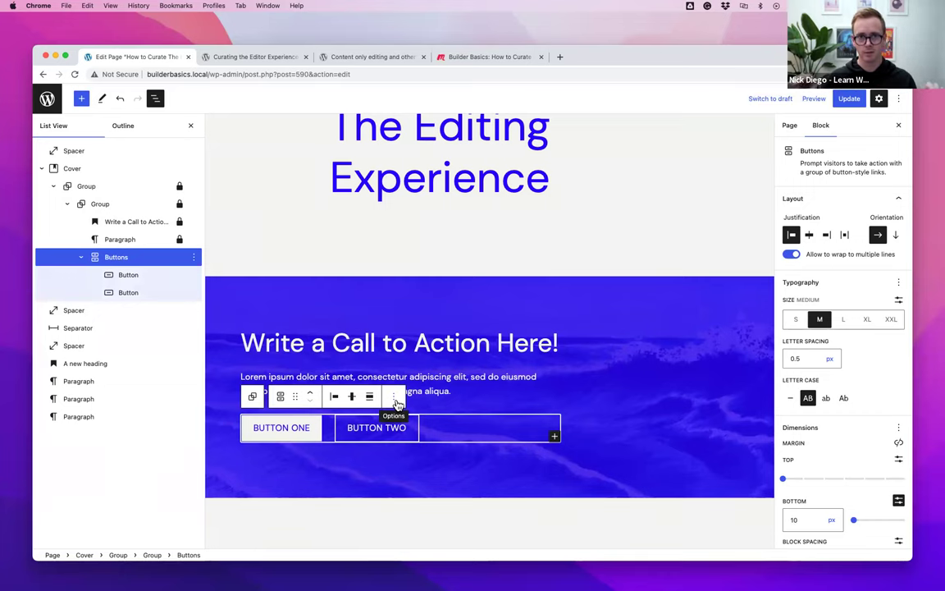
{"action": "left_click", "coordinate": [369, 396]}
{"action": "left_click", "coordinate": [370, 396]}
{"action": "left_click", "coordinate": [394, 398]}
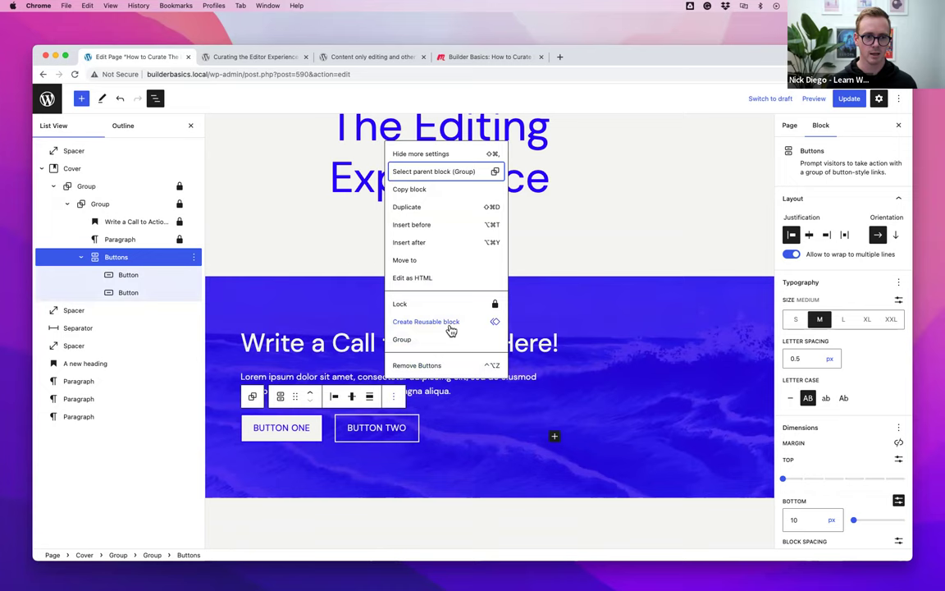
{"action": "left_click", "coordinate": [401, 302]}
{"action": "left_click", "coordinate": [382, 304]}
{"action": "left_click", "coordinate": [554, 382]}
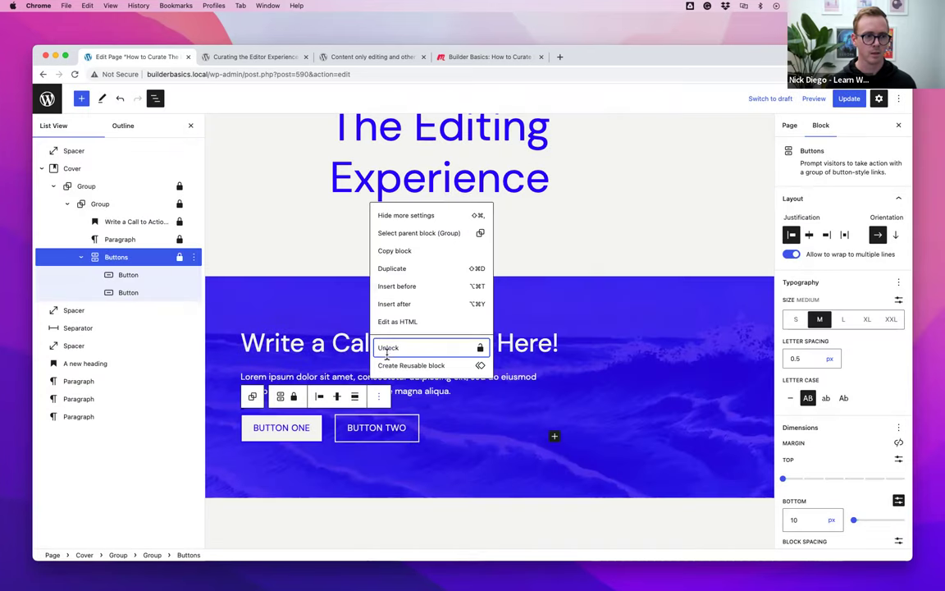
- Lock the first button, BUTTON ONE, with only Prevent removal enabled
{"action": "left_click", "coordinate": [148, 280]}
{"action": "left_click", "coordinate": [158, 278]}
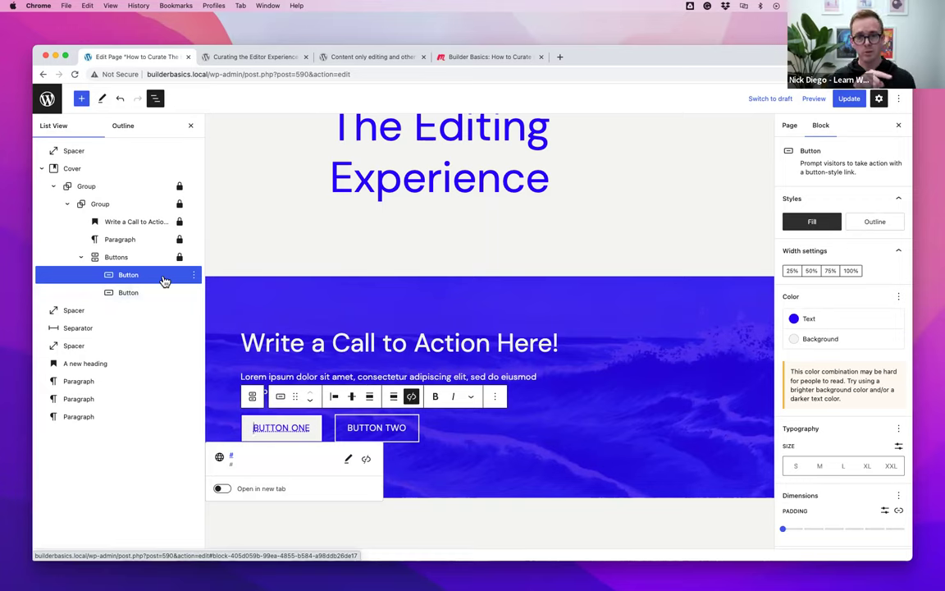
{"action": "left_click", "coordinate": [193, 274]}
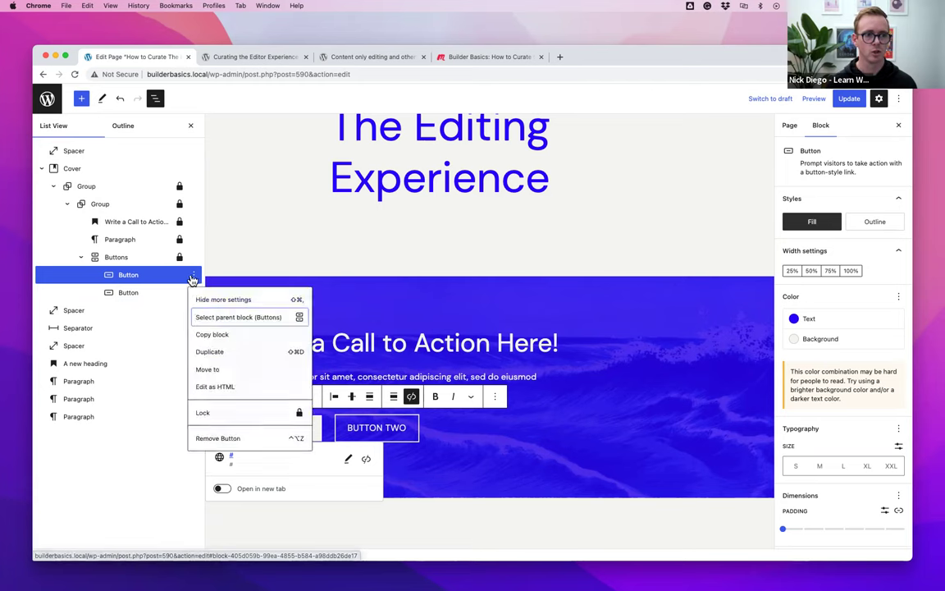
{"action": "left_click", "coordinate": [246, 414]}
{"action": "left_click", "coordinate": [400, 325]}
{"action": "left_click", "coordinate": [397, 349]}
{"action": "left_click", "coordinate": [554, 381]}
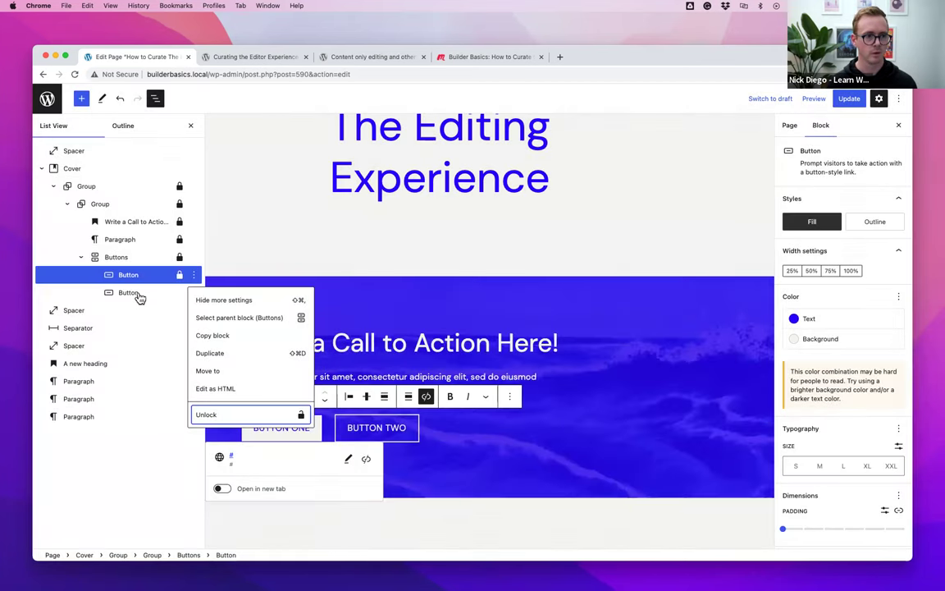
- Lock the second button, BUTTON TWO, with only Prevent removal enabled
{"action": "left_click", "coordinate": [136, 293]}
{"action": "left_click", "coordinate": [193, 292]}
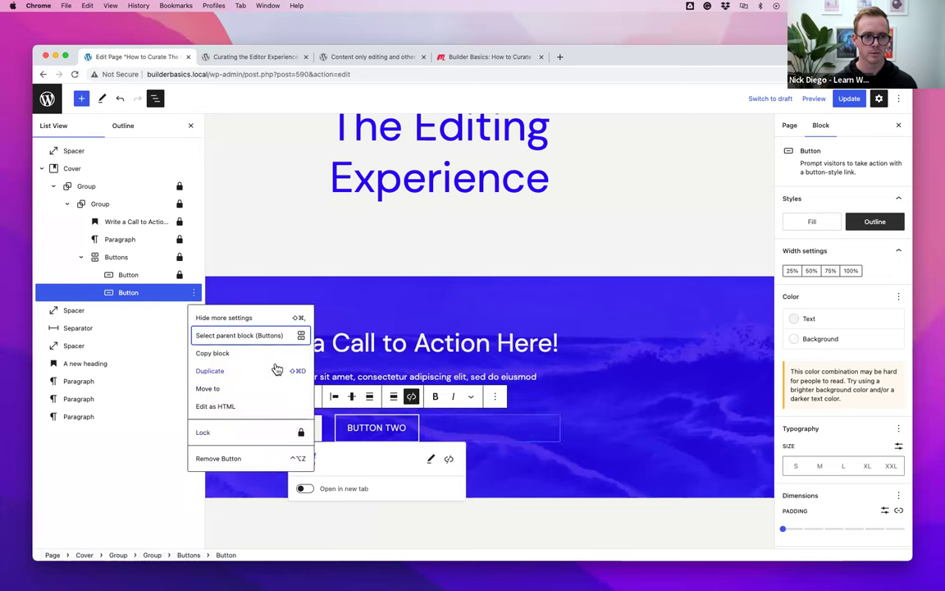
{"action": "left_click", "coordinate": [274, 430]}
{"action": "left_click", "coordinate": [397, 349]}
{"action": "left_click", "coordinate": [554, 382]}
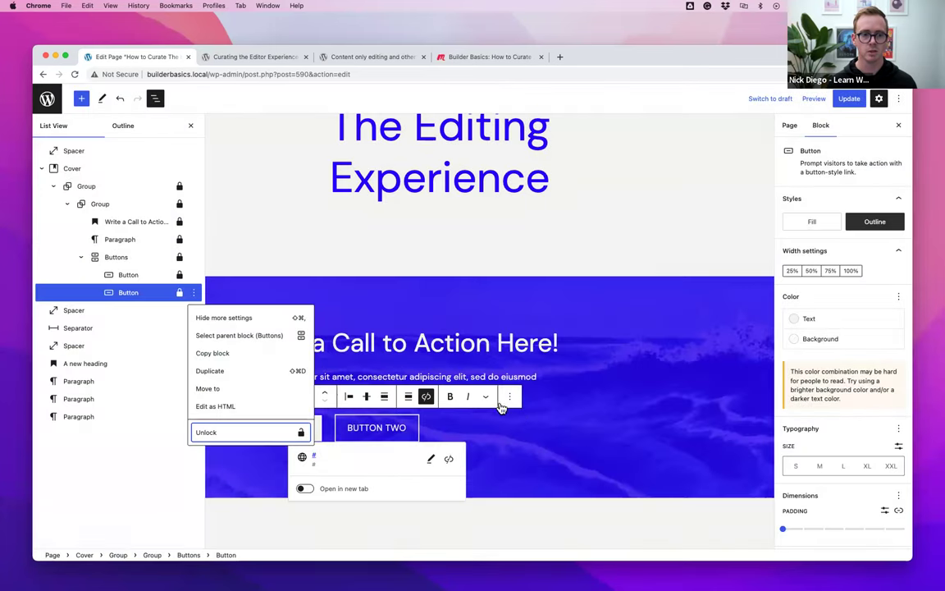
- Try reordering the locked buttons by moving BUTTON ONE after BUTTON TWO and back again
{"action": "left_click", "coordinate": [376, 426]}
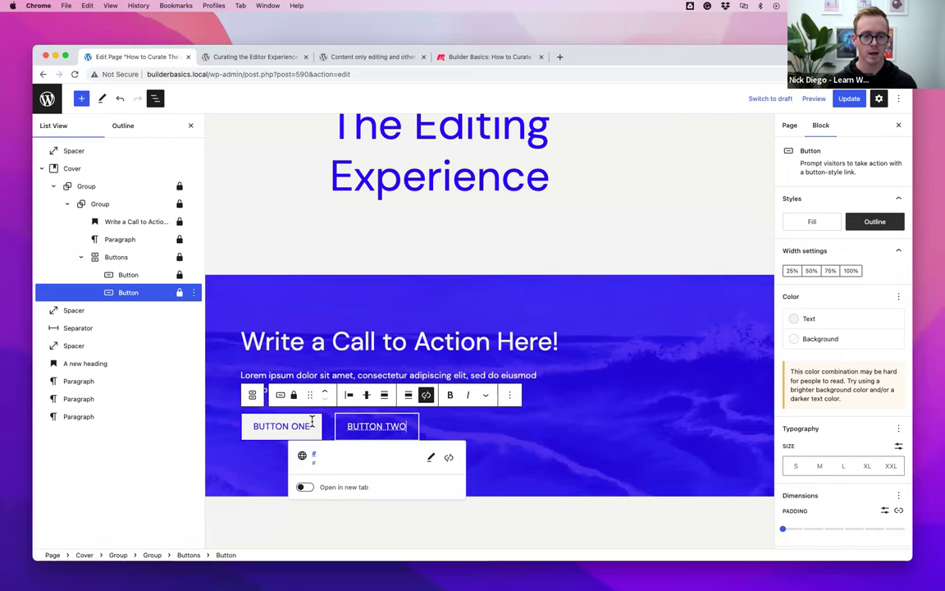
{"action": "left_click", "coordinate": [266, 423]}
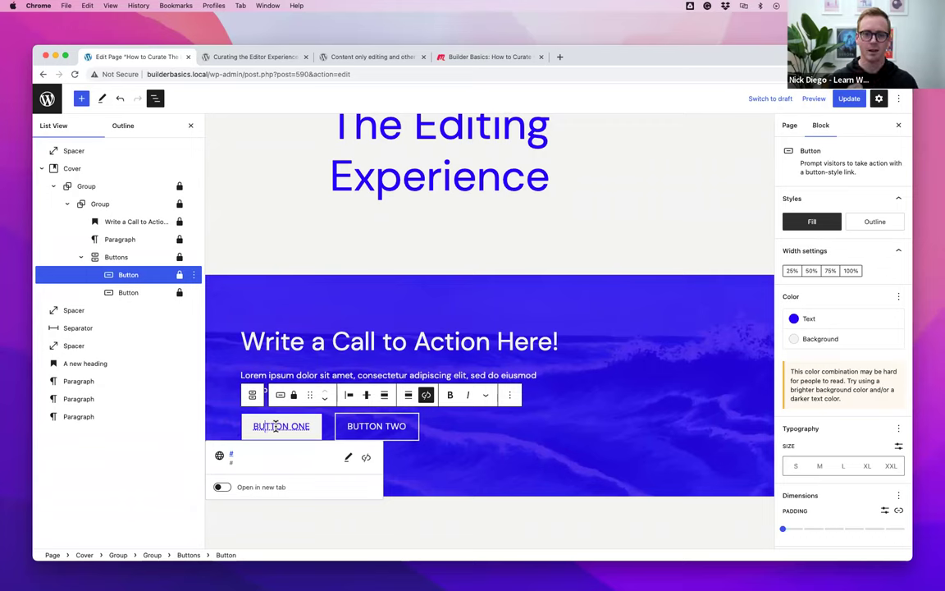
{"action": "left_click", "coordinate": [325, 400]}
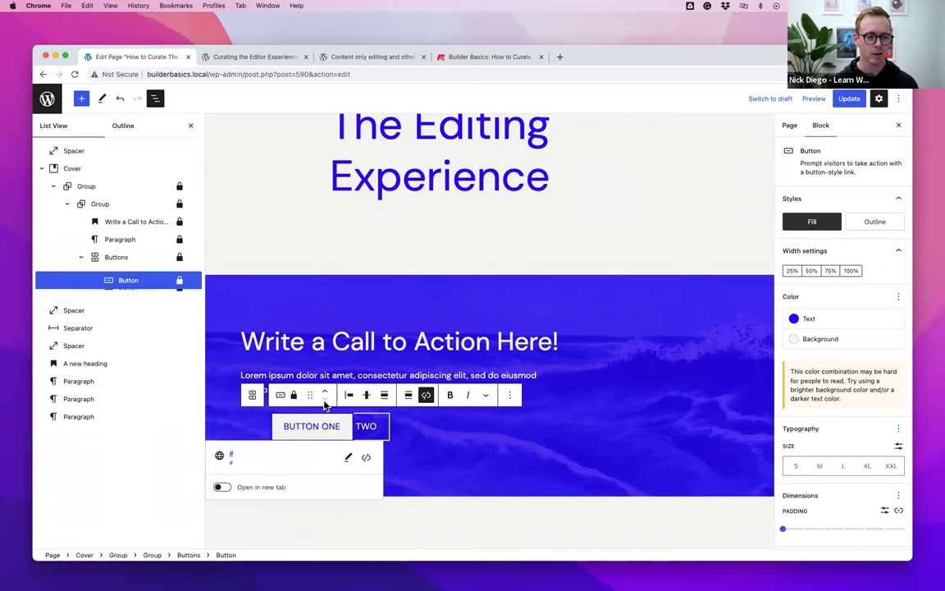
{"action": "left_click", "coordinate": [328, 392]}
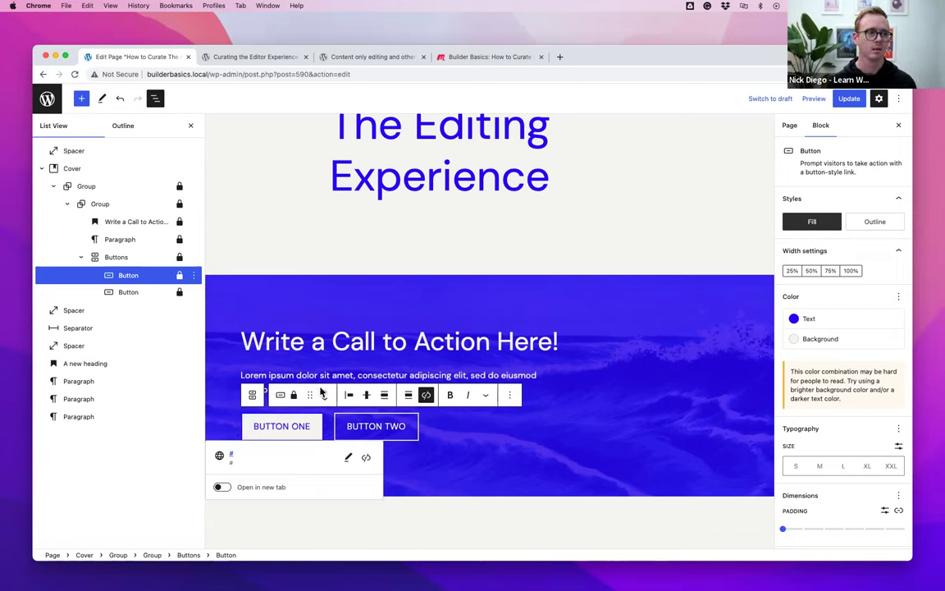
- Copy the whole Cover block and paste it over the existing block markup on lines 8–30 of custom-cta.php in VS Code
{"action": "left_click", "coordinate": [165, 170]}
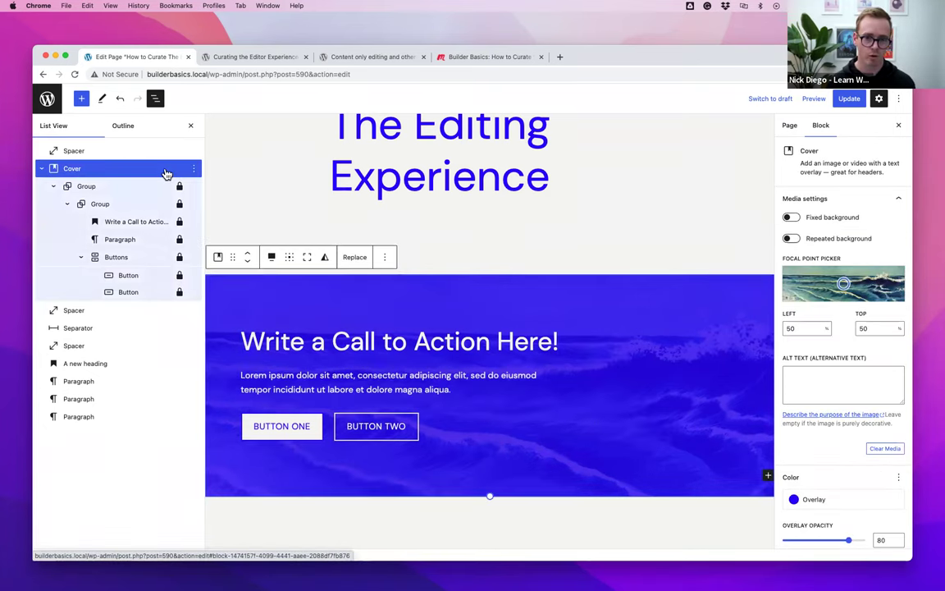
{"action": "key", "text": "ctrl+Right"}
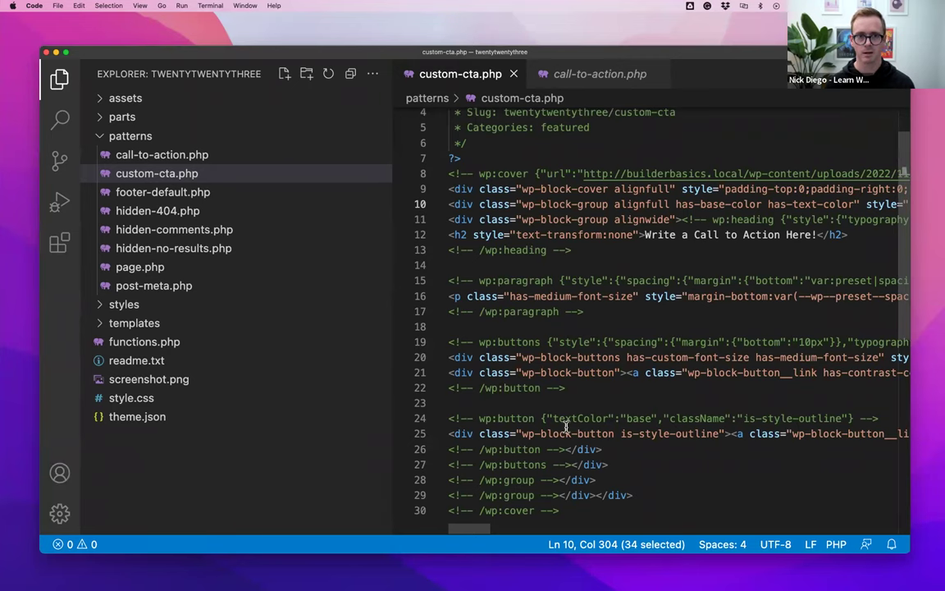
{"action": "key", "text": "ctrl+Left"}
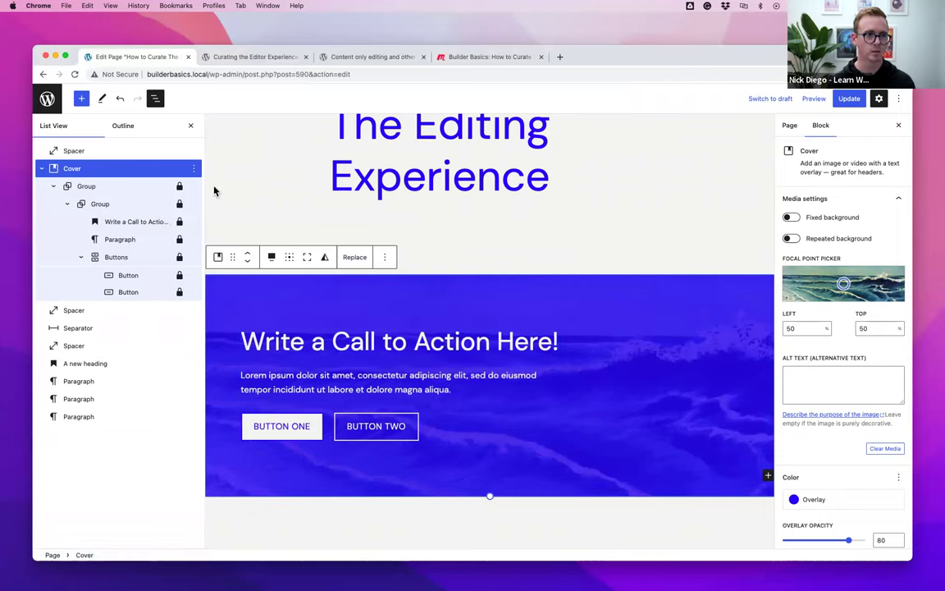
{"action": "left_click", "coordinate": [194, 168]}
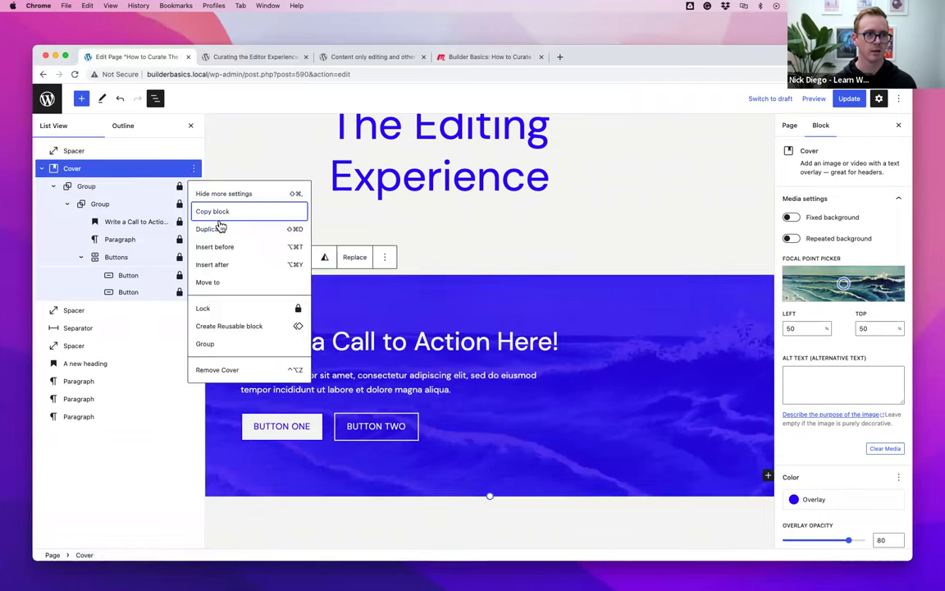
{"action": "left_click", "coordinate": [215, 212]}
{"action": "key", "text": "ctrl+Right"}
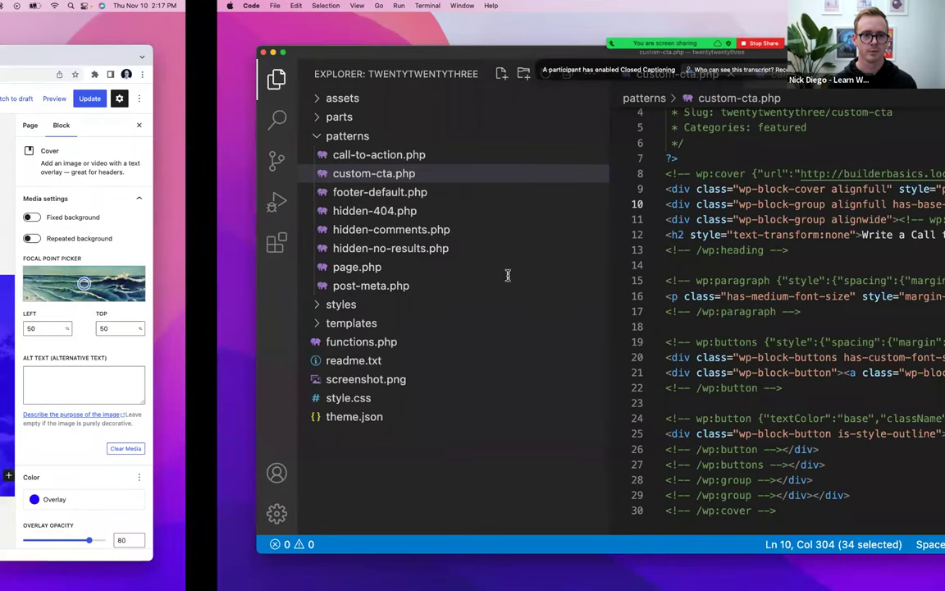
{"action": "left_click_drag", "start_coordinate": [449, 173], "coordinate": [650, 521]}
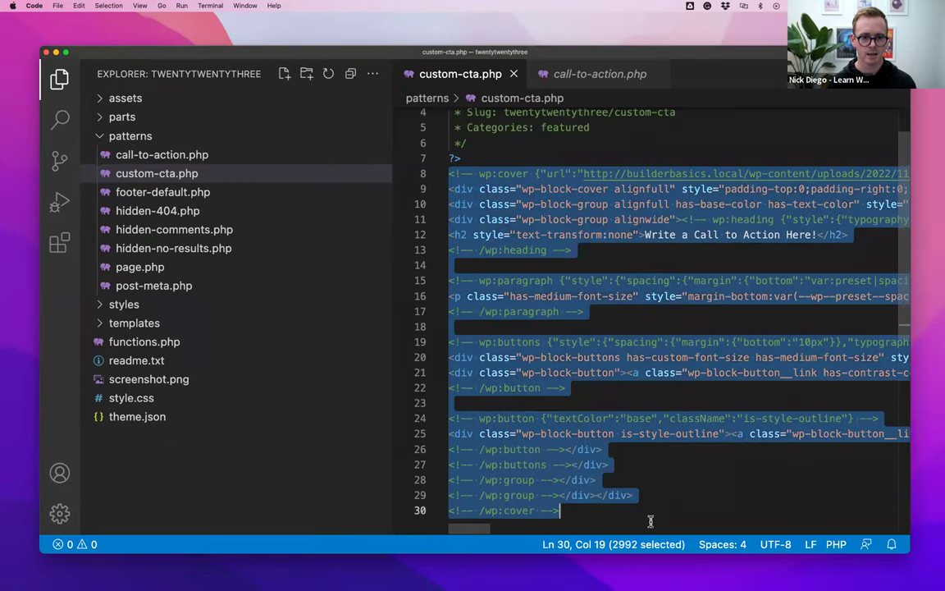
{"action": "key", "text": "super+v"}
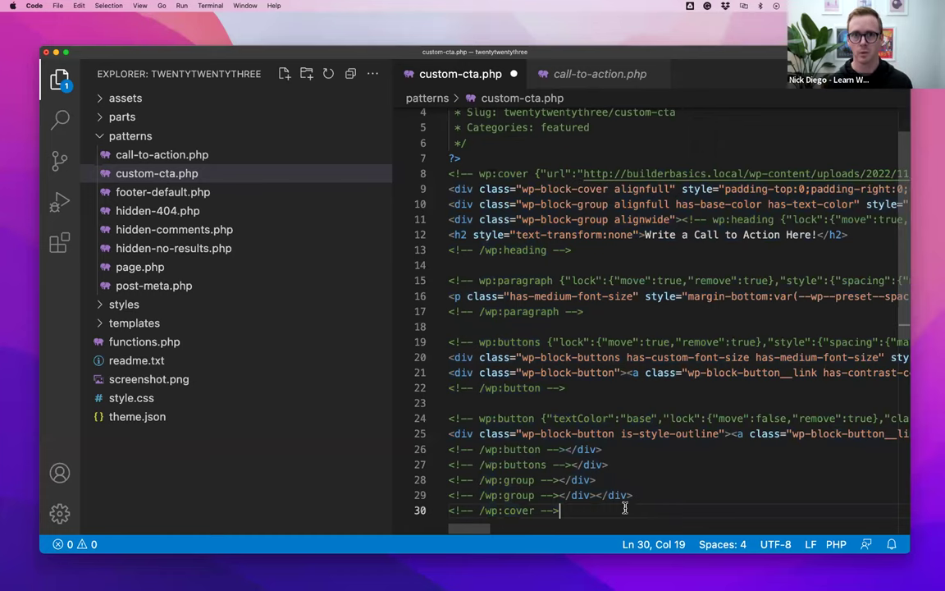
- Compare the Cover block in Chrome with the lock attributes in the pasted custom-cta.php markup, and reselect the Cover block
{"action": "key", "text": "ctrl+Left"}
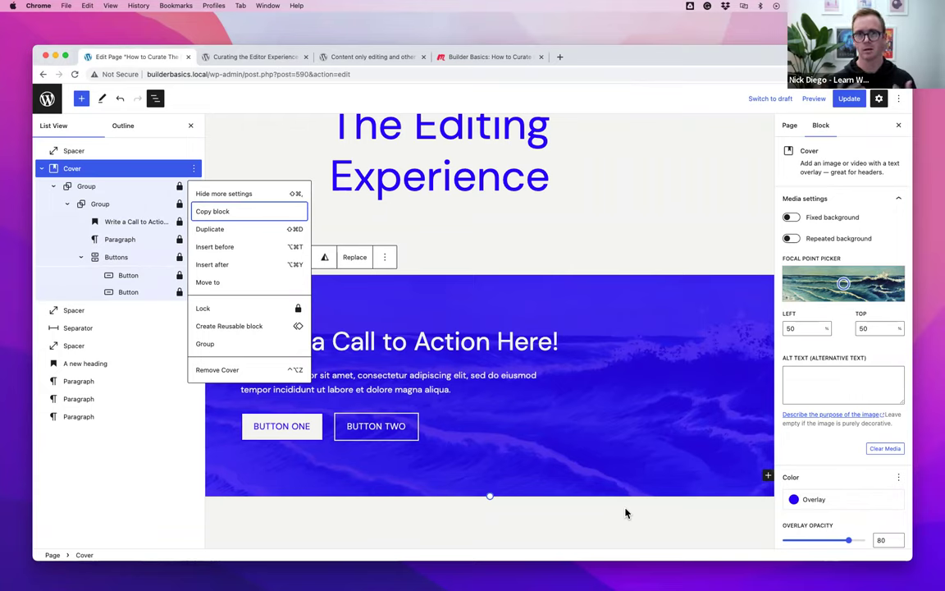
{"action": "key", "text": "ctrl+Right"}
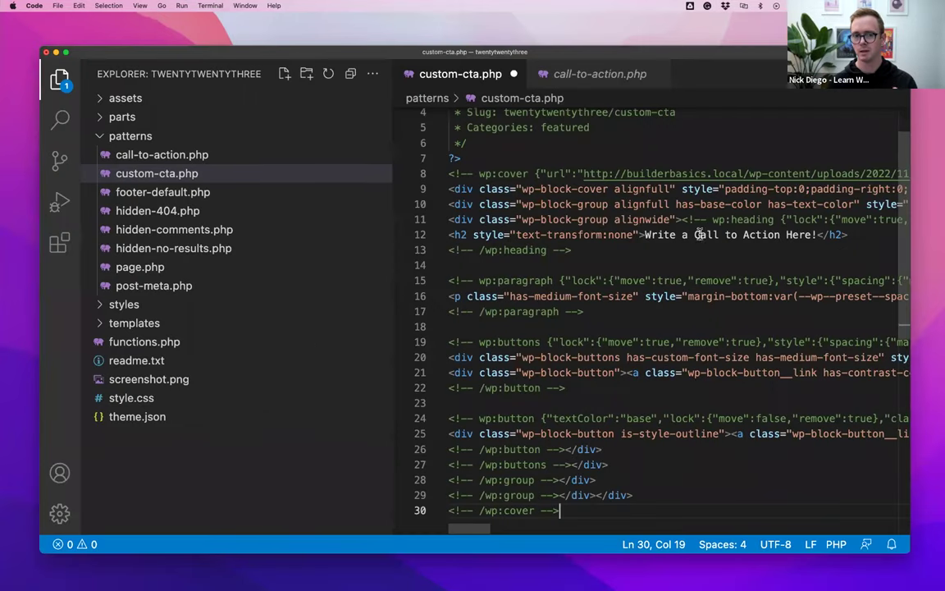
{"action": "key", "text": "ctrl+Left"}
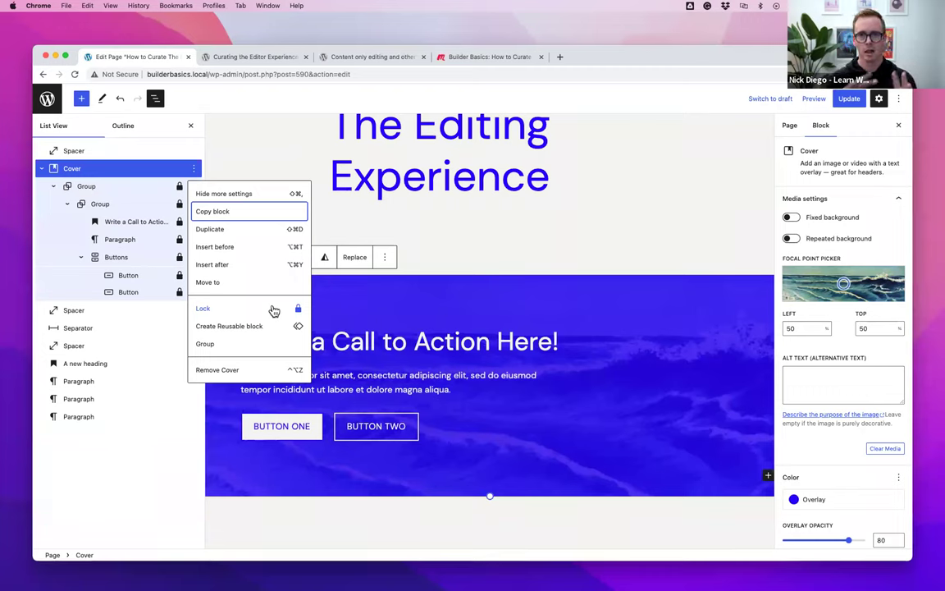
{"action": "left_click", "coordinate": [158, 171]}
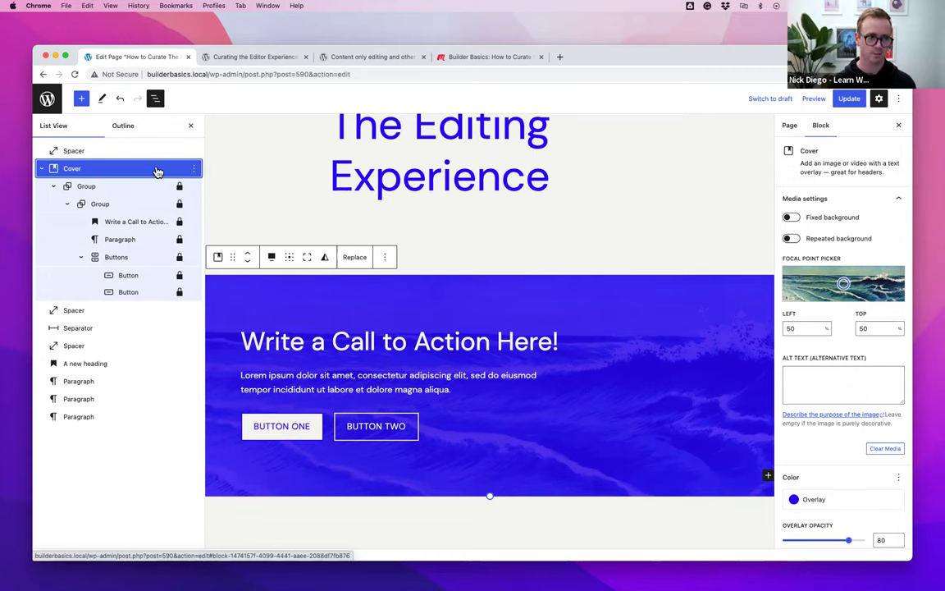
- Check the call-to-action heading's block settings and set BUTTON ONE's padding to 5
{"action": "left_click", "coordinate": [163, 222]}
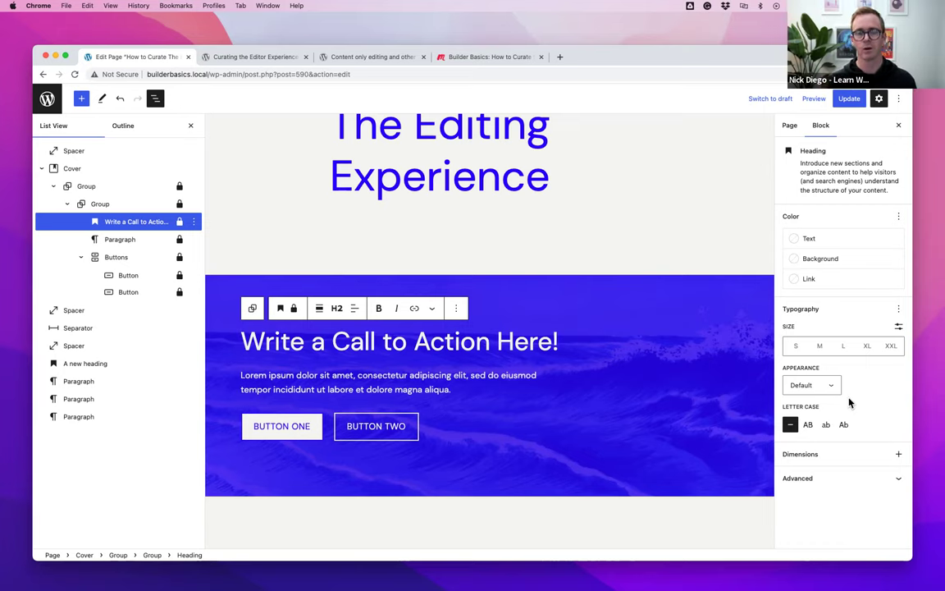
{"action": "left_click", "coordinate": [301, 426]}
{"action": "scroll", "coordinate": [829, 448], "scroll_direction": "down", "scroll_amount": 3}
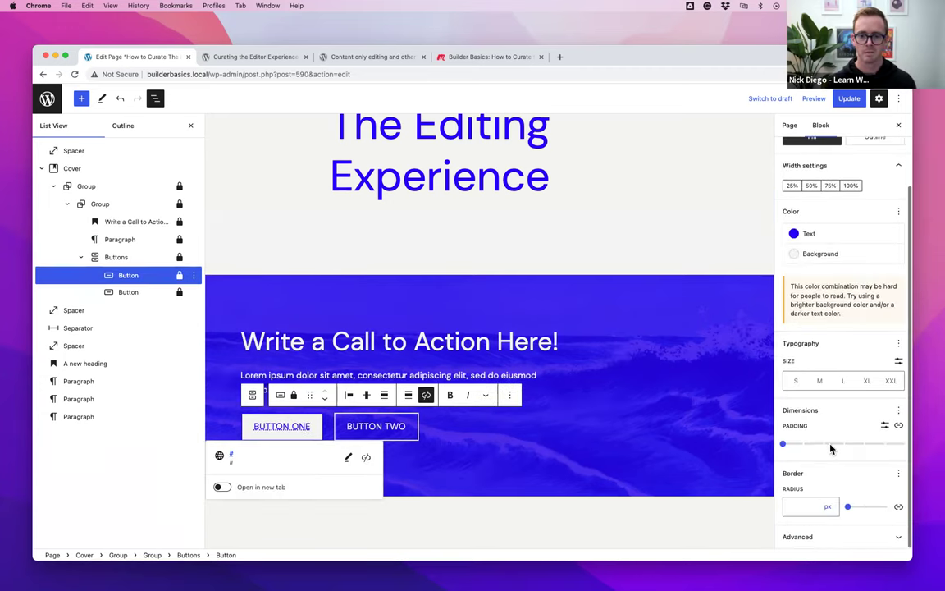
{"action": "left_click_drag", "start_coordinate": [784, 444], "coordinate": [885, 444]}
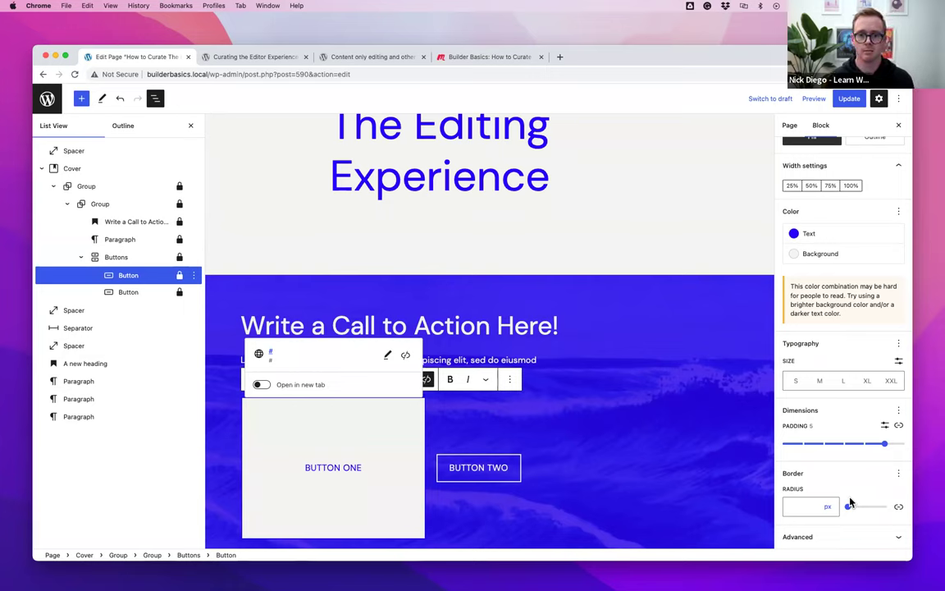
- Set BUTTON ONE's padding to 4 and its border radius to 100 px
{"action": "left_click_drag", "start_coordinate": [883, 447], "coordinate": [857, 449]}
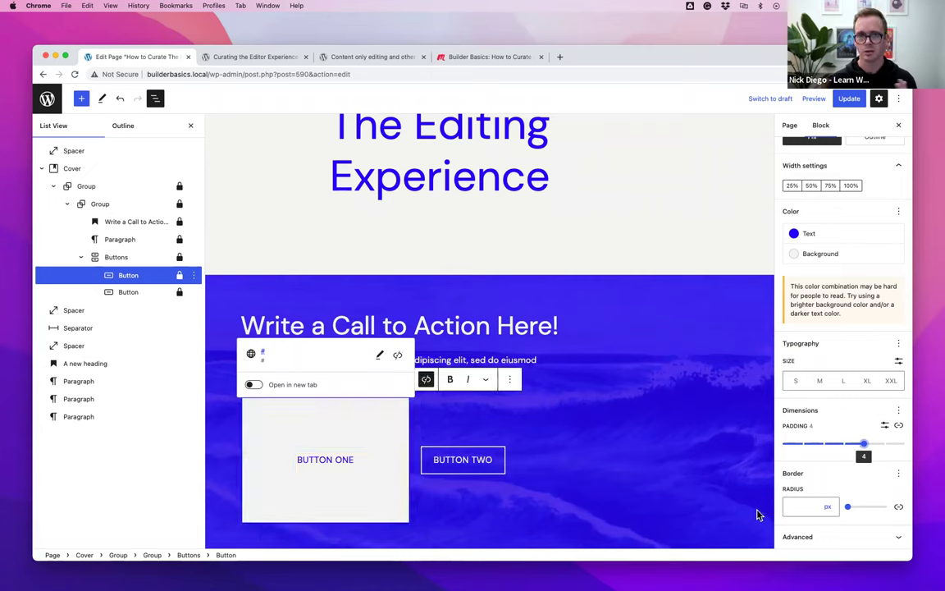
{"action": "left_click", "coordinate": [798, 507]}
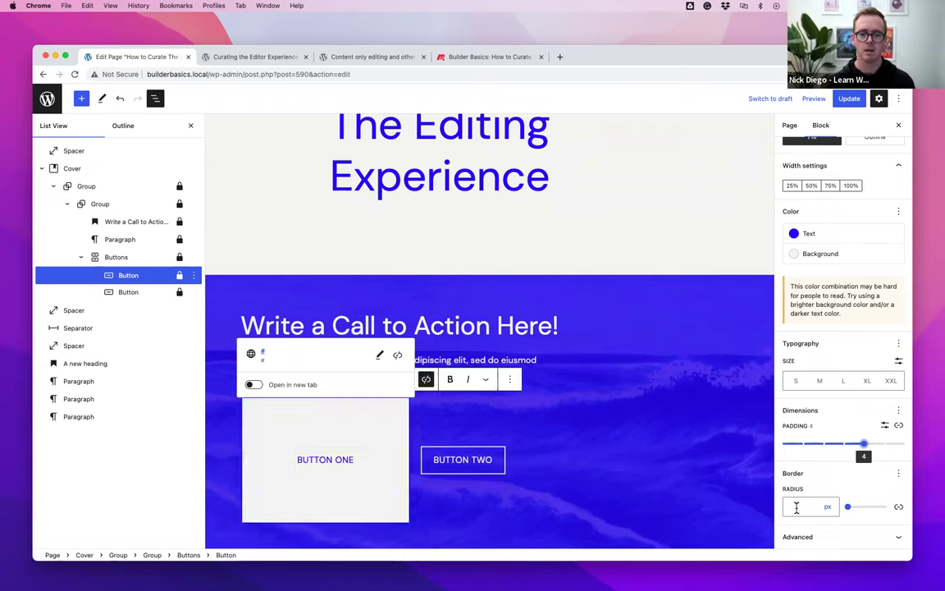
{"action": "type", "text": "100"}
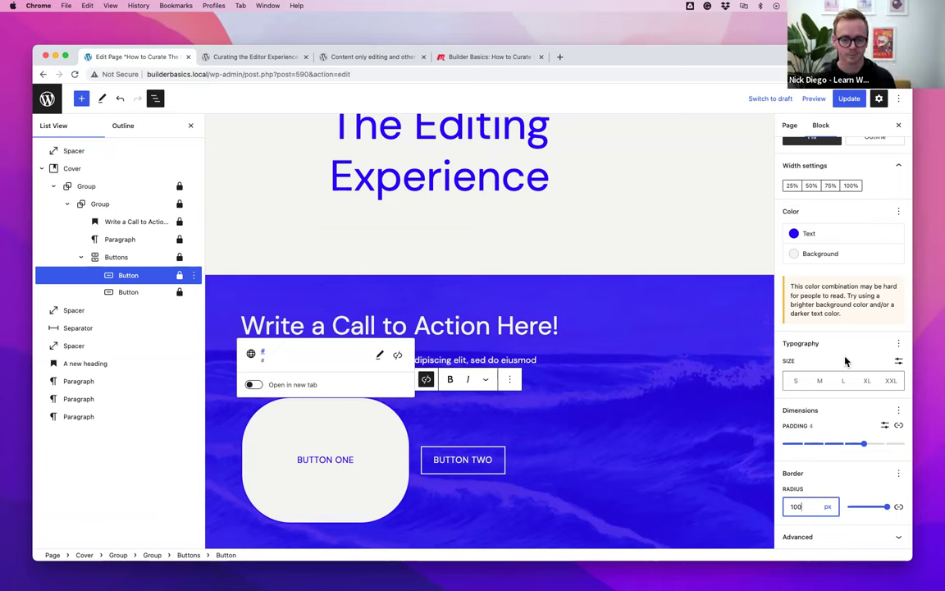
- Reset BUTTON ONE's padding and border radius to their defaults
{"action": "left_click", "coordinate": [899, 410]}
{"action": "left_click", "coordinate": [853, 484]}
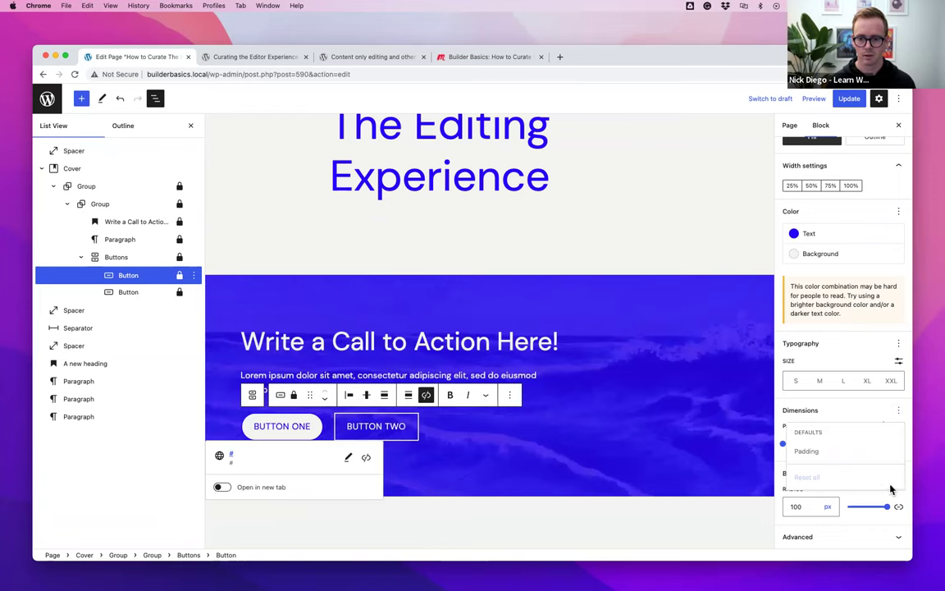
{"action": "left_click", "coordinate": [898, 473]}
{"action": "left_click", "coordinate": [836, 536]}
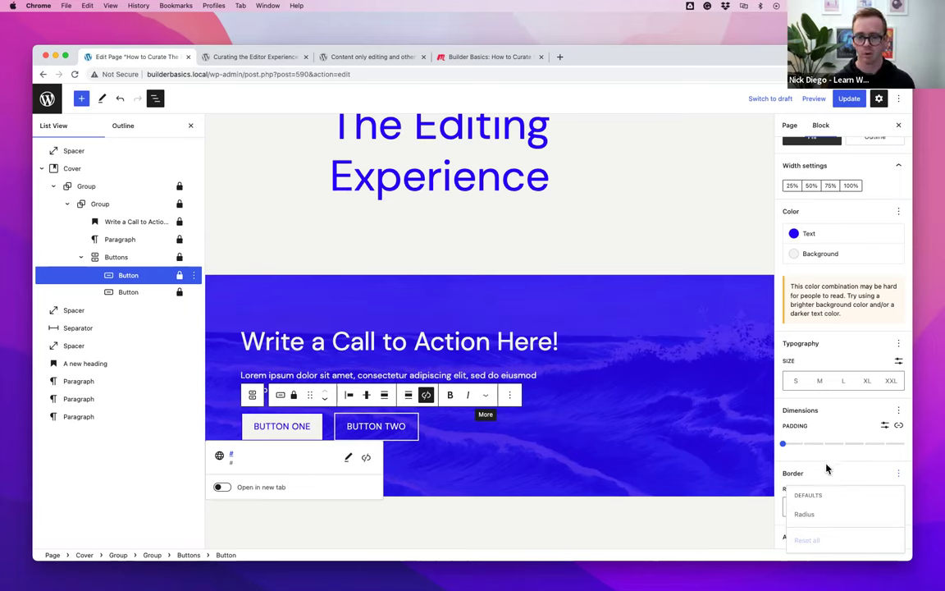
{"action": "left_click", "coordinate": [804, 513]}
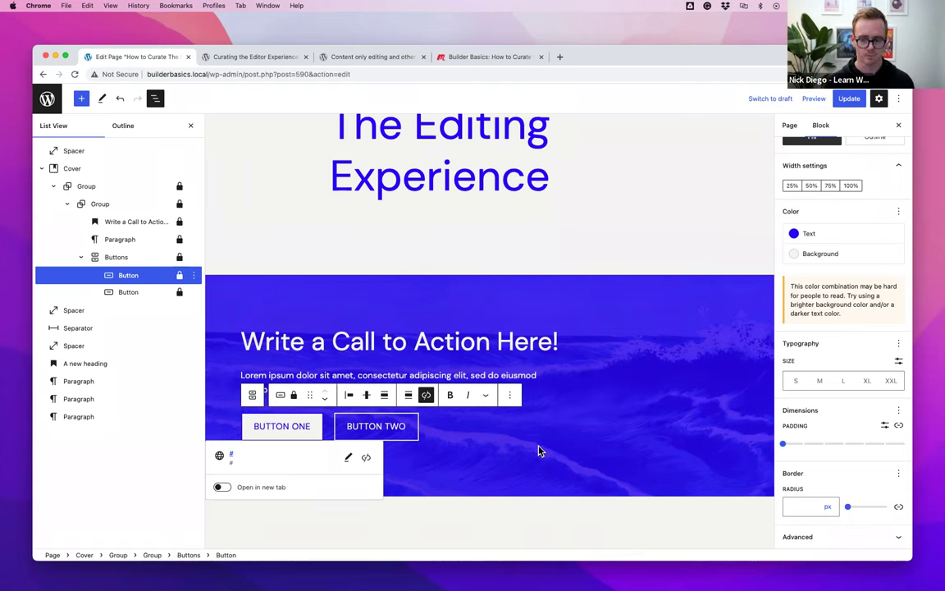
- Switch to VS Code, open theme.json and fold its customTemplates, settings, styles and templateParts sections
{"action": "key", "text": "ctrl+Right"}
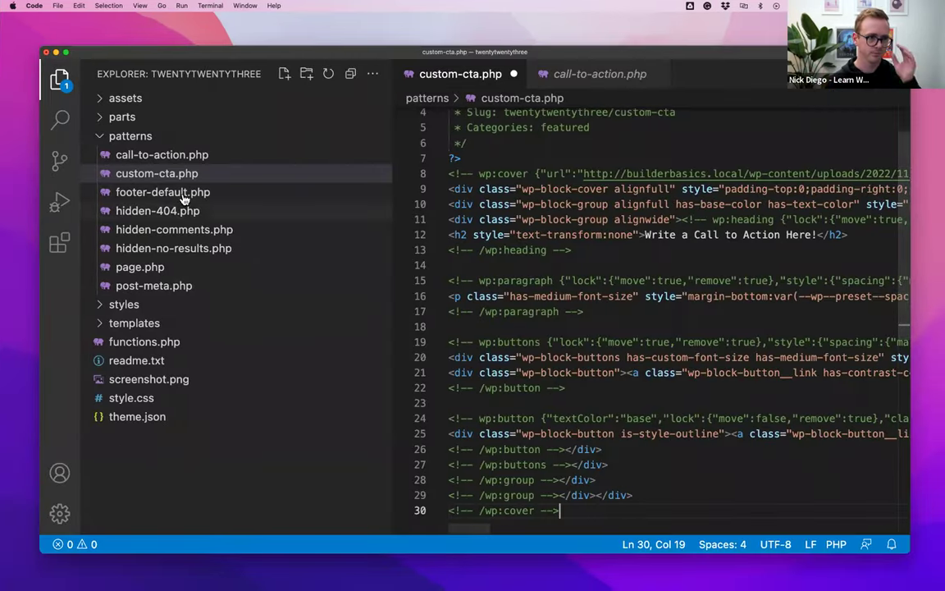
{"action": "left_click", "coordinate": [100, 136]}
{"action": "left_click", "coordinate": [146, 269]}
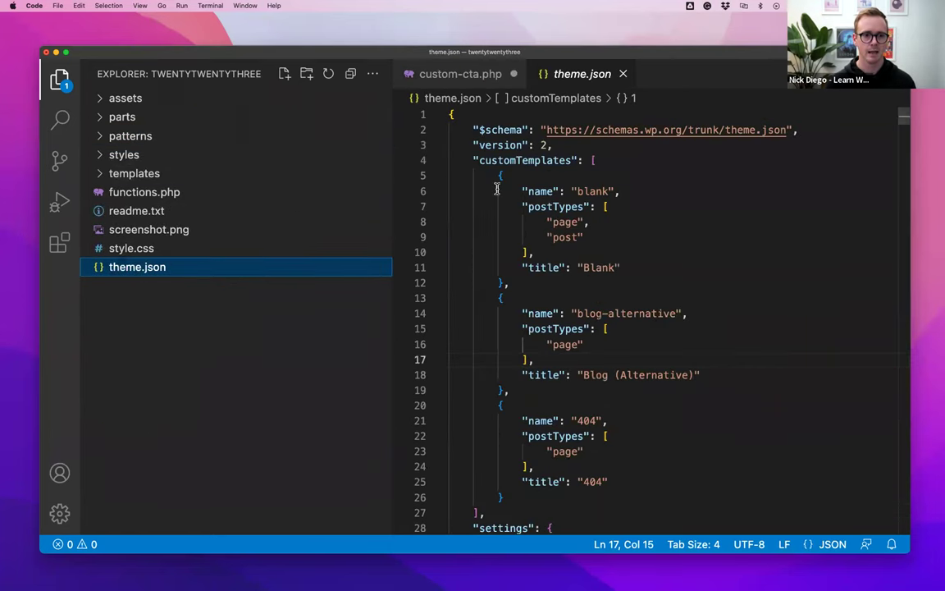
{"action": "left_click", "coordinate": [439, 160]}
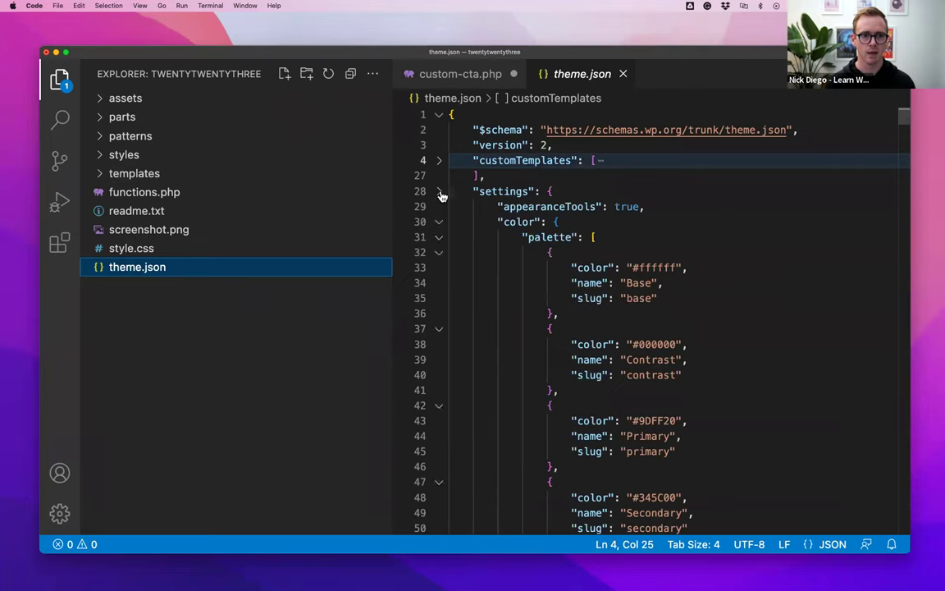
{"action": "left_click", "coordinate": [439, 191]}
{"action": "left_click", "coordinate": [439, 222]}
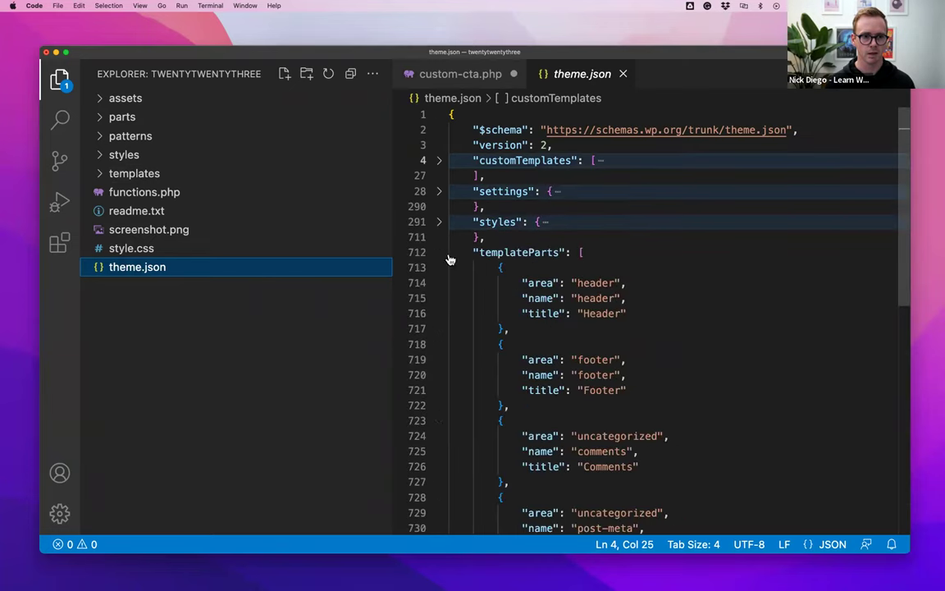
{"action": "left_click", "coordinate": [439, 252]}
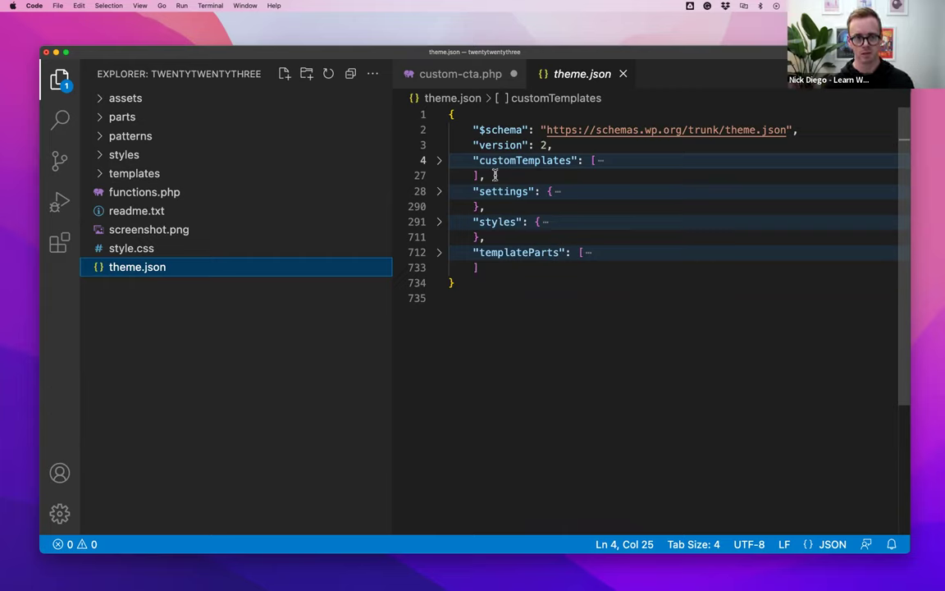
- Highlight the customTemplates and styles sections of theme.json, and expand the settings section
{"action": "left_click_drag", "start_coordinate": [494, 174], "coordinate": [449, 160]}
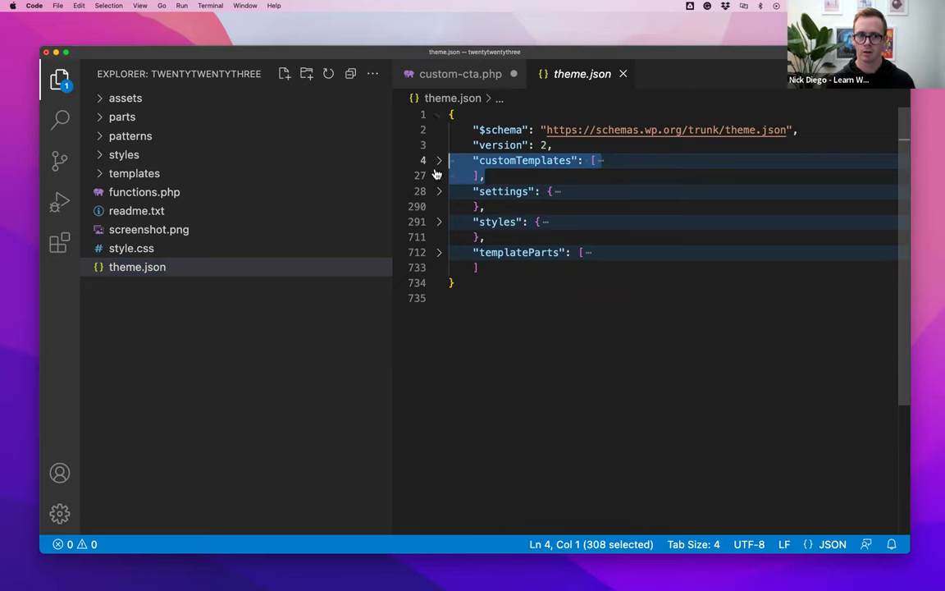
{"action": "left_click_drag", "start_coordinate": [496, 275], "coordinate": [446, 222]}
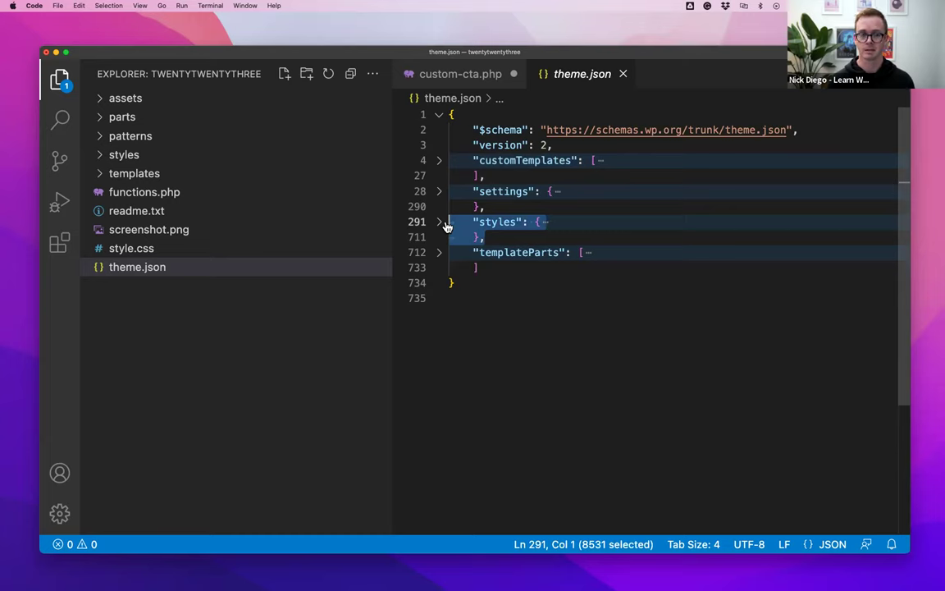
{"action": "mouse_move", "coordinate": [501, 198]}
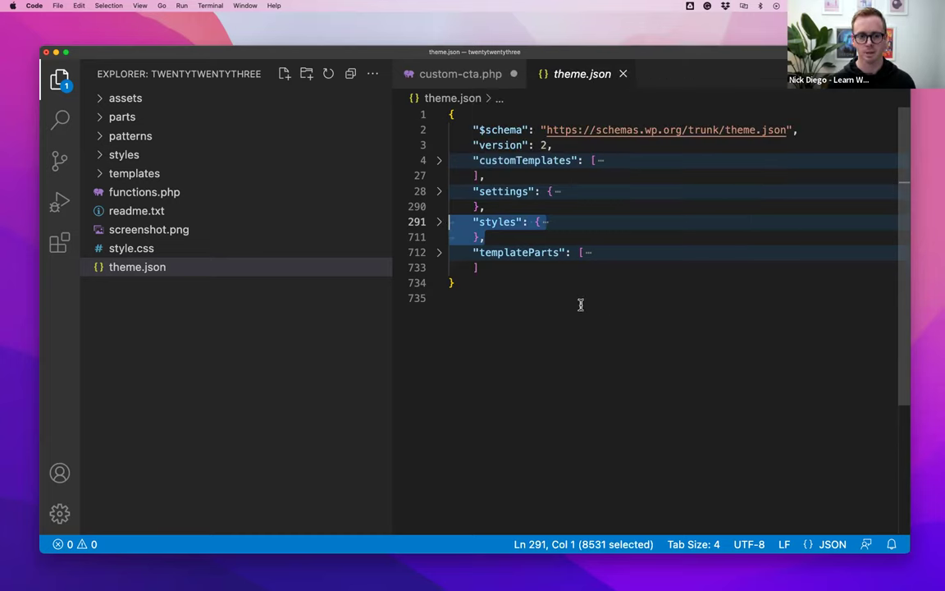
{"action": "left_click", "coordinate": [440, 193]}
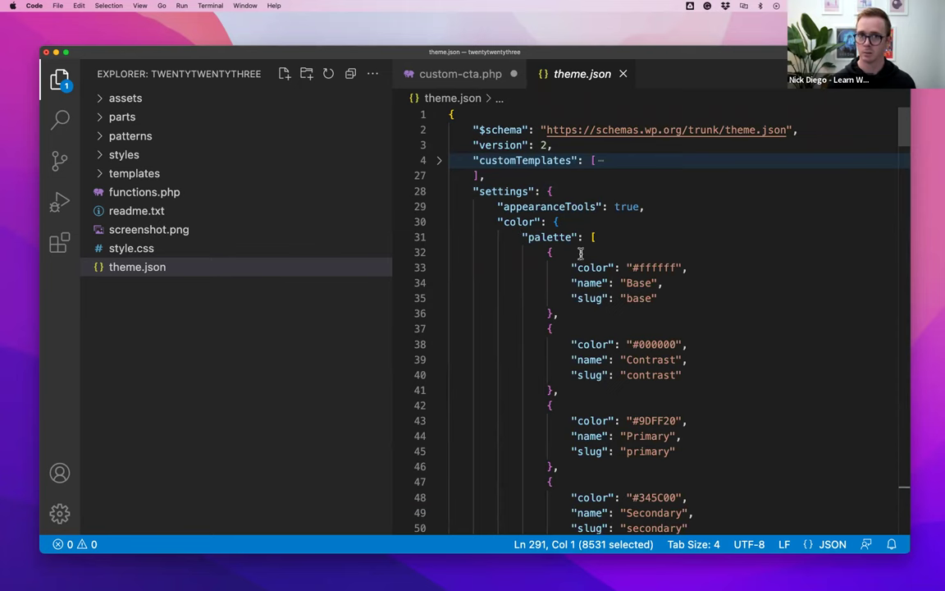
- Switch to Chrome and look at the text color palette offered for BUTTON ONE
{"action": "key", "text": "ctrl+Left"}
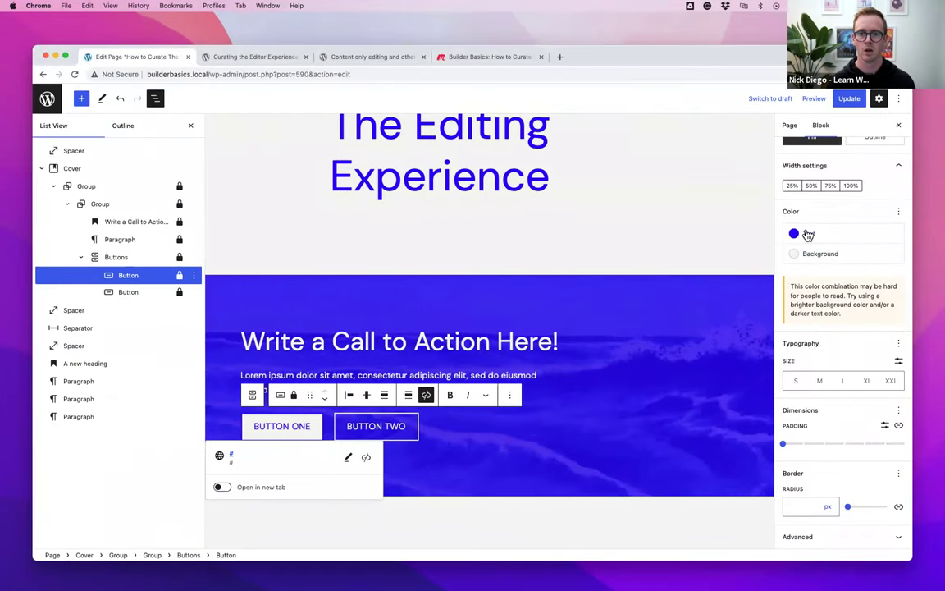
{"action": "left_click", "coordinate": [809, 235]}
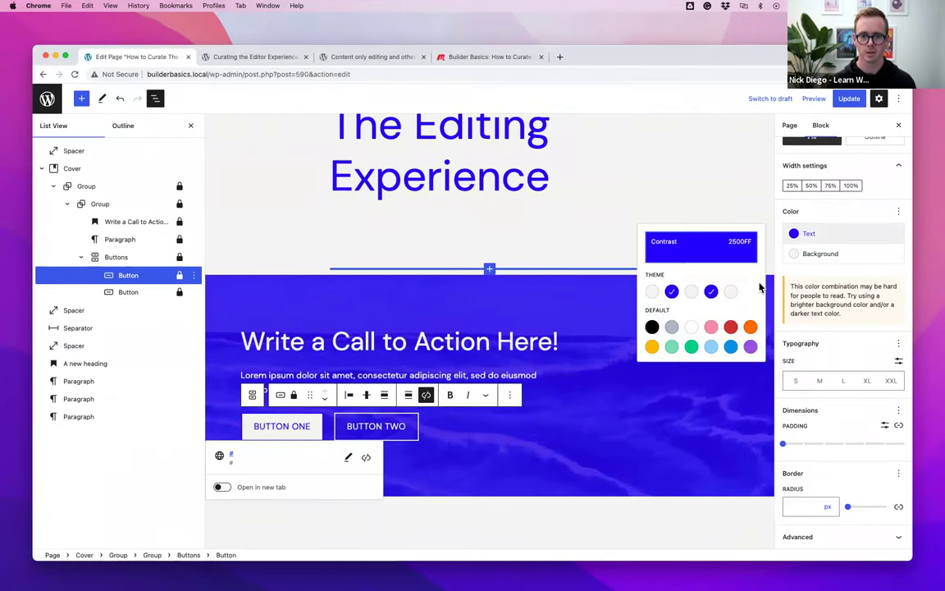
{"action": "left_click", "coordinate": [823, 237]}
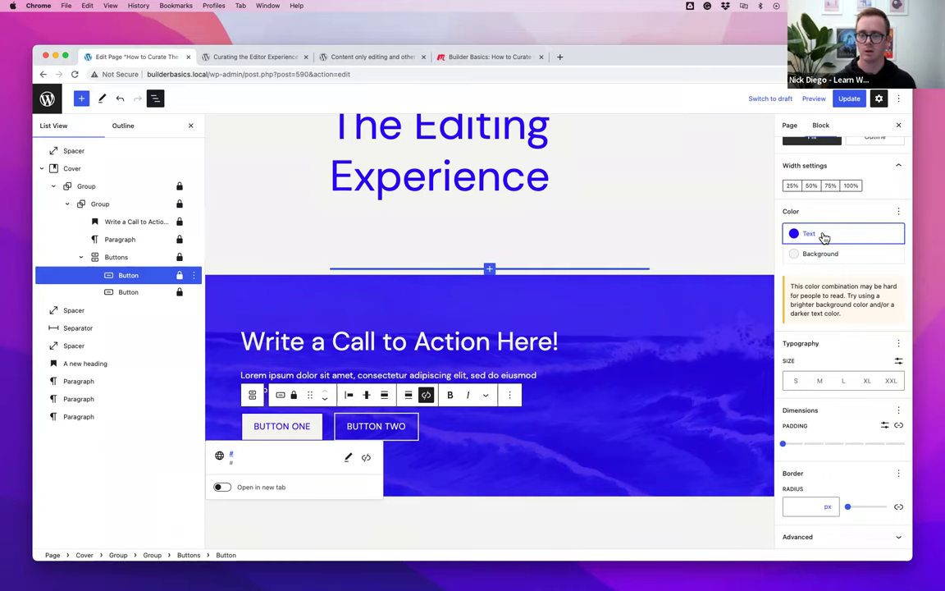
- Return to VS Code and look through the style variation files in the theme's styles folder
{"action": "key", "text": "ctrl+Right"}
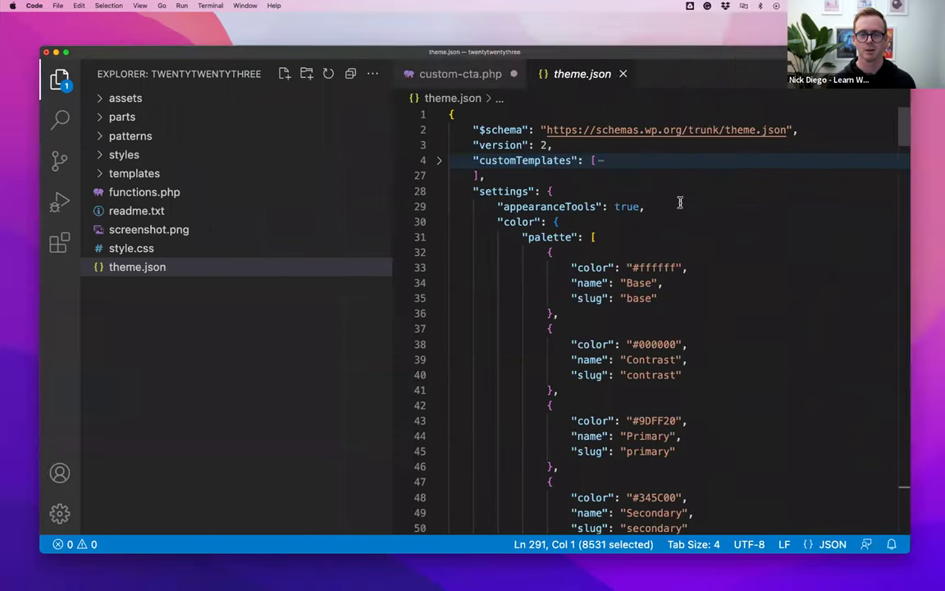
{"action": "left_click", "coordinate": [117, 155]}
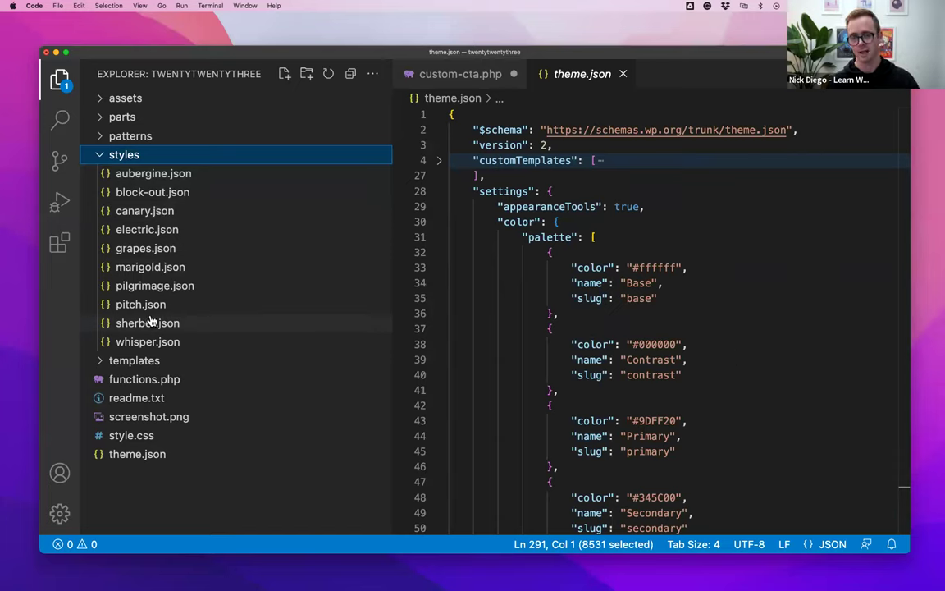
{"action": "left_click", "coordinate": [101, 159]}
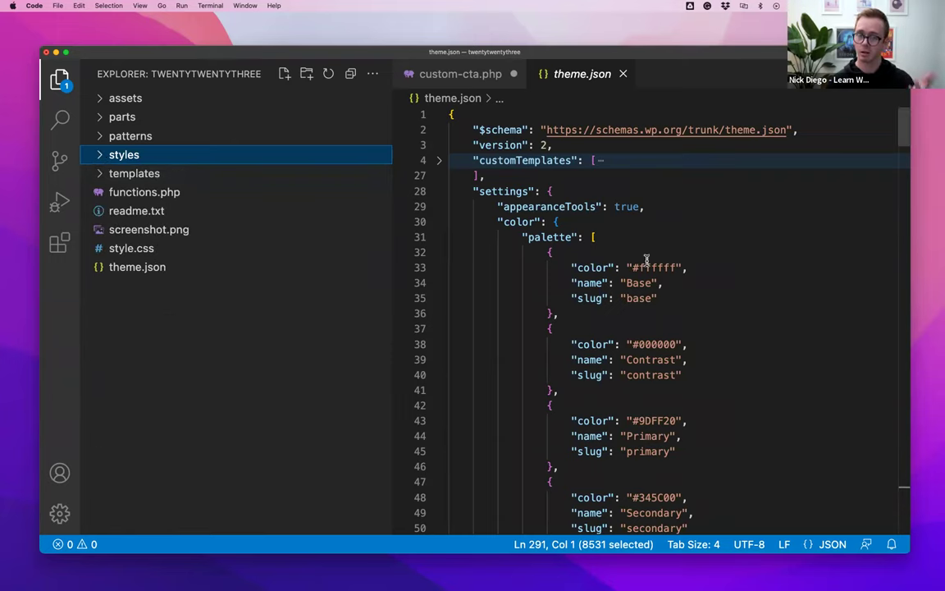
- Examine the palette, layout, spacing and typography settings in theme.json and read the description of appearanceTools
{"action": "scroll", "coordinate": [648, 261], "scroll_direction": "down", "scroll_amount": 5}
{"action": "scroll", "coordinate": [647, 261], "scroll_direction": "down", "scroll_amount": 4}
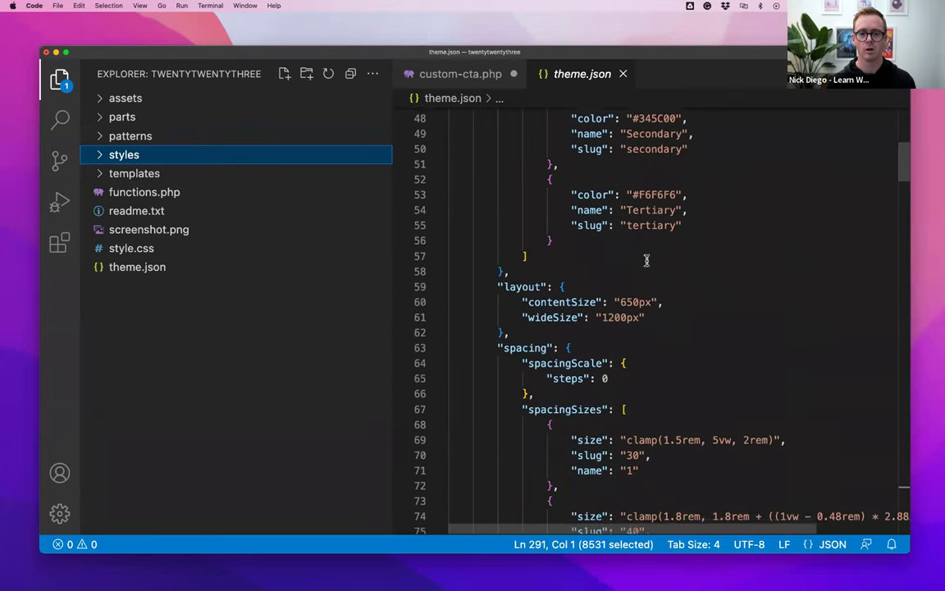
{"action": "scroll", "coordinate": [575, 279], "scroll_direction": "down", "scroll_amount": 3}
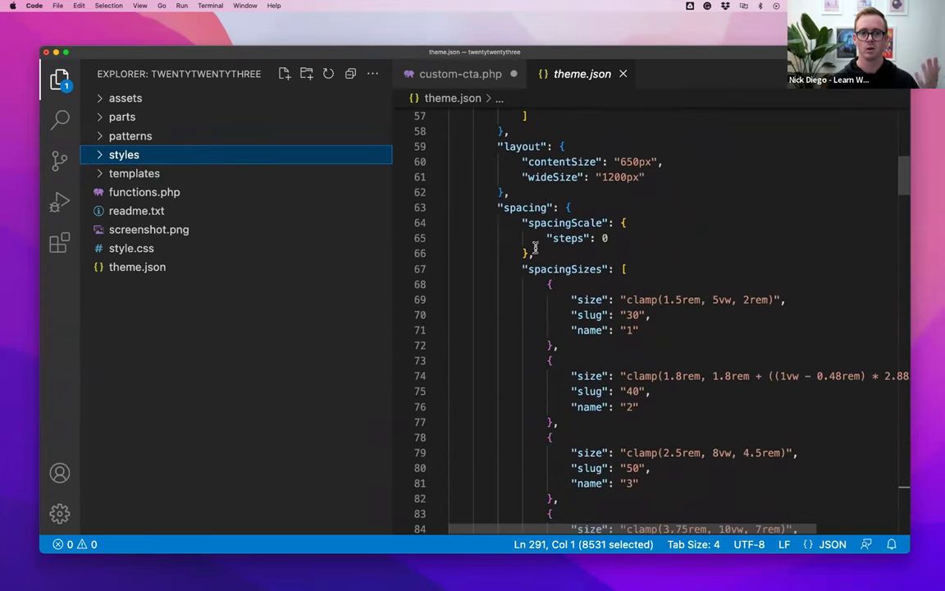
{"action": "scroll", "coordinate": [539, 246], "scroll_direction": "down", "scroll_amount": 6}
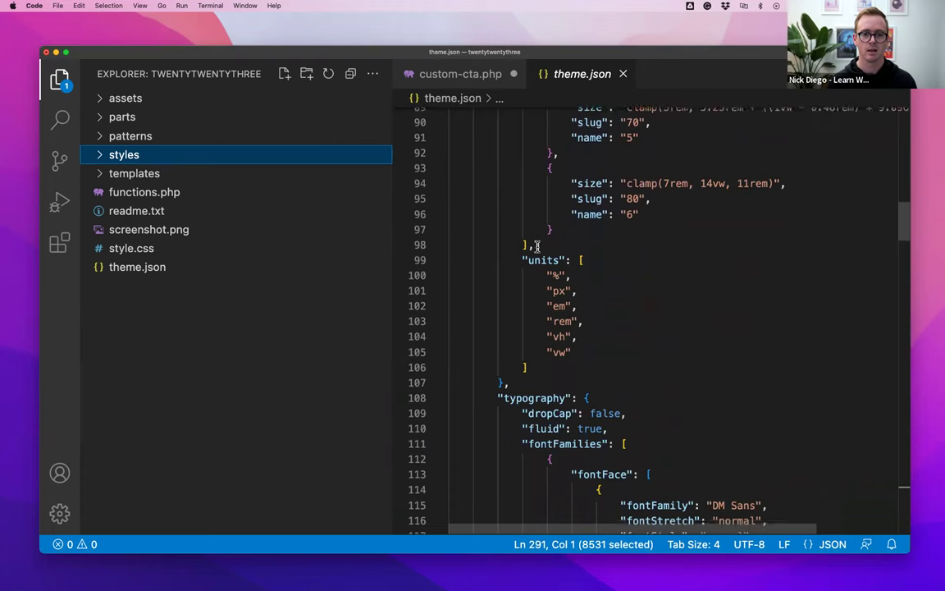
{"action": "scroll", "coordinate": [544, 246], "scroll_direction": "up", "scroll_amount": 4}
{"action": "scroll", "coordinate": [544, 246], "scroll_direction": "up", "scroll_amount": 5}
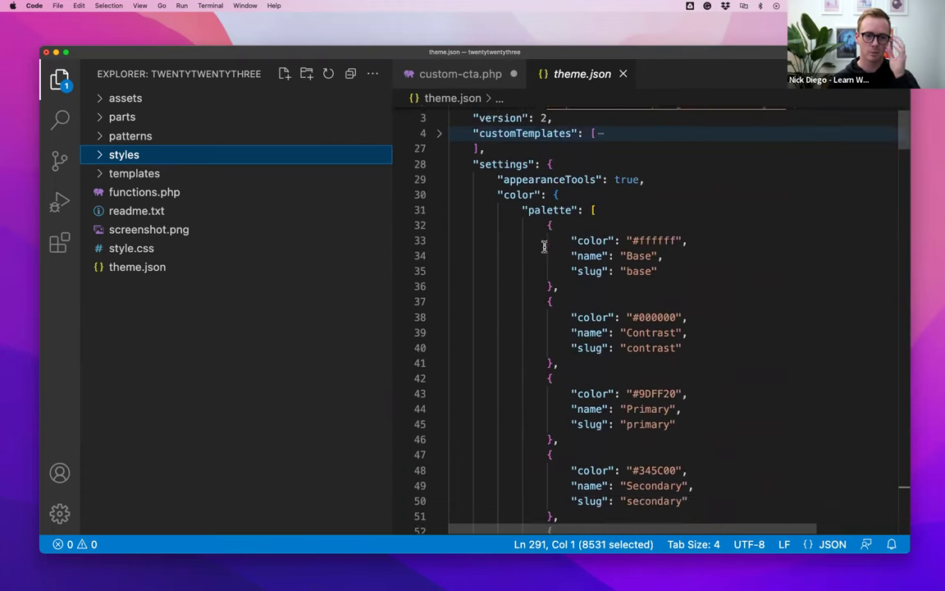
{"action": "mouse_move", "coordinate": [498, 214]}
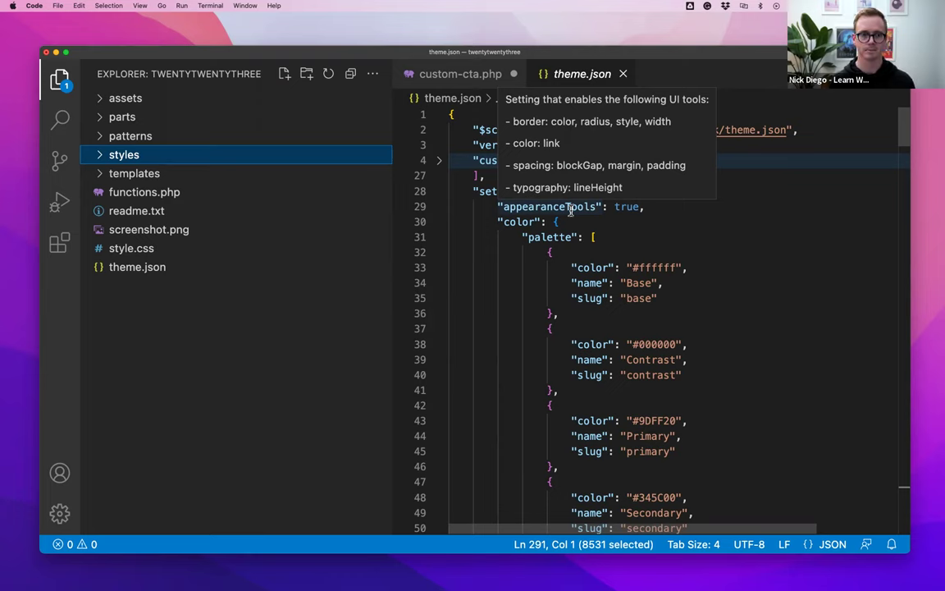
- Fold the color, layout, spacing and typography objects inside the settings section of theme.json
{"action": "left_click", "coordinate": [652, 207]}
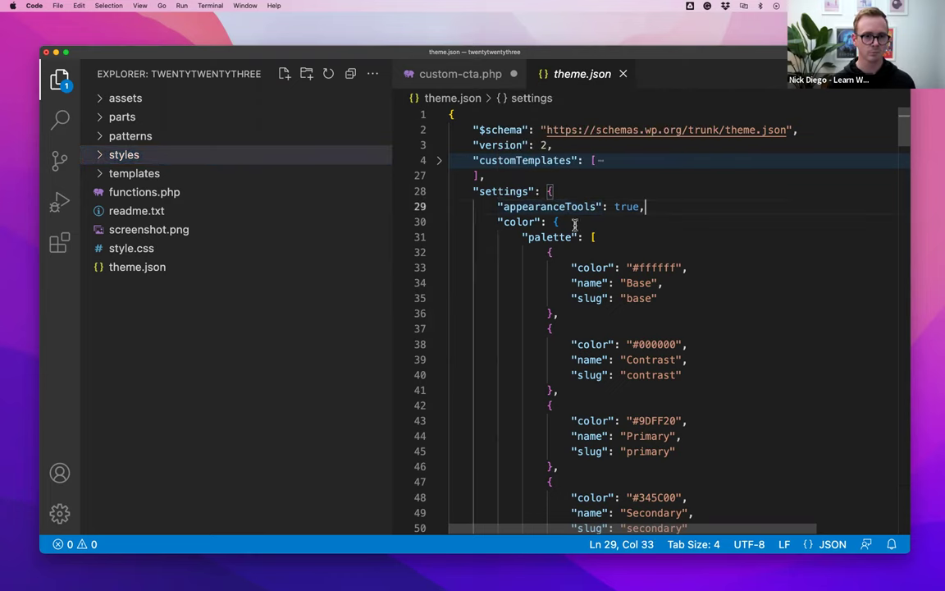
{"action": "left_click", "coordinate": [439, 223]}
{"action": "left_click", "coordinate": [440, 252]}
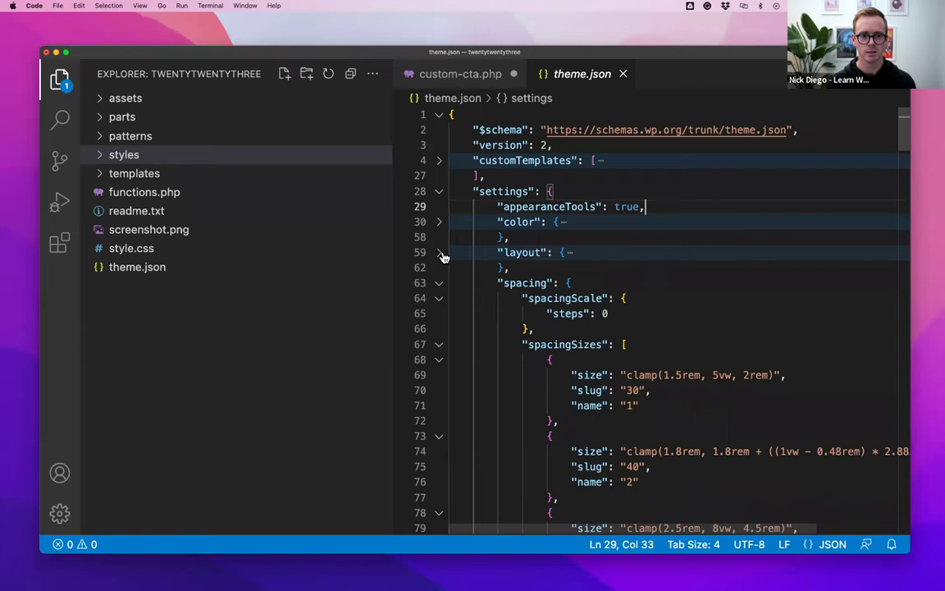
{"action": "left_click", "coordinate": [439, 283]}
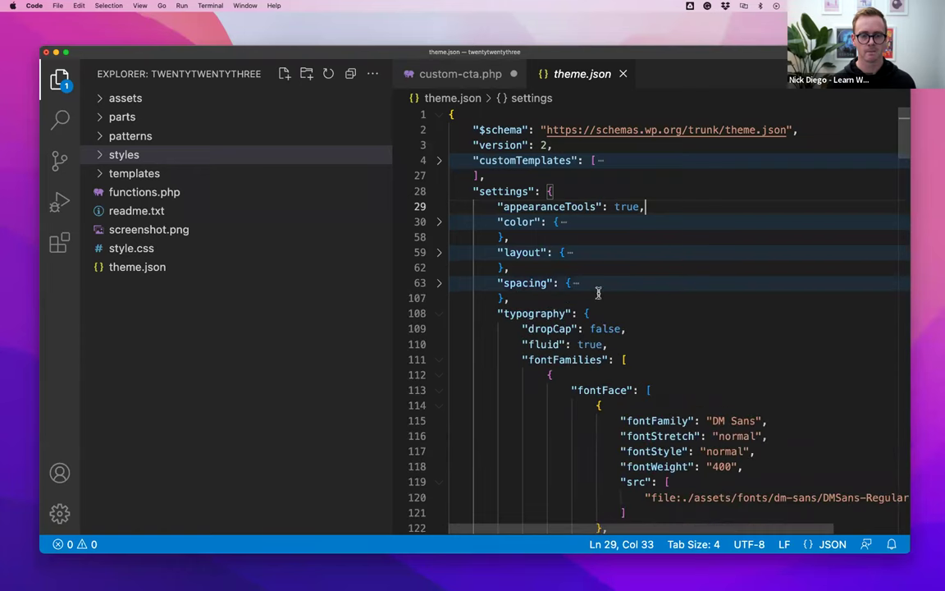
{"action": "left_click", "coordinate": [516, 299]}
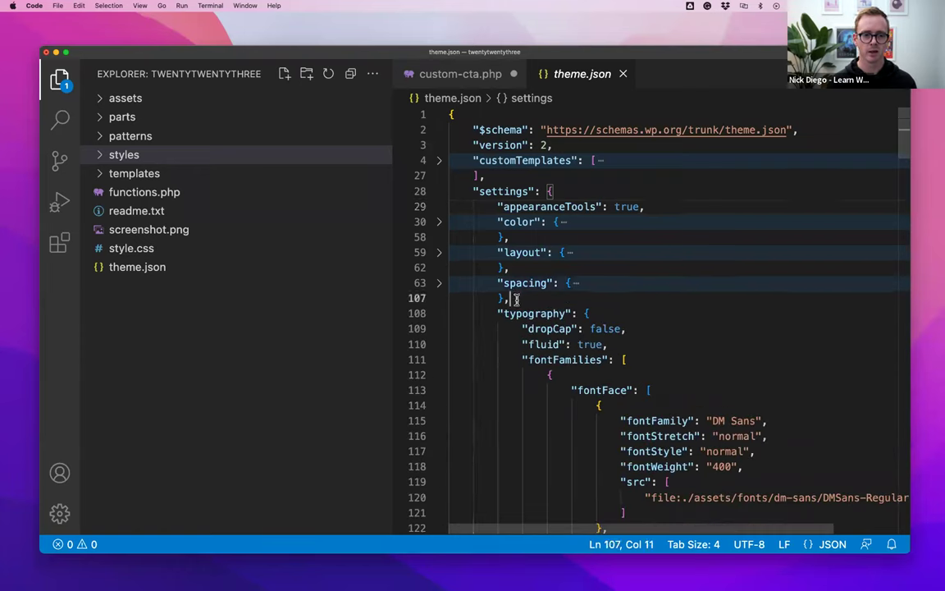
{"action": "left_click", "coordinate": [441, 315]}
- Add a border object with radius set to false below appearanceTools in theme.json's settings, and highlight the new lines
{"action": "left_click", "coordinate": [652, 207]}
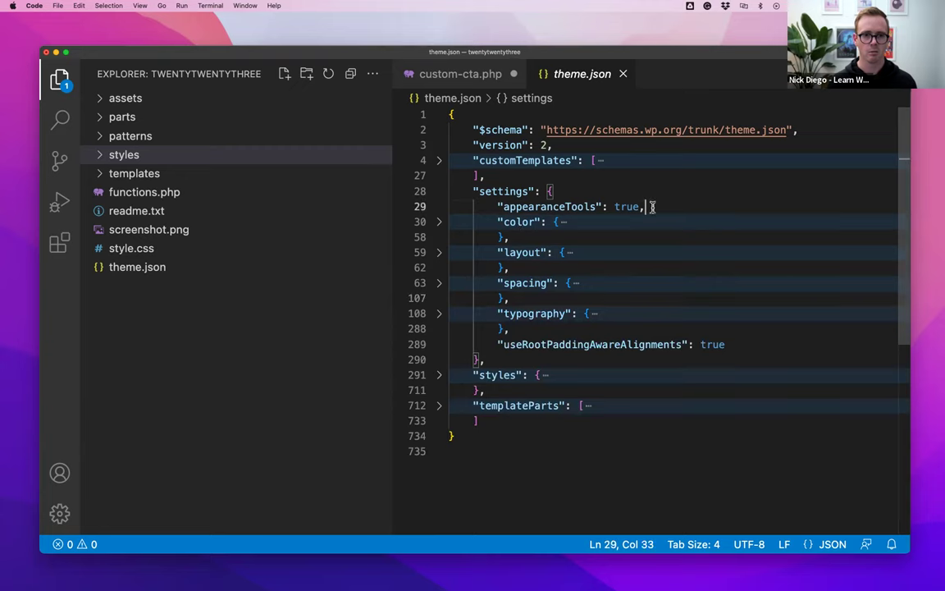
{"action": "key", "text": "Return"}
{"action": "type", "text": "\""}
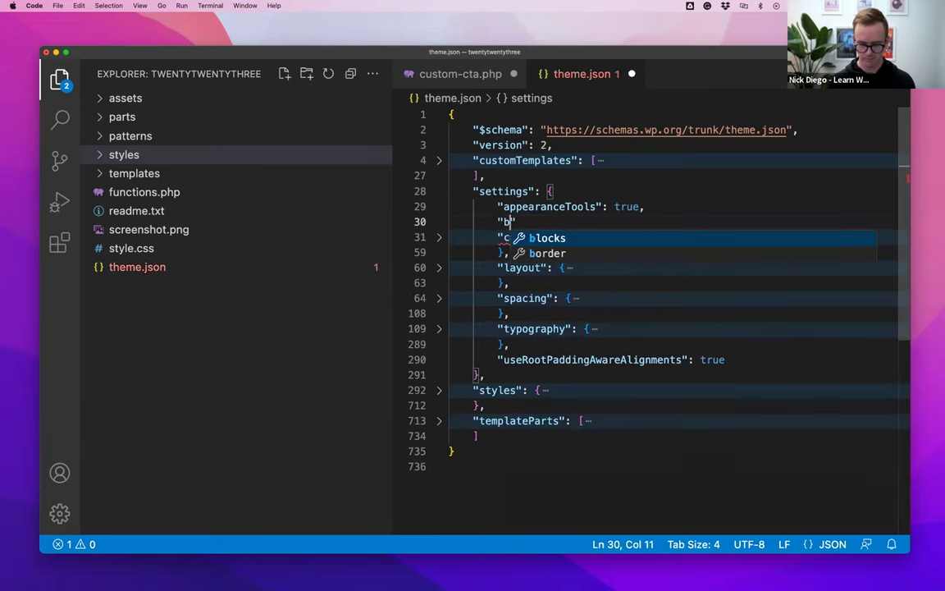
{"action": "type", "text": "border\":"}
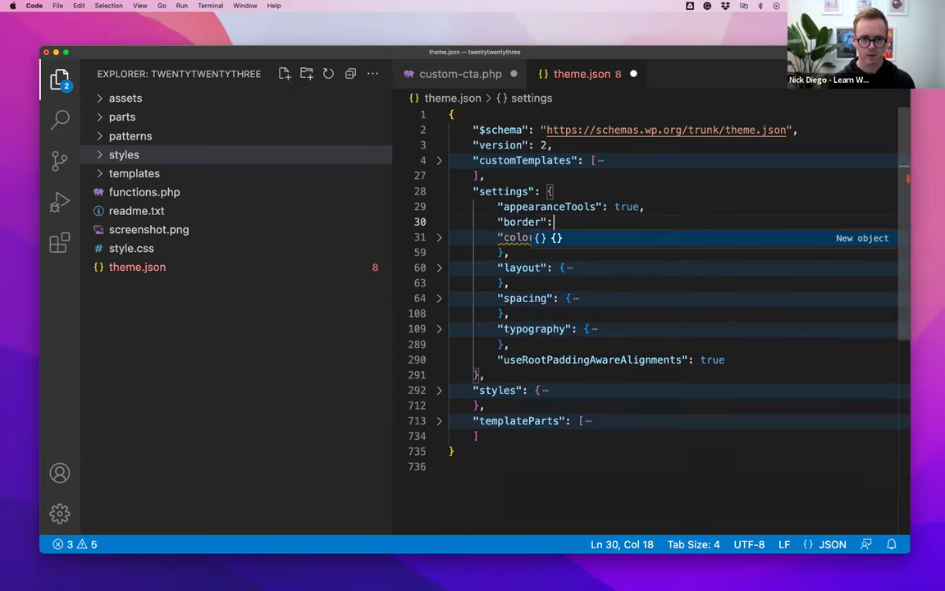
{"action": "type", "text": " {"}
{"action": "key", "text": "Return"}
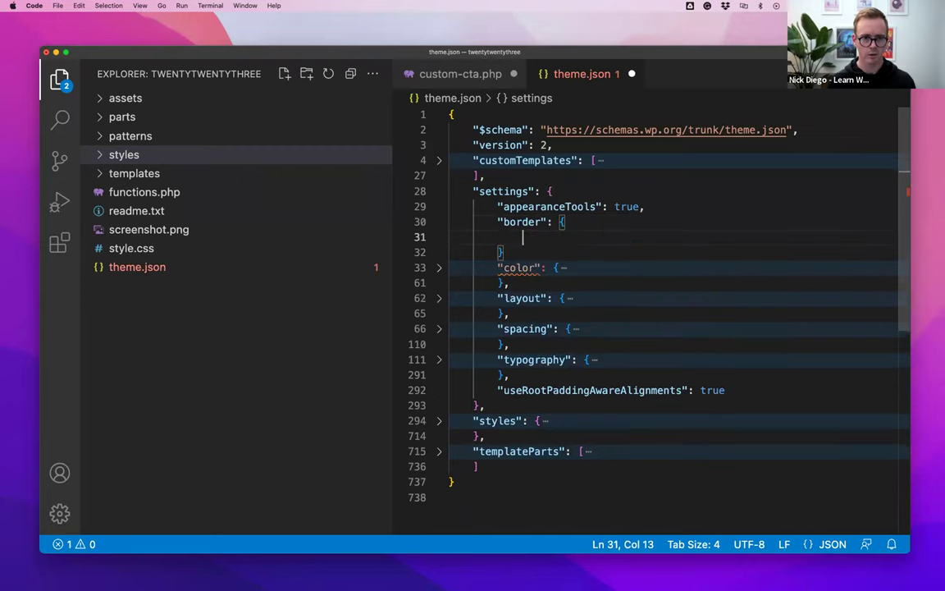
{"action": "type", "text": "\"ra"}
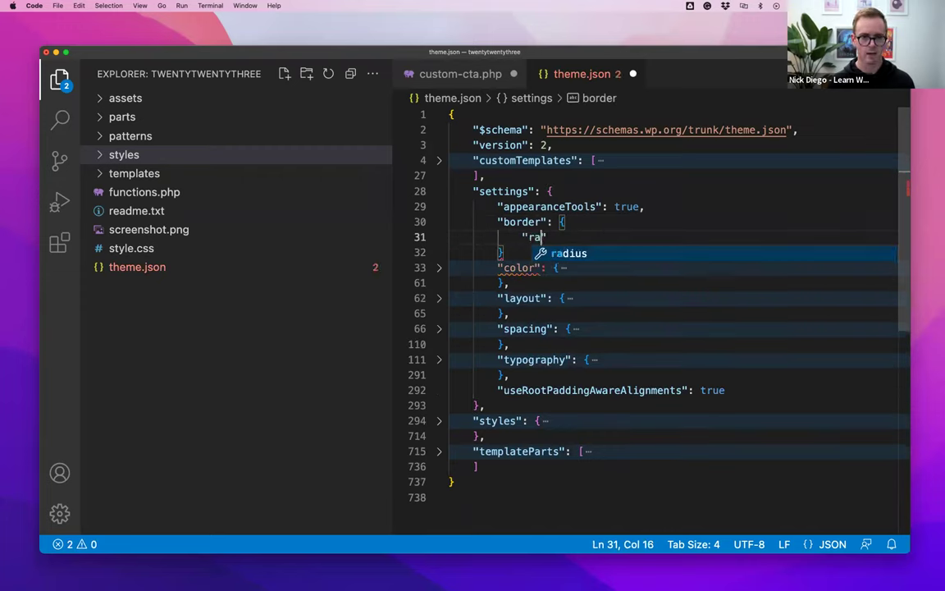
{"action": "key", "text": "Return"}
{"action": "key", "text": "Down"}
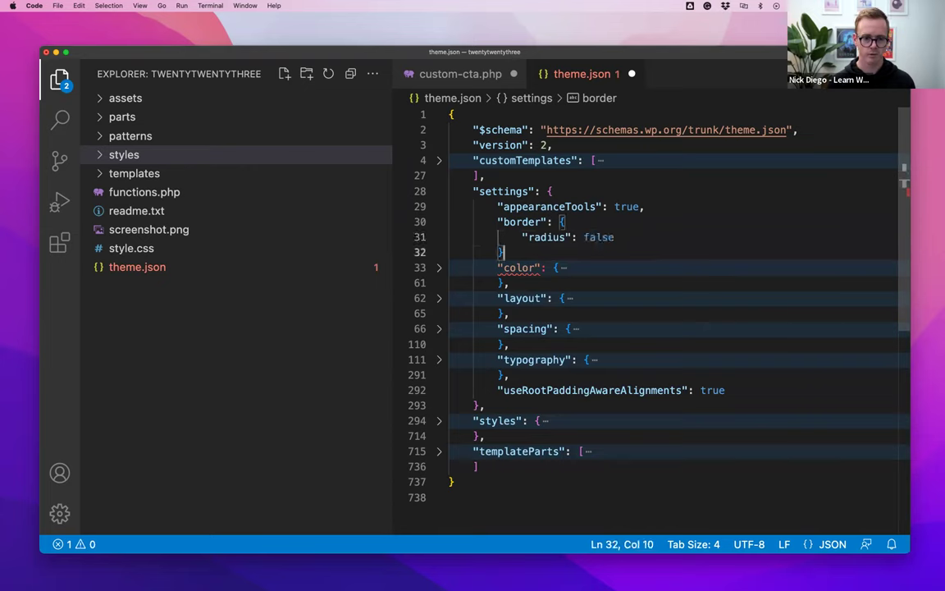
{"action": "type", "text": ","}
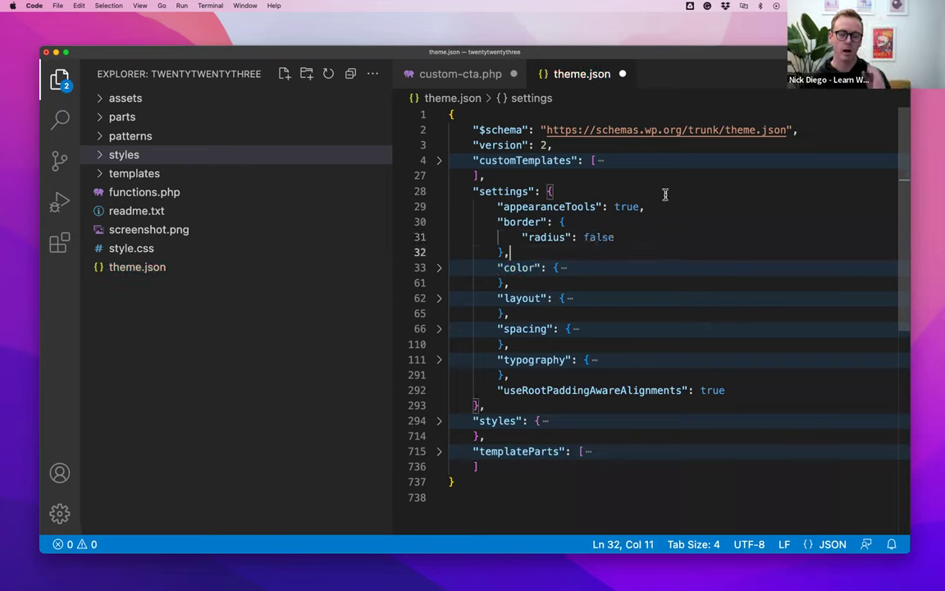
{"action": "mouse_move", "coordinate": [622, 213]}
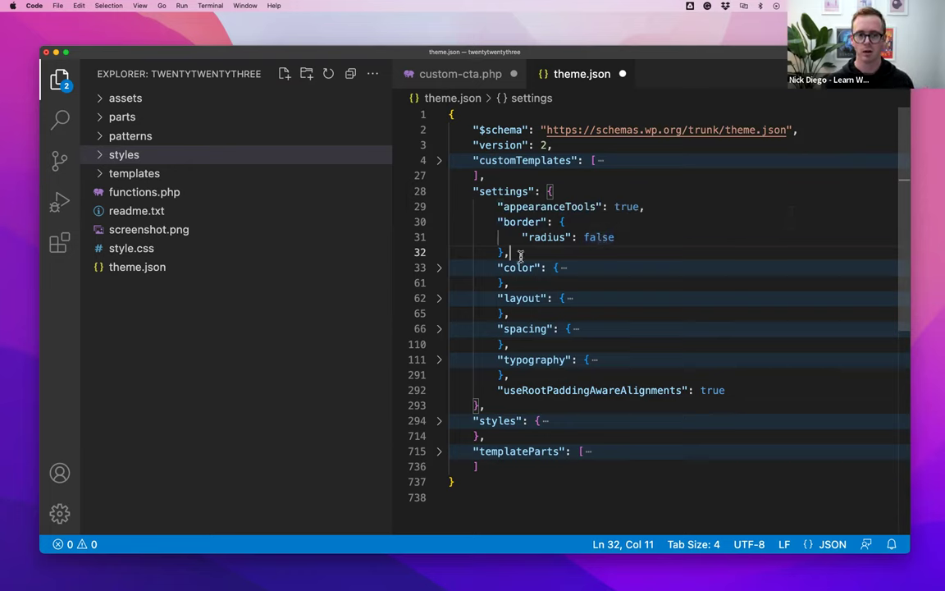
{"action": "left_click", "coordinate": [449, 238], "text": "shift"}
{"action": "left_click", "coordinate": [443, 226], "text": "shift"}
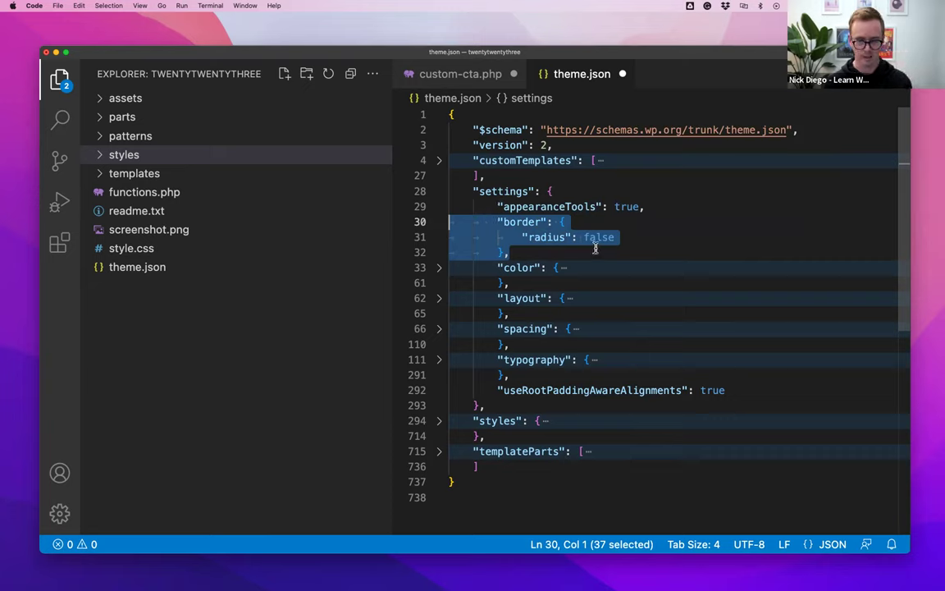
- Switch to Chrome, update the page, and check the border radius control for BUTTON ONE
{"action": "key", "text": "ctrl+Left"}
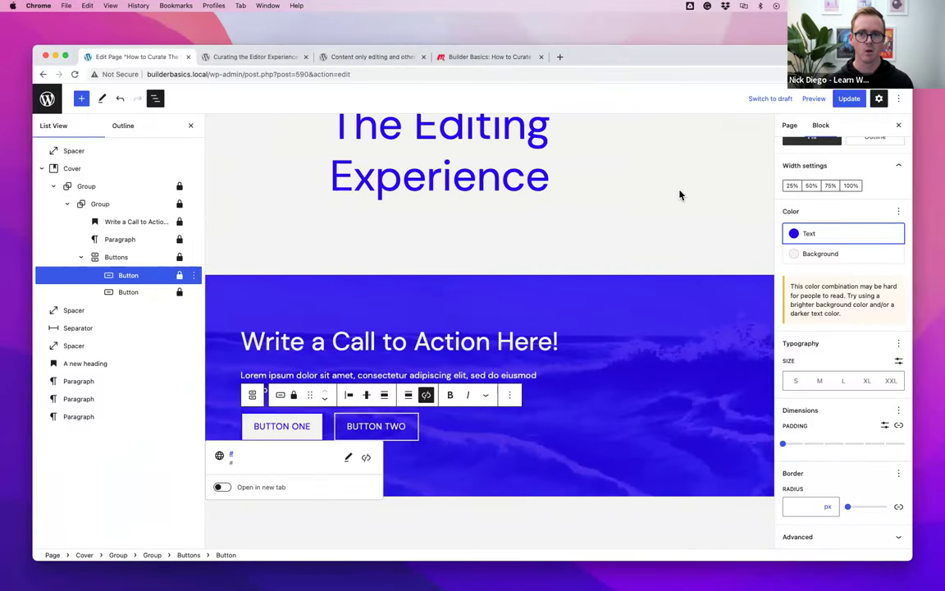
{"action": "left_click", "coordinate": [848, 102]}
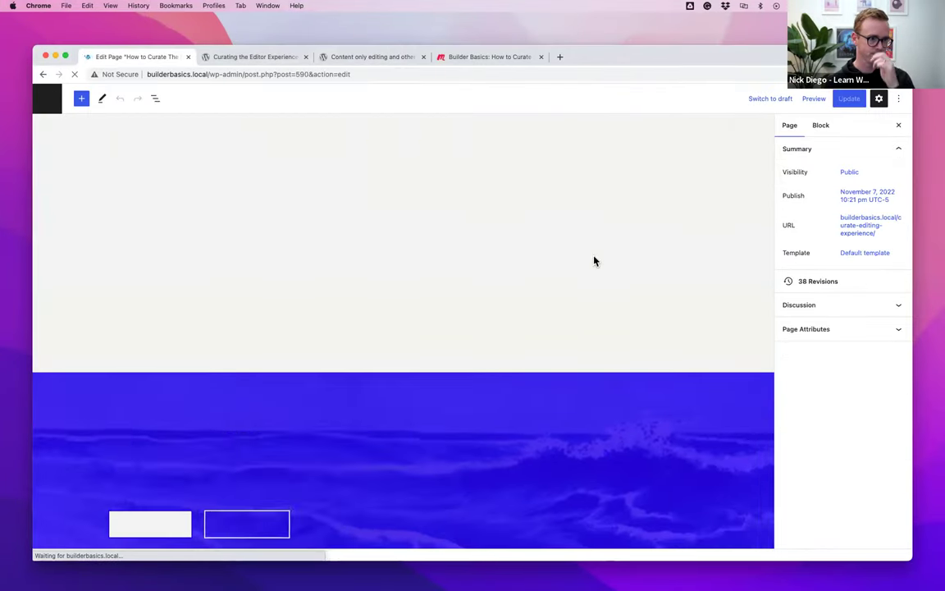
{"action": "scroll", "coordinate": [409, 267], "scroll_direction": "down", "scroll_amount": 3}
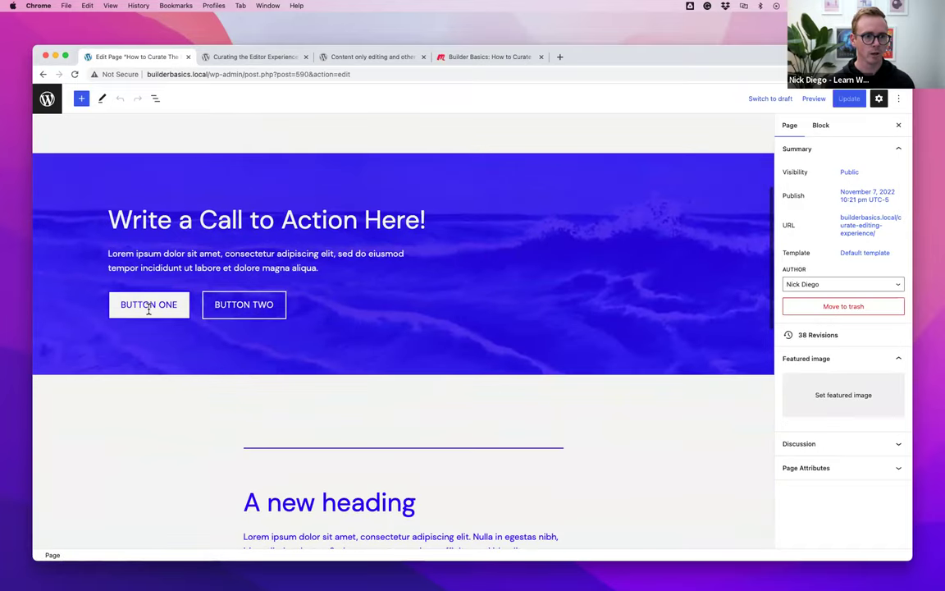
{"action": "left_click", "coordinate": [148, 303]}
{"action": "scroll", "coordinate": [828, 443], "scroll_direction": "down", "scroll_amount": 2}
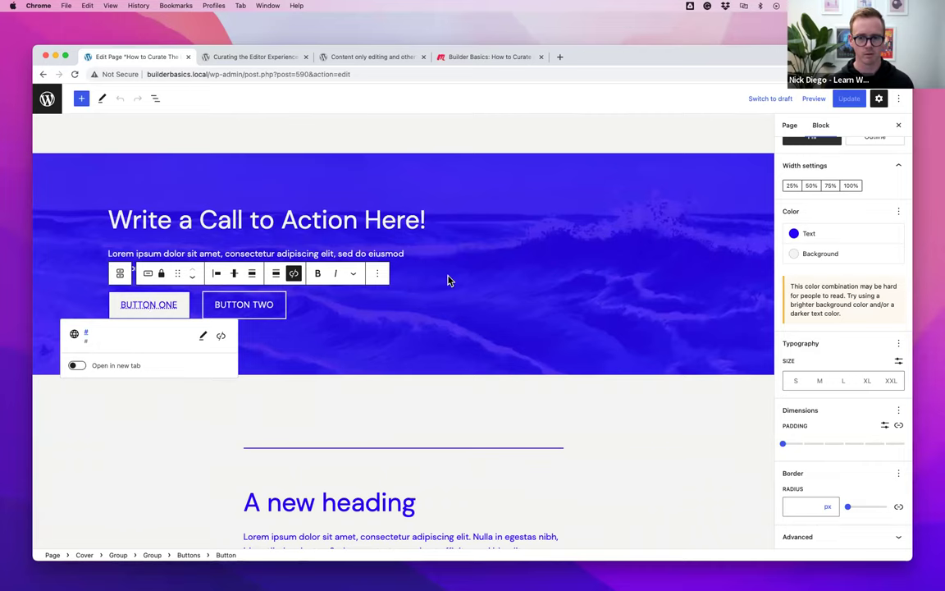
- Recheck the border lines in theme.json in VS Code, reload the page editor in Chrome, and inspect BUTTON ONE's border settings again
{"action": "key", "text": "ctrl+Right"}
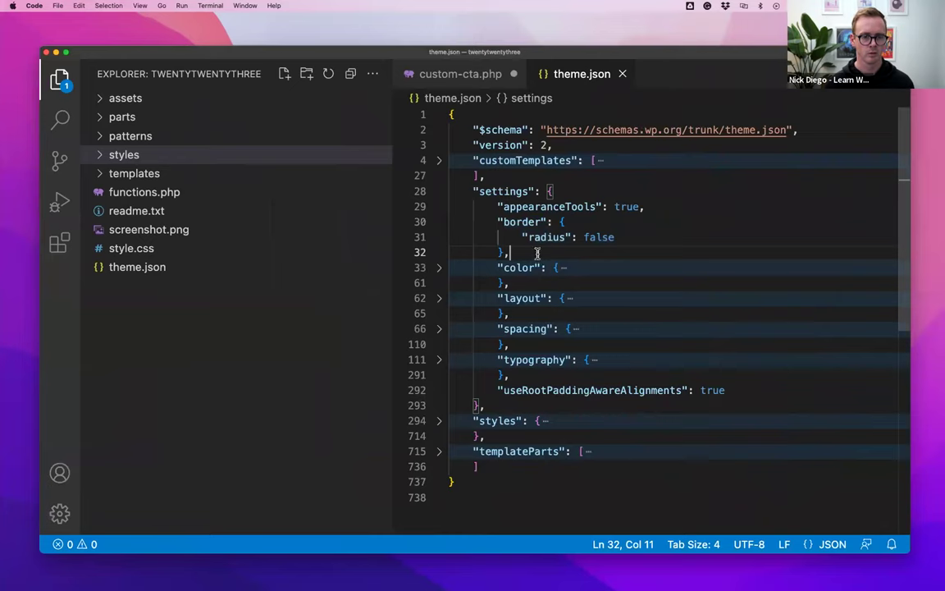
{"action": "left_click", "coordinate": [410, 206], "text": "shift"}
{"action": "left_click", "coordinate": [414, 222], "text": "shift"}
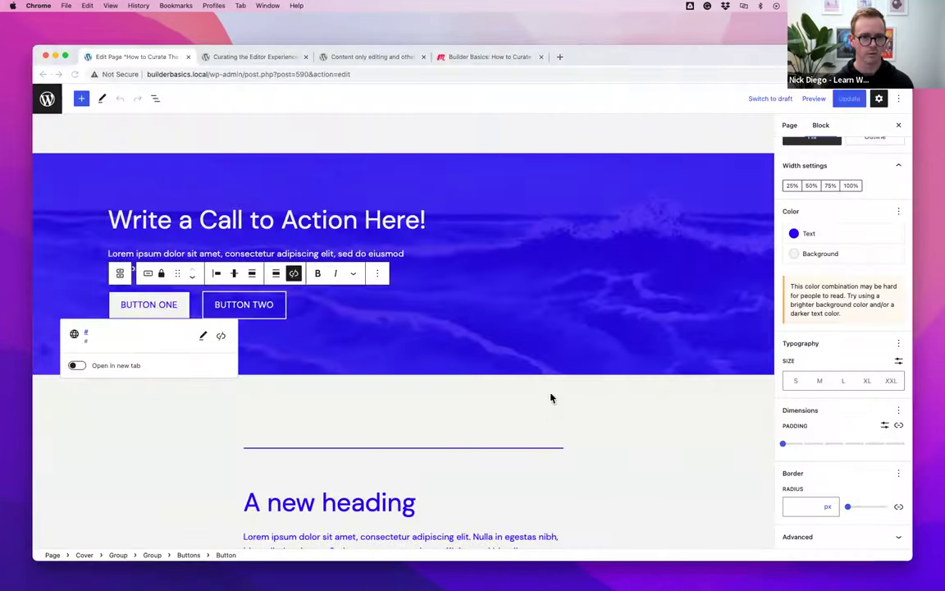
{"action": "left_click", "coordinate": [551, 415]}
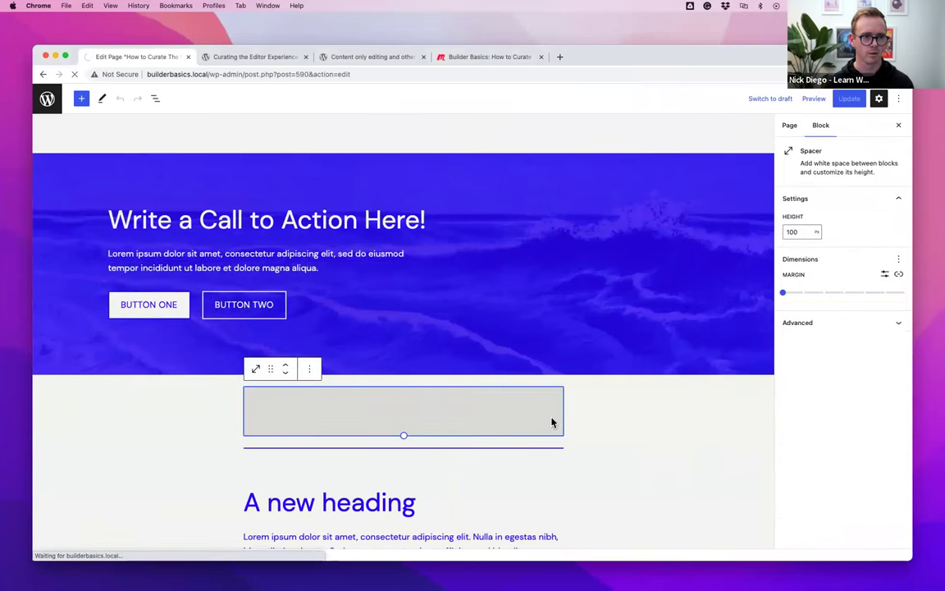
{"action": "scroll", "coordinate": [509, 316], "scroll_direction": "down", "scroll_amount": 5}
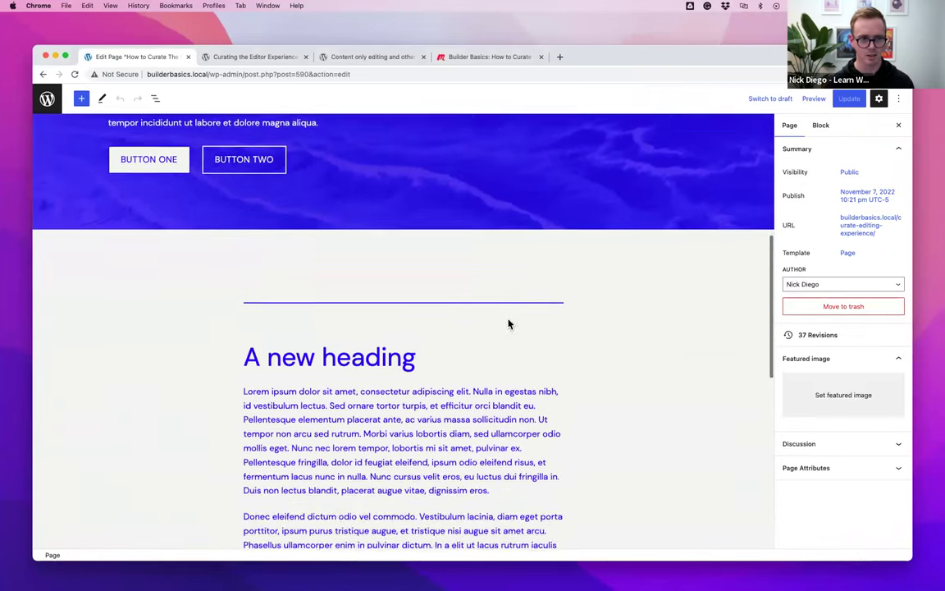
{"action": "scroll", "coordinate": [124, 258], "scroll_direction": "up", "scroll_amount": 1}
{"action": "left_click", "coordinate": [149, 232]}
{"action": "scroll", "coordinate": [817, 417], "scroll_direction": "down", "scroll_amount": 2}
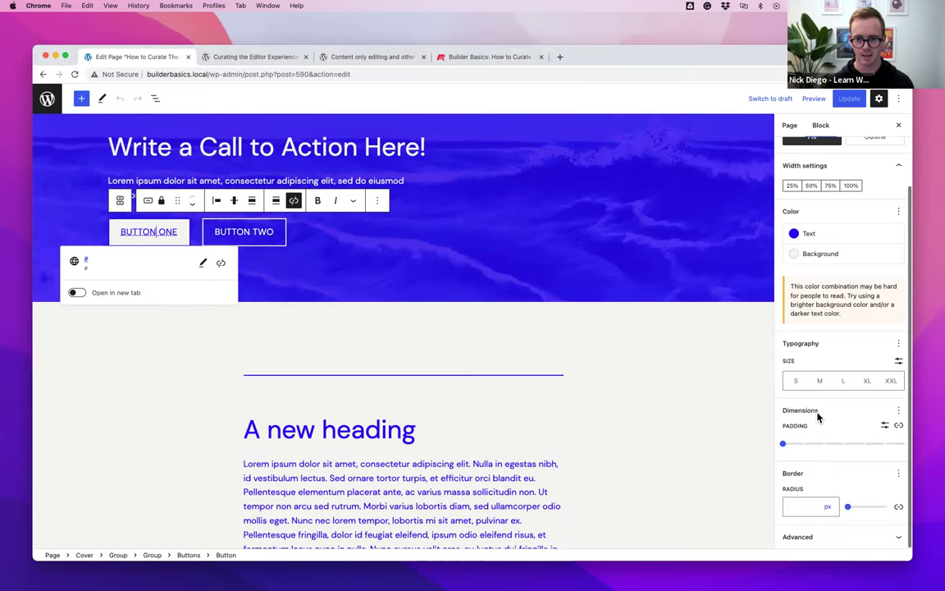
- Return to VS Code and copy the border object from theme.json to the start of the settings in styles/electric.json
{"action": "key", "text": "ctrl+Right"}
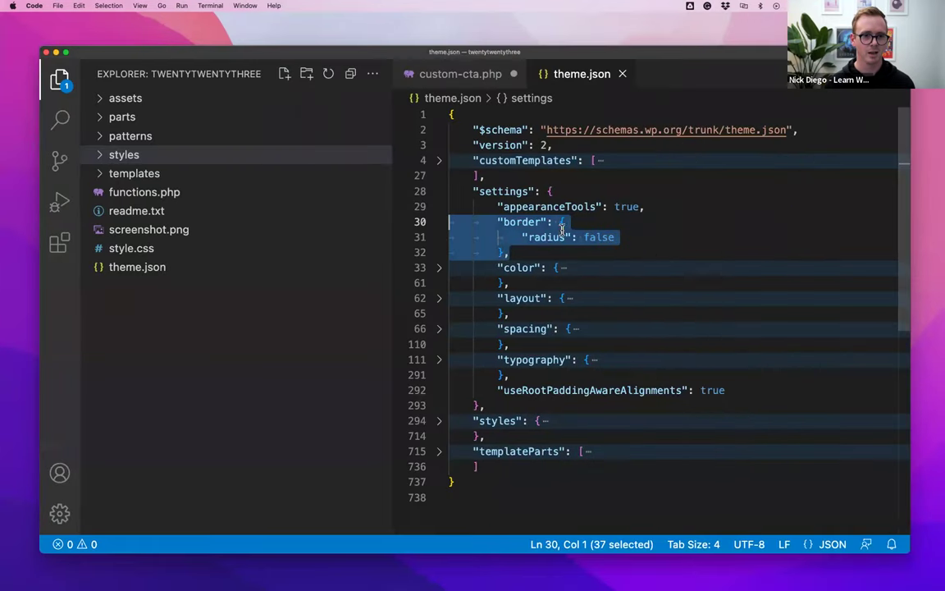
{"action": "left_click_drag", "start_coordinate": [509, 252], "coordinate": [452, 223]}
{"action": "key", "text": "super+c"}
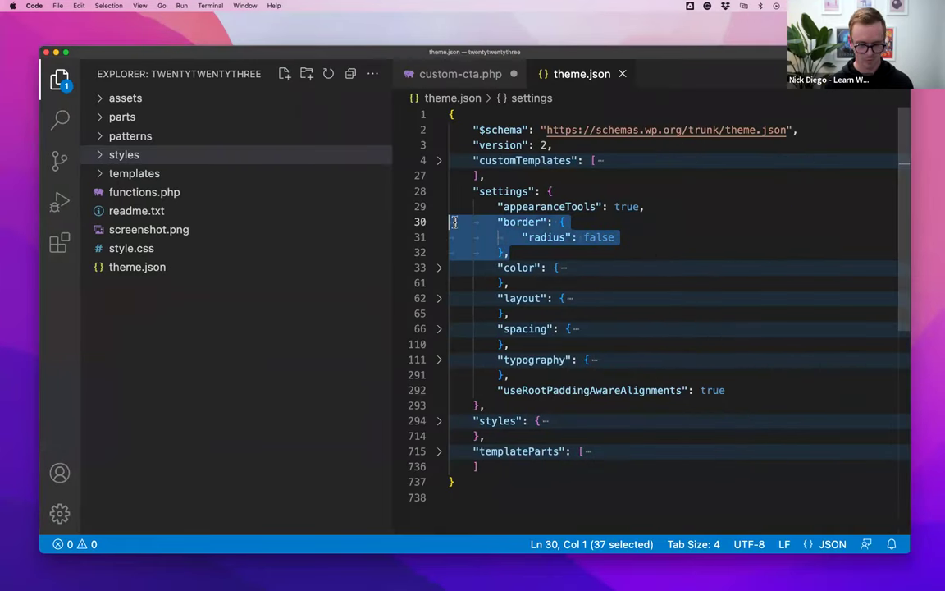
{"action": "left_click", "coordinate": [101, 156]}
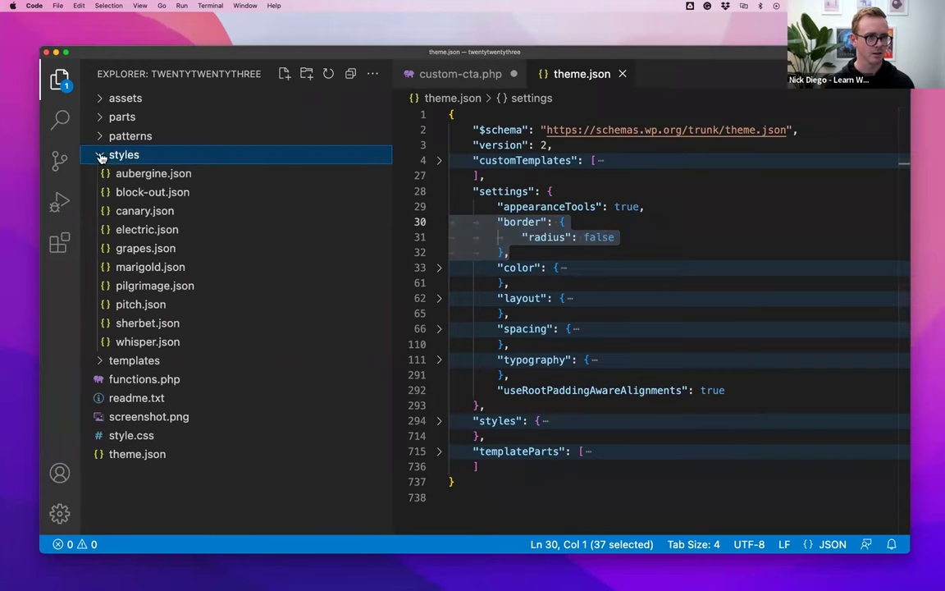
{"action": "left_click", "coordinate": [123, 230]}
{"action": "scroll", "coordinate": [609, 259], "scroll_direction": "down", "scroll_amount": 3}
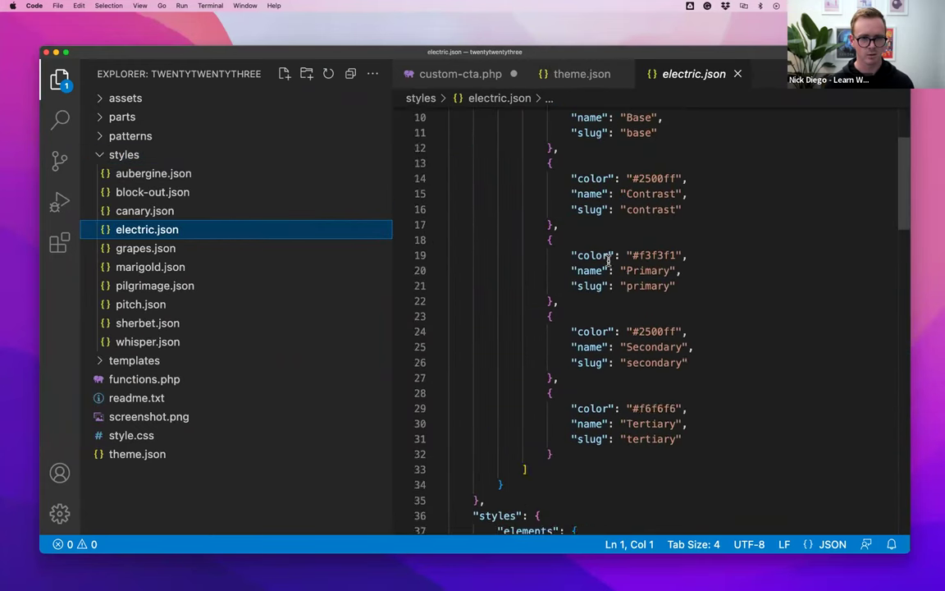
{"action": "scroll", "coordinate": [609, 260], "scroll_direction": "down", "scroll_amount": 3}
{"action": "scroll", "coordinate": [609, 260], "scroll_direction": "up", "scroll_amount": 6}
{"action": "left_click", "coordinate": [572, 176]}
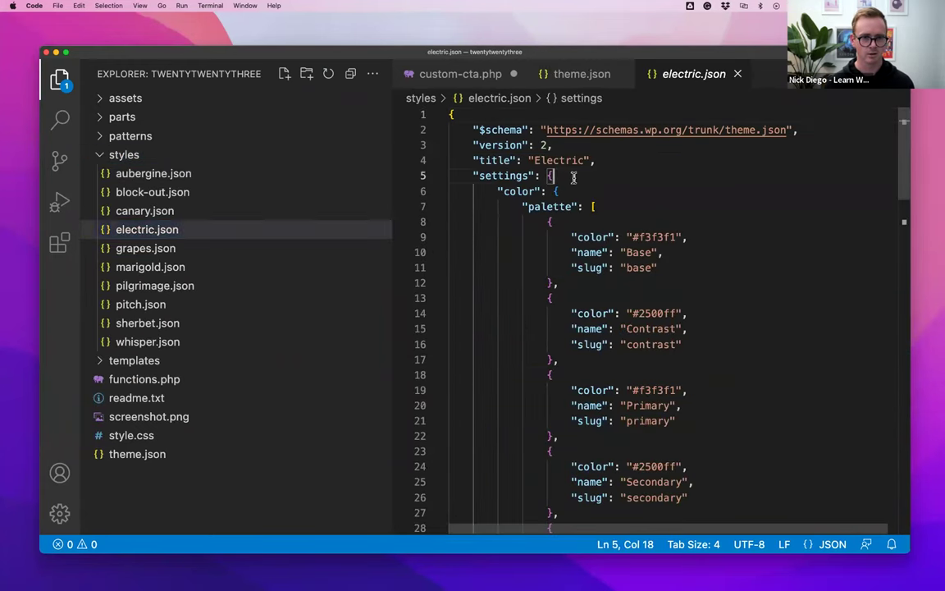
{"action": "key", "text": "Return"}
{"action": "key", "text": "super+v"}
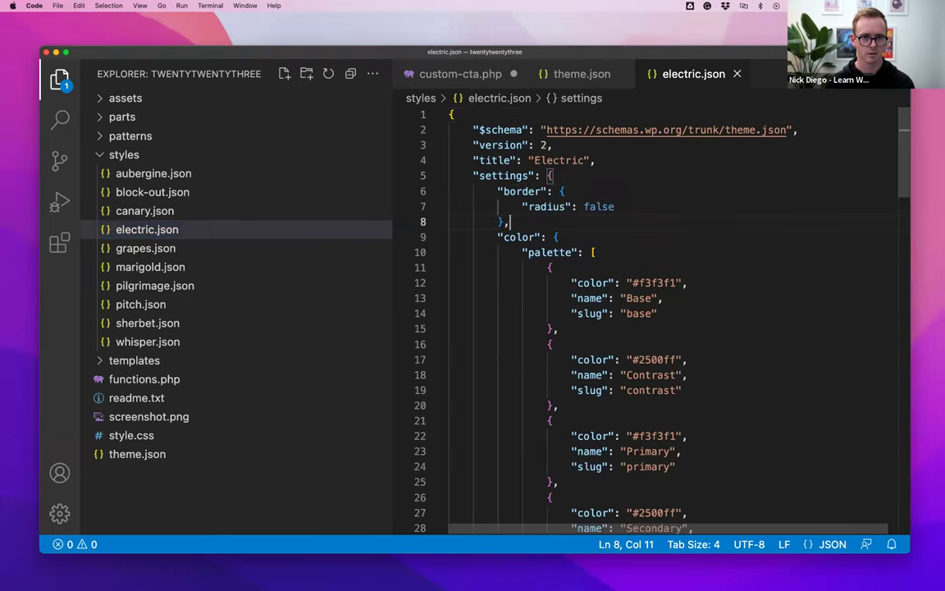
- Switch to Chrome, reload the page editor twice, and examine BUTTON ONE's border settings after each reload
{"action": "key", "text": "ctrl+Left"}
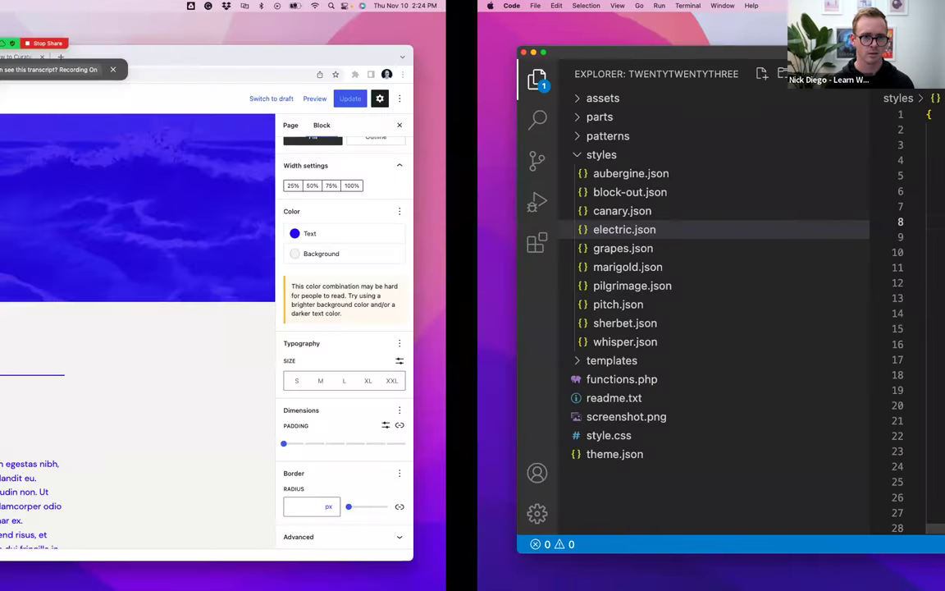
{"action": "key", "text": "super+r"}
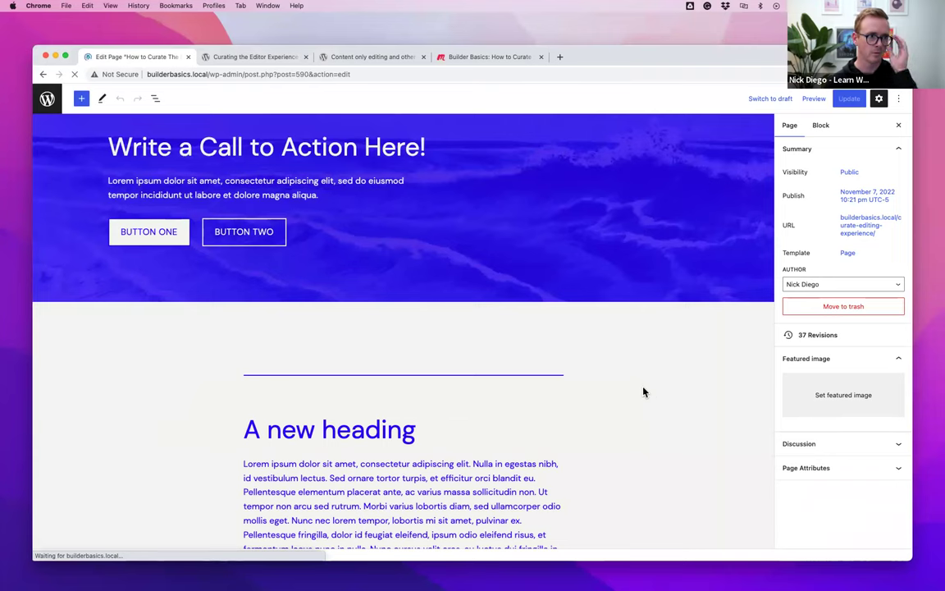
{"action": "scroll", "coordinate": [246, 312], "scroll_direction": "down", "scroll_amount": 3}
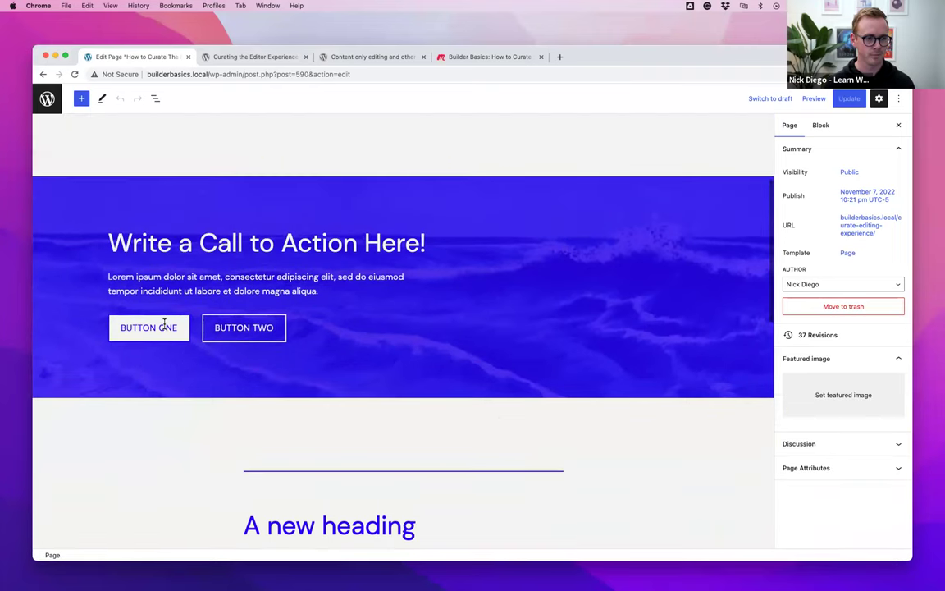
{"action": "left_click", "coordinate": [166, 327]}
{"action": "scroll", "coordinate": [886, 417], "scroll_direction": "down", "scroll_amount": 2}
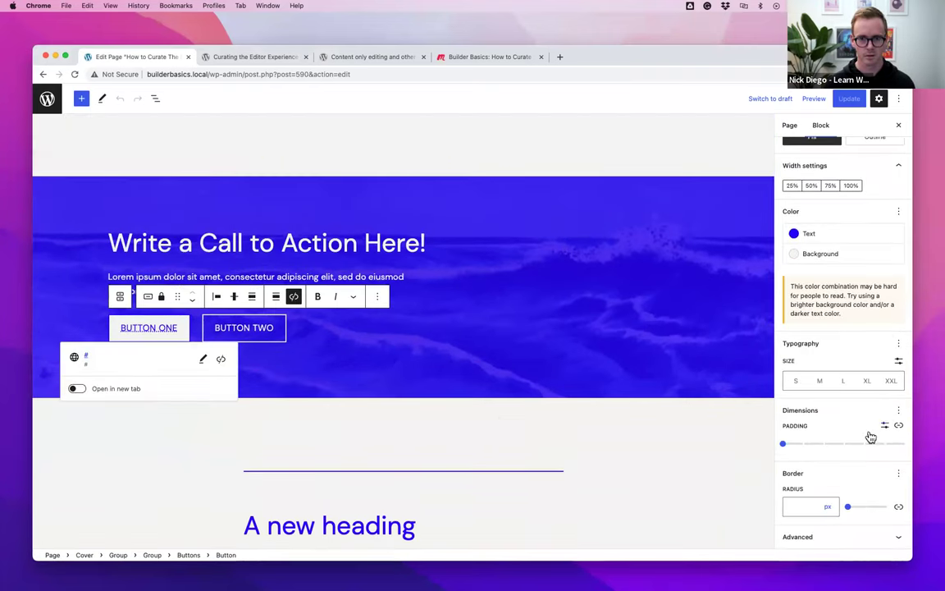
{"action": "left_click", "coordinate": [77, 75]}
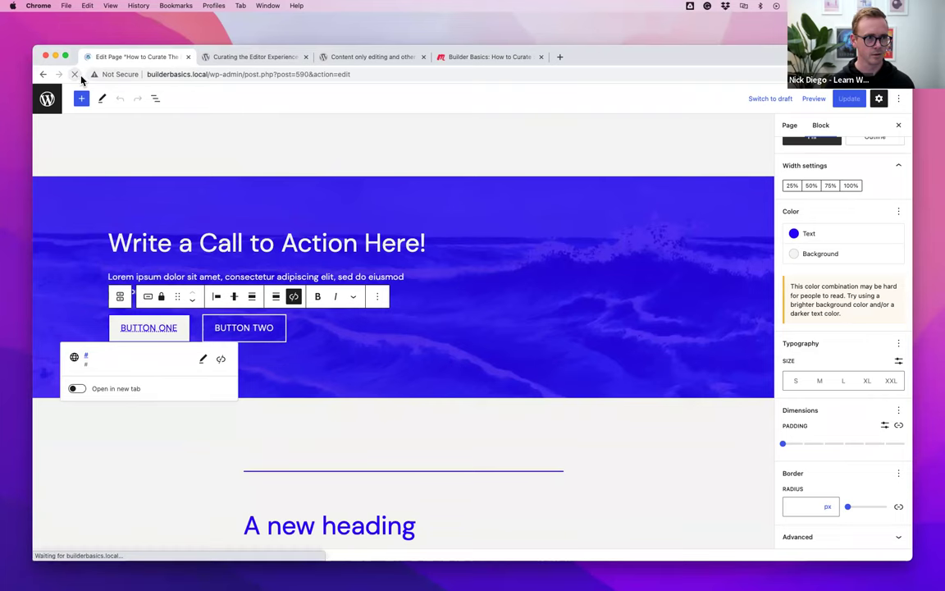
{"action": "scroll", "coordinate": [164, 384], "scroll_direction": "down", "scroll_amount": 4}
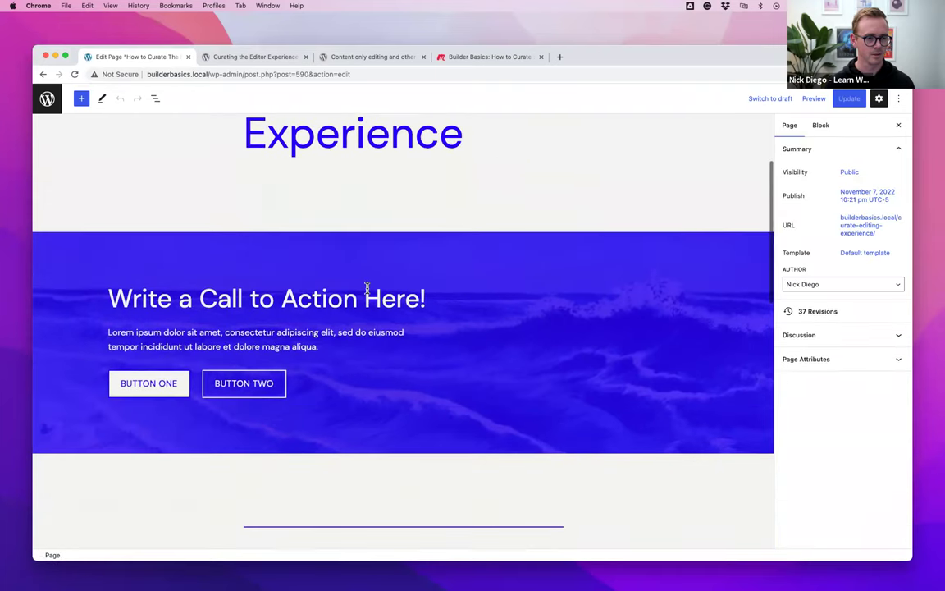
{"action": "left_click", "coordinate": [163, 383]}
{"action": "scroll", "coordinate": [798, 432], "scroll_direction": "down", "scroll_amount": 2}
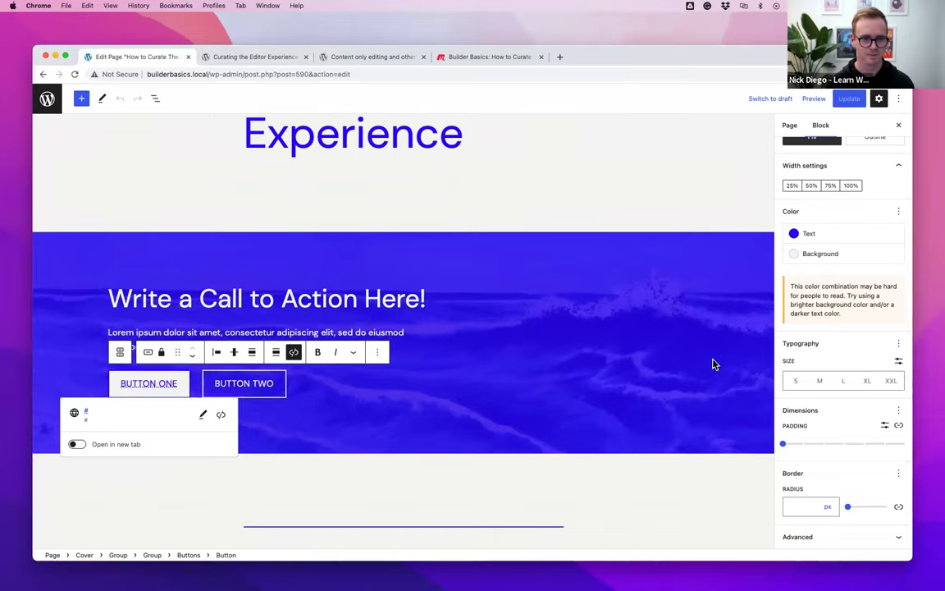
- Return to VS Code, delete the border object from electric.json's settings, and save the file
{"action": "key", "text": "ctrl+Right"}
{"action": "left_click_drag", "start_coordinate": [509, 222], "coordinate": [443, 194]}
{"action": "key", "text": "BackSpace"}
{"action": "key", "text": "BackSpace"}
{"action": "key", "text": "cmd+s"}
- Collapse the styles folder, reopen theme.json, and compare its border setting with BUTTON ONE's controls in Chrome
{"action": "left_click", "coordinate": [102, 156]}
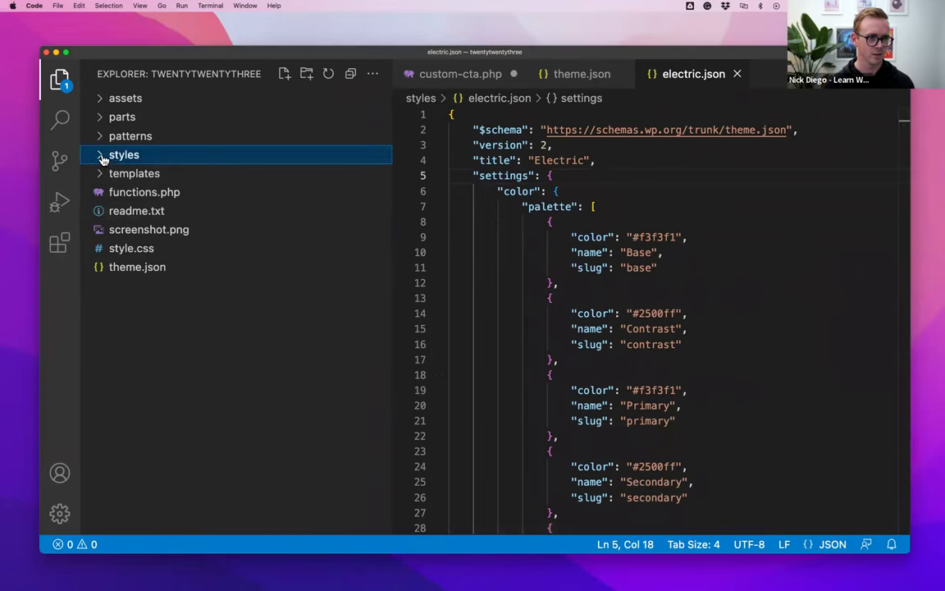
{"action": "left_click", "coordinate": [141, 267]}
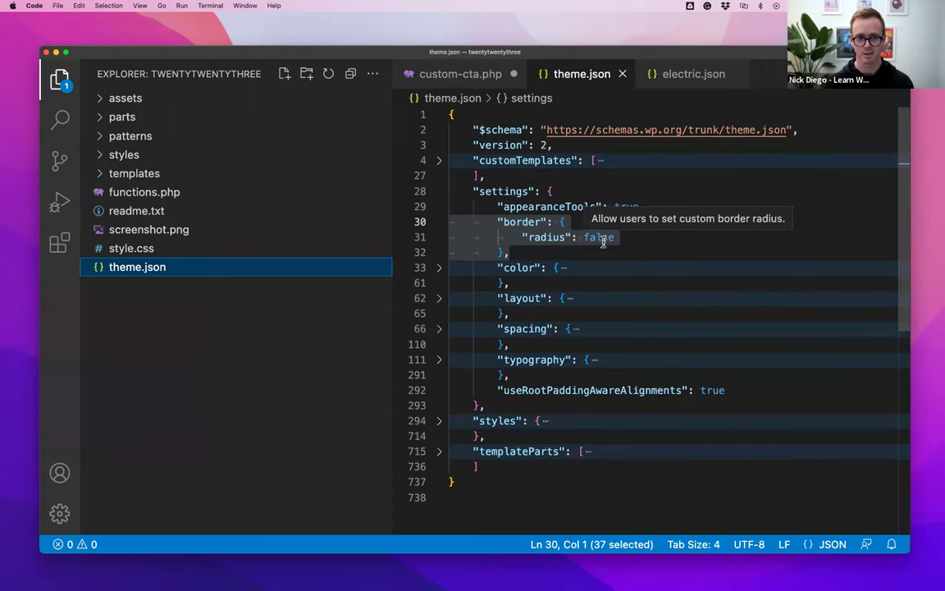
{"action": "key", "text": "ctrl+Left"}
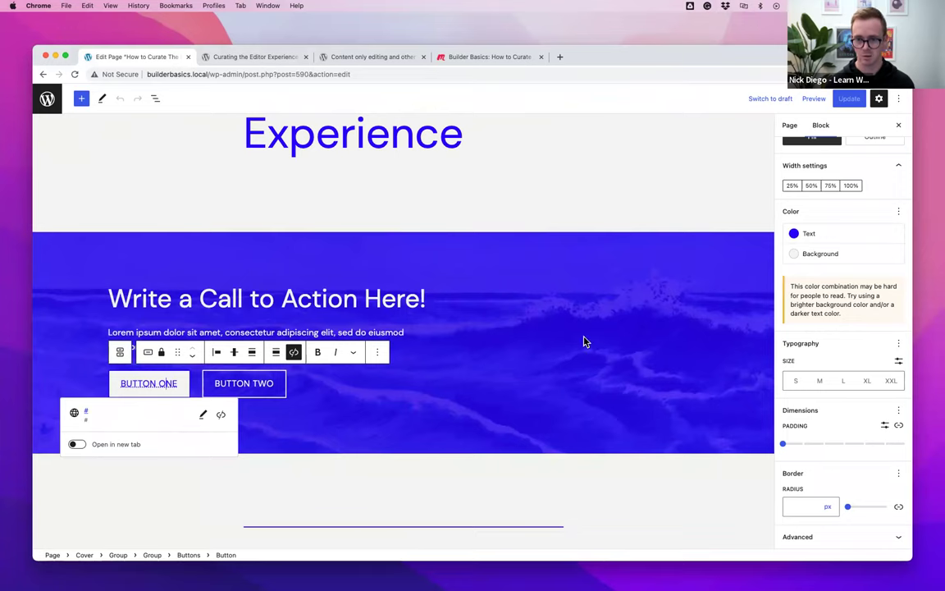
{"action": "key", "text": "ctrl+Right"}
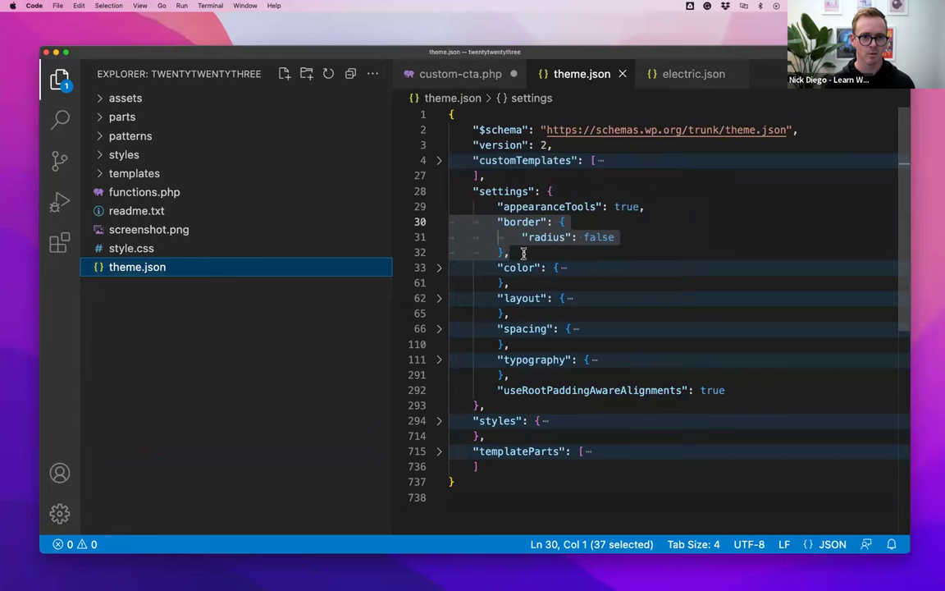
- Copy the border object from the top-level settings in theme.json and delete it there along with its leftover empty line
{"action": "left_click", "coordinate": [618, 249]}
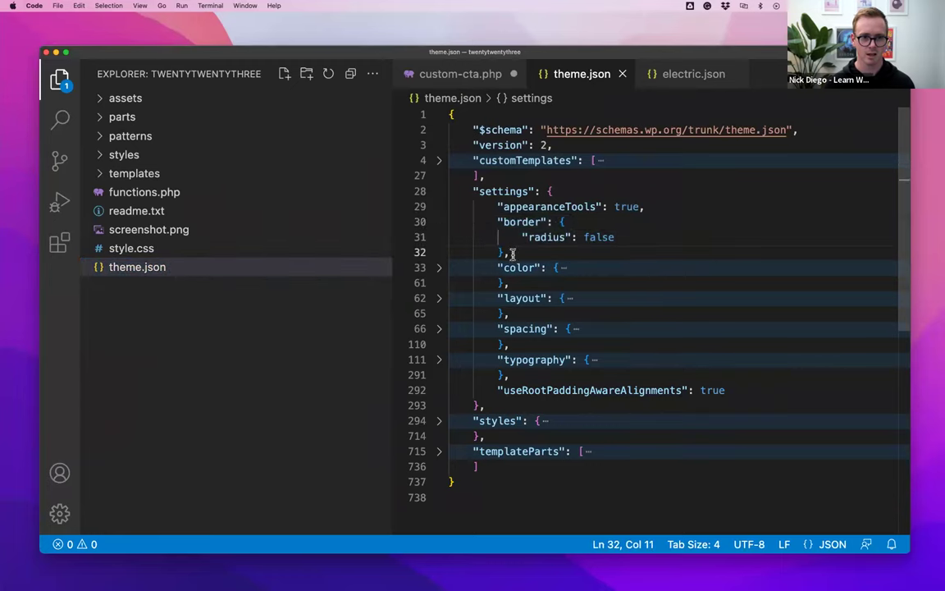
{"action": "left_click", "coordinate": [449, 222], "text": "shift"}
{"action": "key", "text": "super+c"}
{"action": "key", "text": "BackSpace"}
{"action": "key", "text": "BackSpace"}
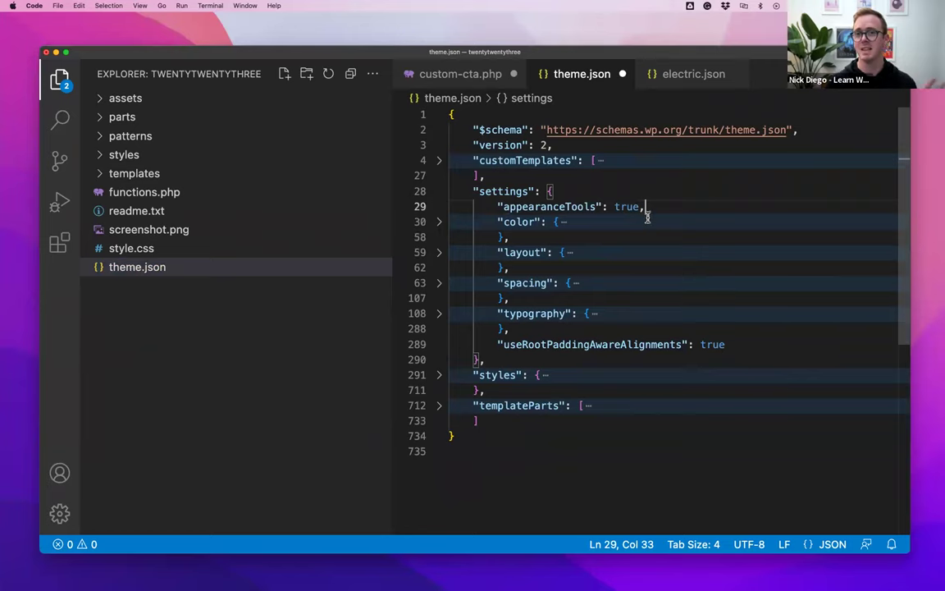
- Add a "blocks" object after appearanceTools in the settings, containing an empty "core/button" entry
{"action": "key", "text": "Return"}
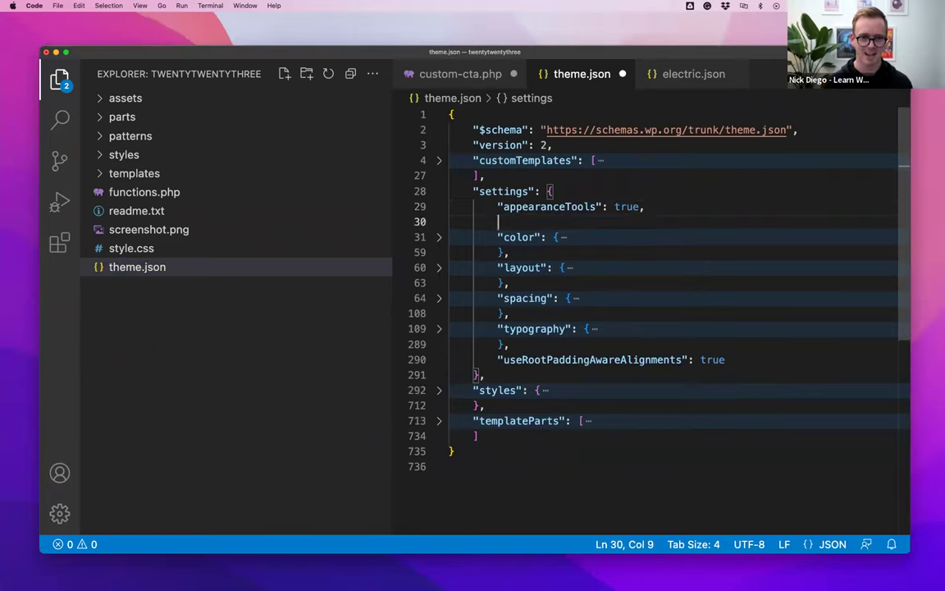
{"action": "type", "text": "\"blo"}
{"action": "key", "text": "Return"}
{"action": "key", "text": "Return"}
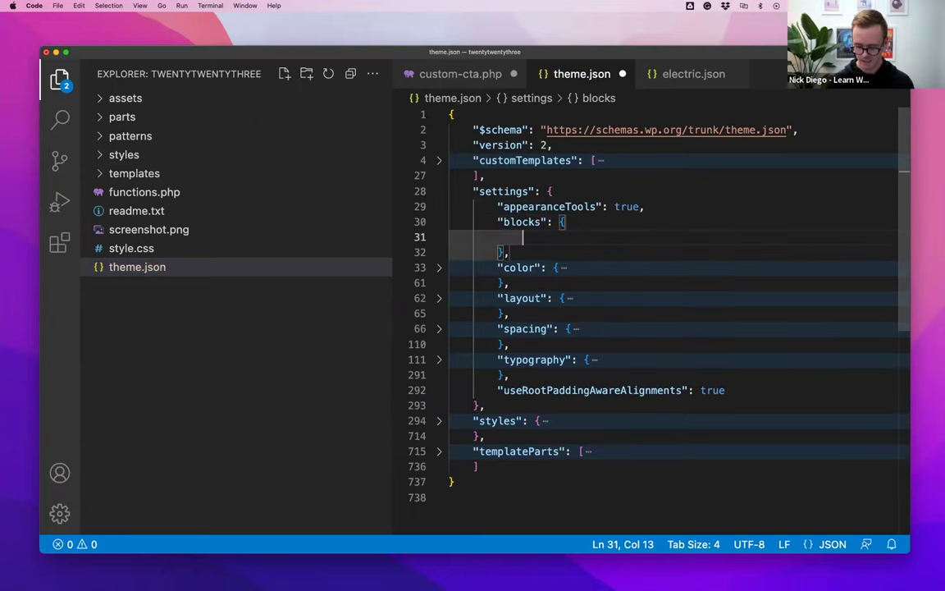
{"action": "type", "text": "\""}
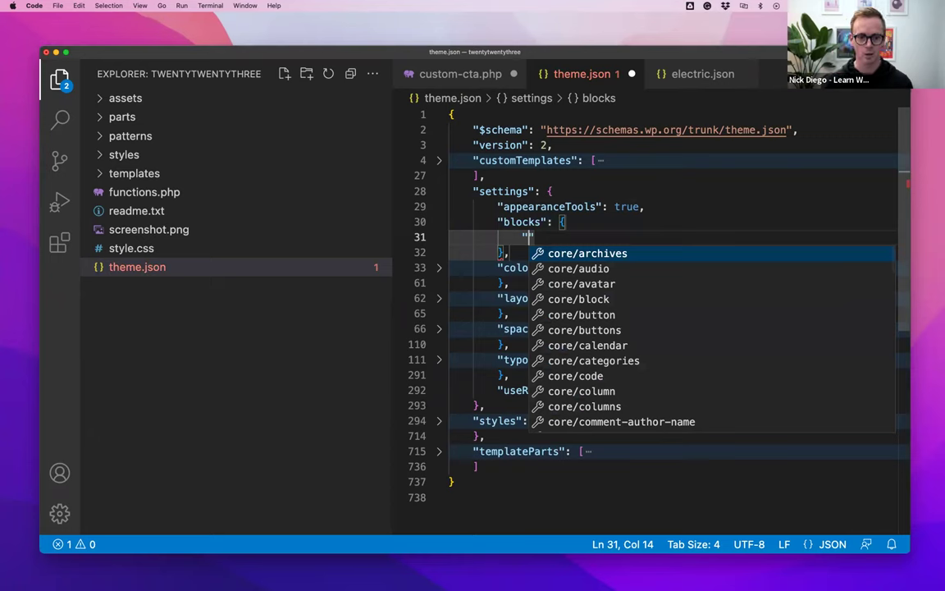
{"action": "left_click", "coordinate": [622, 316]}
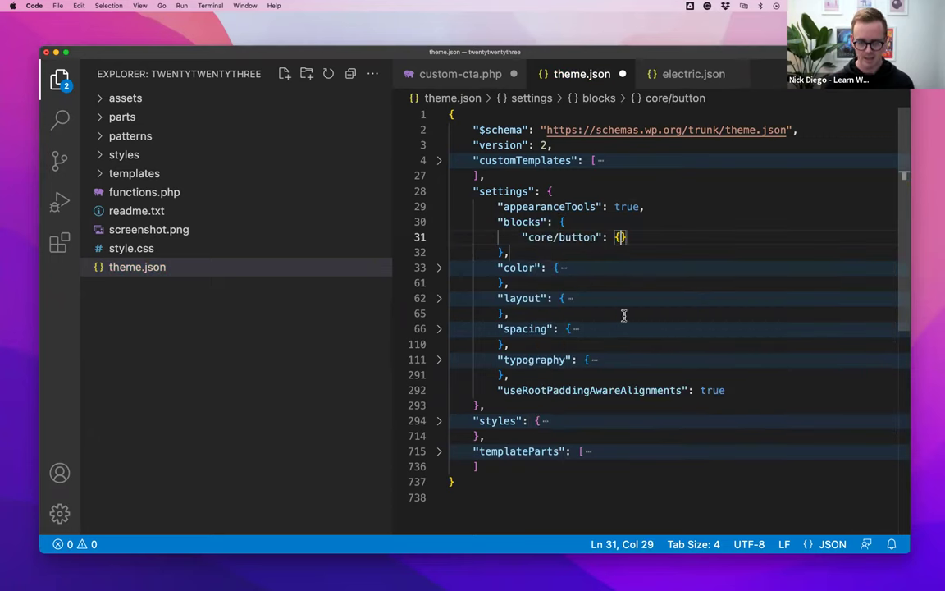
- Add a "border" object inside "core/button" and paste the copied border code into it
{"action": "key", "text": "Return"}
{"action": "type", "text": "\""}
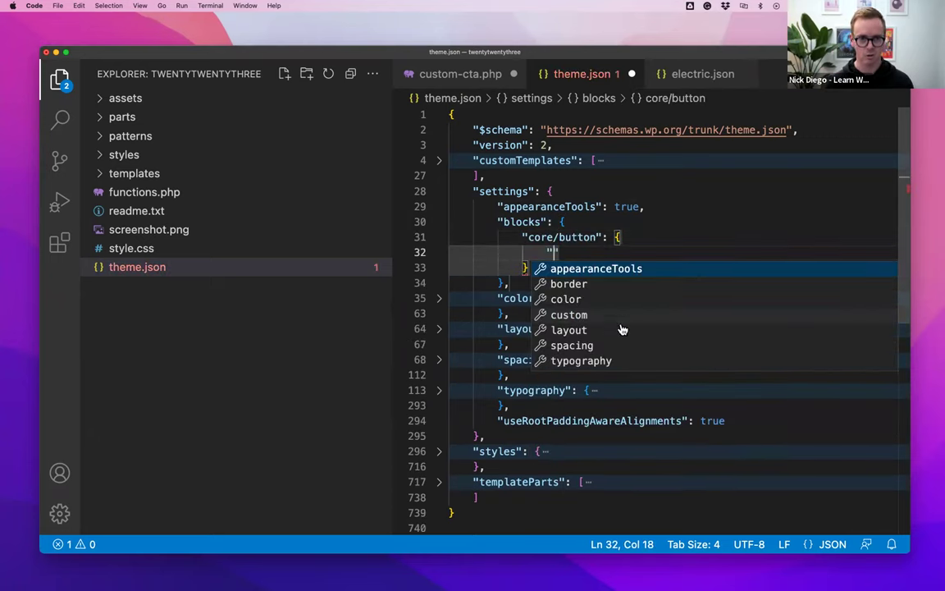
{"action": "left_click", "coordinate": [565, 283]}
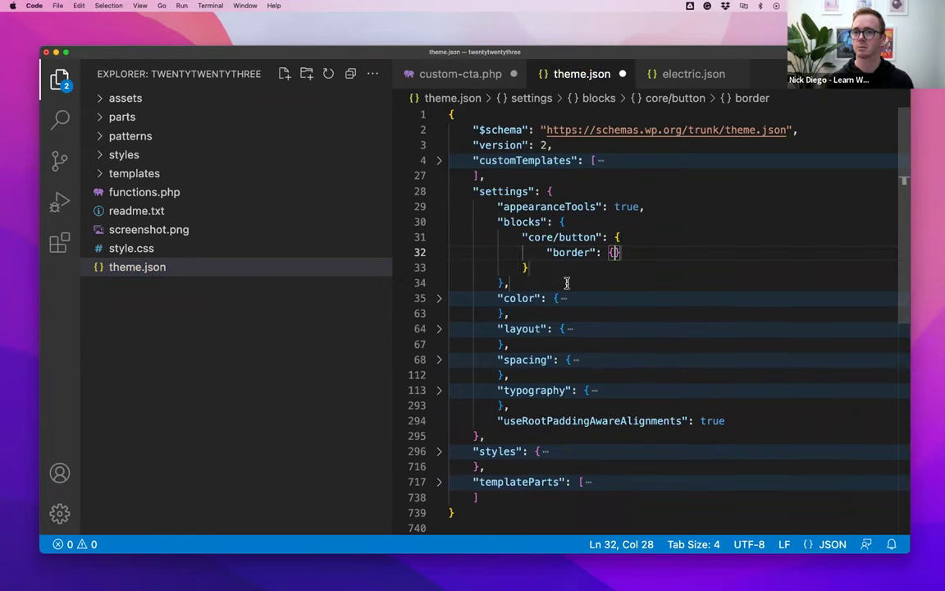
{"action": "key", "text": "Return"}
{"action": "key", "text": "super+v"}
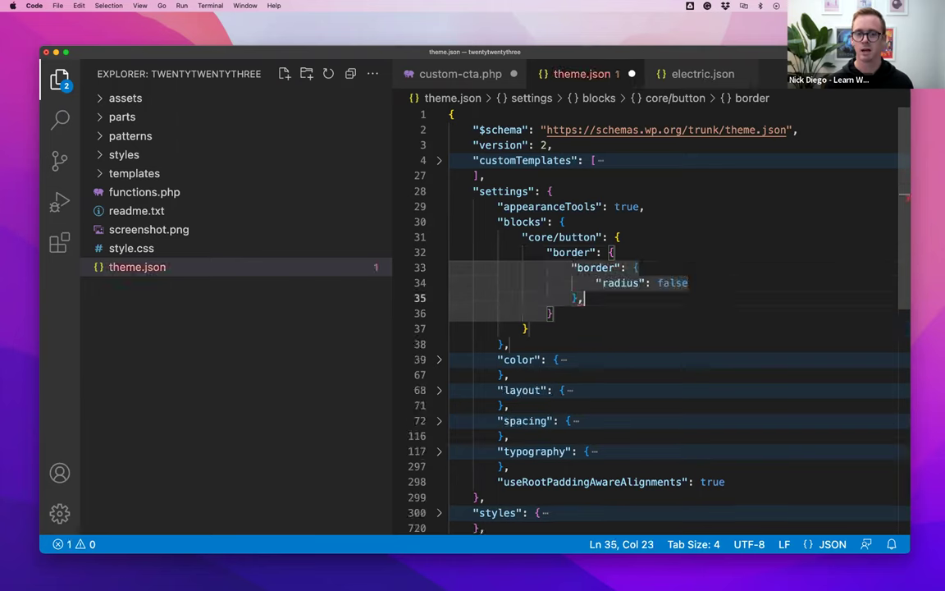
- Strip the duplicate border wrapper from the pasted code, leaving only "radius": false, correct its indentation, and save theme.json
{"action": "key", "text": "shift+Home"}
{"action": "key", "text": "BackSpace"}
{"action": "key", "text": "BackSpace"}
{"action": "left_click_drag", "start_coordinate": [593, 287], "coordinate": [422, 282]}
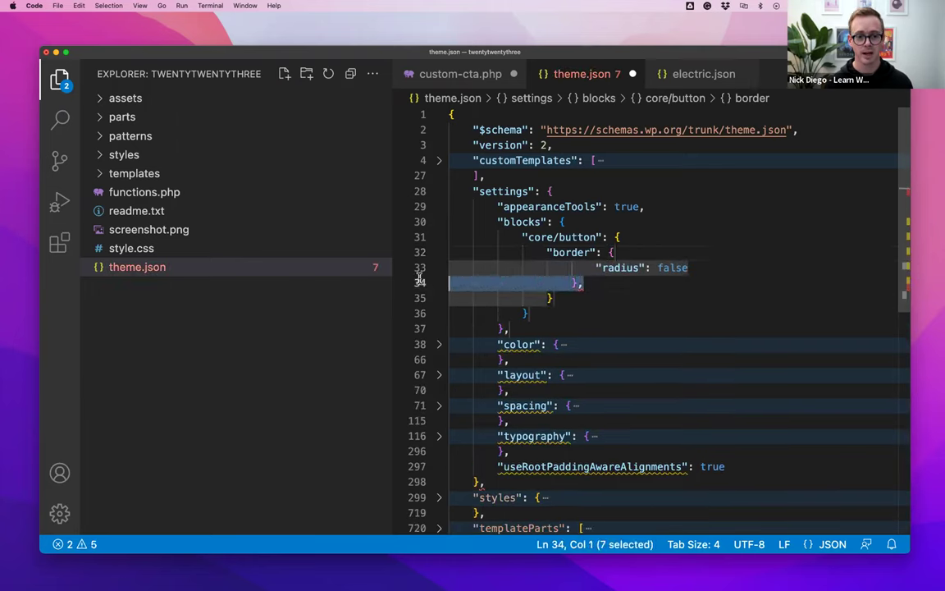
{"action": "key", "text": "BackSpace"}
{"action": "key", "text": "BackSpace"}
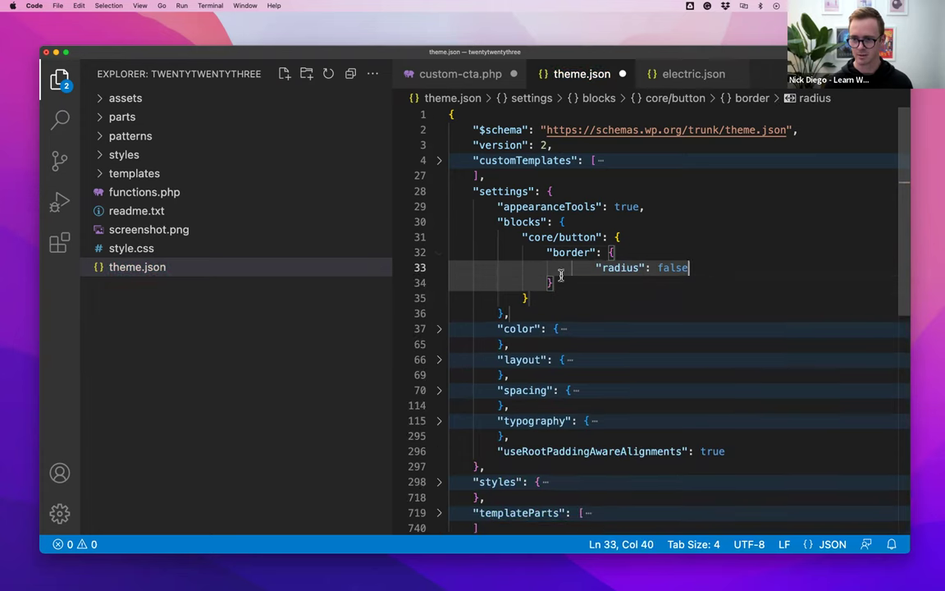
{"action": "left_click_drag", "start_coordinate": [572, 268], "coordinate": [596, 267]}
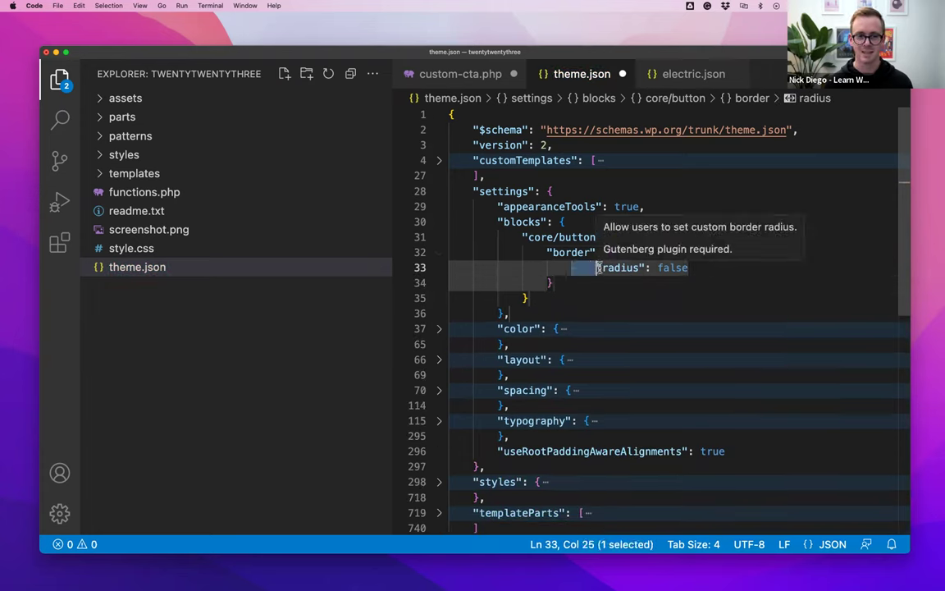
{"action": "key", "text": "BackSpace"}
{"action": "key", "text": "ctrl+s"}
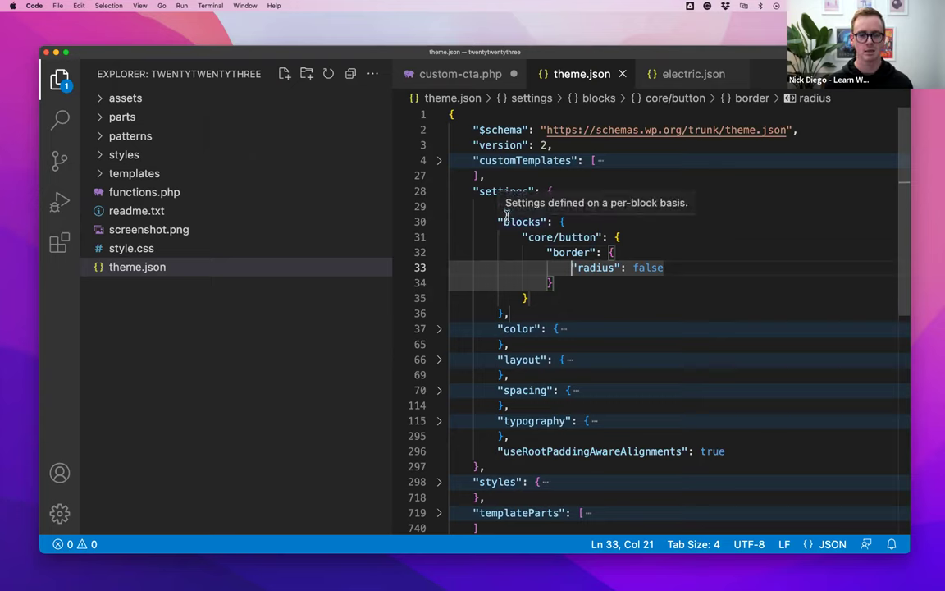
- Copy the core/button border object to a new line after appearanceTools in the settings and add a trailing comma
{"action": "mouse_move", "coordinate": [509, 218]}
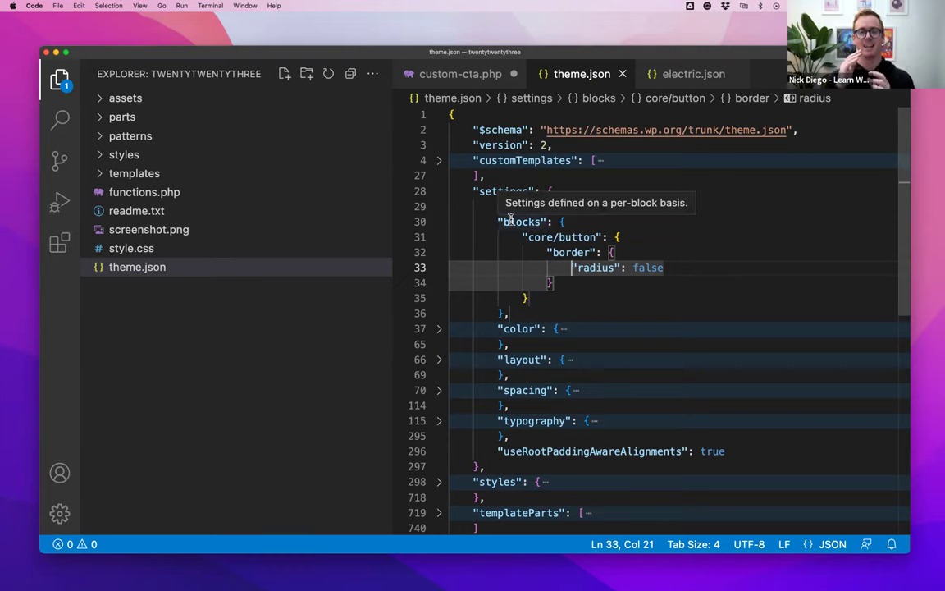
{"action": "left_click_drag", "start_coordinate": [555, 283], "coordinate": [449, 254]}
{"action": "key", "text": "super+c"}
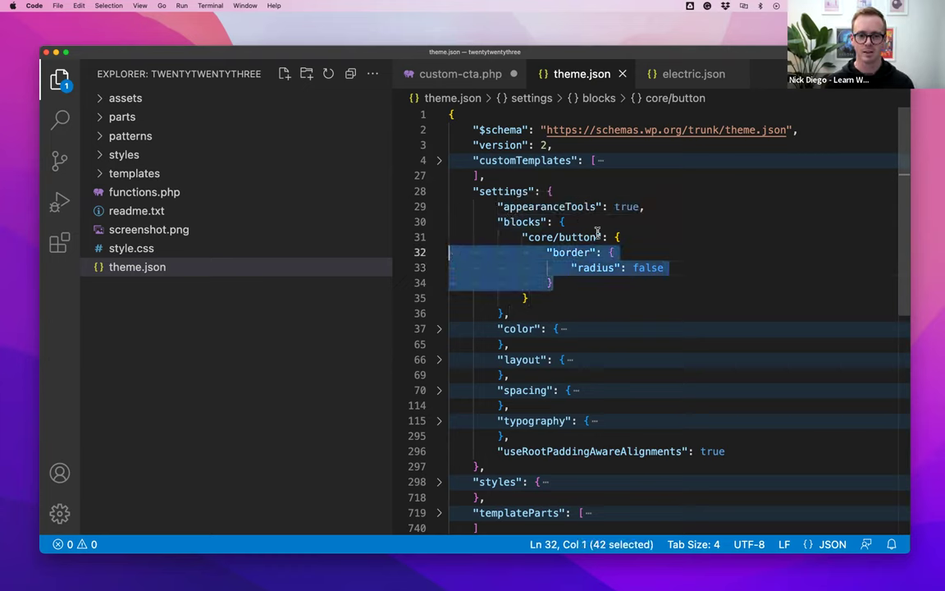
{"action": "left_click", "coordinate": [648, 207]}
{"action": "key", "text": "Return"}
{"action": "key", "text": "super+v"}
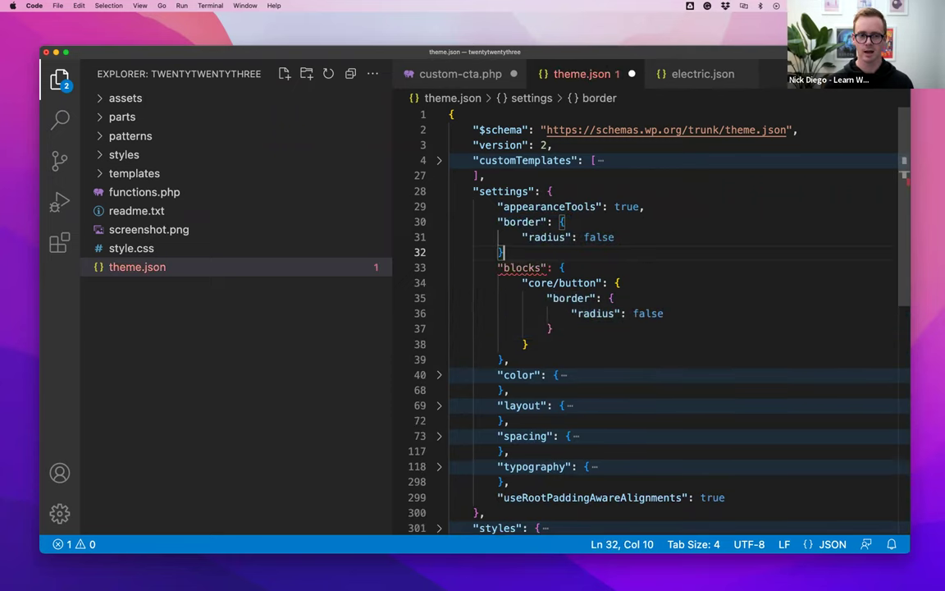
{"action": "type", "text": ","}
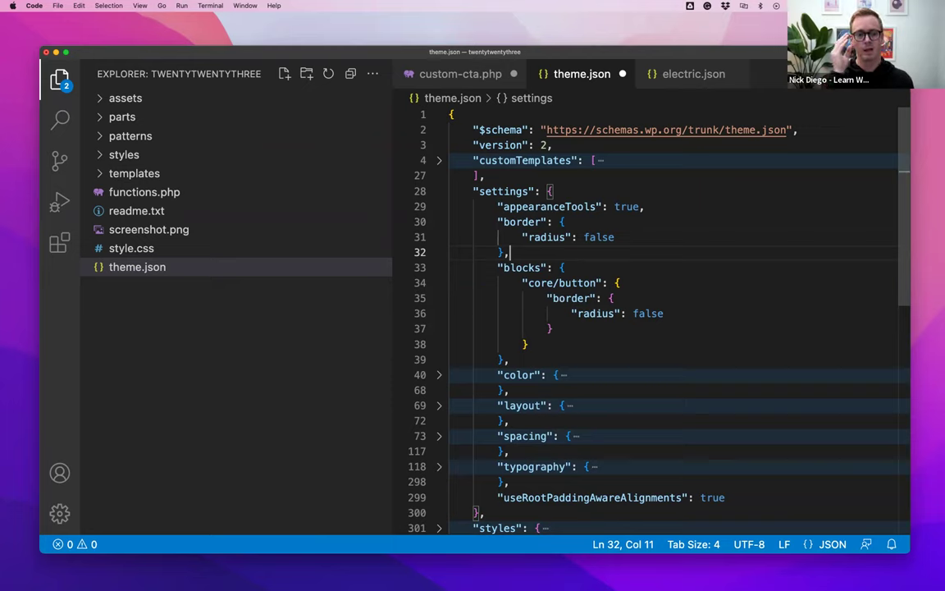
- Compare the global border object with the core/button settings in the blocks object by highlighting each in turn
{"action": "mouse_move", "coordinate": [558, 295]}
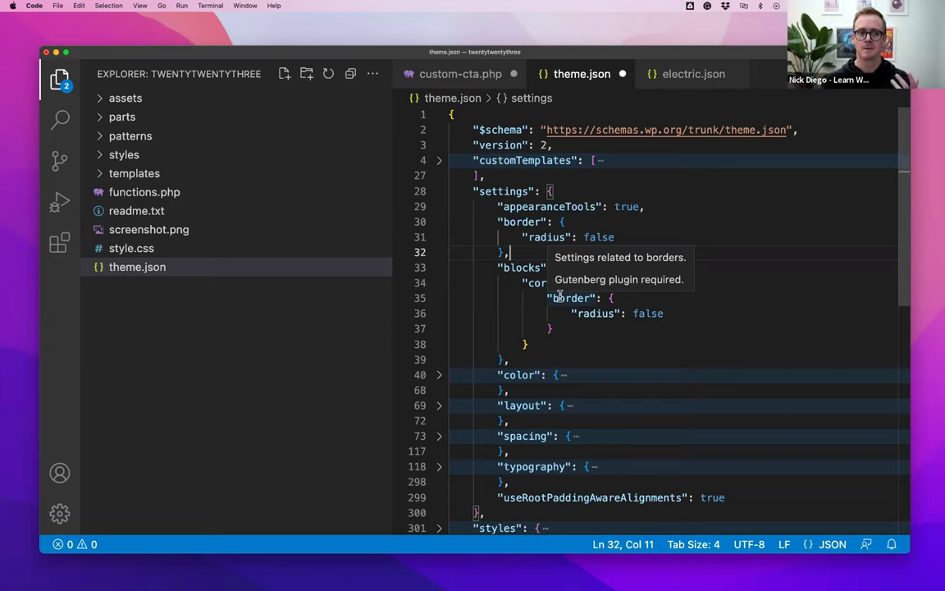
{"action": "left_click", "coordinate": [469, 238], "text": "shift"}
{"action": "left_click", "coordinate": [441, 223], "text": "shift"}
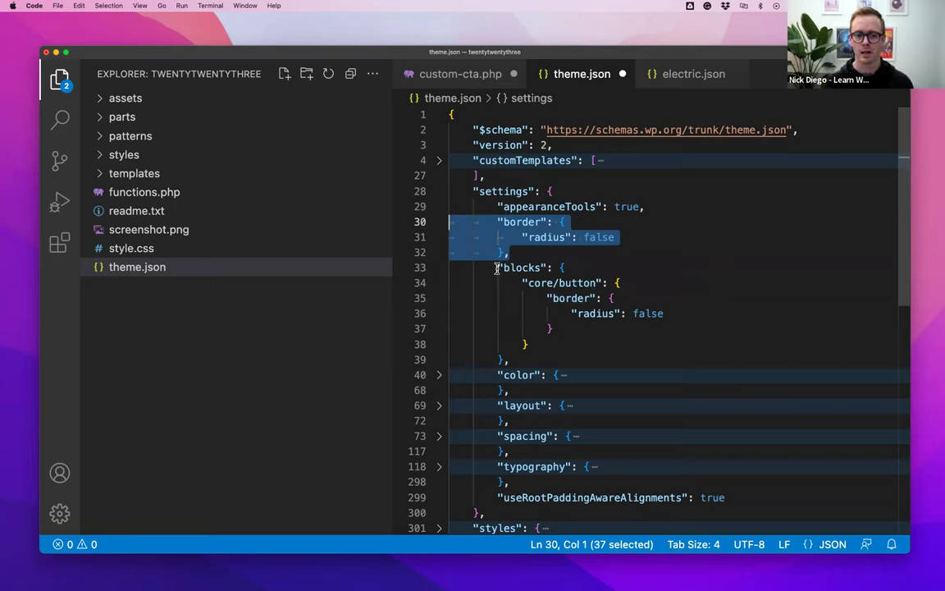
{"action": "left_click_drag", "start_coordinate": [498, 269], "coordinate": [535, 359]}
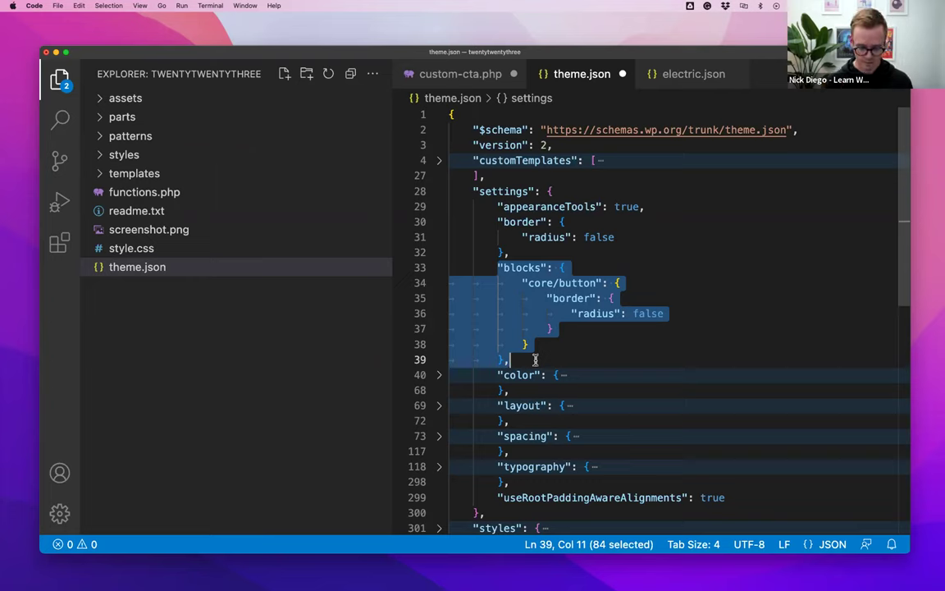
- Save theme.json, copy the global border radius setting, delete it from the settings section above "blocks", and save the file
{"action": "key", "text": "super+s"}
{"action": "key", "text": "Up"}
{"action": "key", "text": "Up"}
{"action": "key", "text": "Up"}
{"action": "key", "text": "Up"}
{"action": "key", "text": "Up"}
{"action": "key", "text": "Up"}
{"action": "key", "text": "Up"}
{"action": "key", "text": "shift+Left"}
{"action": "key", "text": "shift+Left"}
{"action": "key", "text": "shift+Left"}
{"action": "left_click", "coordinate": [427, 223], "text": "shift"}
{"action": "key", "text": "super+c"}
{"action": "key", "text": "BackSpace"}
{"action": "key", "text": "BackSpace"}
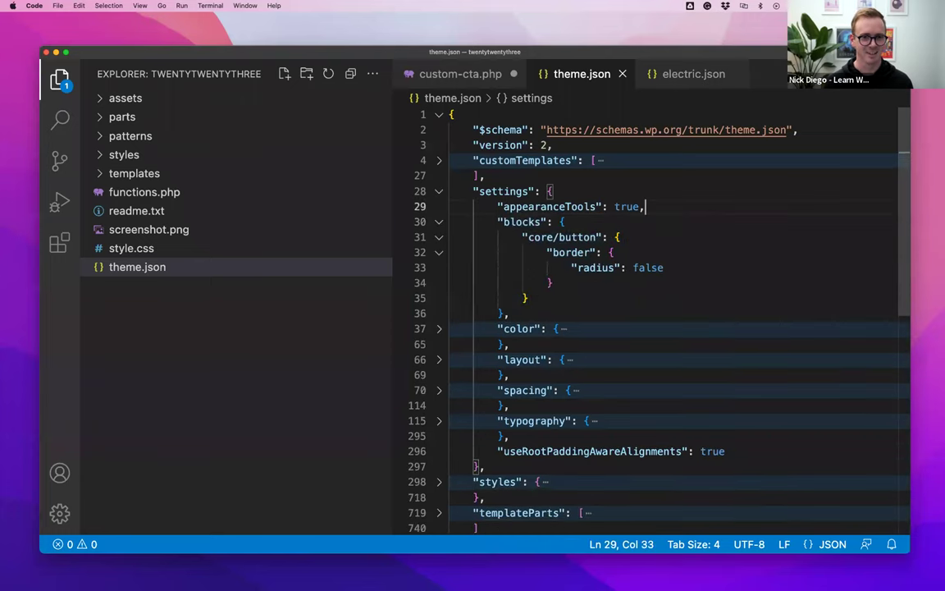
- Switch to Chrome, reload the WordPress page editor, and check Button One's block settings for the border radius control
{"action": "key", "text": "ctrl+Left"}
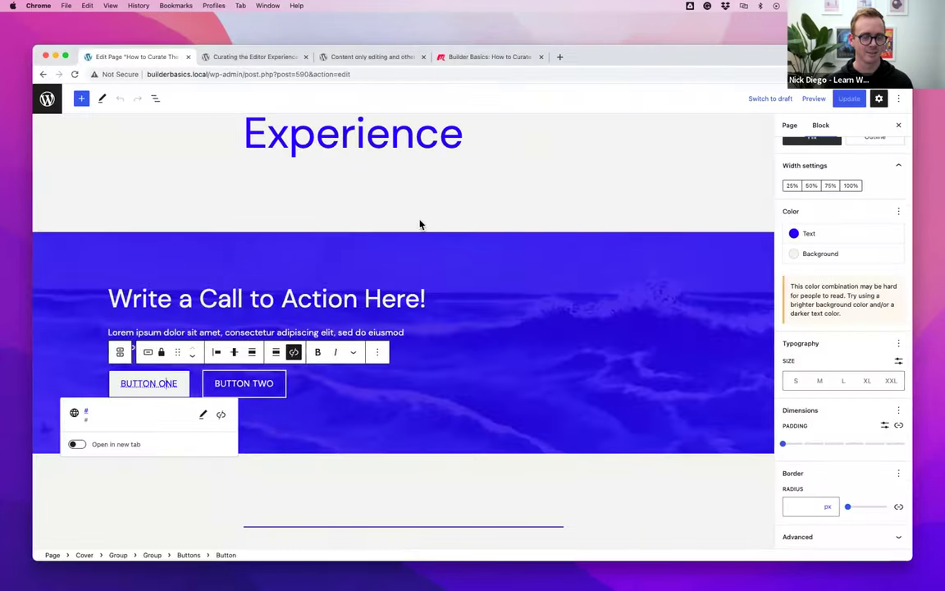
{"action": "left_click", "coordinate": [631, 183]}
{"action": "key", "text": "super+r"}
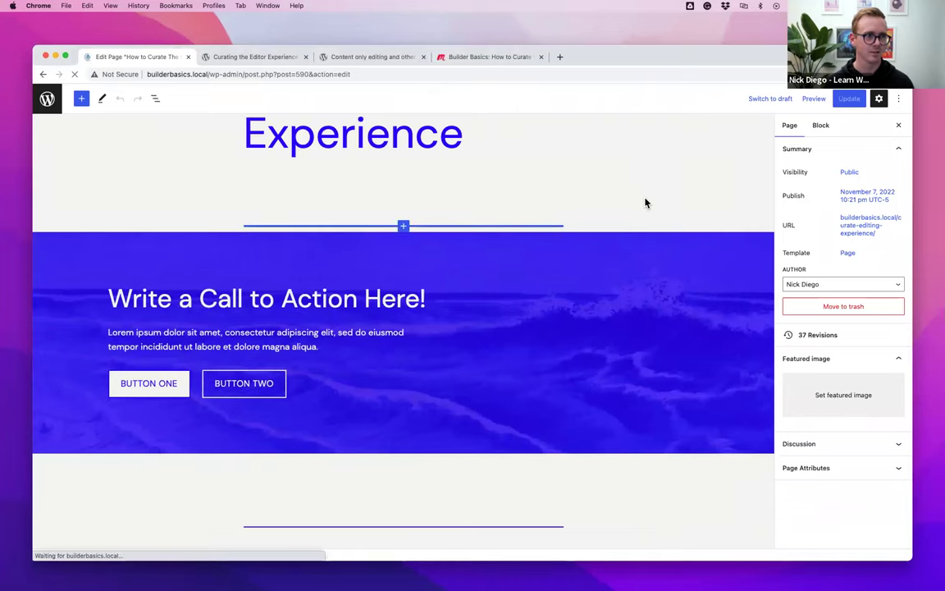
{"action": "scroll", "coordinate": [664, 256], "scroll_direction": "down", "scroll_amount": 5}
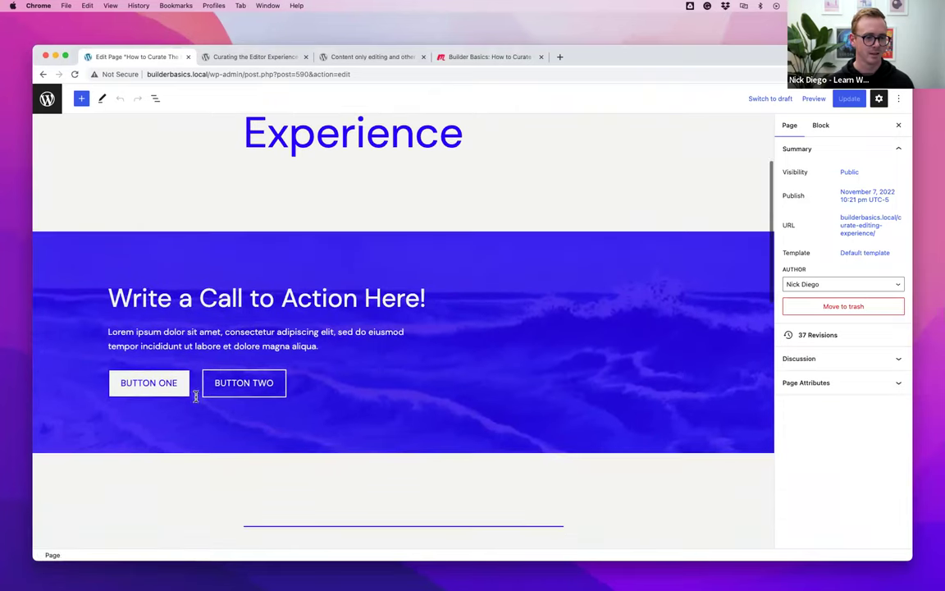
{"action": "left_click", "coordinate": [152, 382]}
{"action": "scroll", "coordinate": [862, 421], "scroll_direction": "down", "scroll_amount": 1}
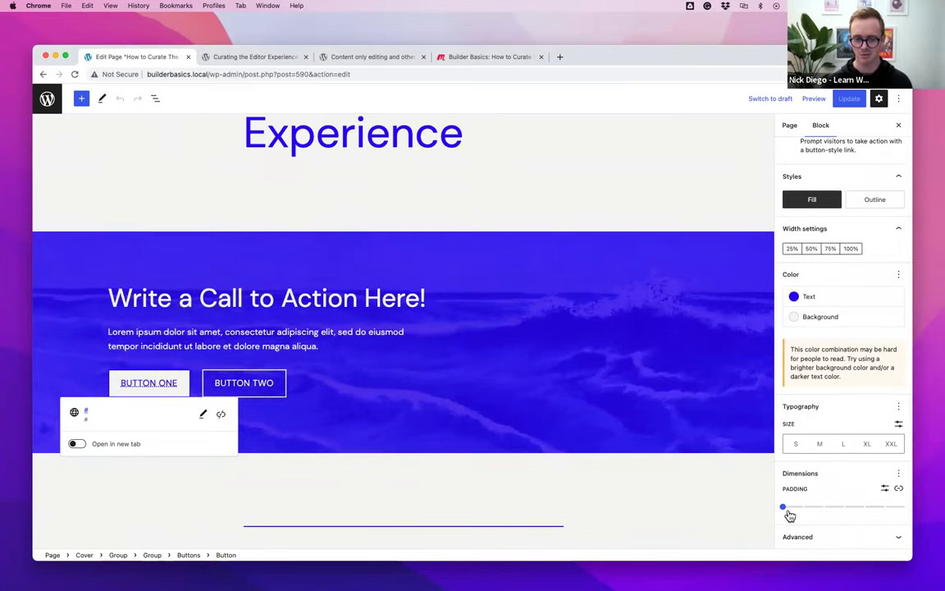
- Switch to VS Code, paste the global border setting back in below "appearanceTools", and save theme.json
{"action": "key", "text": "ctrl+Right"}
{"action": "key", "text": "Return"}
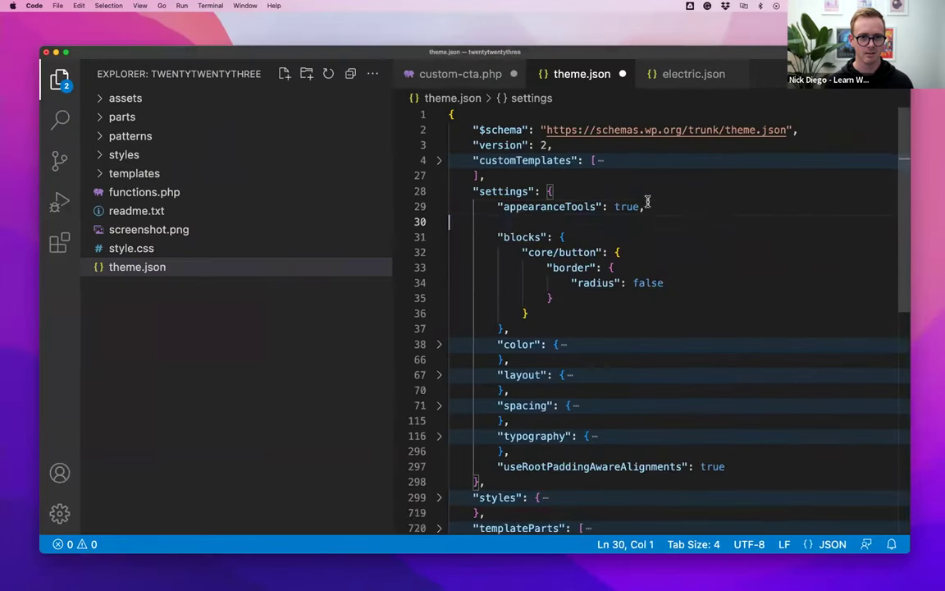
{"action": "key", "text": "super+v"}
{"action": "left_click_drag", "start_coordinate": [512, 359], "coordinate": [416, 270]}
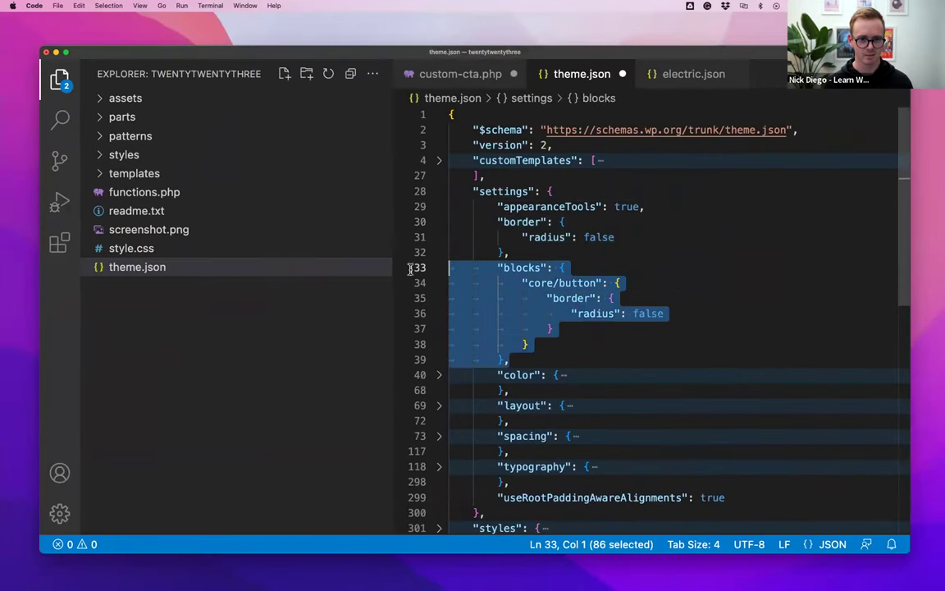
{"action": "key", "text": "super+s"}
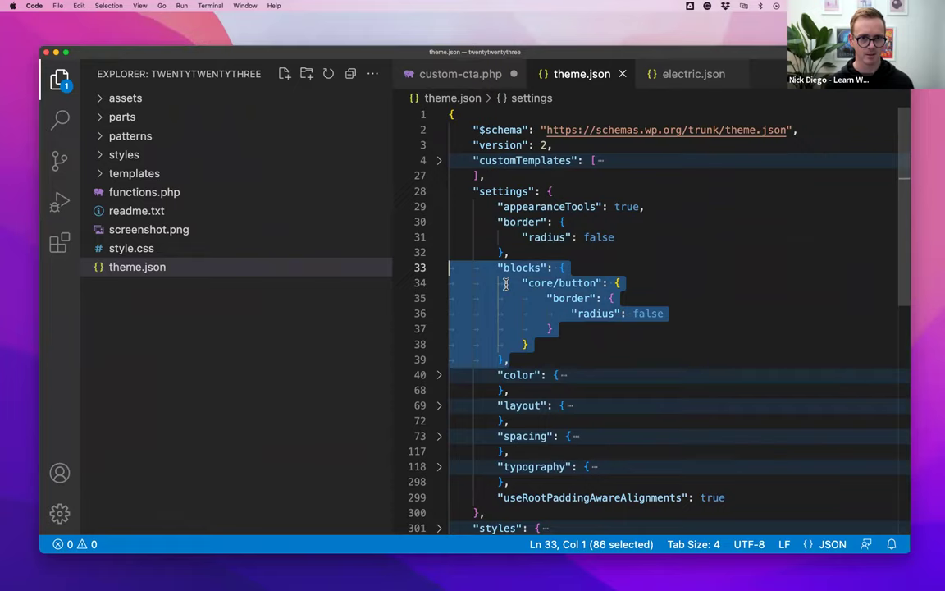
- Compare the global border radius setting with the core/button radius setting in theme.json
{"action": "key", "text": "ctrl+Left"}
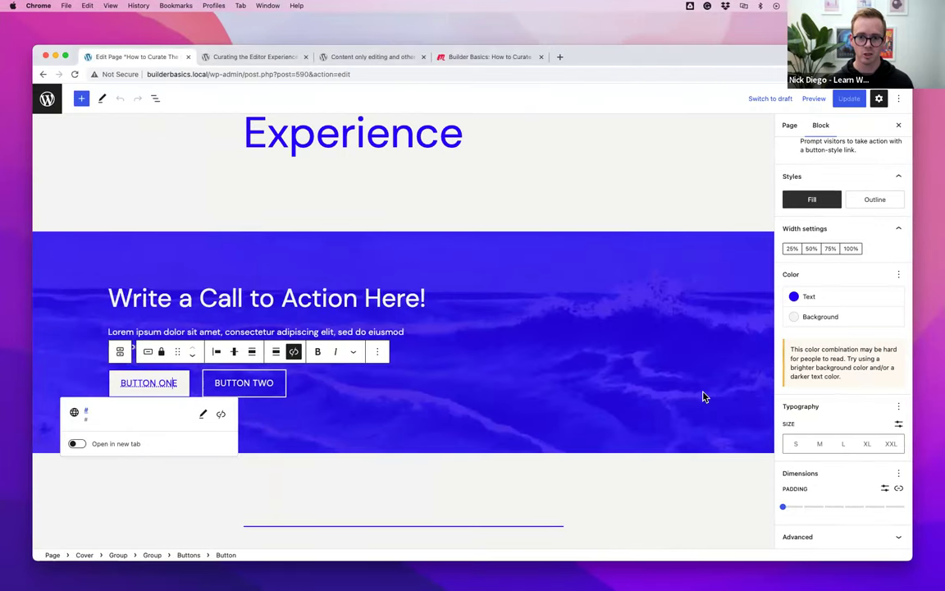
{"action": "key", "text": "ctrl+Right"}
{"action": "left_click_drag", "start_coordinate": [497, 221], "coordinate": [512, 251]}
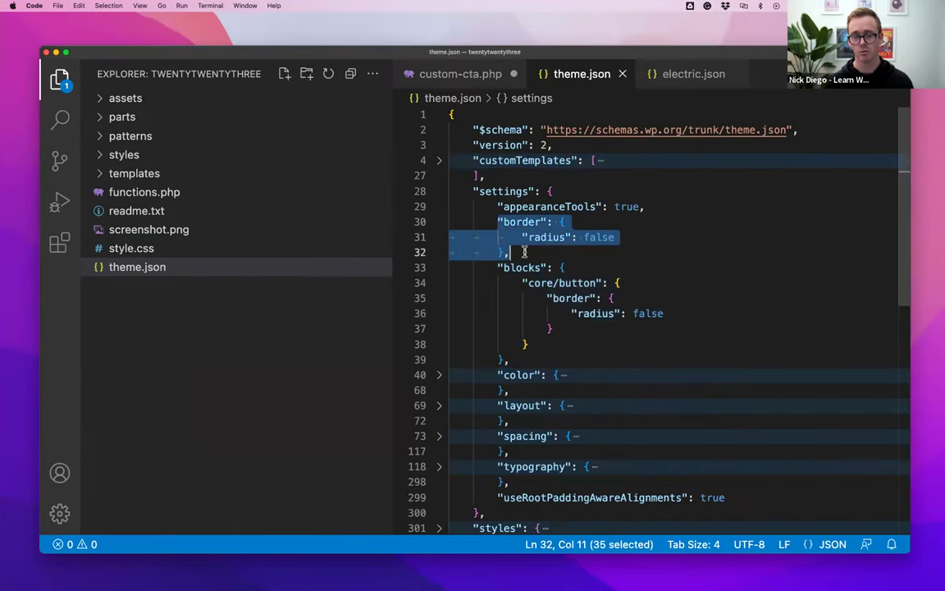
{"action": "left_click_drag", "start_coordinate": [498, 268], "coordinate": [530, 355]}
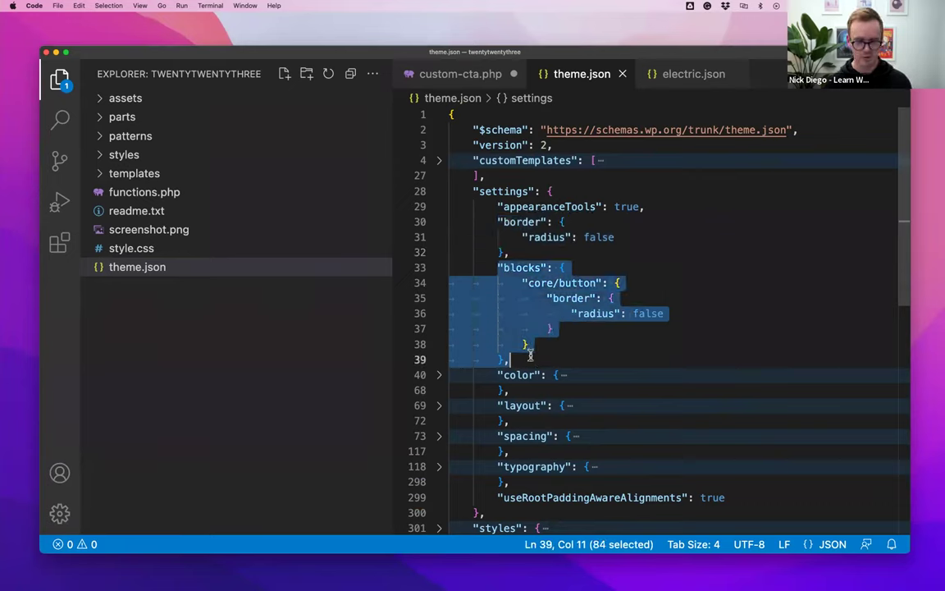
- Switch to Chrome, reload the page editor, and examine the block settings of the call-to-action Cover block
{"action": "key", "text": "ctrl+Left"}
{"action": "left_click", "coordinate": [552, 227]}
{"action": "key", "text": "super+r"}
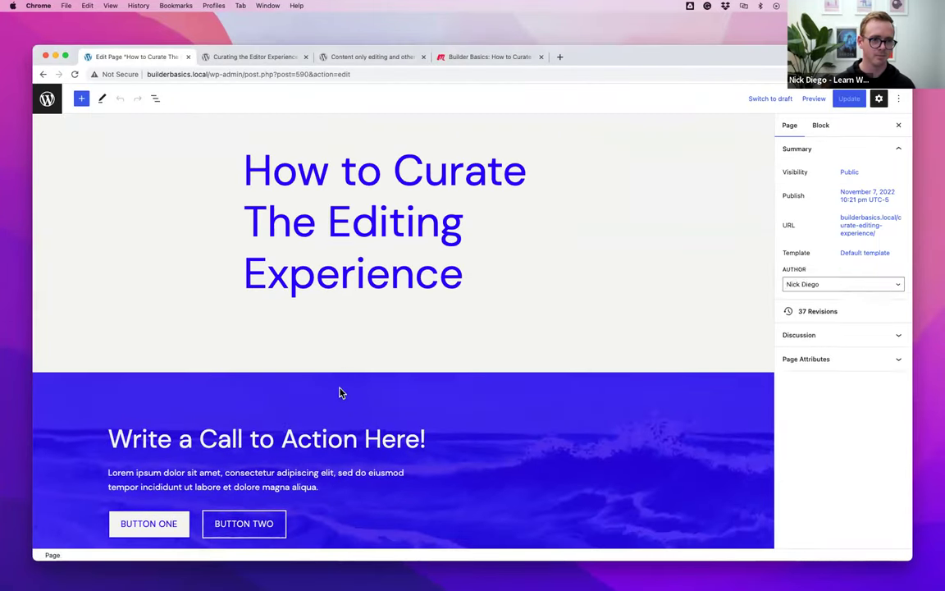
{"action": "left_click", "coordinate": [341, 393]}
{"action": "scroll", "coordinate": [820, 435], "scroll_direction": "down", "scroll_amount": 5}
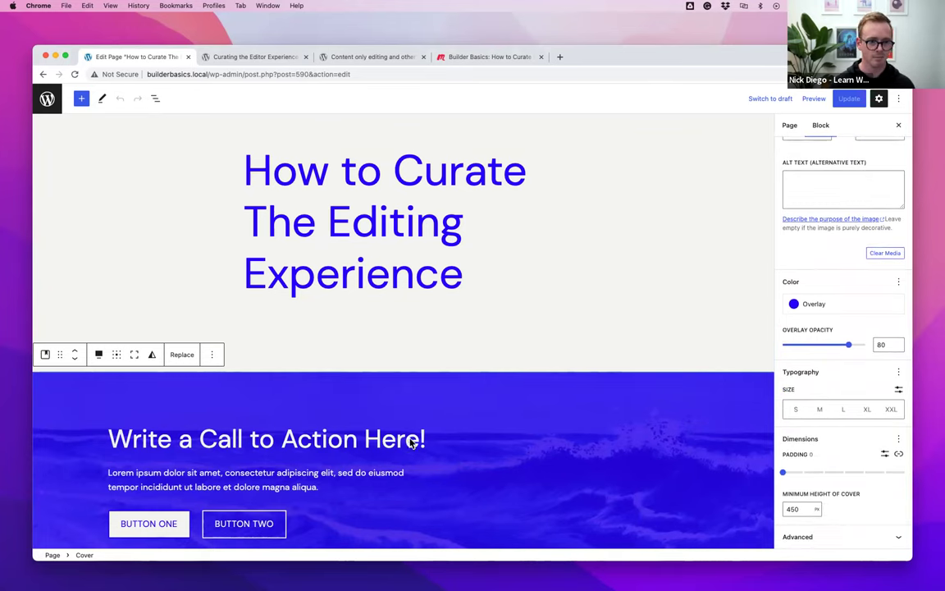
{"action": "scroll", "coordinate": [476, 438], "scroll_direction": "down", "scroll_amount": 3}
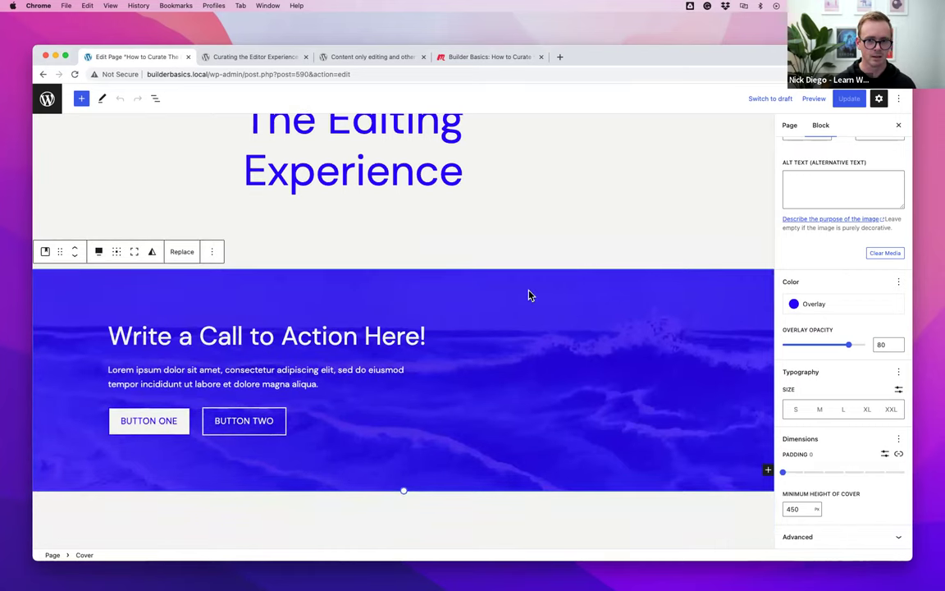
- Switch to VS Code, delete both the "border" and "blocks" entries from the theme.json settings, and save the file
{"action": "key", "text": "ctrl+Right"}
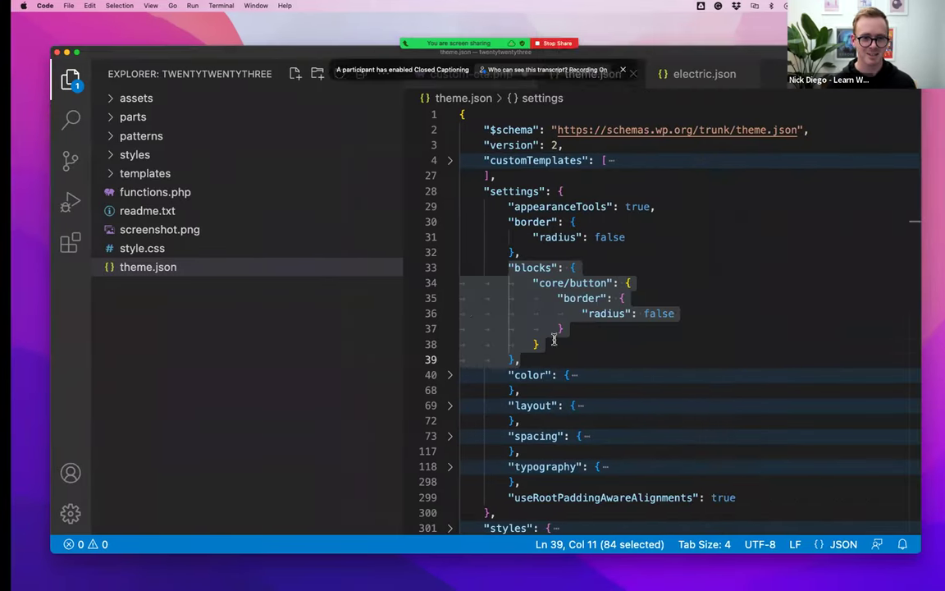
{"action": "left_click_drag", "start_coordinate": [510, 360], "coordinate": [420, 221]}
{"action": "key", "text": "BackSpace"}
{"action": "key", "text": "BackSpace"}
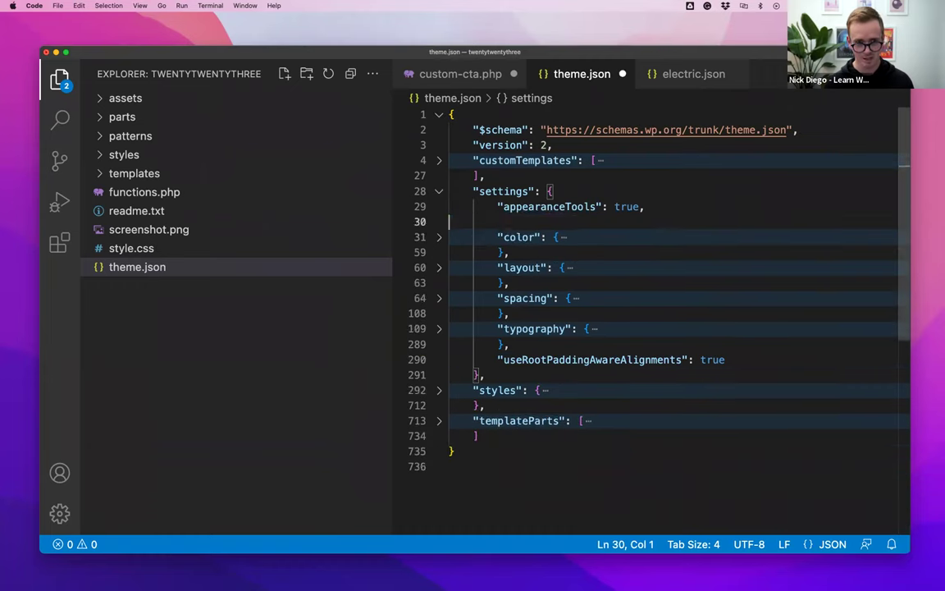
- Switch to Chrome, reload the page editor, and examine the Cover block and its inner Group block for border options
{"action": "key", "text": "ctrl+Left"}
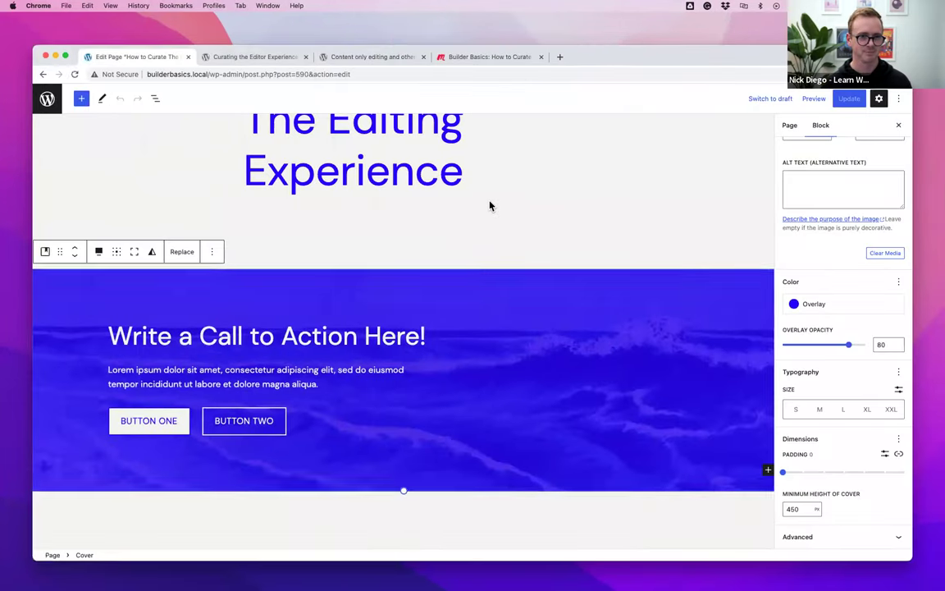
{"action": "key", "text": "super+r"}
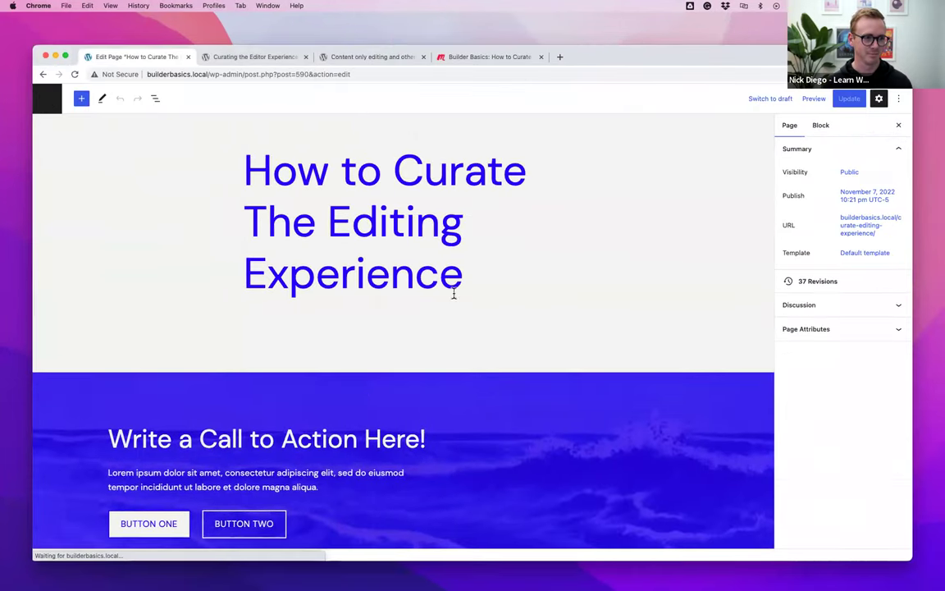
{"action": "left_click", "coordinate": [565, 401]}
{"action": "left_click", "coordinate": [637, 388]}
{"action": "scroll", "coordinate": [839, 432], "scroll_direction": "down", "scroll_amount": 5}
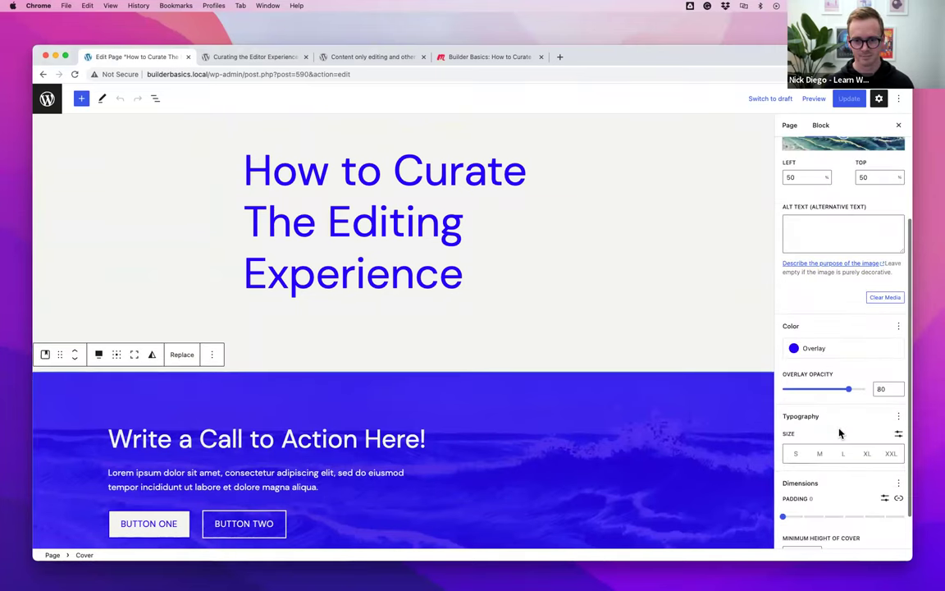
{"action": "left_click", "coordinate": [574, 419]}
{"action": "scroll", "coordinate": [887, 499], "scroll_direction": "down", "scroll_amount": 2}
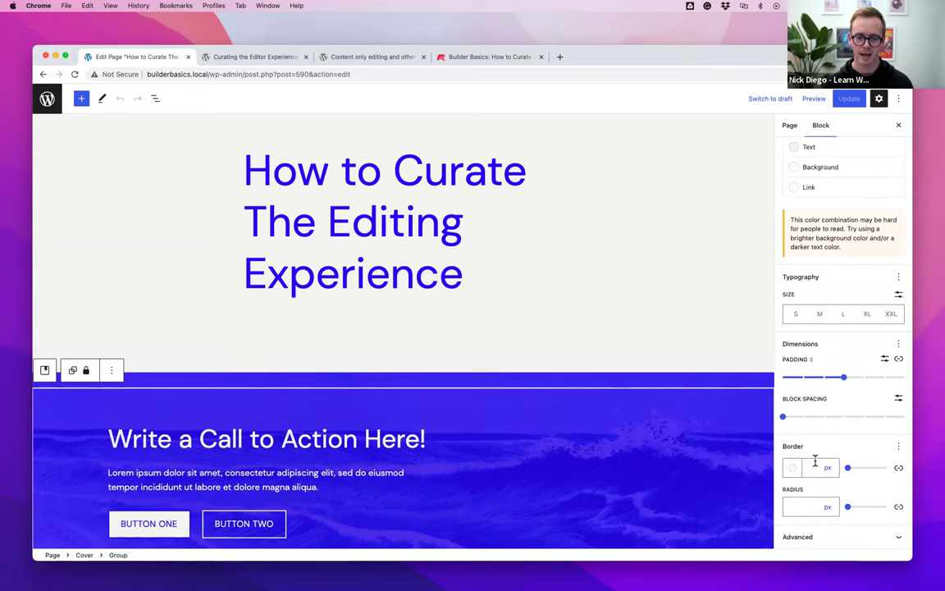
{"action": "scroll", "coordinate": [491, 439], "scroll_direction": "down", "scroll_amount": 2}
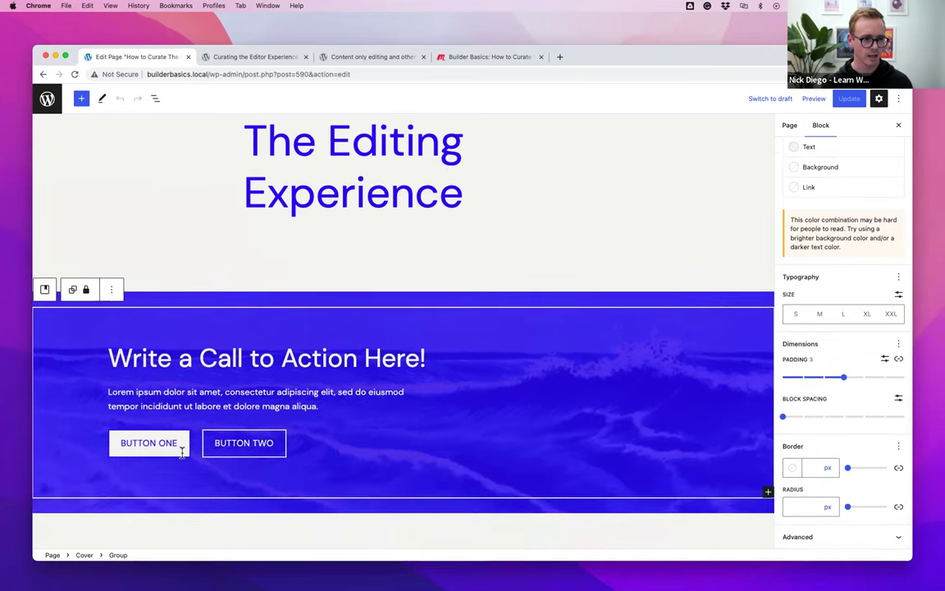
- Examine Button One's block settings for the border radius control
{"action": "left_click", "coordinate": [178, 444]}
{"action": "scroll", "coordinate": [821, 457], "scroll_direction": "down", "scroll_amount": 2}
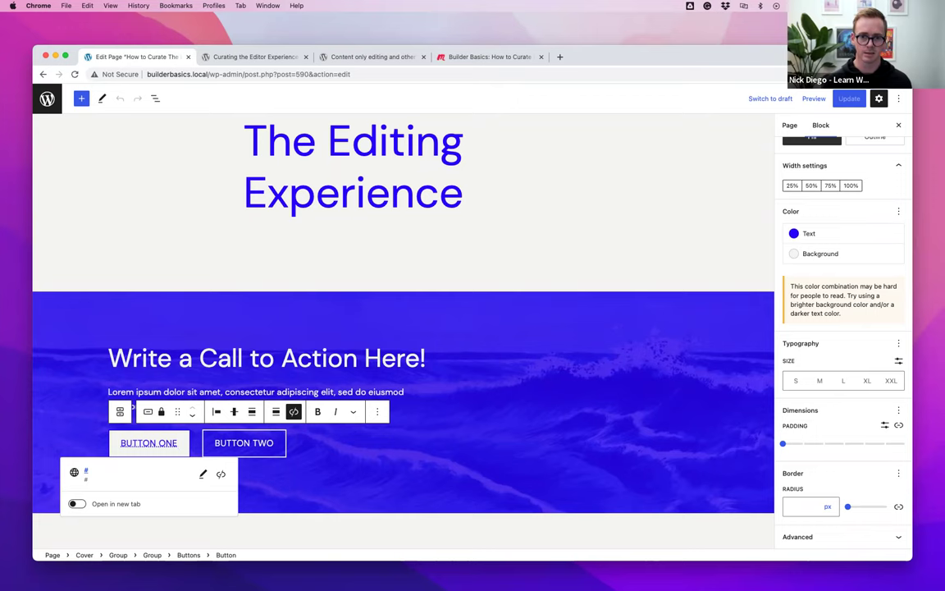
{"action": "left_click", "coordinate": [735, 355]}
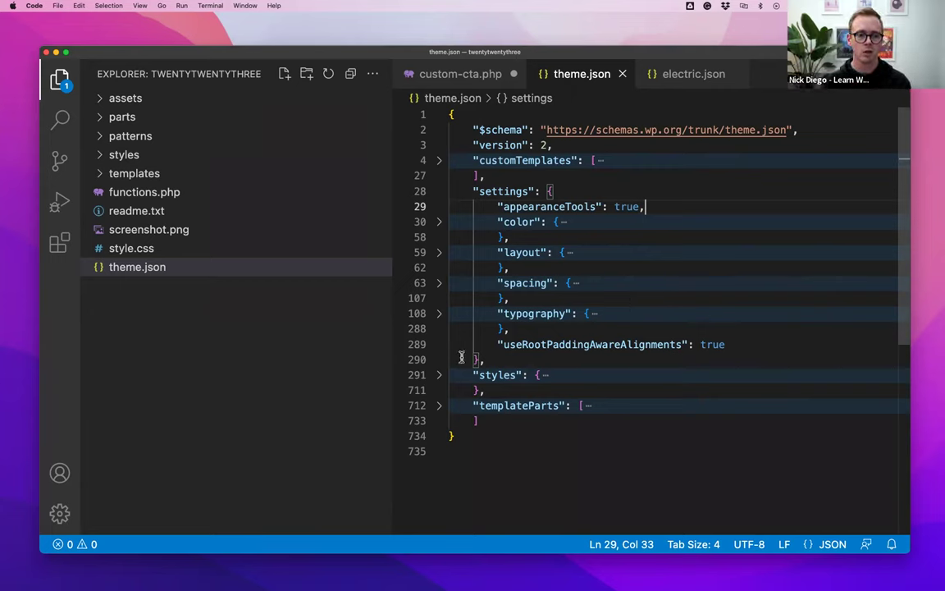
- Expand the "styles" section of theme.json and examine the block styles defined under "blocks"
{"action": "left_click", "coordinate": [439, 375]}
{"action": "scroll", "coordinate": [581, 380], "scroll_direction": "down", "scroll_amount": 4}
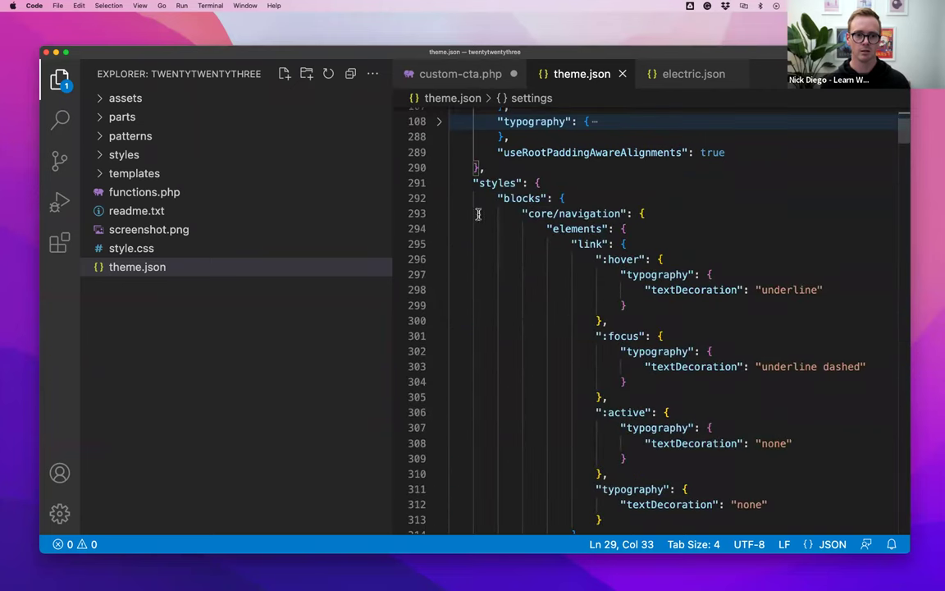
{"action": "scroll", "coordinate": [546, 277], "scroll_direction": "up", "scroll_amount": 2}
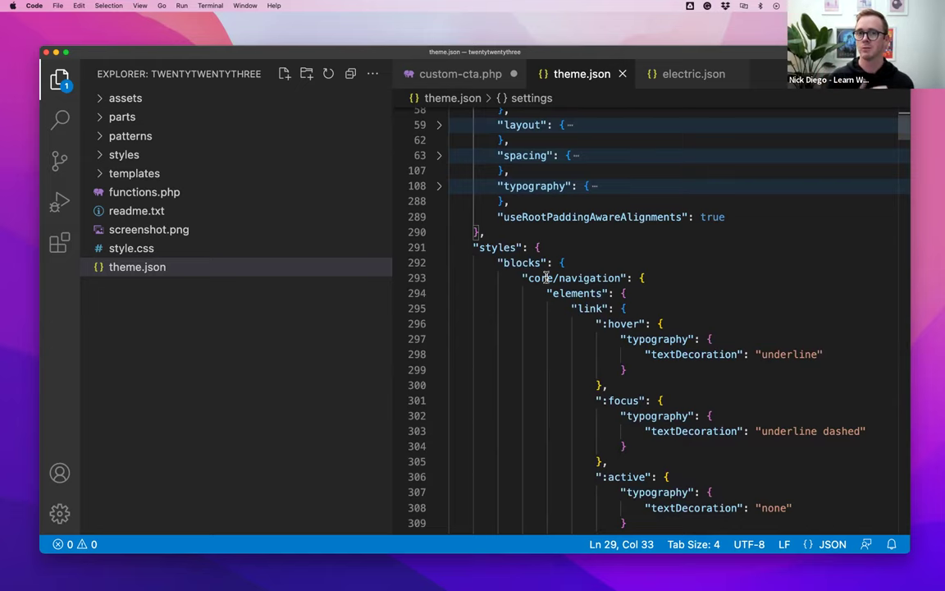
{"action": "scroll", "coordinate": [620, 258], "scroll_direction": "up", "scroll_amount": 4}
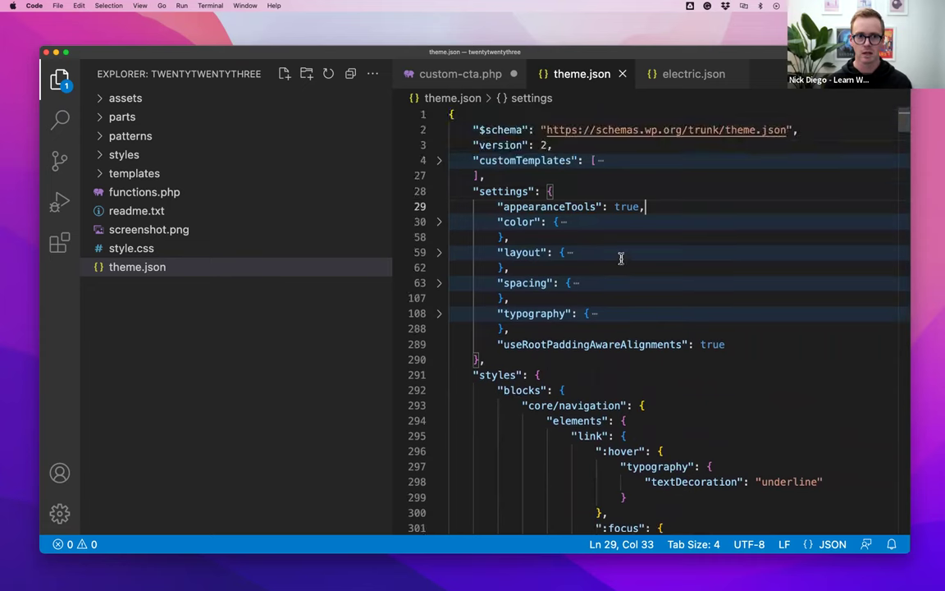
- Undo the deletion of the "border" and "blocks" settings, and delete only the global "border" entry
{"action": "left_click", "coordinate": [624, 237], "text": "shift"}
{"action": "key", "text": "cmd+z"}
{"action": "key", "text": "cmd+z"}
{"action": "left_click", "coordinate": [509, 252]}
{"action": "key", "text": "shift+Left"}
{"action": "left_click", "coordinate": [444, 222], "text": "shift"}
{"action": "key", "text": "BackSpace"}
{"action": "key", "text": "BackSpace"}
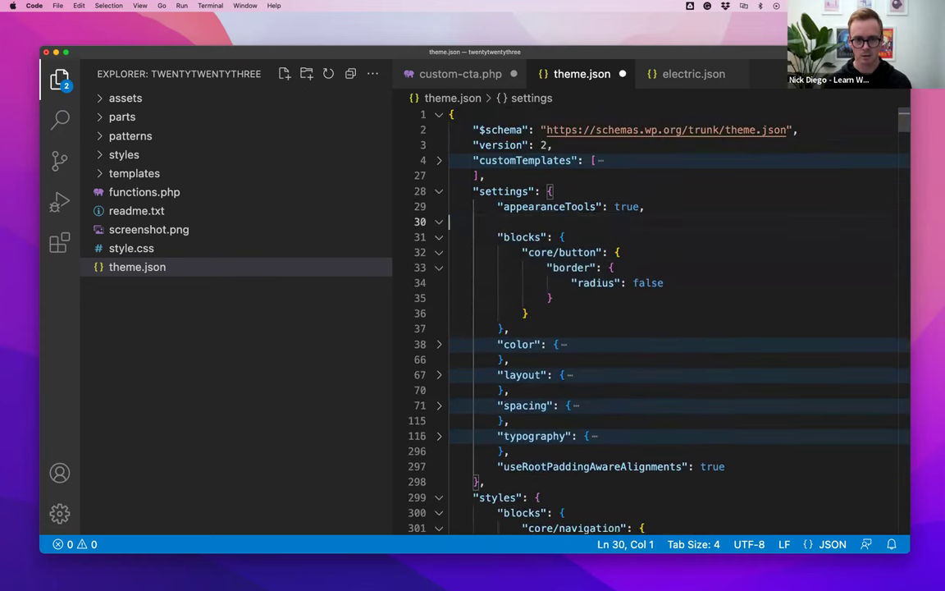
- Copy the whole "core/button" entry with its border radius from the "blocks" settings
{"action": "mouse_move", "coordinate": [588, 201]}
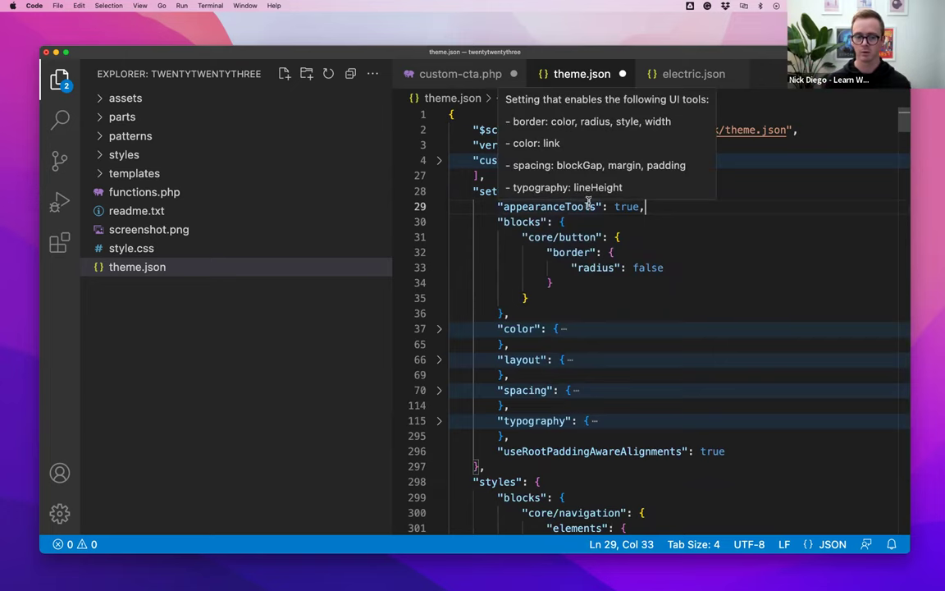
{"action": "scroll", "coordinate": [719, 319], "scroll_direction": "down", "scroll_amount": 5}
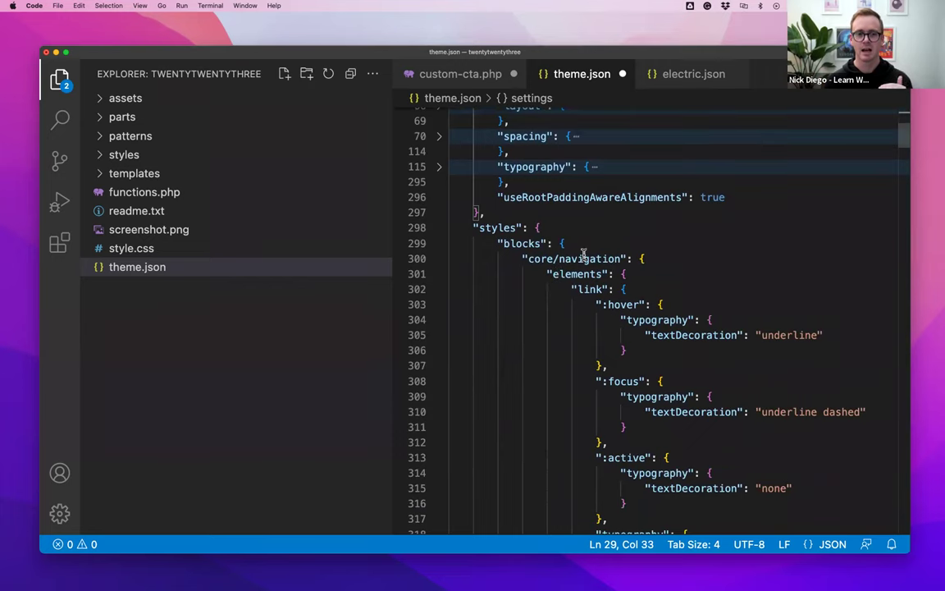
{"action": "scroll", "coordinate": [556, 273], "scroll_direction": "up", "scroll_amount": 6}
{"action": "left_click", "coordinate": [577, 252]}
{"action": "left_click_drag", "start_coordinate": [529, 298], "coordinate": [449, 238]}
{"action": "left_click", "coordinate": [545, 301]}
{"action": "left_click_drag", "start_coordinate": [544, 301], "coordinate": [410, 236]}
{"action": "key", "text": "super+c"}
- Paste the core/button entry as the first item of "blocks" under "styles", above core/navigation
{"action": "scroll", "coordinate": [636, 305], "scroll_direction": "down", "scroll_amount": 7}
{"action": "scroll", "coordinate": [636, 306], "scroll_direction": "down", "scroll_amount": 2}
{"action": "scroll", "coordinate": [599, 213], "scroll_direction": "up", "scroll_amount": 3}
{"action": "left_click", "coordinate": [565, 205]}
{"action": "key", "text": "Return"}
{"action": "key", "text": "super+v"}
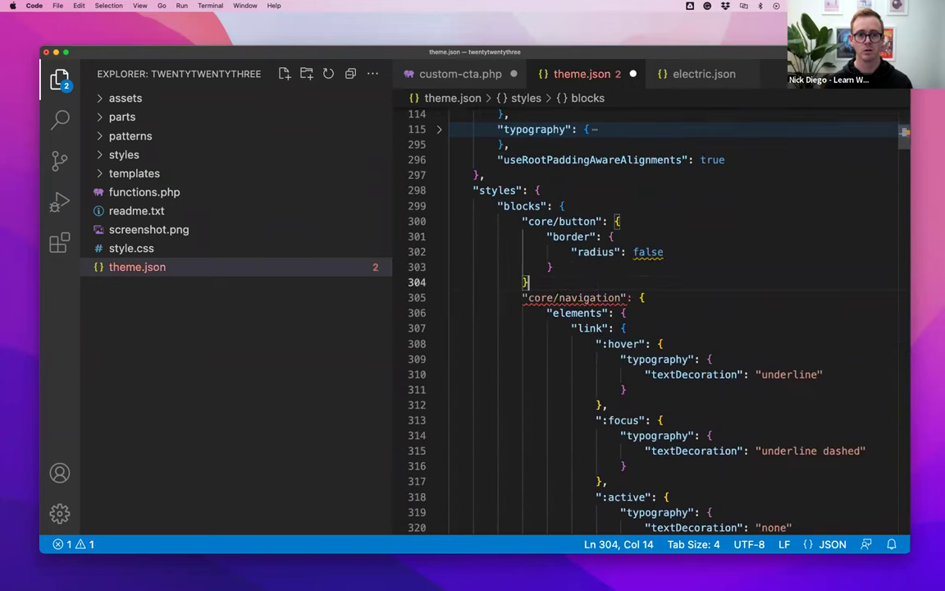
- Set the core/button style's border radius to "4px", add a comma after the entry's closing brace, and save theme.json
{"action": "double_click", "coordinate": [635, 252]}
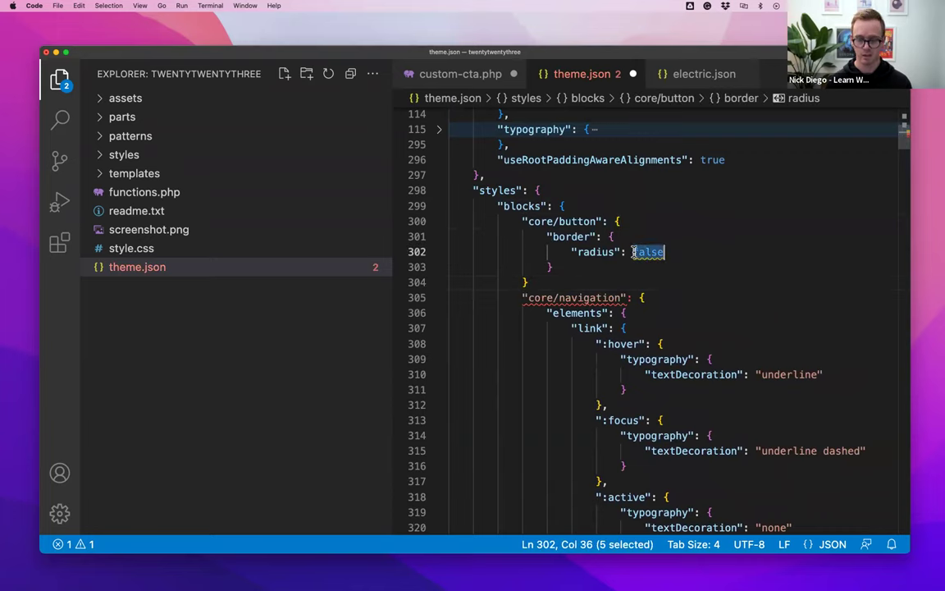
{"action": "type", "text": "\"4px"}
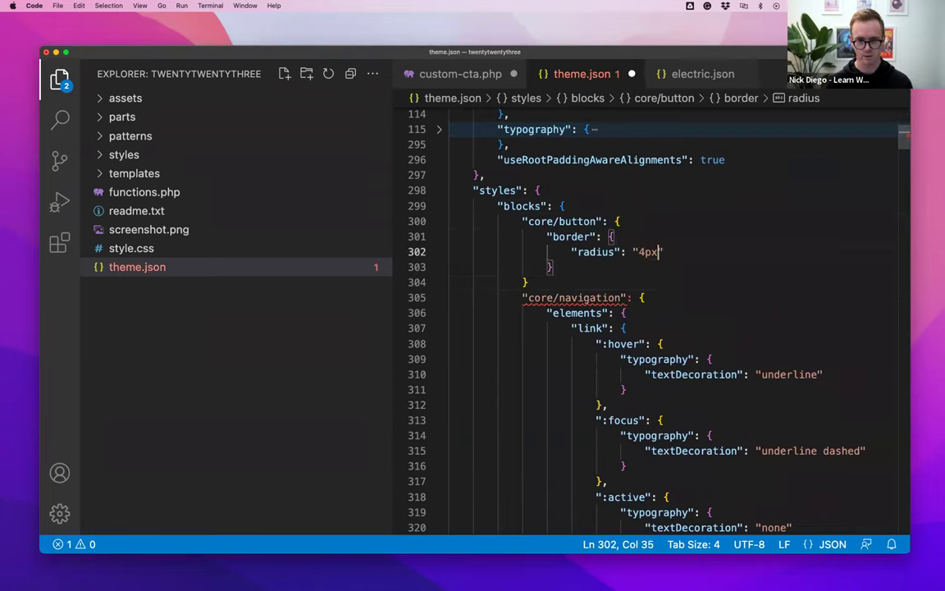
{"action": "left_click", "coordinate": [561, 285]}
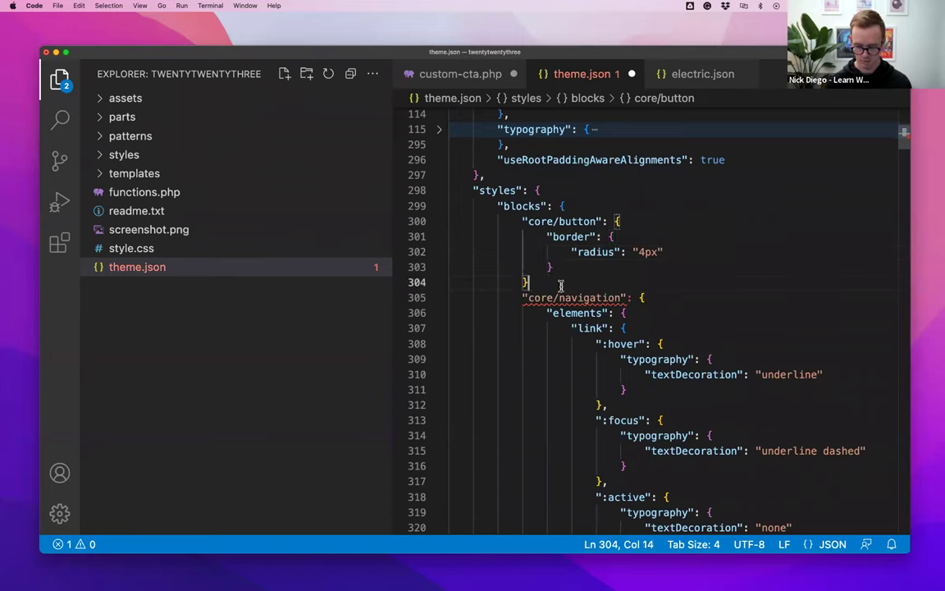
{"action": "type", "text": ","}
{"action": "key", "text": "super+s"}
- Switch to Chrome and reload the page editor to check the call-to-action buttons' corners
{"action": "left_click", "coordinate": [720, 247]}
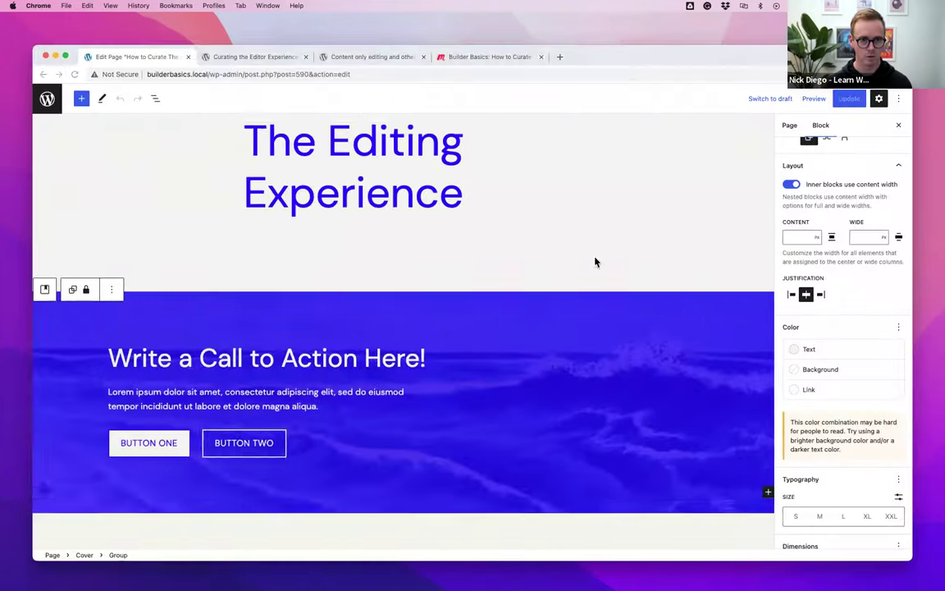
{"action": "key", "text": "super+r"}
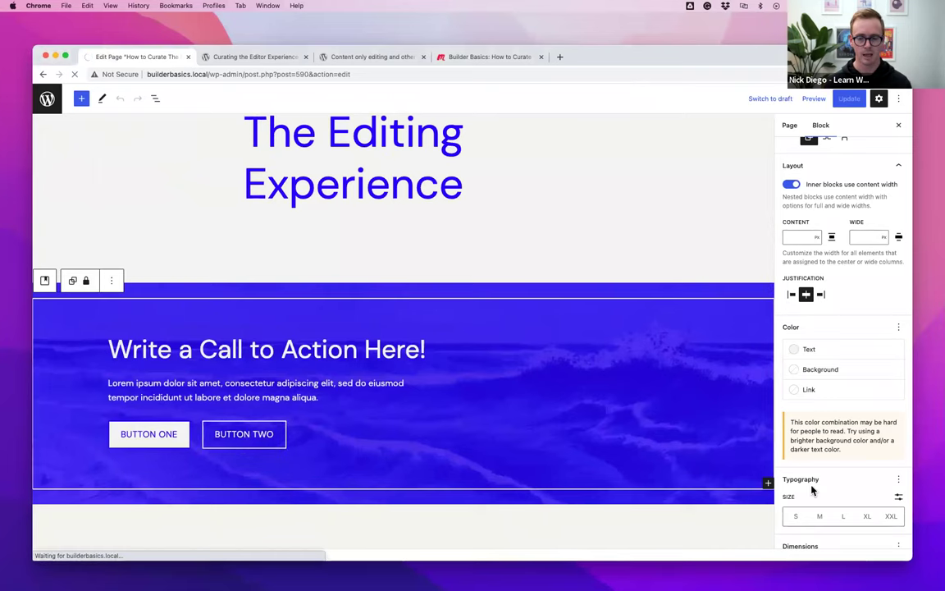
{"action": "scroll", "coordinate": [401, 368], "scroll_direction": "down", "scroll_amount": 3}
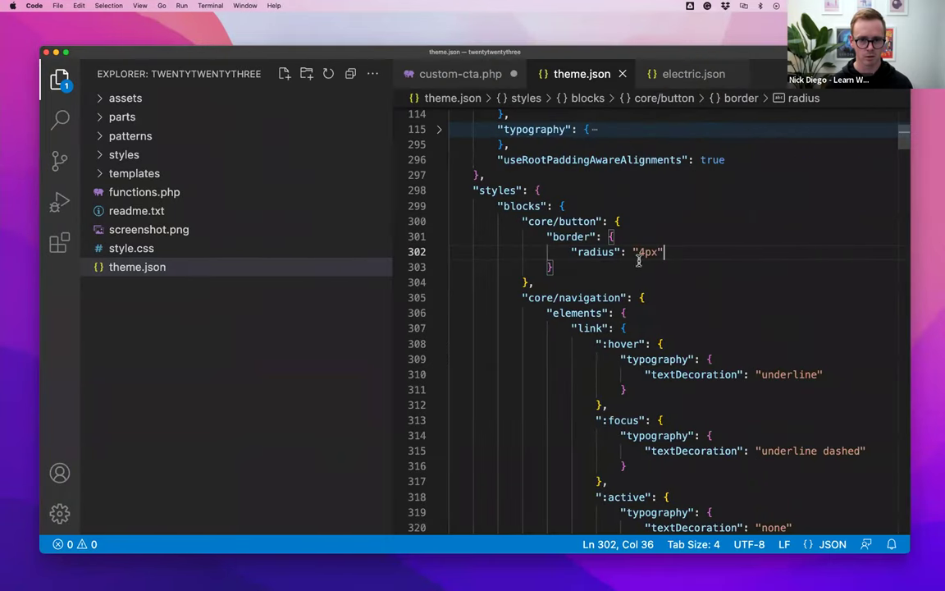
- Switch back to VS Code, set the core/button style's border radius to "20px", and save theme.json
{"action": "key", "text": "Left"}
{"action": "key", "text": "Left"}
{"action": "key", "text": "Left"}
{"action": "key", "text": "BackSpace"}
{"action": "type", "text": "20"}
{"action": "key", "text": "super+s"}
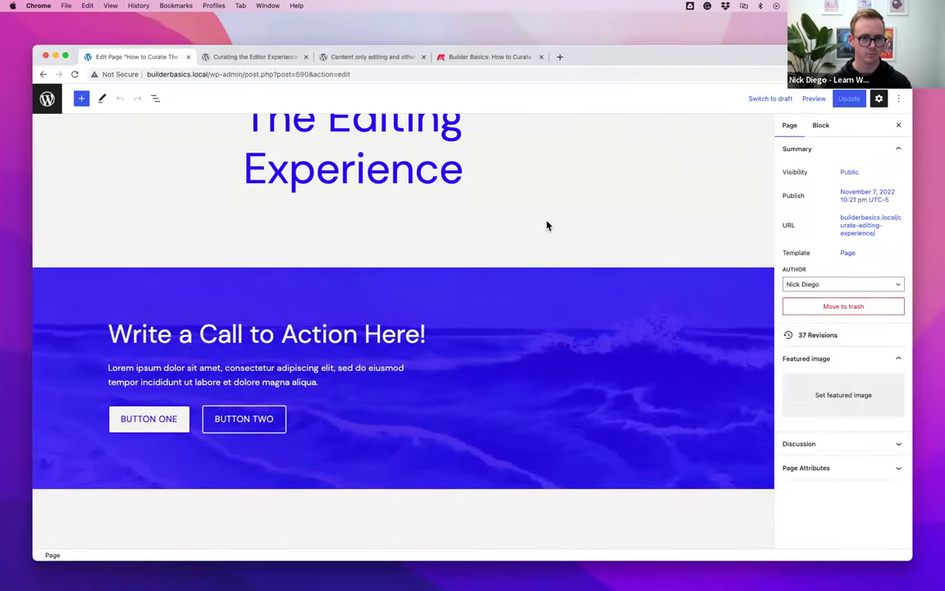
- Reload the page editor in Chrome and inspect Button One's corners and block settings
{"action": "left_click", "coordinate": [562, 251]}
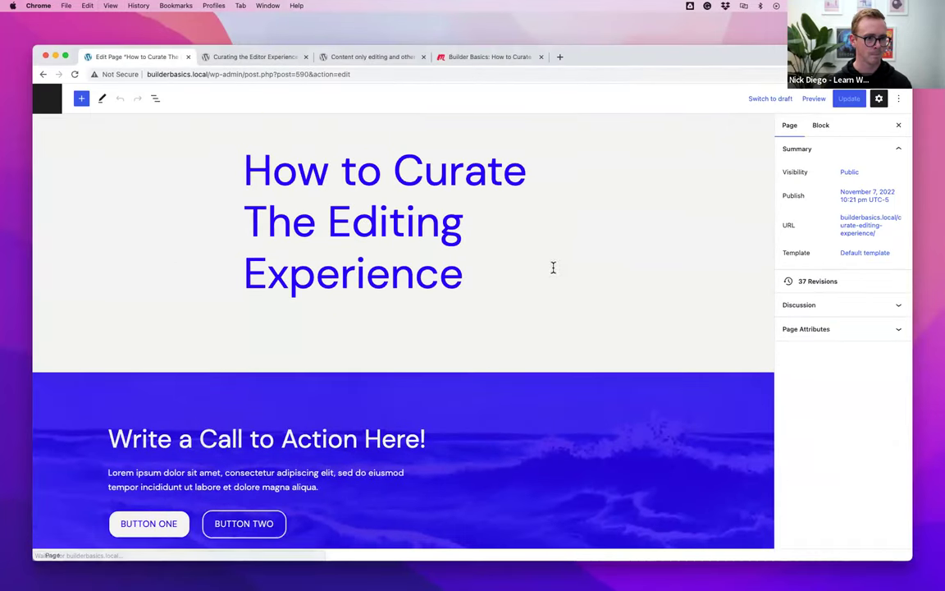
{"action": "scroll", "coordinate": [480, 358], "scroll_direction": "down", "scroll_amount": 3}
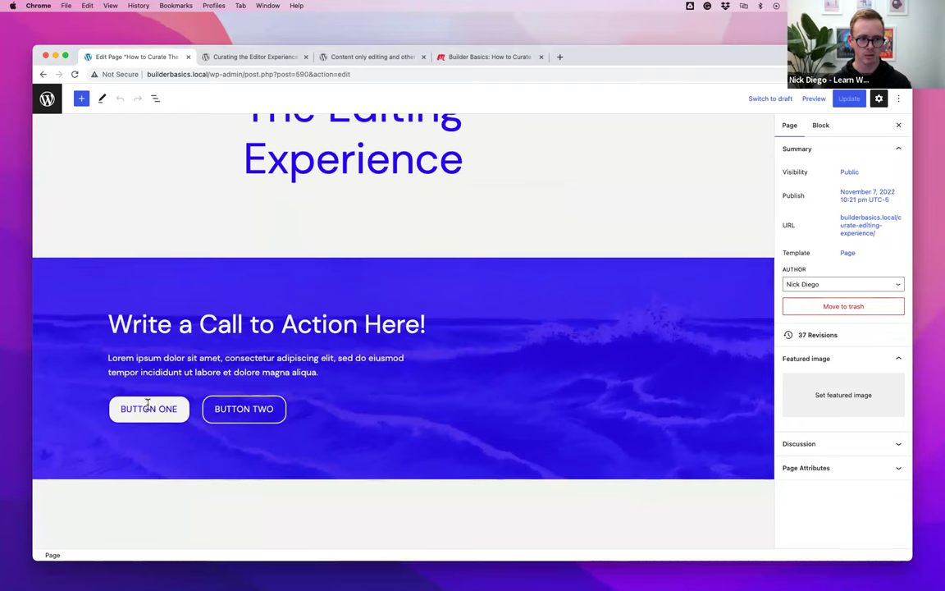
{"action": "left_click", "coordinate": [148, 405]}
{"action": "scroll", "coordinate": [853, 484], "scroll_direction": "down", "scroll_amount": 1}
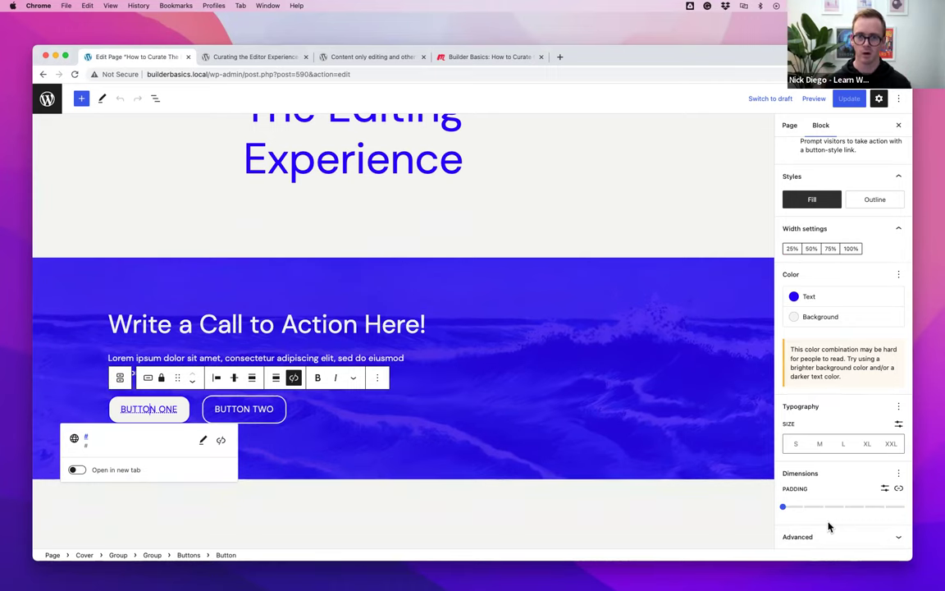
- Return to theme.json in VS Code and review the core/button entries under "settings" and "styles"
{"action": "key", "text": "ctrl+Right"}
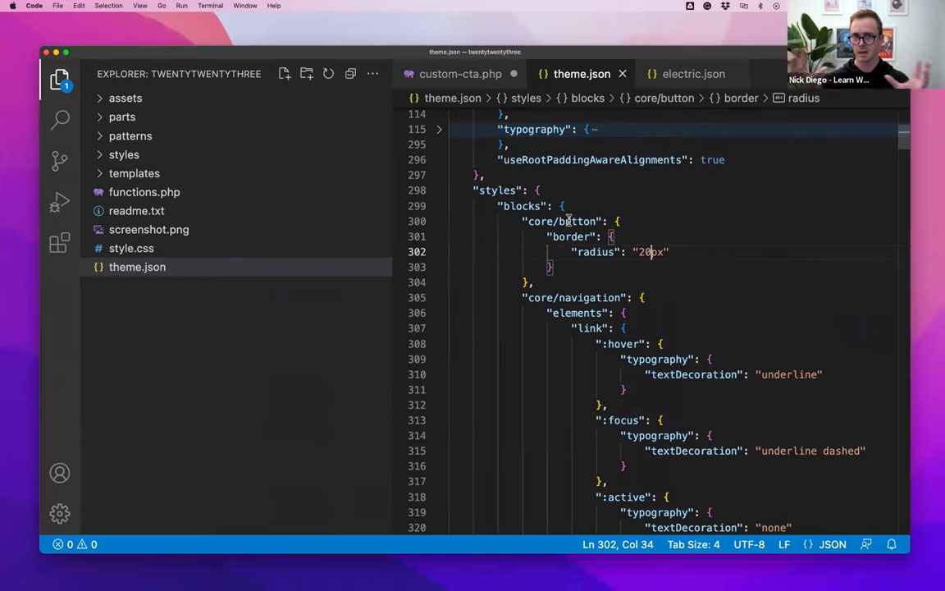
{"action": "scroll", "coordinate": [567, 276], "scroll_direction": "up", "scroll_amount": 5}
{"action": "scroll", "coordinate": [550, 246], "scroll_direction": "down", "scroll_amount": 1}
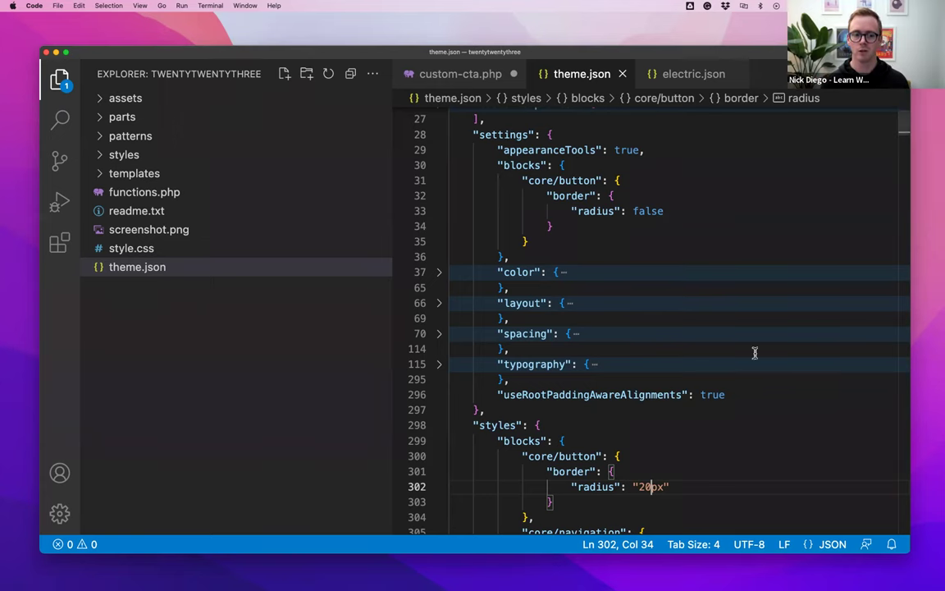
{"action": "scroll", "coordinate": [755, 353], "scroll_direction": "down", "scroll_amount": 5}
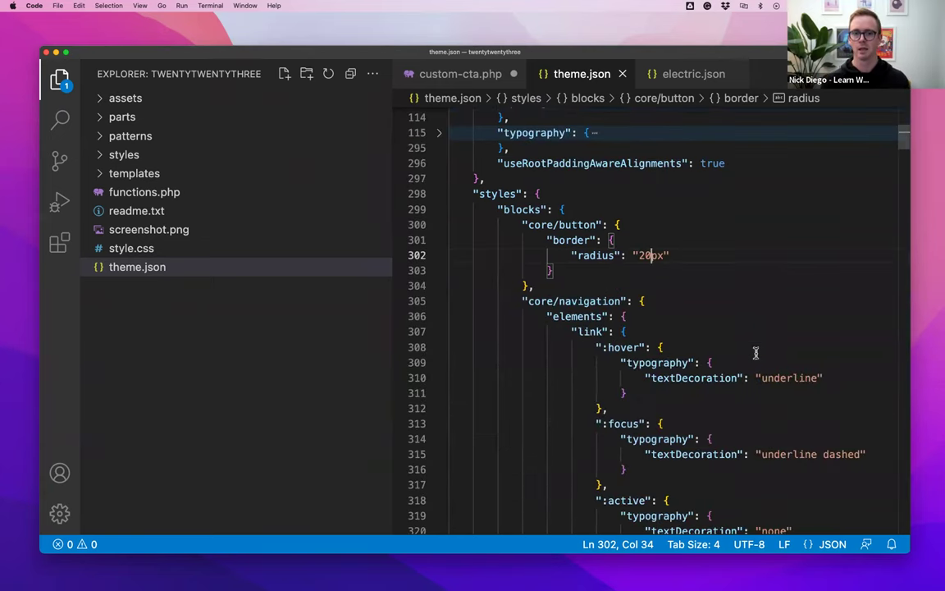
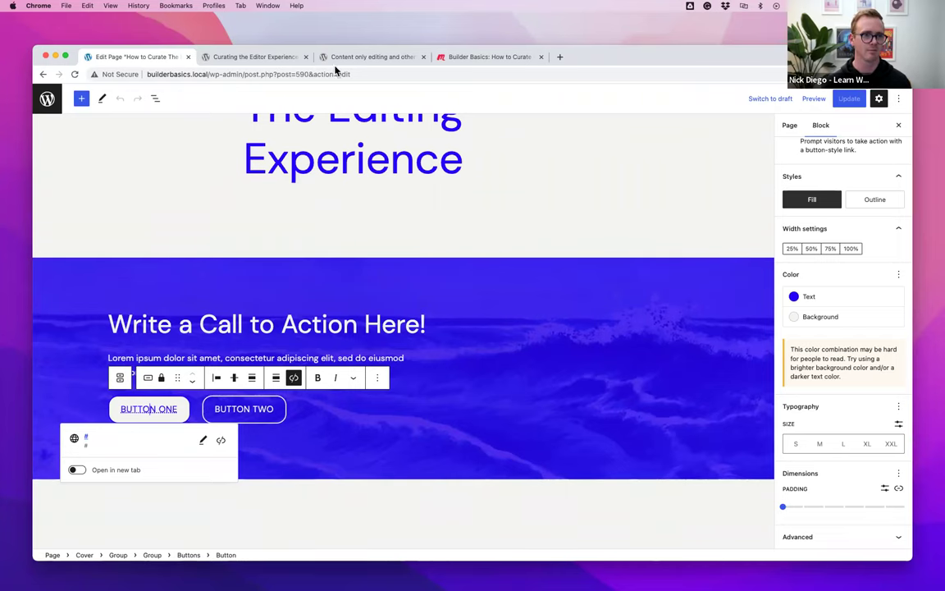
- Open the "Content only editing and other locking updates" article in Chrome and select its web address
{"action": "left_click", "coordinate": [367, 57]}
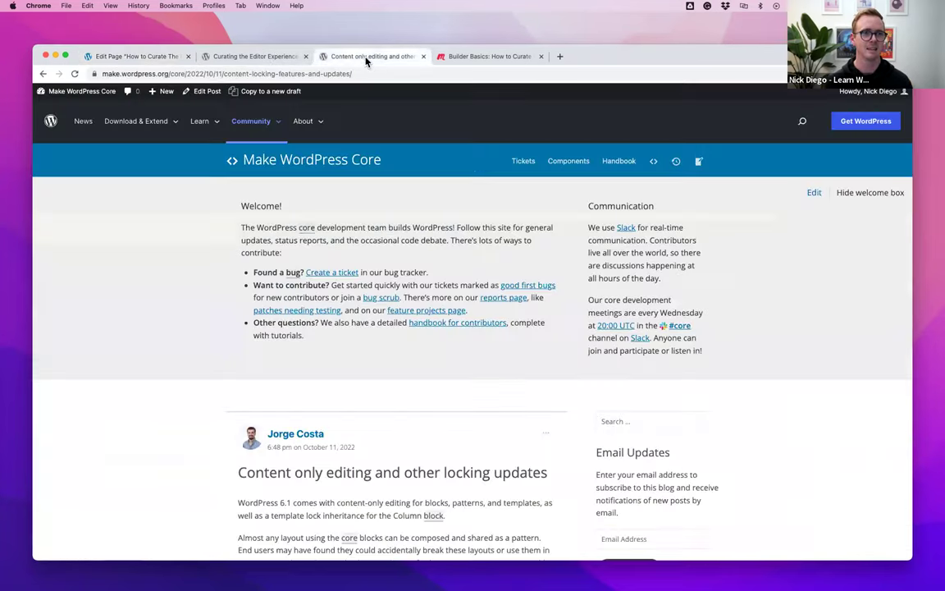
{"action": "left_click", "coordinate": [250, 73]}
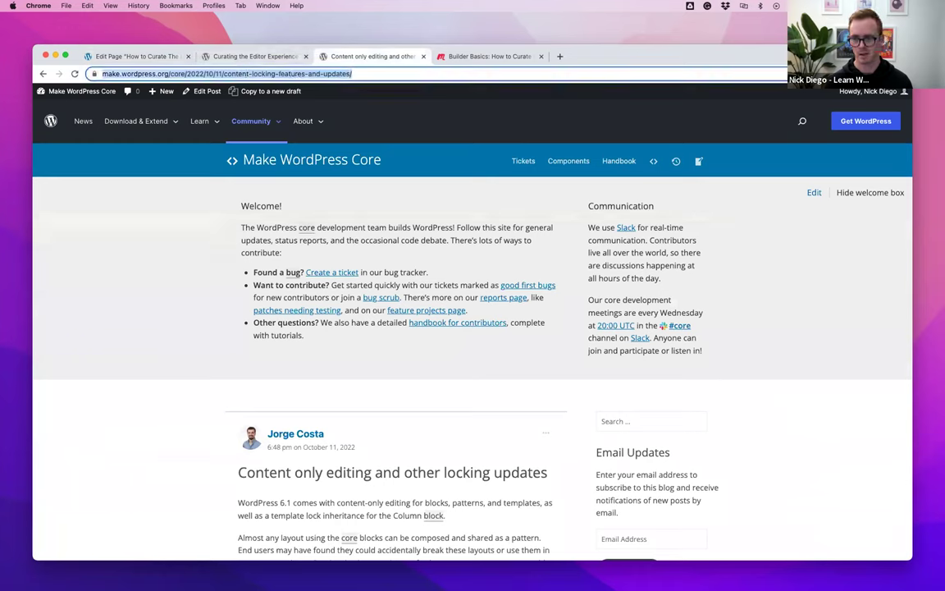
{"action": "key", "text": "super+Tab"}
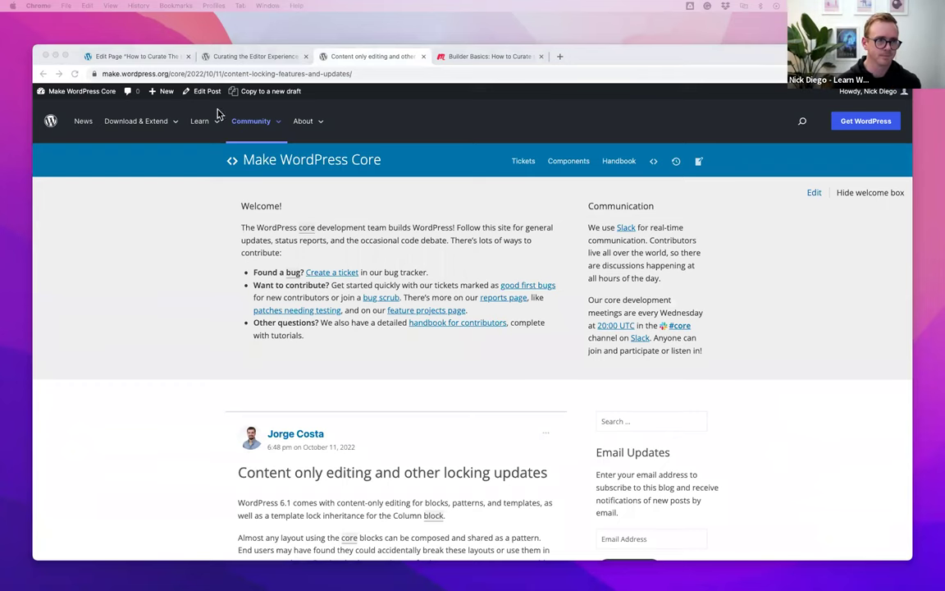
- Return to the page editor and examine the block options of the call-to-action cover, heading, paragraph and Button Two
{"action": "left_click", "coordinate": [150, 61]}
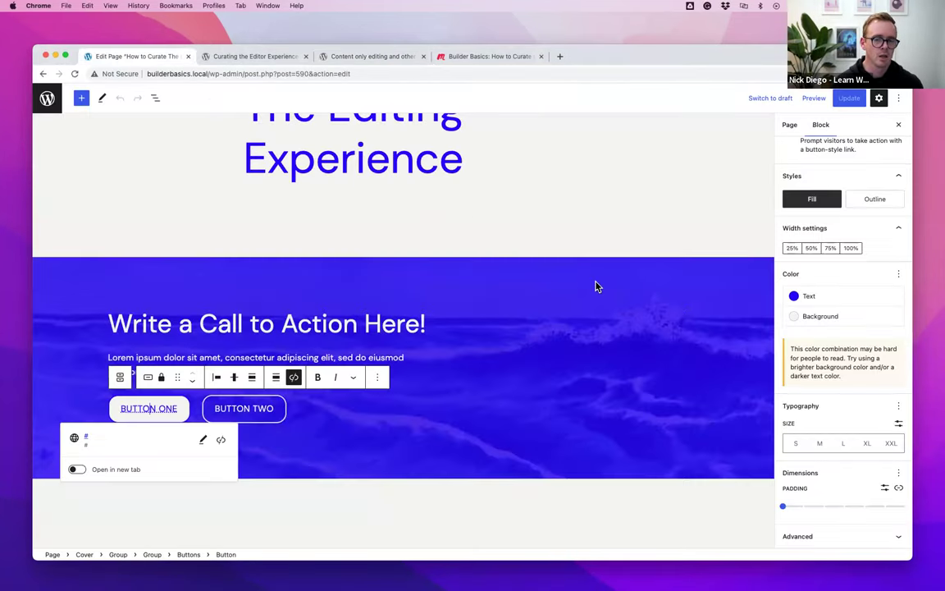
{"action": "scroll", "coordinate": [596, 286], "scroll_direction": "down", "scroll_amount": 2}
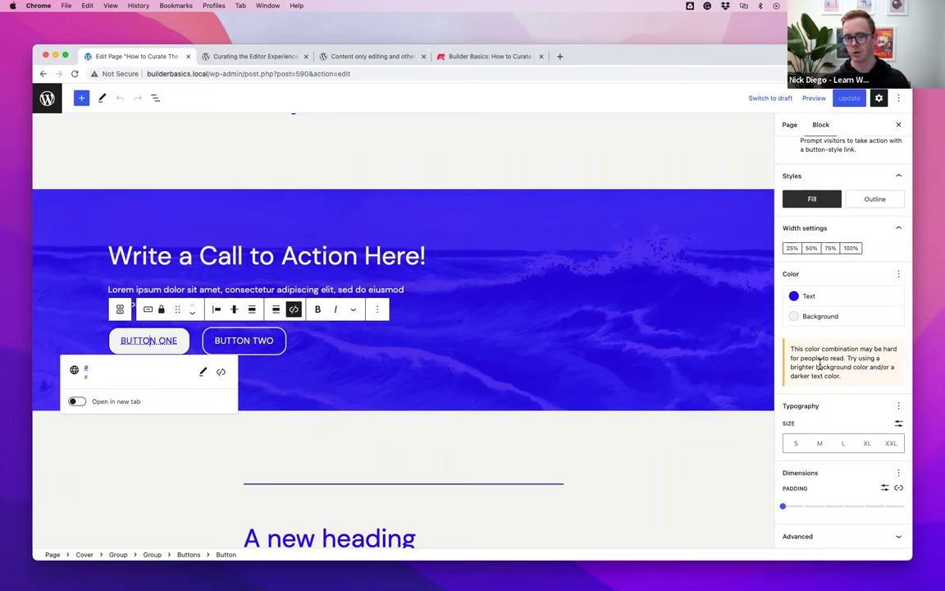
{"action": "left_click", "coordinate": [428, 203]}
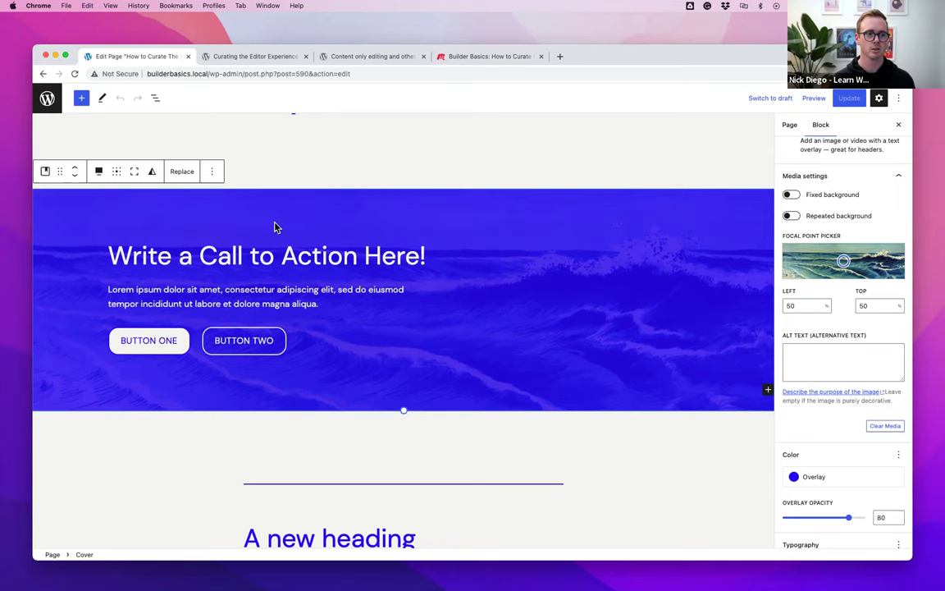
{"action": "scroll", "coordinate": [242, 198], "scroll_direction": "up", "scroll_amount": 1}
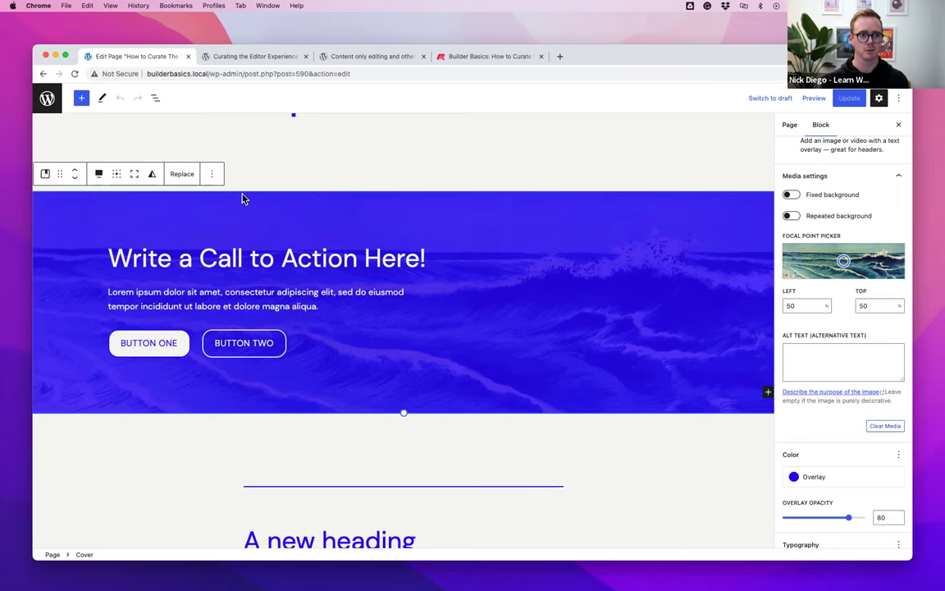
{"action": "left_click", "coordinate": [279, 259]}
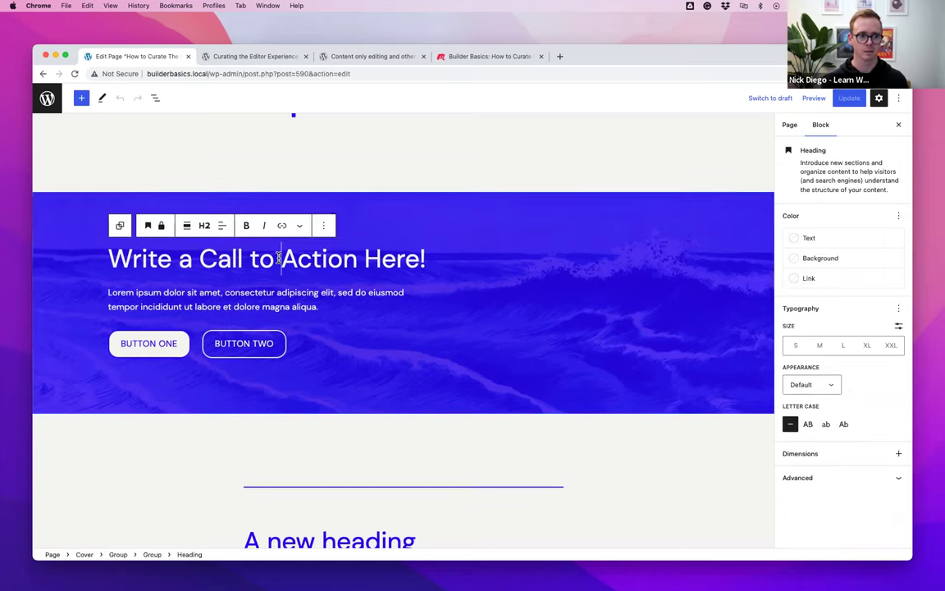
{"action": "left_click", "coordinate": [256, 295]}
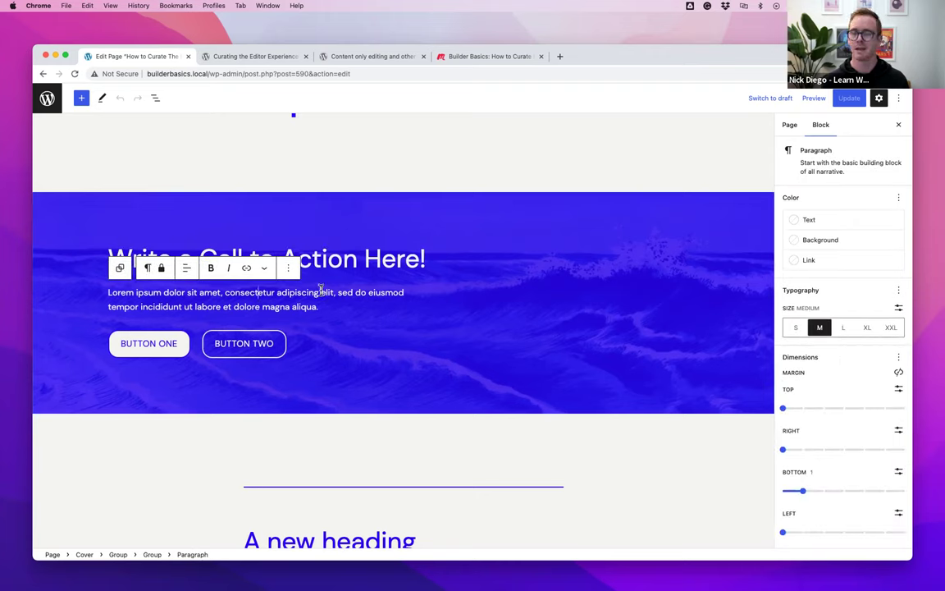
{"action": "left_click", "coordinate": [249, 343]}
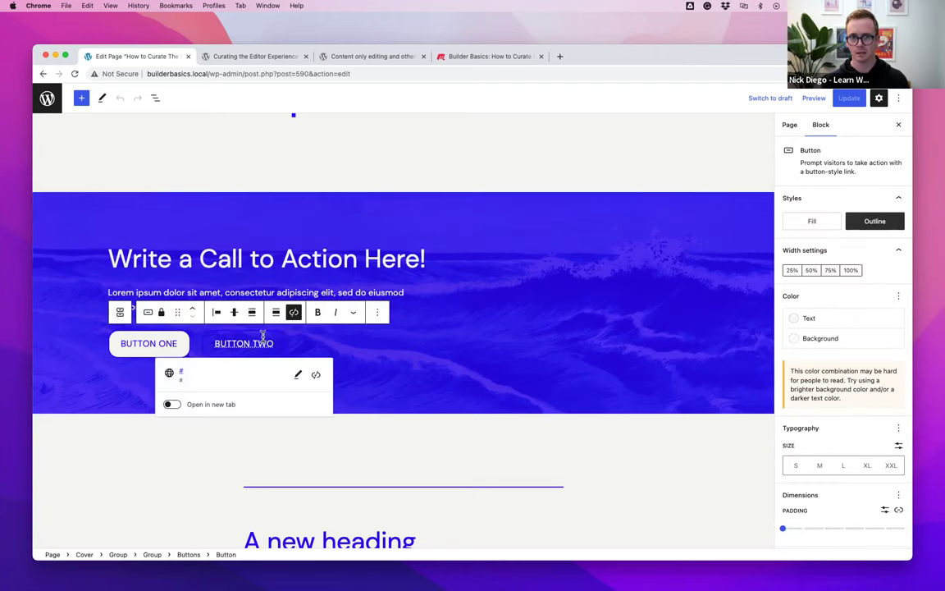
{"action": "left_click", "coordinate": [292, 293]}
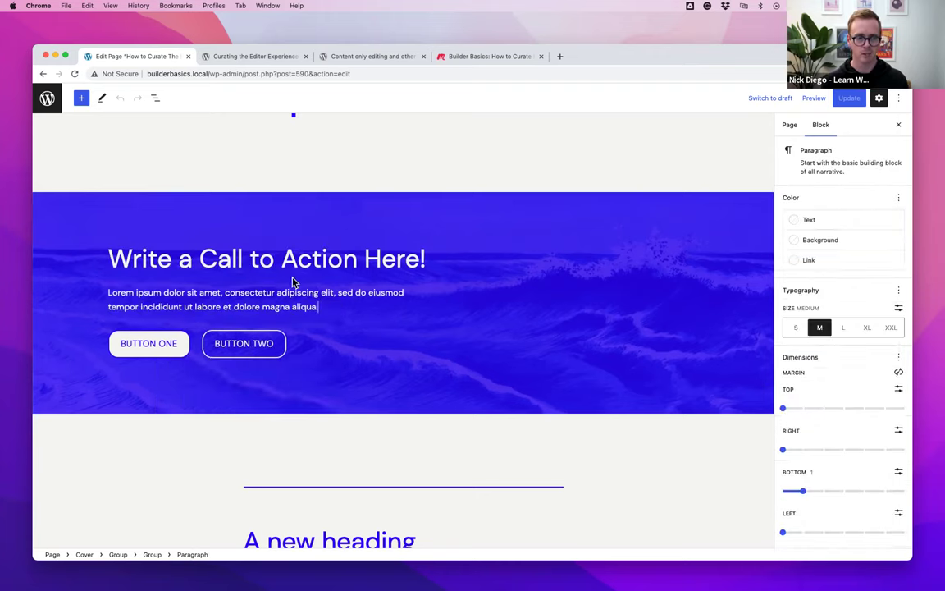
{"action": "left_click", "coordinate": [308, 232]}
{"action": "left_click", "coordinate": [325, 203]}
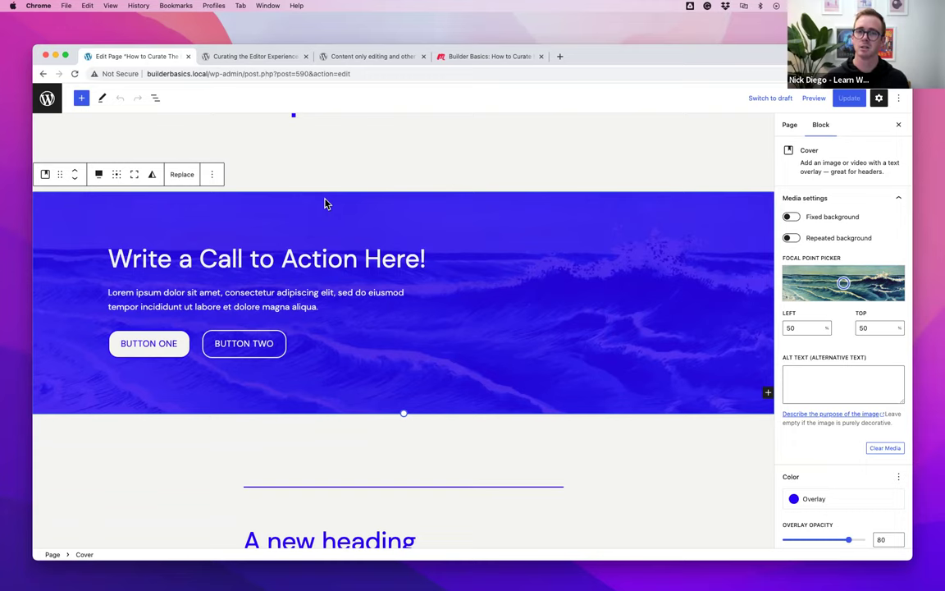
- Show the padding and margin controls for the call-to-action heading and unlink its padding sides
{"action": "left_click", "coordinate": [359, 259]}
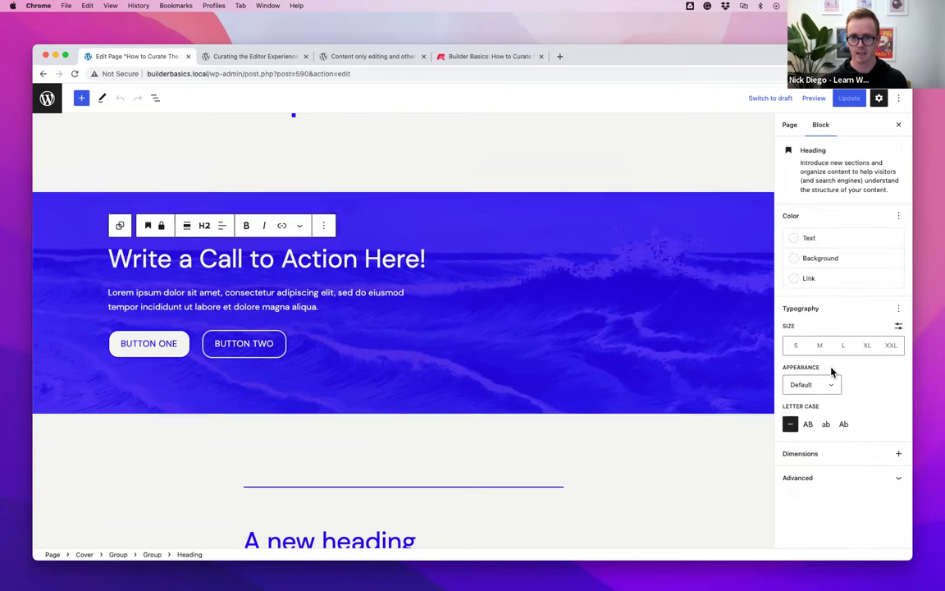
{"action": "left_click", "coordinate": [899, 454]}
{"action": "left_click", "coordinate": [842, 492]}
{"action": "left_click", "coordinate": [827, 511]}
{"action": "scroll", "coordinate": [854, 451], "scroll_direction": "down", "scroll_amount": 1}
{"action": "left_click", "coordinate": [852, 459]}
{"action": "left_click", "coordinate": [898, 447]}
{"action": "scroll", "coordinate": [878, 482], "scroll_direction": "down", "scroll_amount": 3}
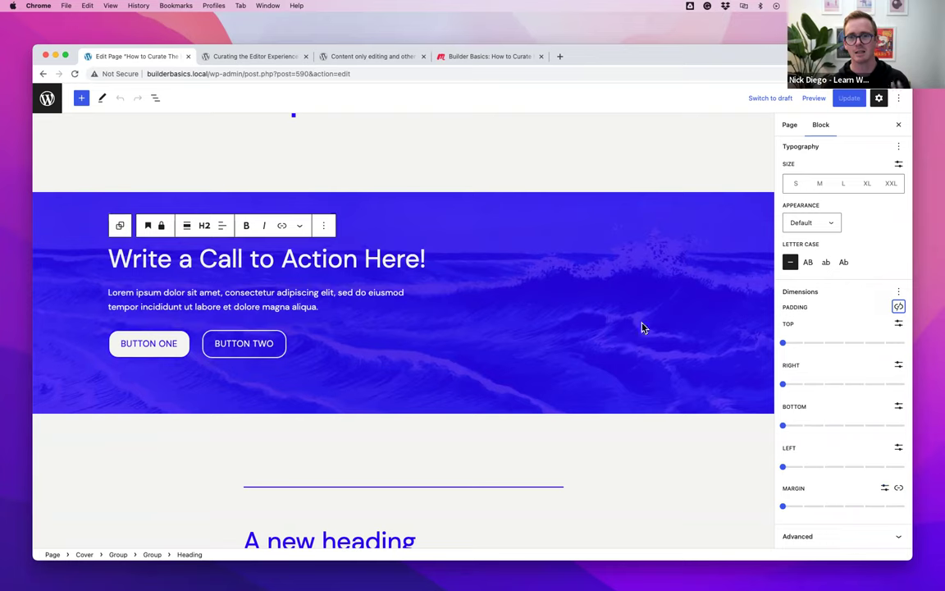
- Hide the block settings, show the list view, and remove all locks from the outer Group inside the Cover
{"action": "left_click", "coordinate": [897, 124]}
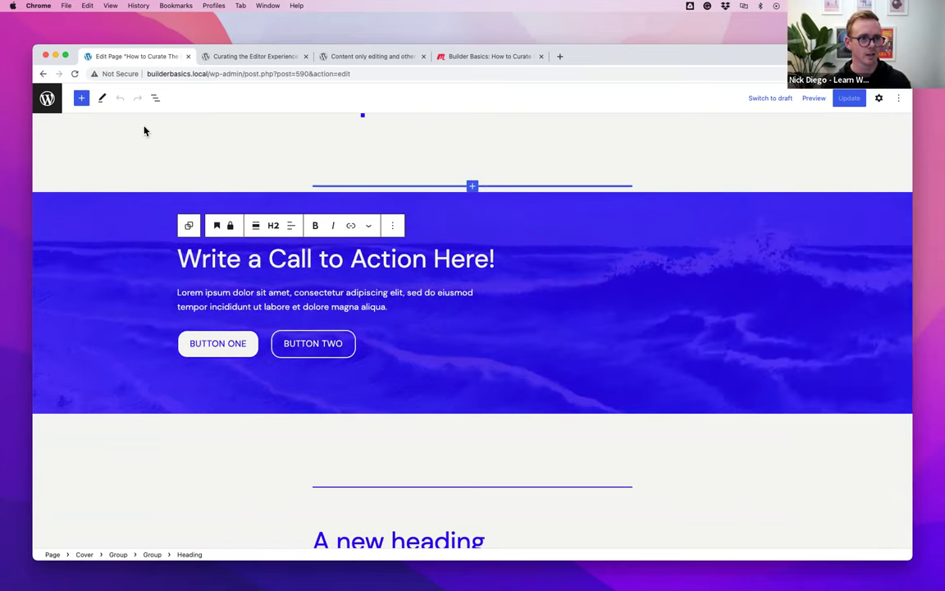
{"action": "left_click", "coordinate": [155, 98]}
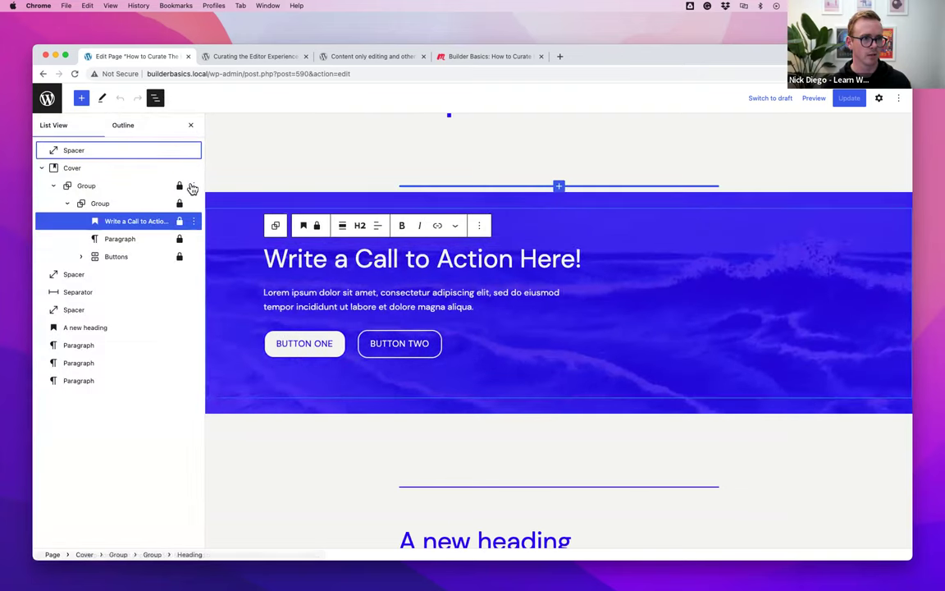
{"action": "left_click", "coordinate": [193, 186]}
{"action": "left_click", "coordinate": [217, 327]}
{"action": "left_click", "coordinate": [380, 288]}
{"action": "left_click", "coordinate": [554, 395]}
{"action": "key", "text": "Escape"}
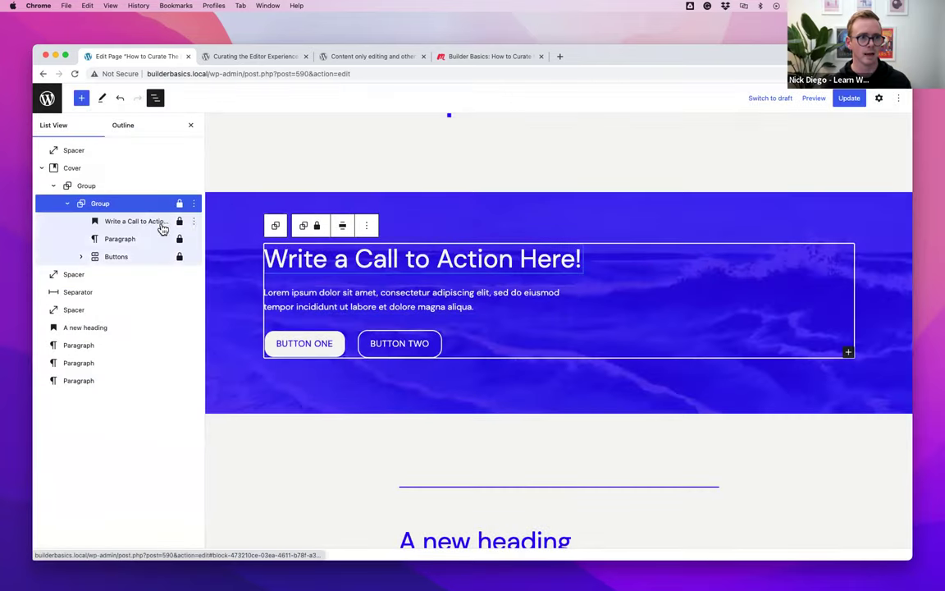
- Remove all locks from the inner Group that contains the call-to-action content
{"action": "left_click", "coordinate": [194, 203]}
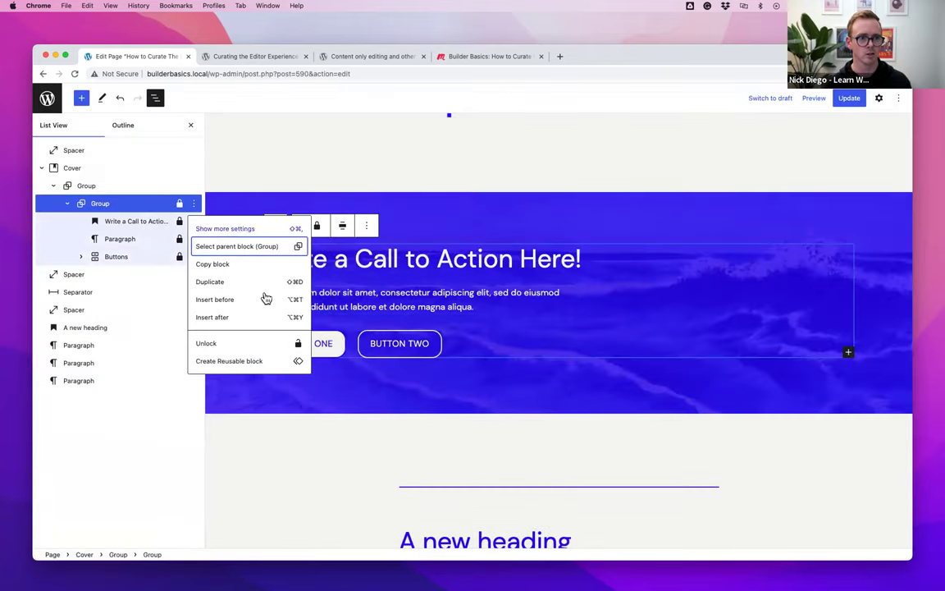
{"action": "left_click", "coordinate": [246, 346]}
{"action": "left_click", "coordinate": [381, 288]}
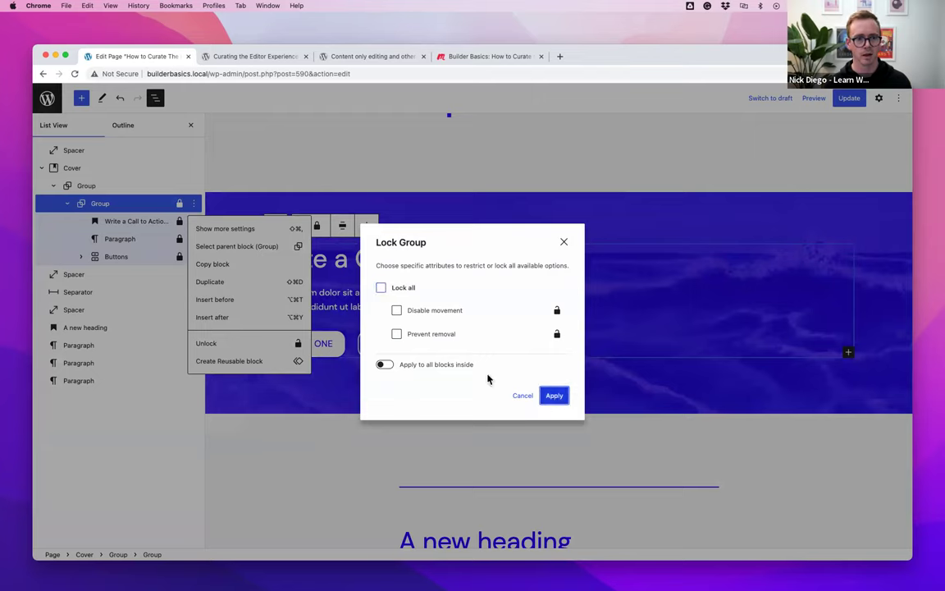
{"action": "left_click", "coordinate": [555, 396]}
- Remove all locks from the "Write a Call to Action Here!" heading
{"action": "left_click", "coordinate": [154, 221]}
{"action": "left_click", "coordinate": [479, 226]}
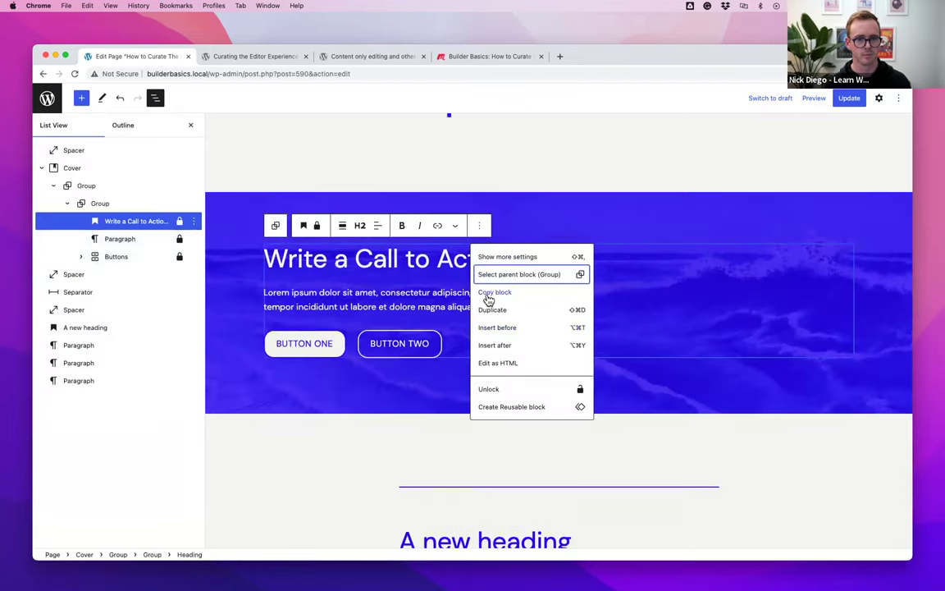
{"action": "left_click", "coordinate": [517, 390]}
{"action": "left_click", "coordinate": [381, 302]}
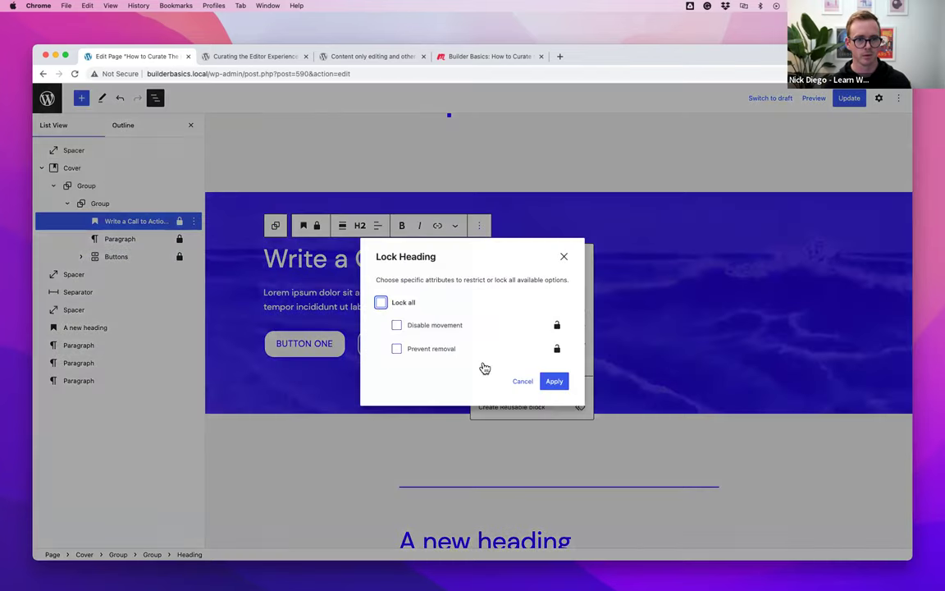
{"action": "left_click", "coordinate": [555, 383]}
- Remove all locks from the paragraph below the call-to-action heading
{"action": "left_click", "coordinate": [158, 239]}
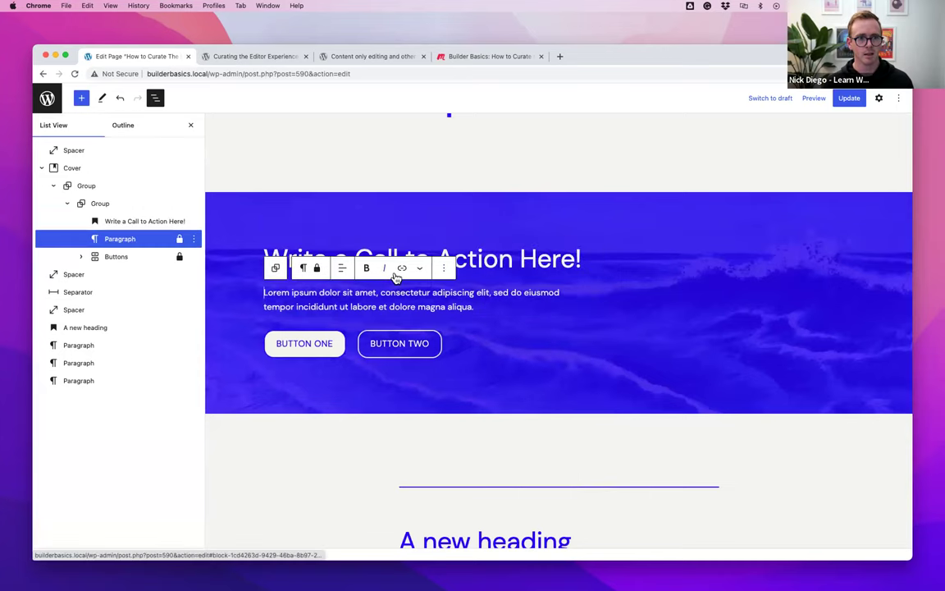
{"action": "left_click", "coordinate": [446, 265]}
{"action": "left_click", "coordinate": [479, 432]}
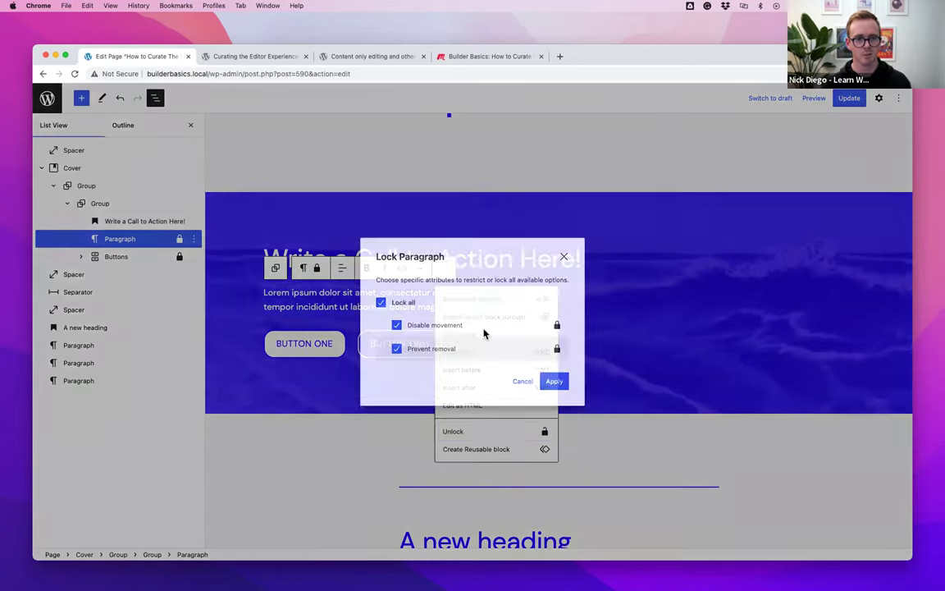
{"action": "left_click", "coordinate": [381, 302]}
{"action": "left_click", "coordinate": [555, 381]}
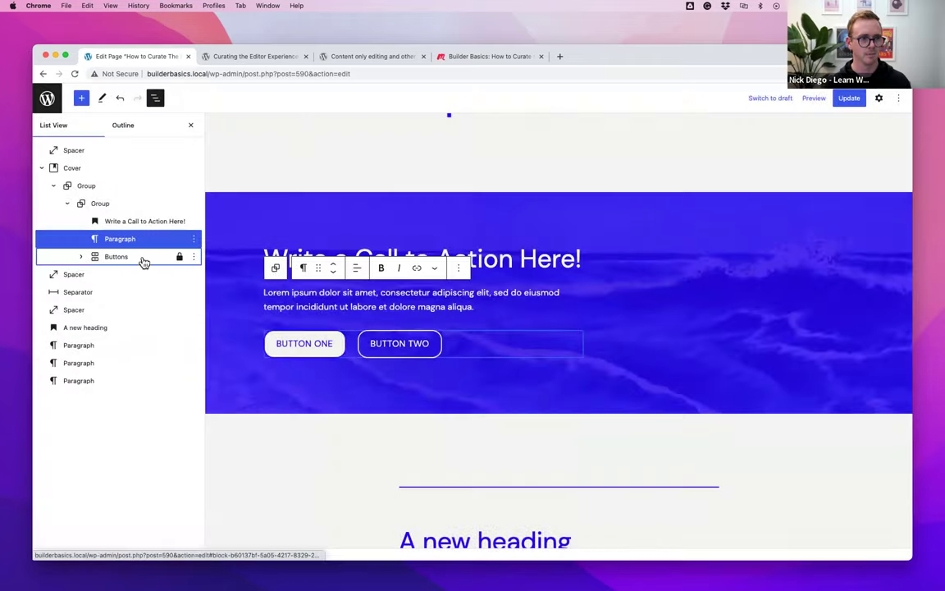
- Remove all locks from the Buttons block in the call-to-action pattern
{"action": "left_click", "coordinate": [144, 259]}
{"action": "left_click", "coordinate": [404, 311]}
{"action": "left_click", "coordinate": [447, 476]}
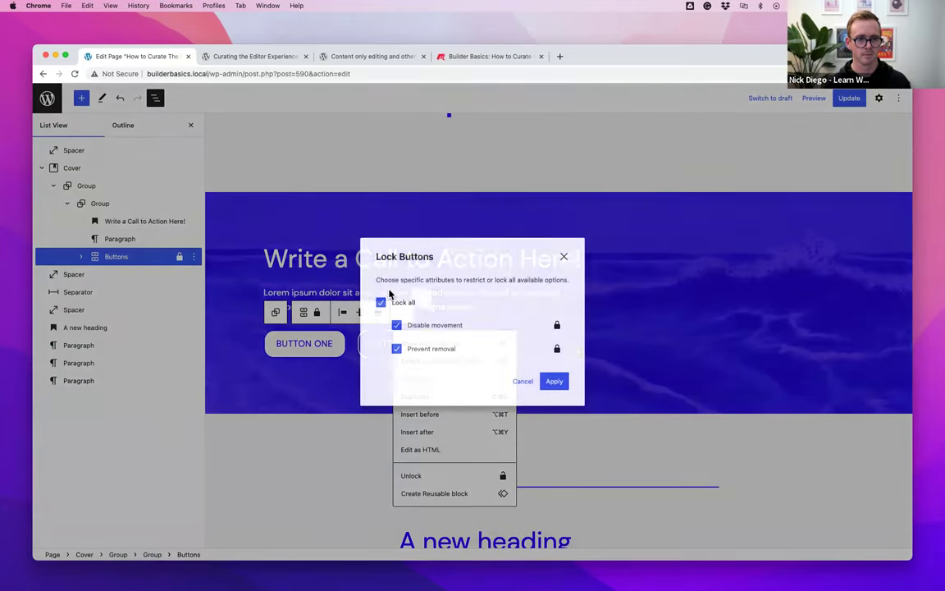
{"action": "left_click", "coordinate": [381, 302]}
{"action": "left_click", "coordinate": [554, 380]}
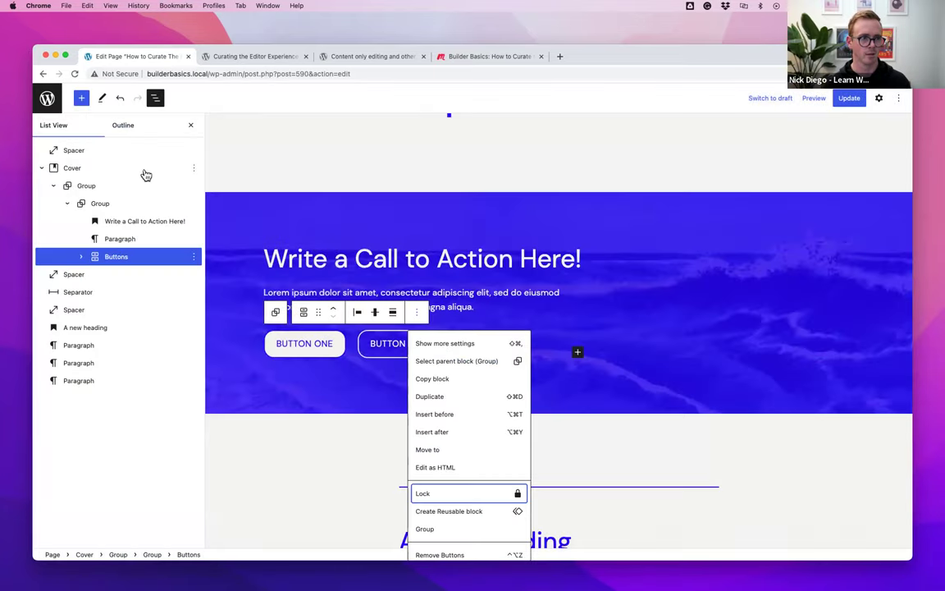
- Copy the whole call-to-action Cover block and switch to Visual Studio Code
{"action": "left_click", "coordinate": [146, 172]}
{"action": "left_click", "coordinate": [385, 174]}
{"action": "left_click", "coordinate": [399, 224]}
{"action": "key", "text": "ctrl+Right"}
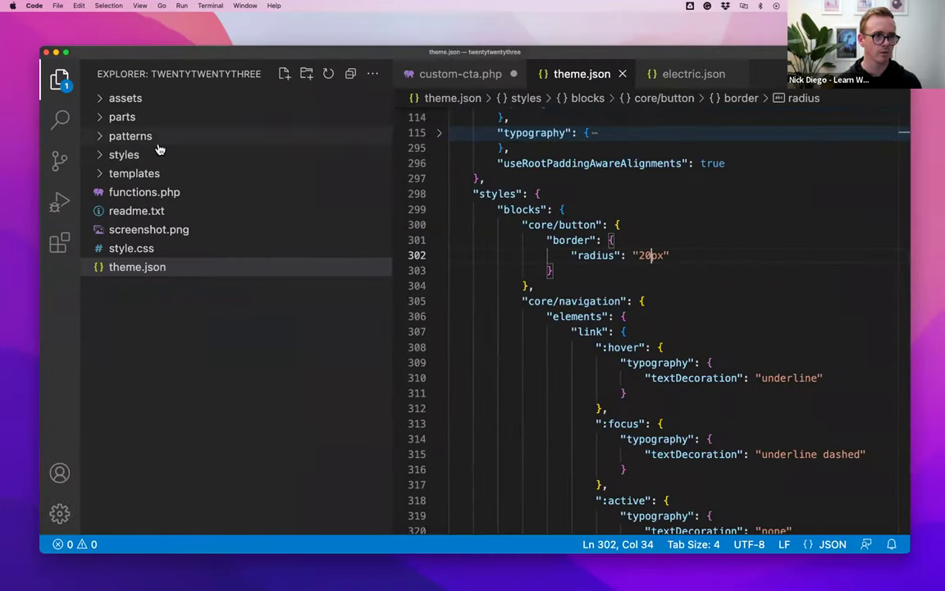
- Replace the block markup below the header in patterns/custom-cta.php with the copied Cover markup and save the file
{"action": "left_click", "coordinate": [131, 136]}
{"action": "left_click", "coordinate": [162, 154]}
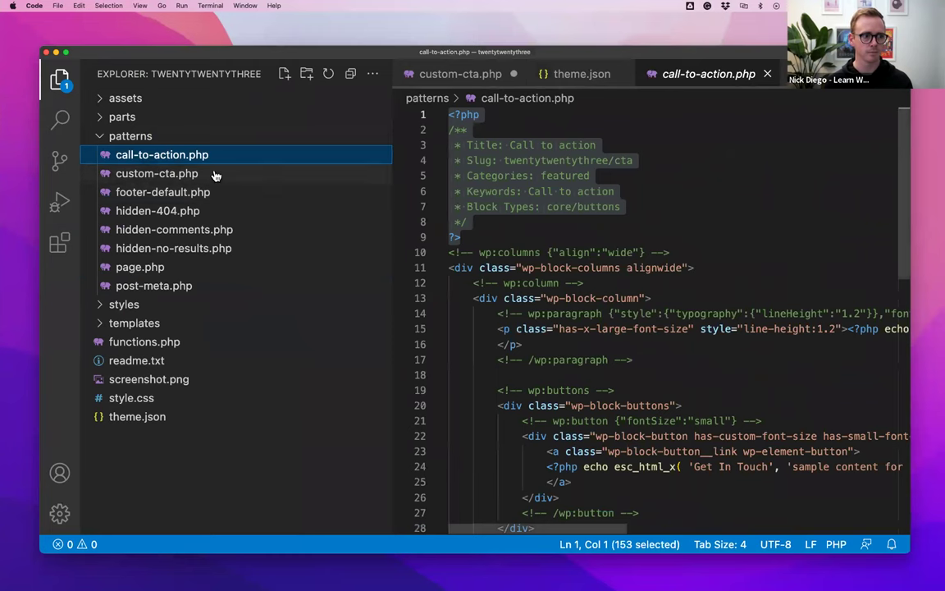
{"action": "left_click", "coordinate": [215, 174]}
{"action": "left_click_drag", "start_coordinate": [408, 174], "coordinate": [665, 528]}
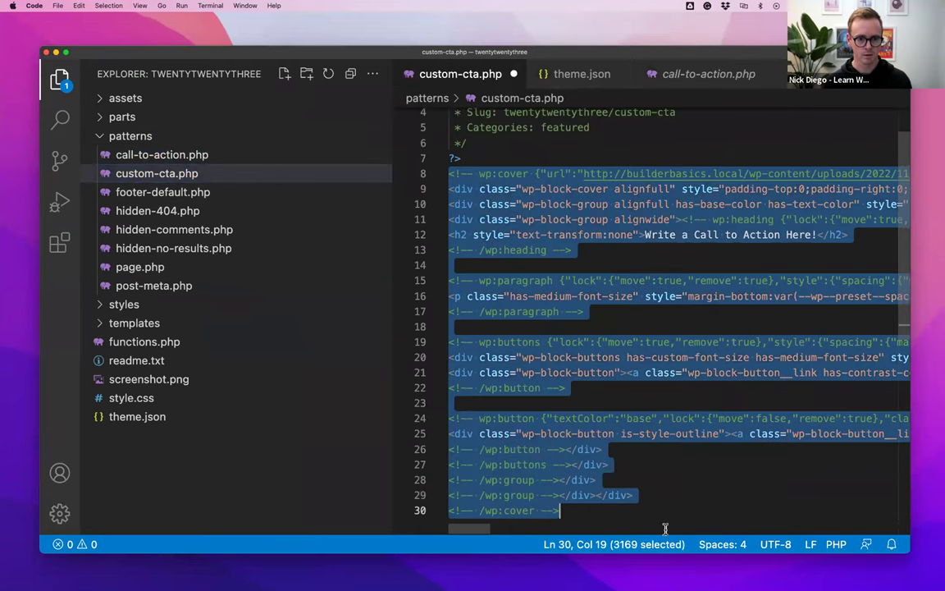
{"action": "key", "text": "super+v"}
{"action": "key", "text": "super+s"}
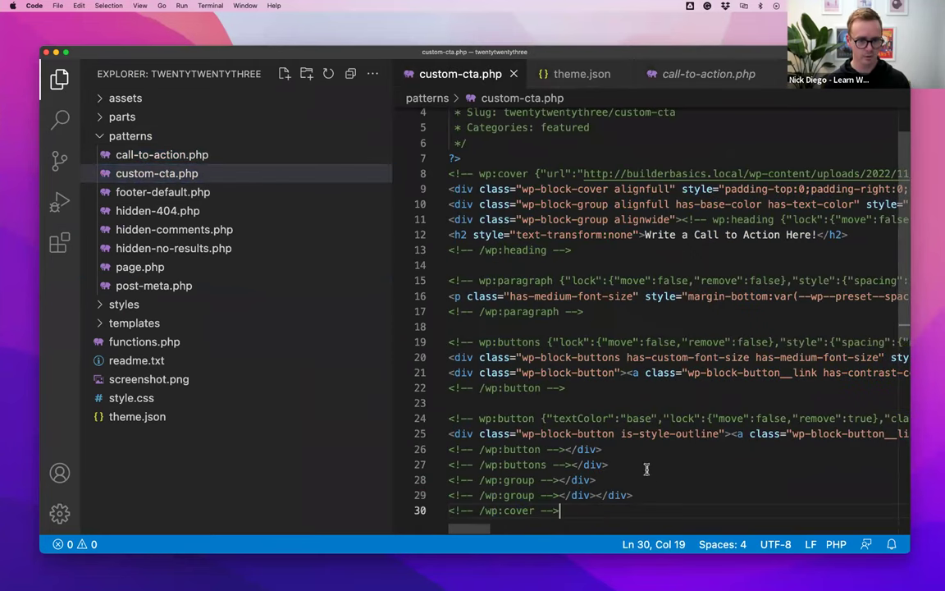
{"action": "left_click", "coordinate": [148, 416]}
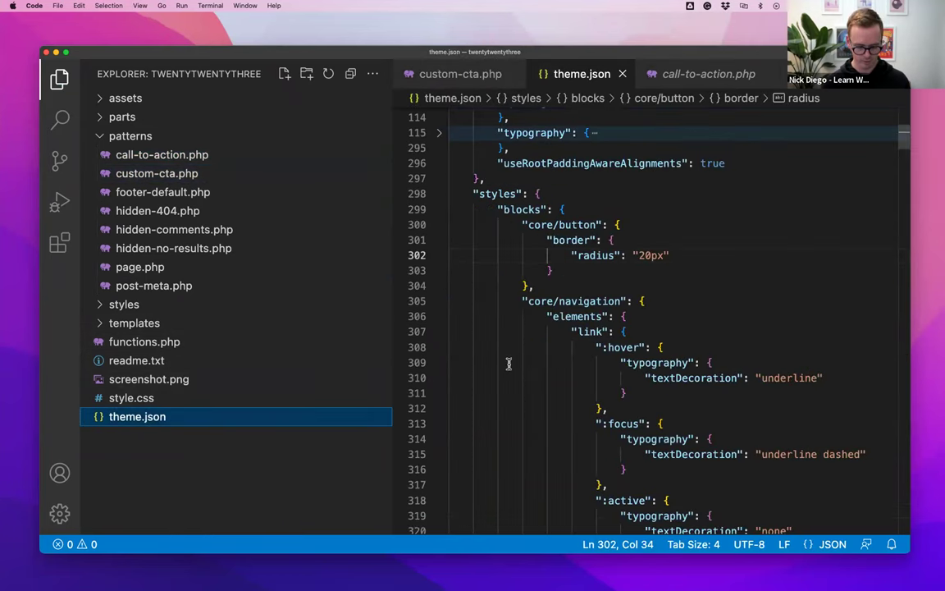
{"action": "left_click", "coordinate": [628, 346]}
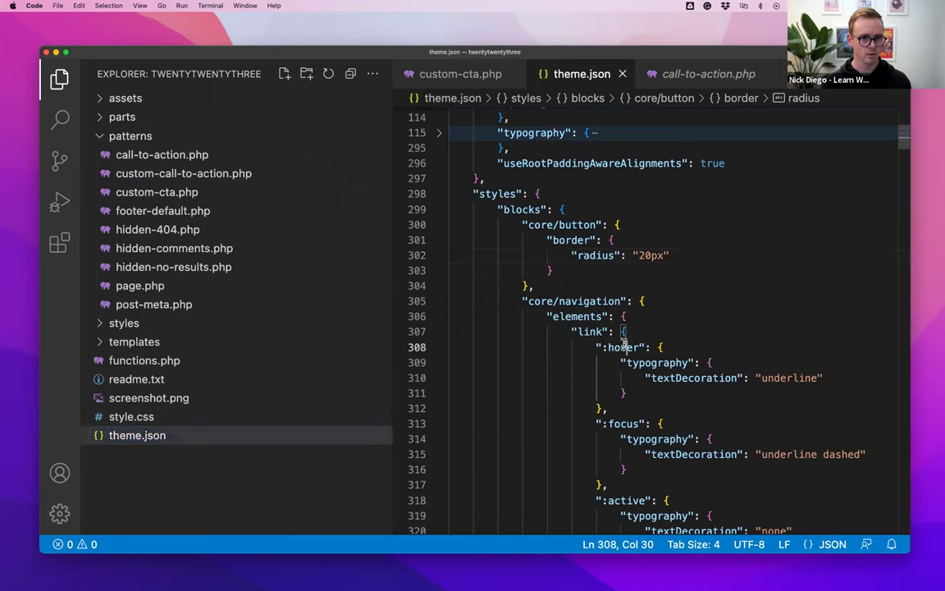
{"action": "left_click", "coordinate": [168, 194]}
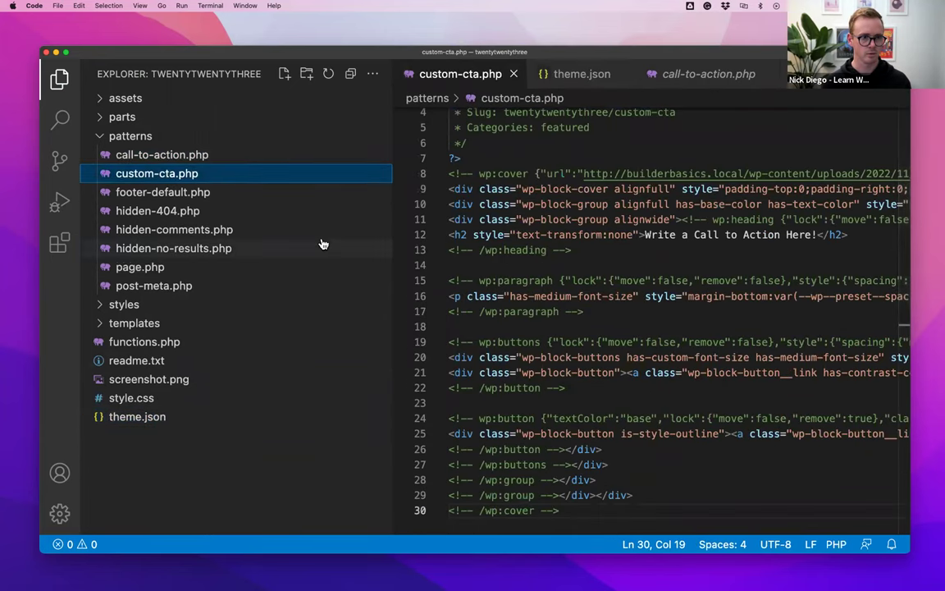
- Undo the core/button border radius edits in the settings and styles sections of theme.json, then save the file
{"action": "left_click", "coordinate": [143, 417]}
{"action": "left_click", "coordinate": [605, 367]}
{"action": "key", "text": "super+z"}
{"action": "key", "text": "super+z"}
{"action": "key", "text": "super+z"}
{"action": "key", "text": "super+z"}
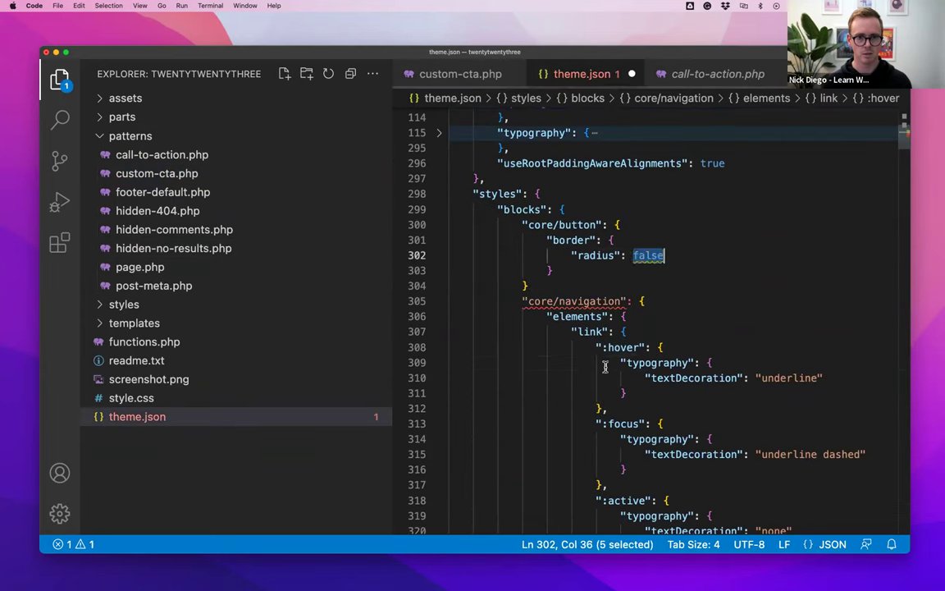
{"action": "key", "text": "super+z"}
{"action": "key", "text": "super+z"}
{"action": "key", "text": "super+z"}
{"action": "key", "text": "super+z"}
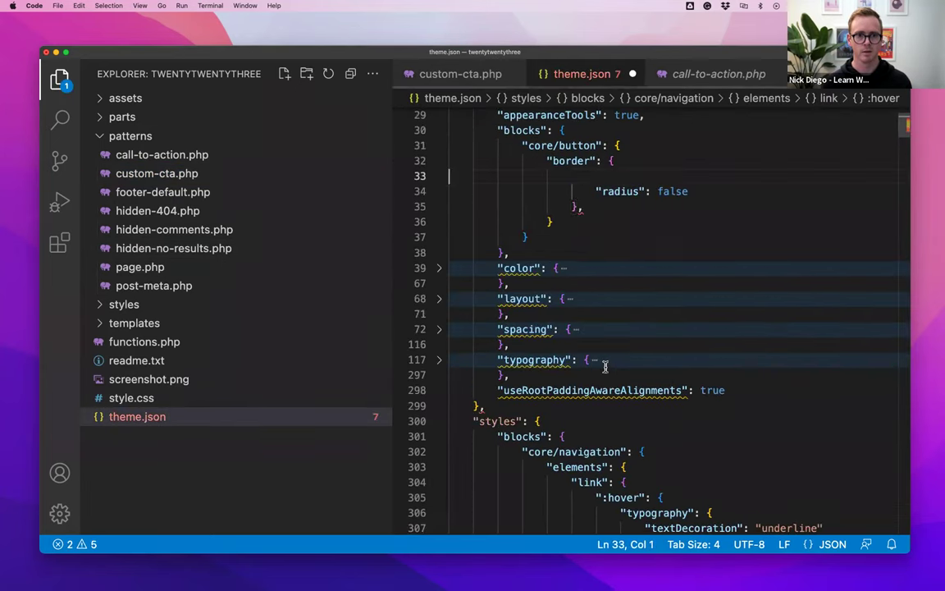
{"action": "key", "text": "super+z"}
{"action": "key", "text": "super+z"}
{"action": "key", "text": "super+z"}
{"action": "key", "text": "super+z"}
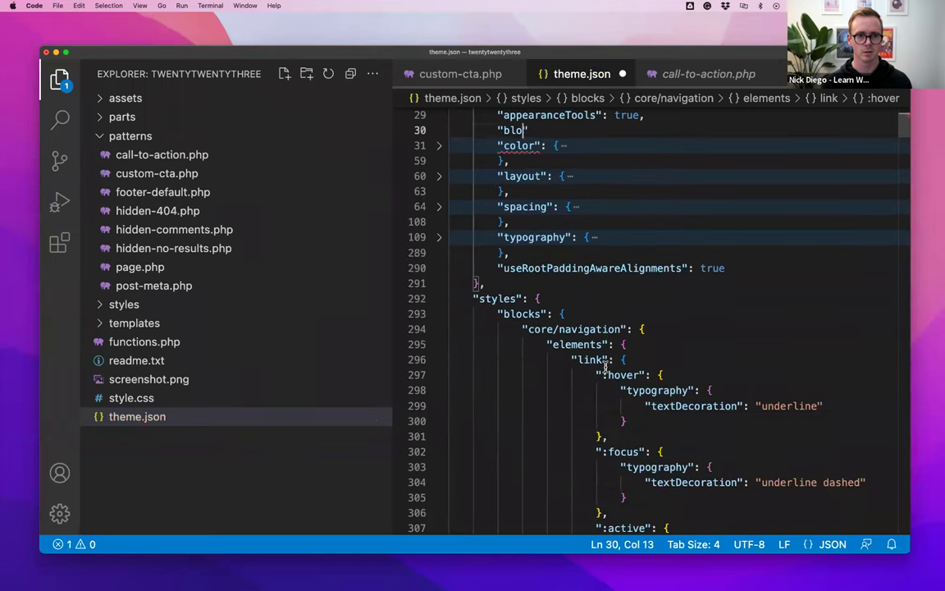
{"action": "key", "text": "super+s"}
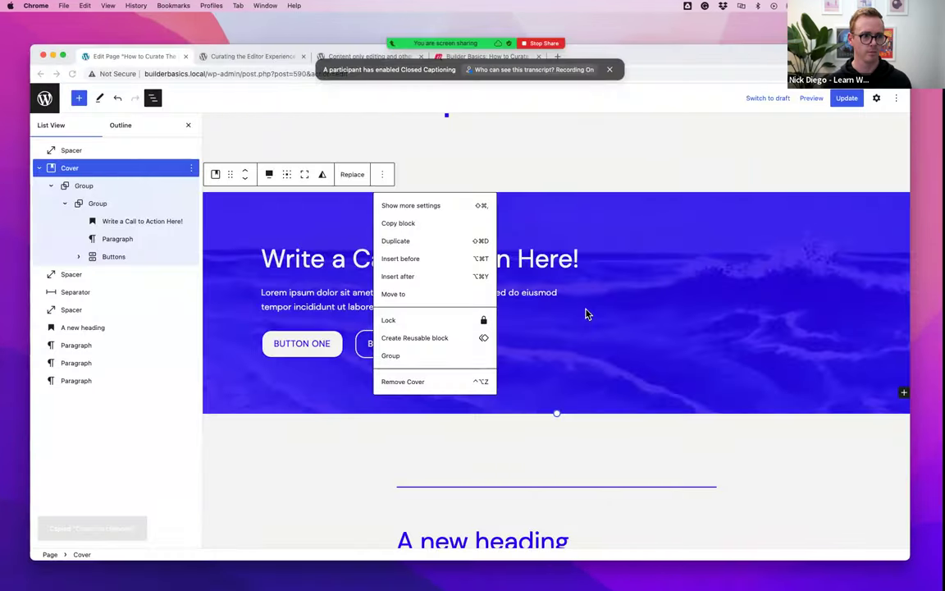
- Back in Chrome, reload the page editor without keeping the unsaved changes and dismiss the autosave notice
{"action": "left_click", "coordinate": [632, 135]}
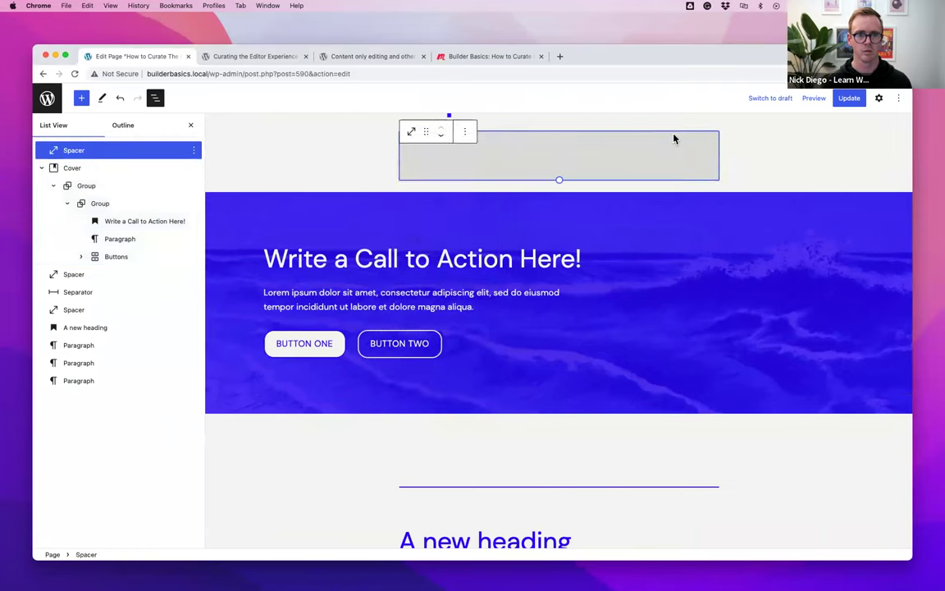
{"action": "key", "text": "super+r"}
{"action": "left_click", "coordinate": [505, 222]}
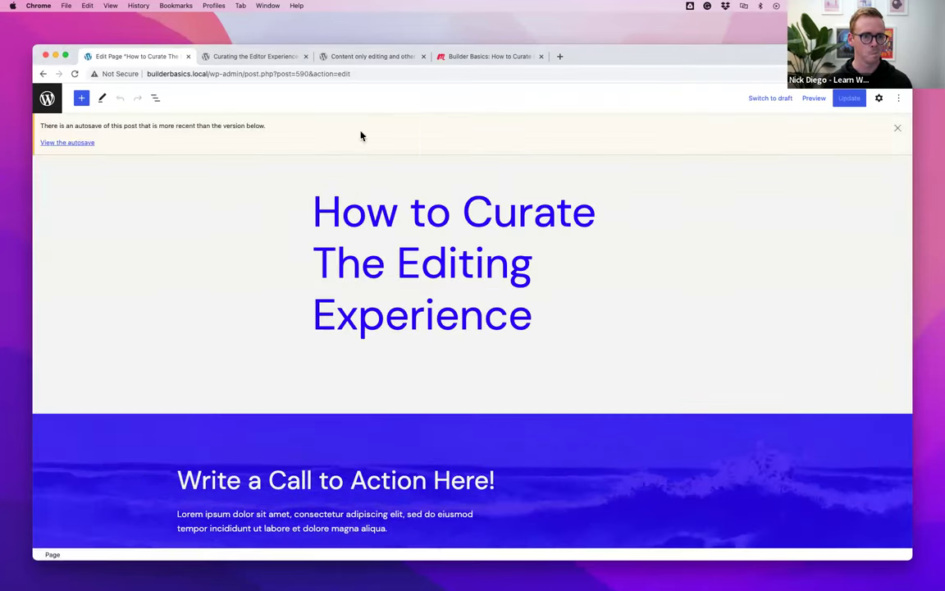
{"action": "left_click", "coordinate": [897, 128]}
- Delete the call-to-action Cover block and start a new paragraph containing "/" below the first spacer
{"action": "left_click", "coordinate": [181, 383]}
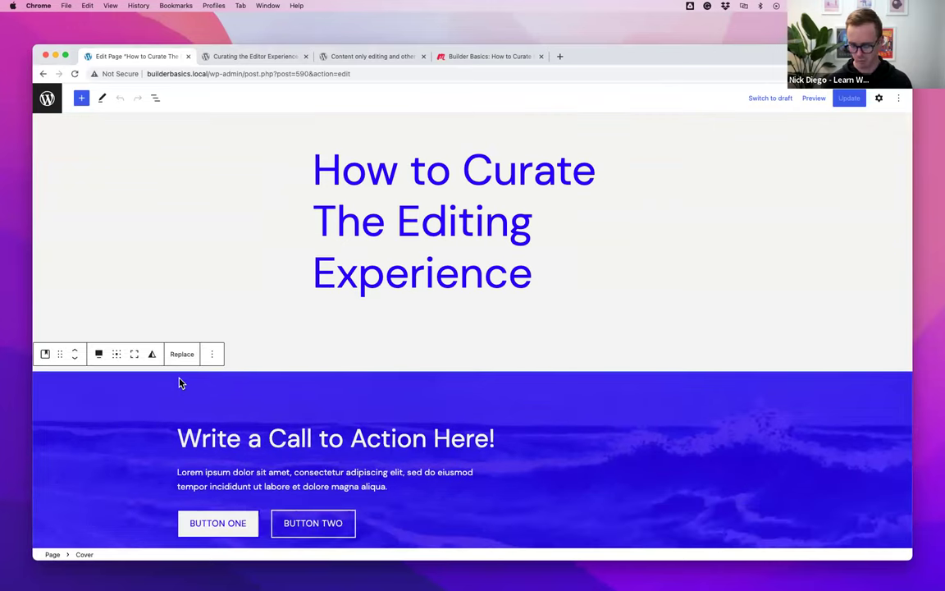
{"action": "key", "text": "BackSpace"}
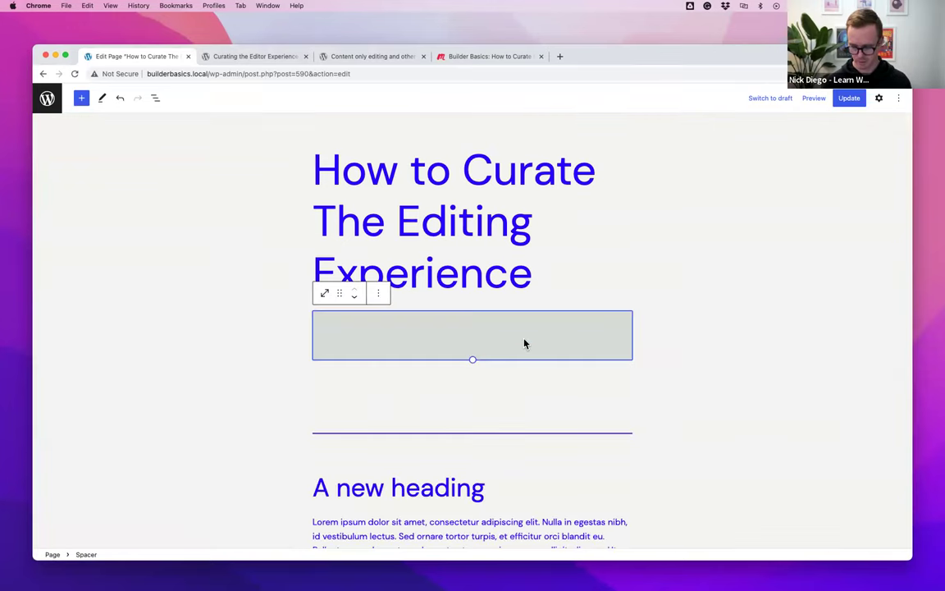
{"action": "key", "text": "BackSpace"}
{"action": "type", "text": "/"}
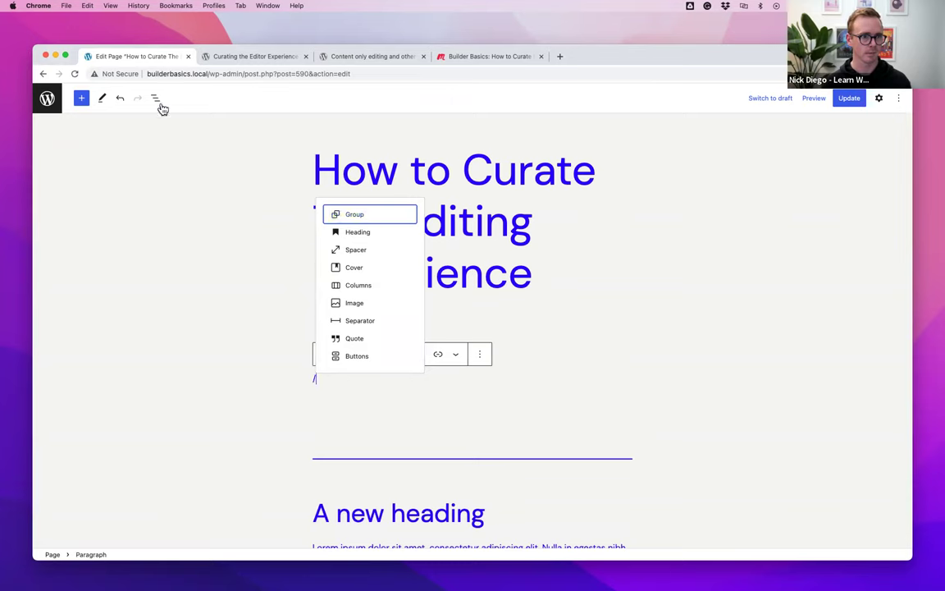
- Insert the Custom Call to action pattern from the Featured patterns
{"action": "left_click", "coordinate": [82, 99]}
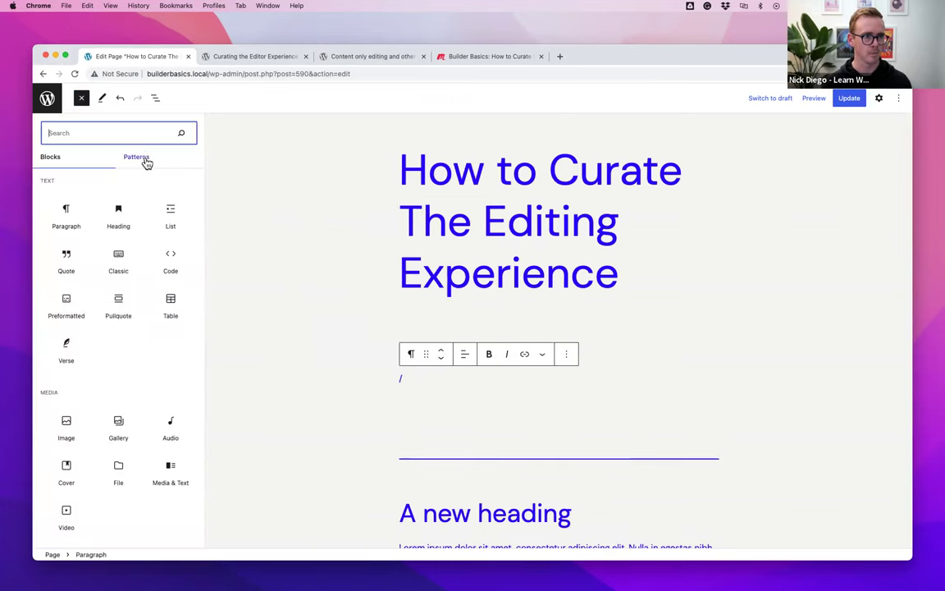
{"action": "left_click", "coordinate": [146, 163]}
{"action": "left_click", "coordinate": [187, 191]}
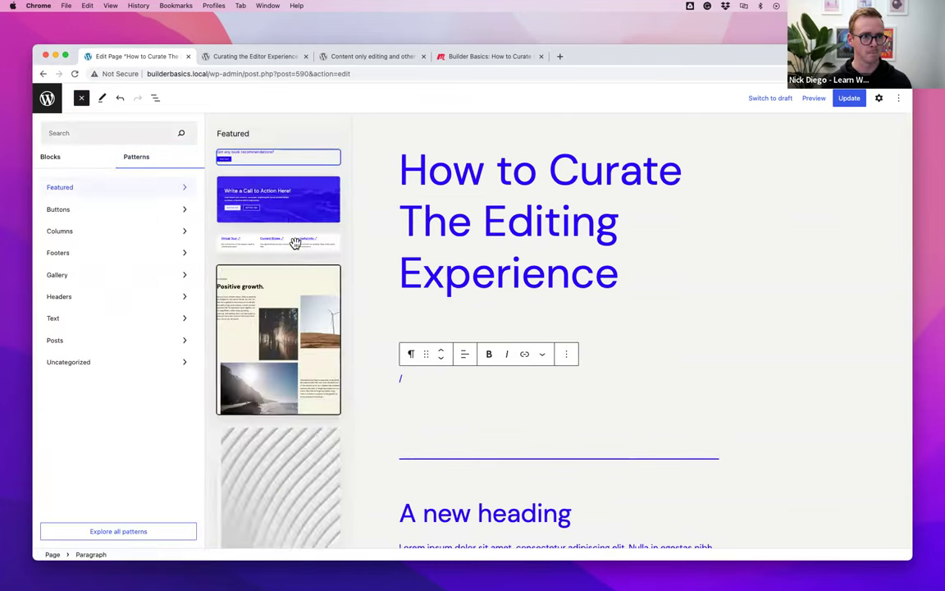
{"action": "left_click", "coordinate": [278, 201]}
- Remove the leftover "/" paragraph above the inserted call-to-action pattern
{"action": "left_click", "coordinate": [395, 380]}
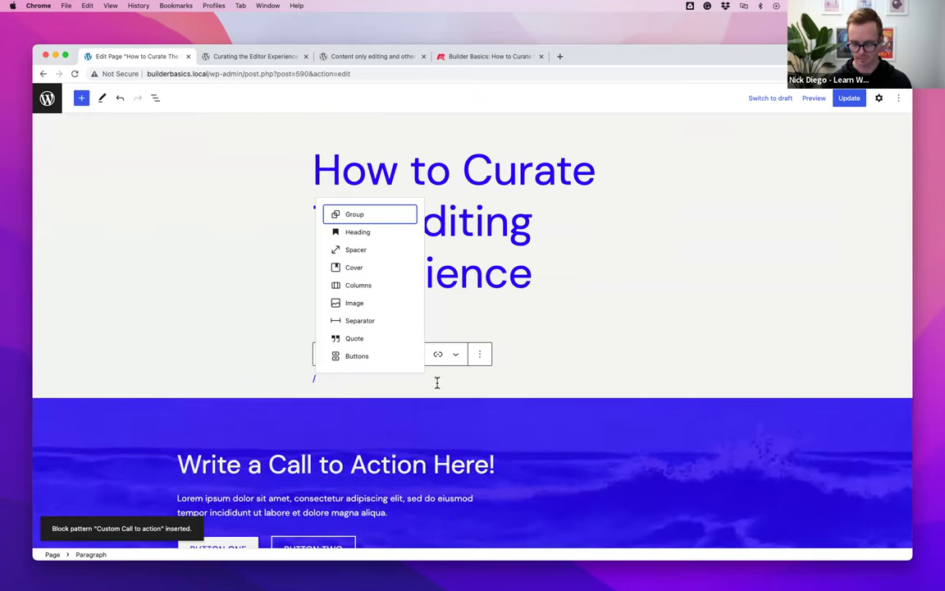
{"action": "key", "text": "Down"}
{"action": "key", "text": "Down"}
{"action": "key", "text": "Return"}
{"action": "scroll", "coordinate": [260, 244], "scroll_direction": "down", "scroll_amount": 3}
- Select the Cover block and examine its media, color, typography and dimension settings
{"action": "left_click", "coordinate": [219, 233]}
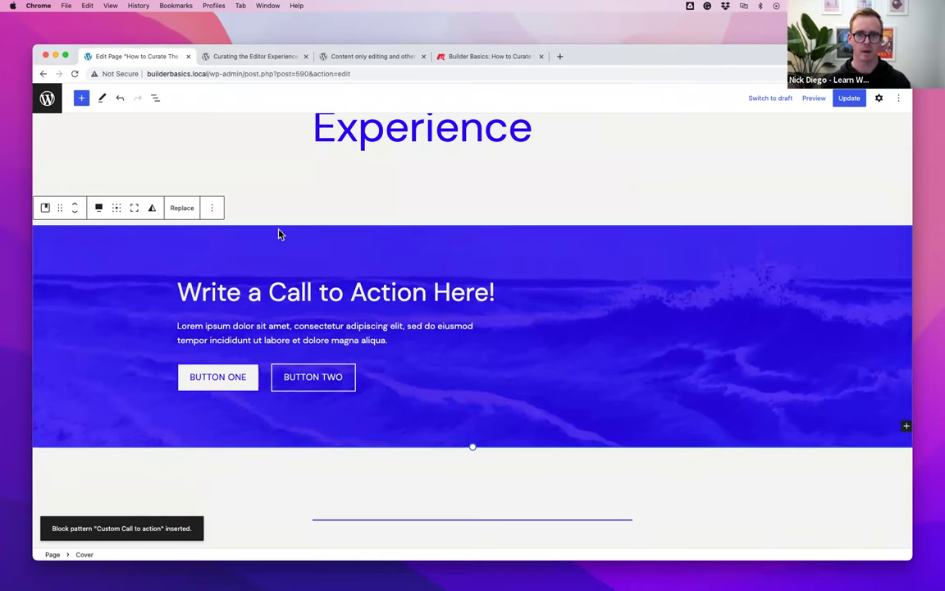
{"action": "left_click", "coordinate": [879, 97]}
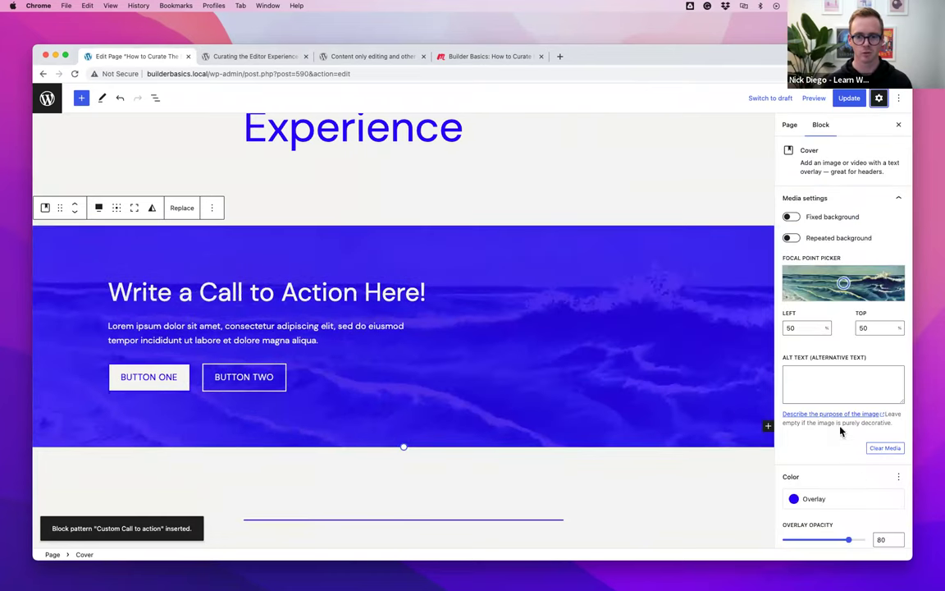
{"action": "scroll", "coordinate": [841, 430], "scroll_direction": "down", "scroll_amount": 3}
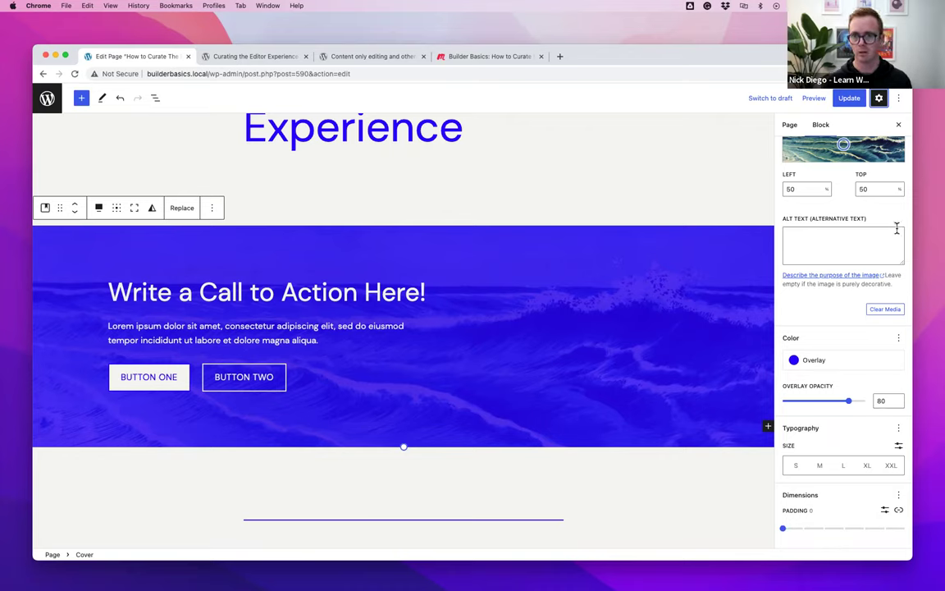
- Edit the page as code and add "templateLock":"contentOnly" to the wp:cover block's attributes before "url"
{"action": "left_click", "coordinate": [899, 100]}
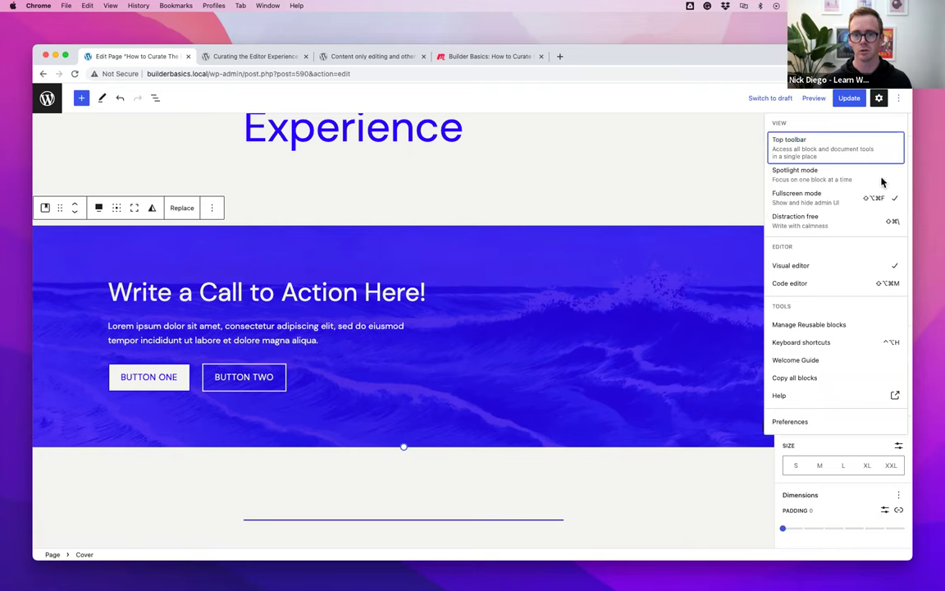
{"action": "left_click", "coordinate": [800, 283]}
{"action": "left_click", "coordinate": [331, 319]}
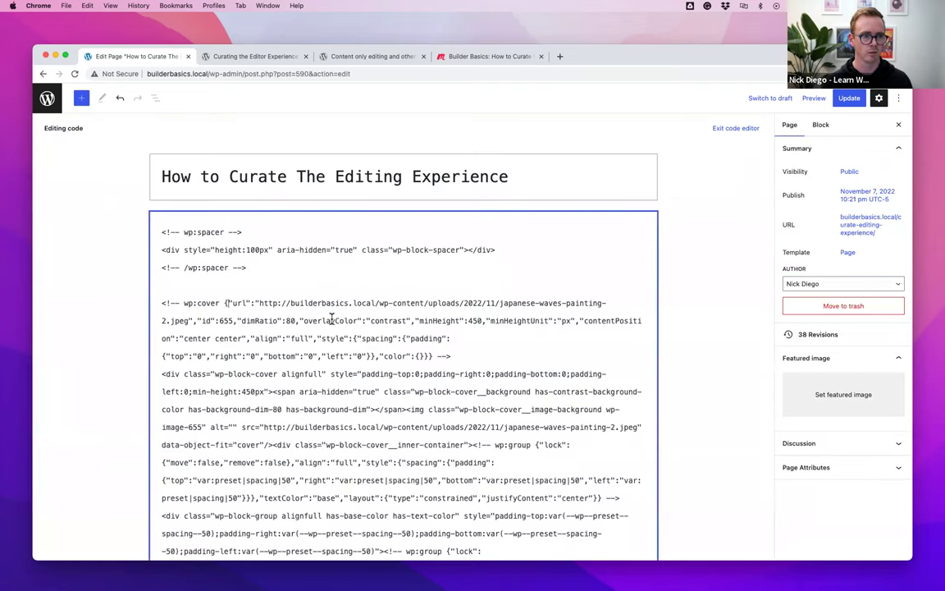
{"action": "scroll", "coordinate": [331, 318], "scroll_direction": "up", "scroll_amount": 5}
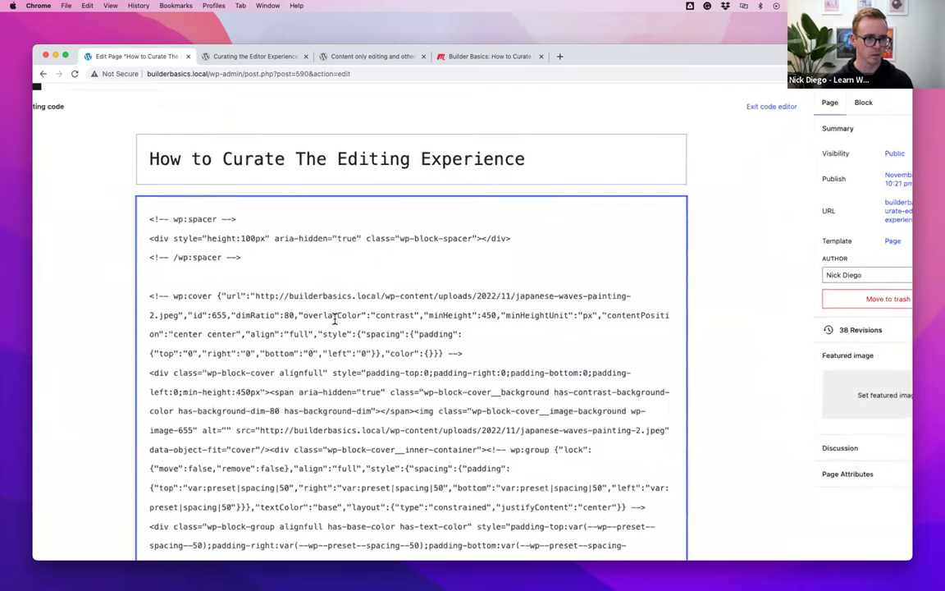
{"action": "type", "text": "\"templat"}
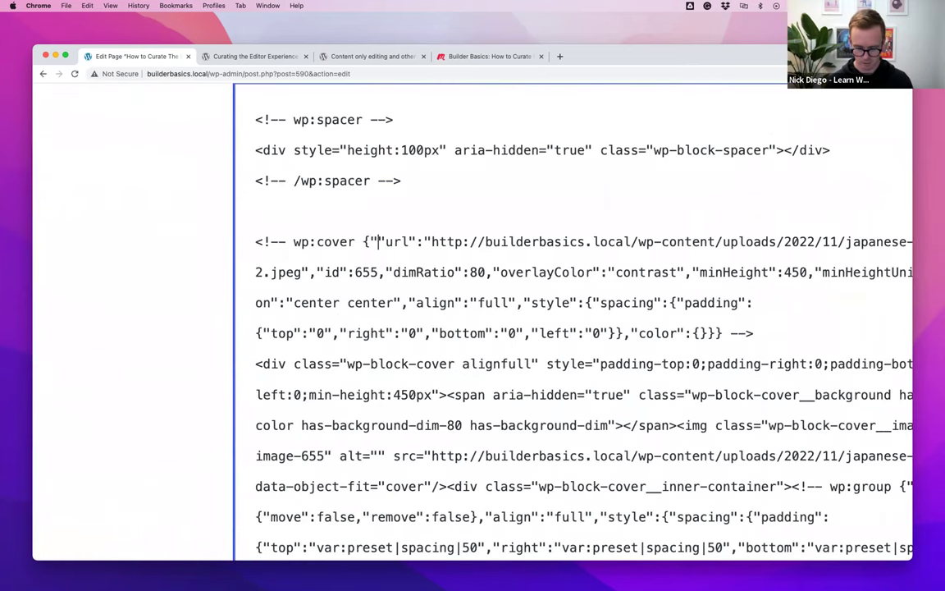
{"action": "type", "text": "eLock\""}
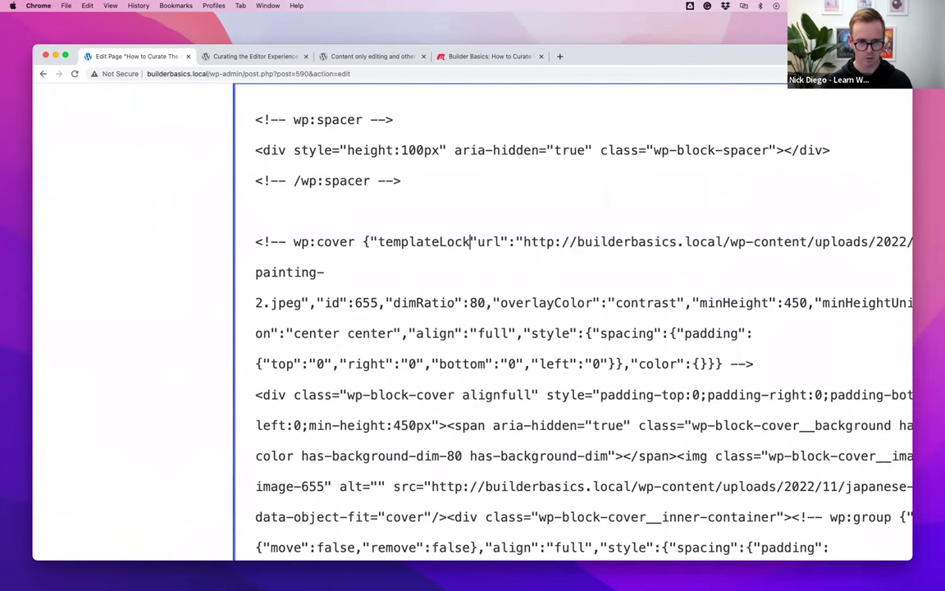
{"action": "type", "text": ":\"content"}
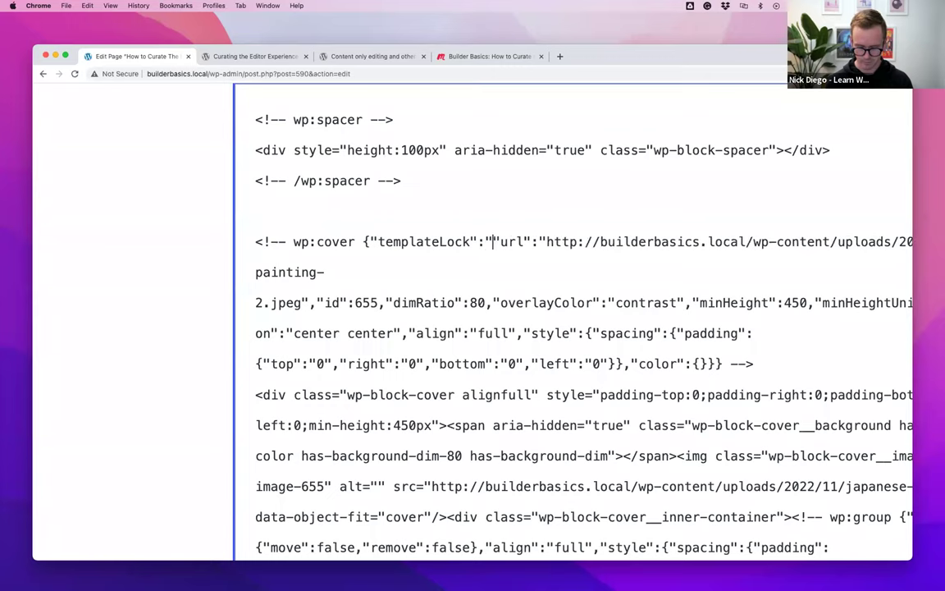
{"action": "type", "text": "Only\","}
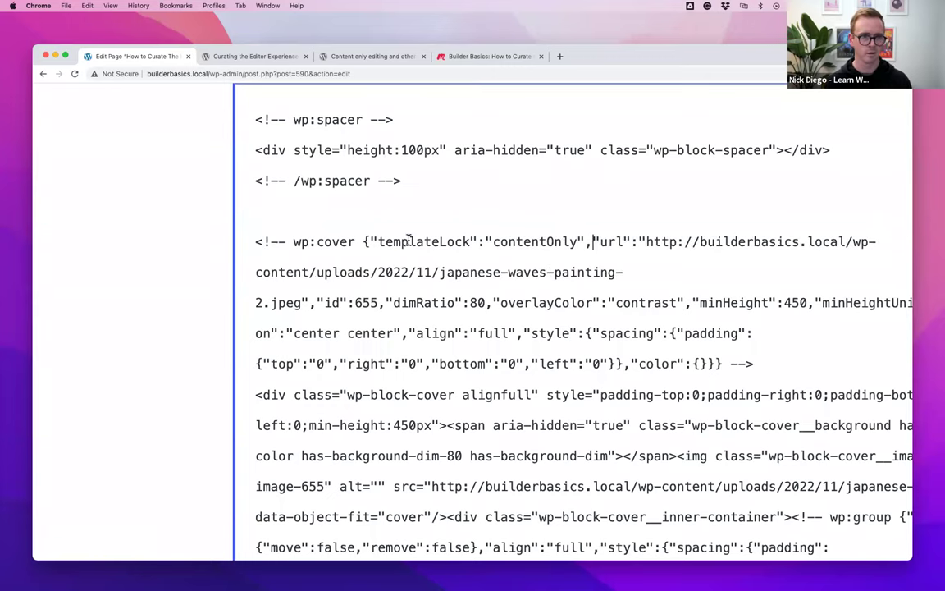
{"action": "key", "text": "super+0"}
{"action": "left_click_drag", "start_coordinate": [353, 303], "coordinate": [228, 302]}
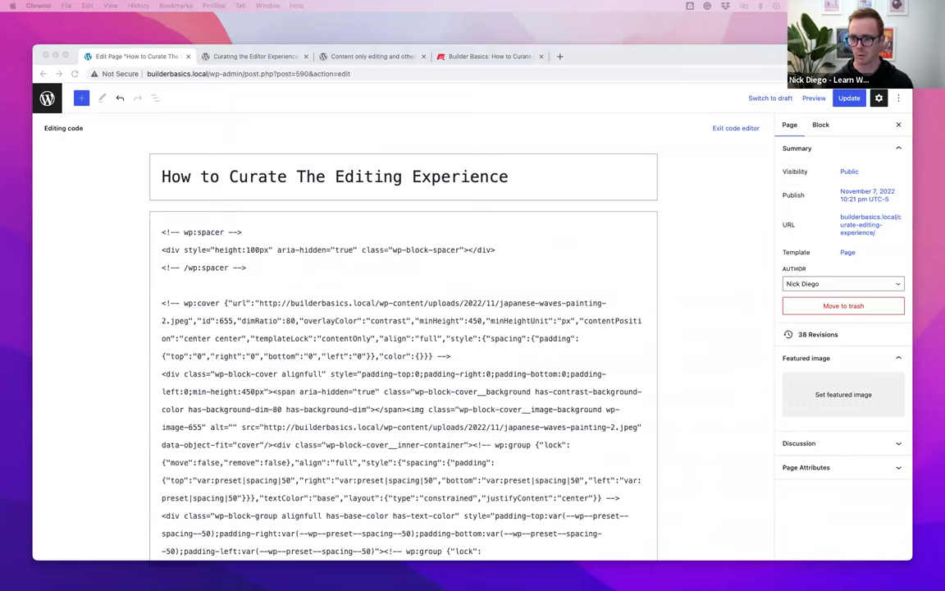
- Return to the visual editor at the call-to-action Cover and hide the settings sidebar
{"action": "left_click", "coordinate": [730, 132]}
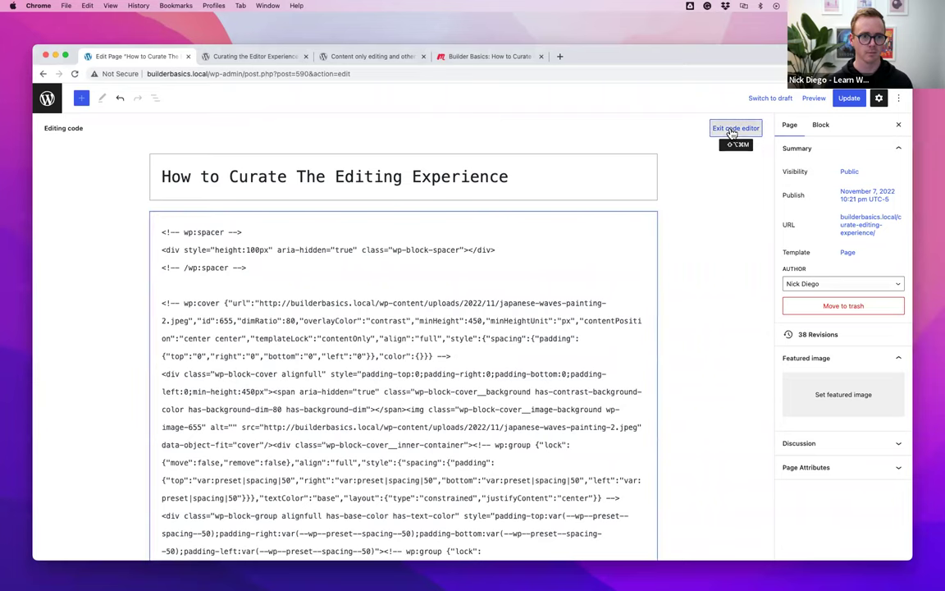
{"action": "left_click", "coordinate": [733, 131]}
{"action": "scroll", "coordinate": [636, 246], "scroll_direction": "down", "scroll_amount": 3}
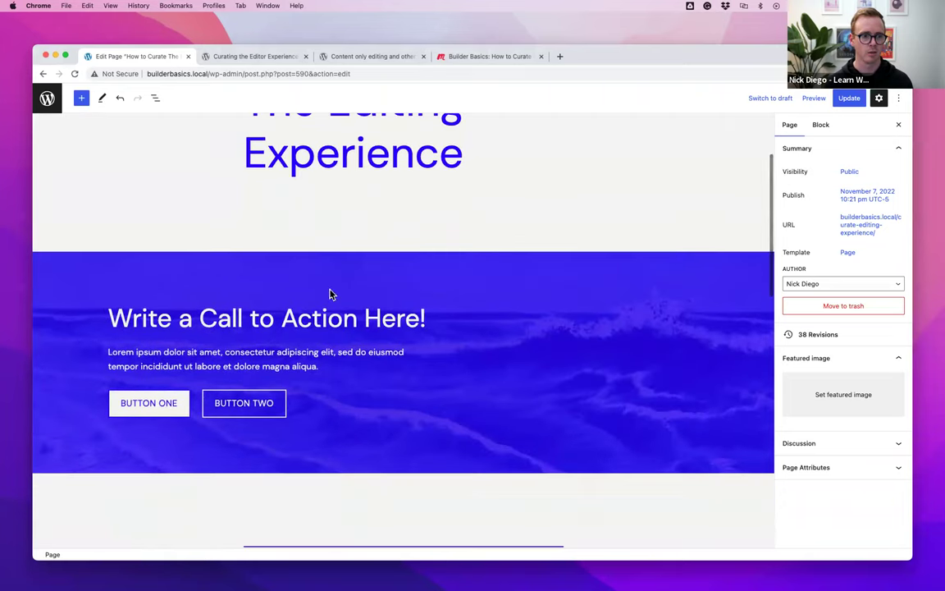
{"action": "left_click", "coordinate": [900, 126]}
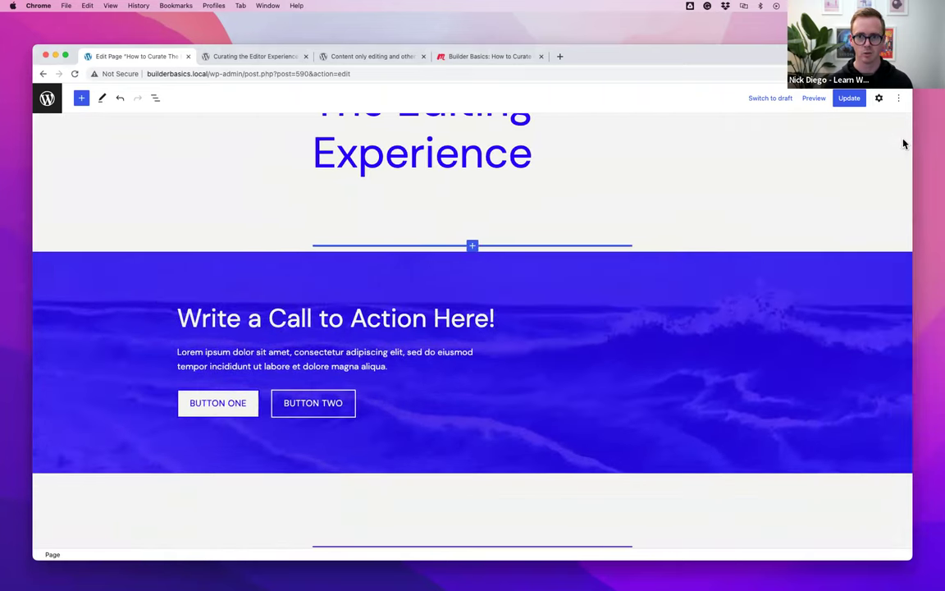
- Show the block settings and list view, and examine the editing options of the content-locked Cover, its heading and second button
{"action": "left_click", "coordinate": [154, 264]}
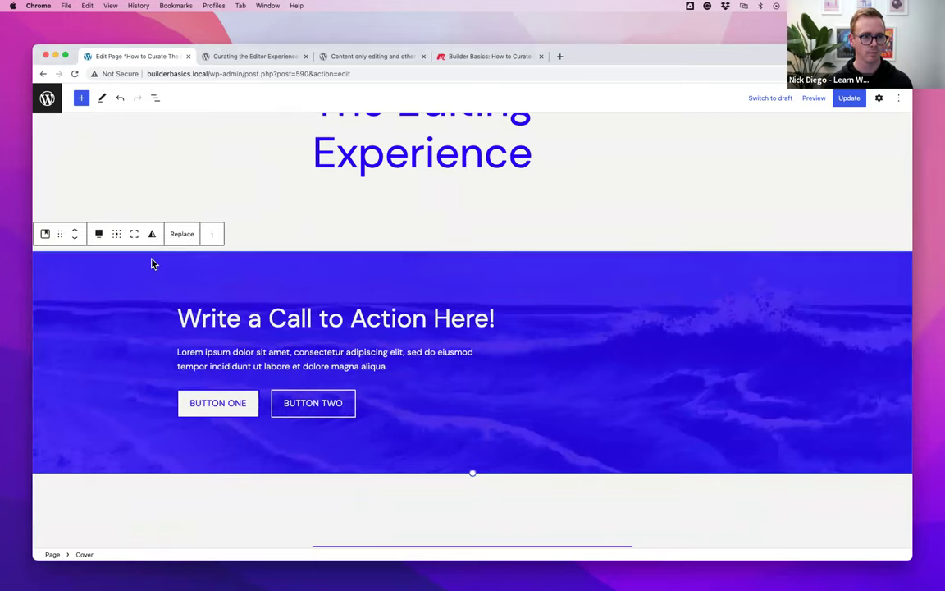
{"action": "left_click", "coordinate": [878, 100]}
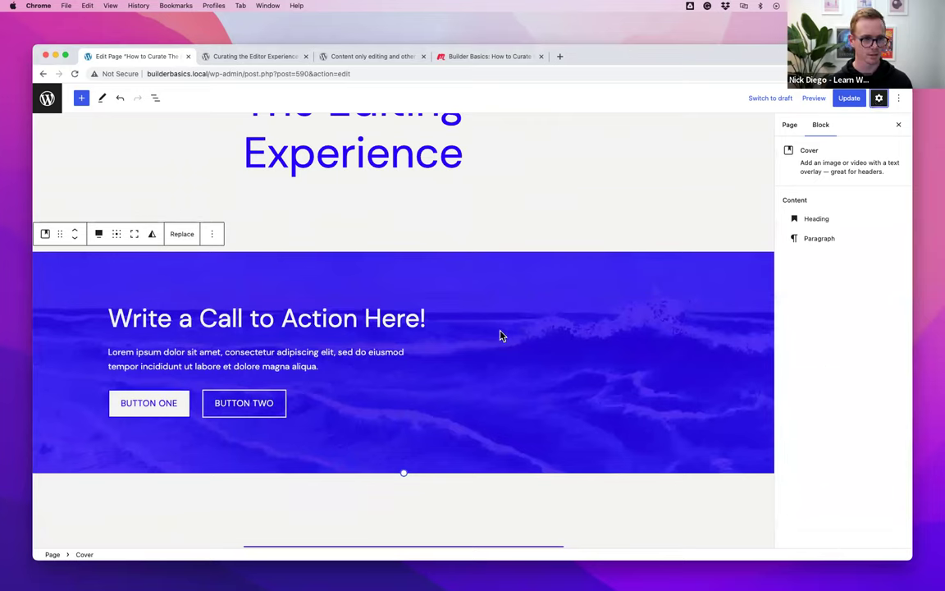
{"action": "left_click", "coordinate": [305, 320]}
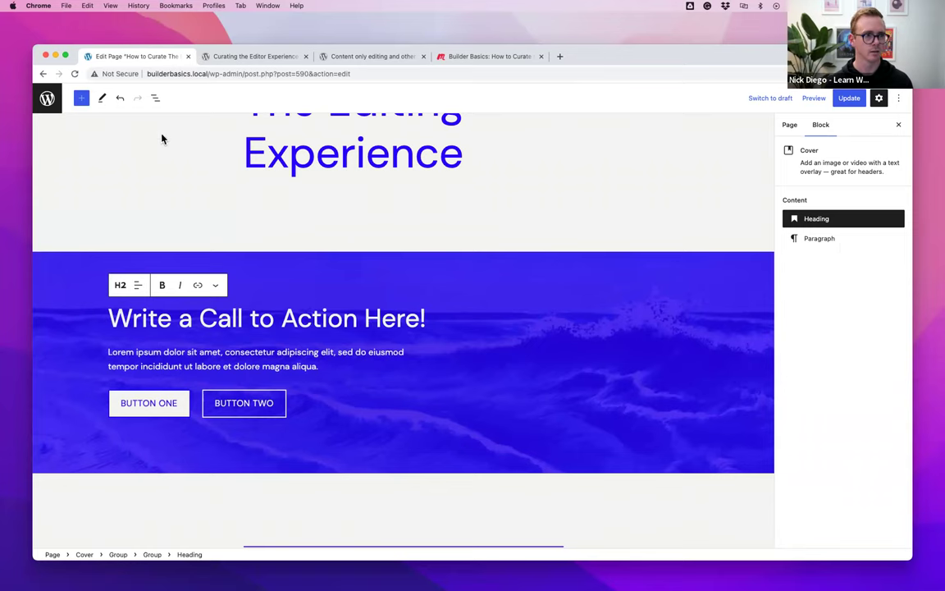
{"action": "left_click", "coordinate": [156, 99]}
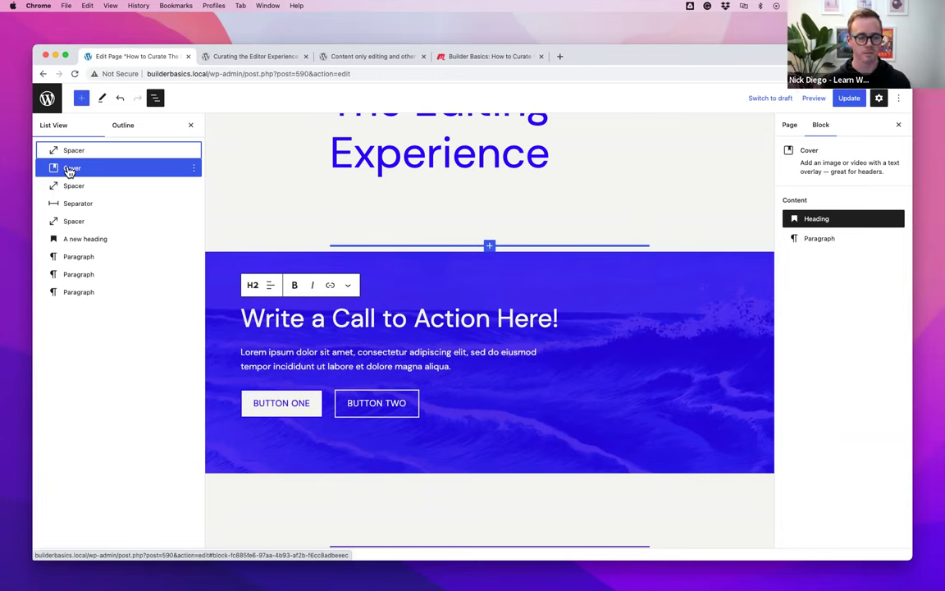
{"action": "left_click", "coordinate": [537, 340]}
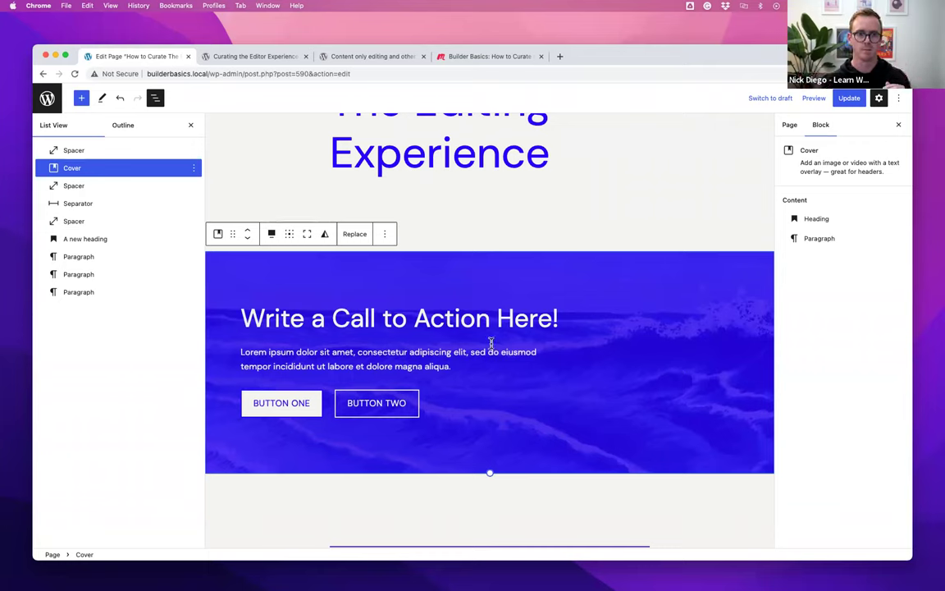
{"action": "left_click", "coordinate": [451, 320]}
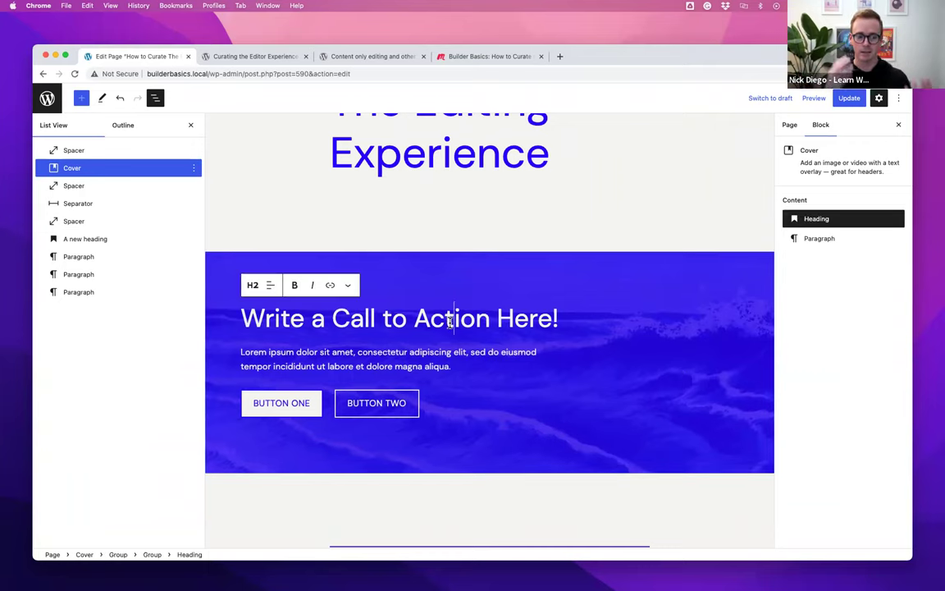
{"action": "left_click", "coordinate": [371, 407]}
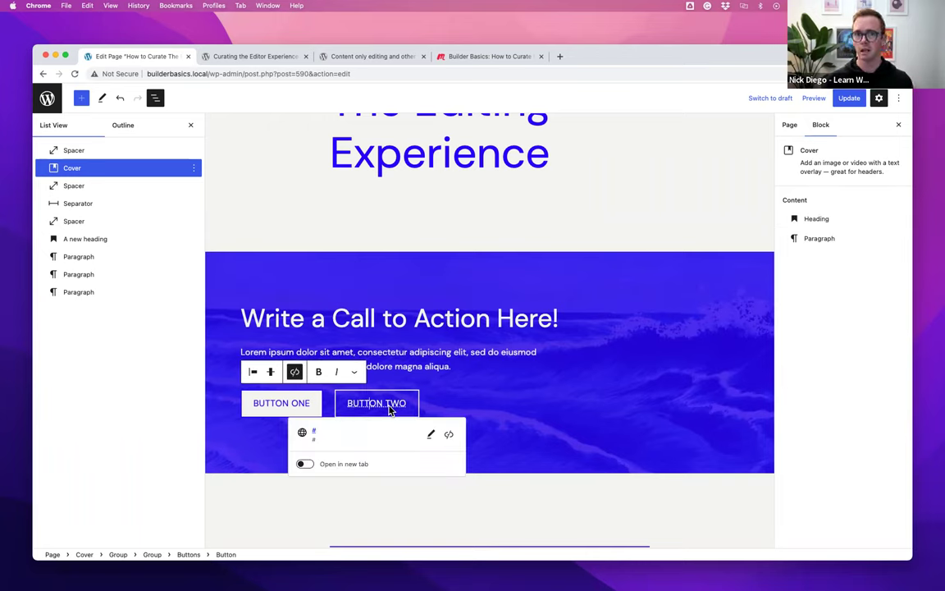
- Replace the call-to-action Cover's background image with japanese-waves-painting.jpeg from the media library
{"action": "left_click", "coordinate": [388, 258]}
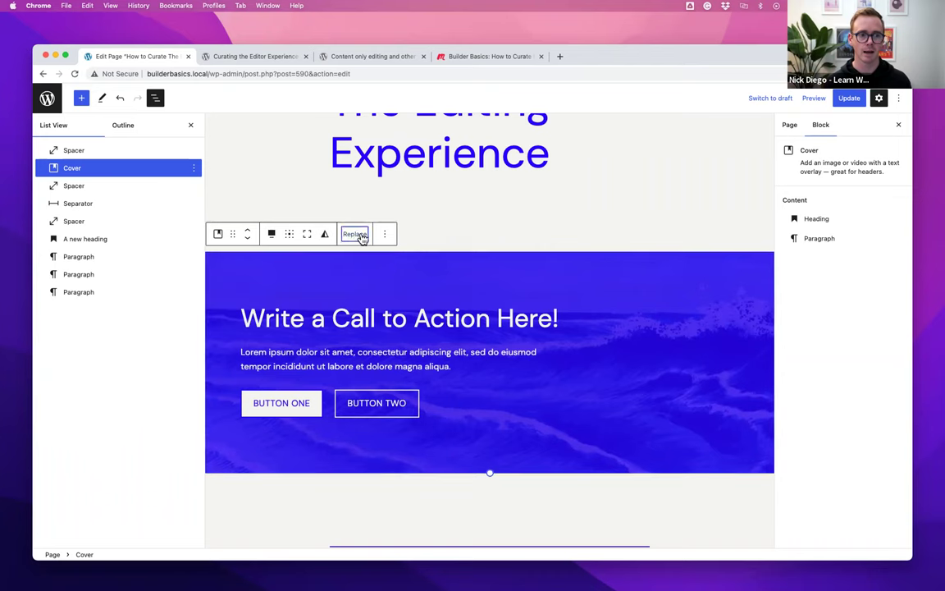
{"action": "left_click", "coordinate": [355, 235]}
{"action": "left_click", "coordinate": [399, 271]}
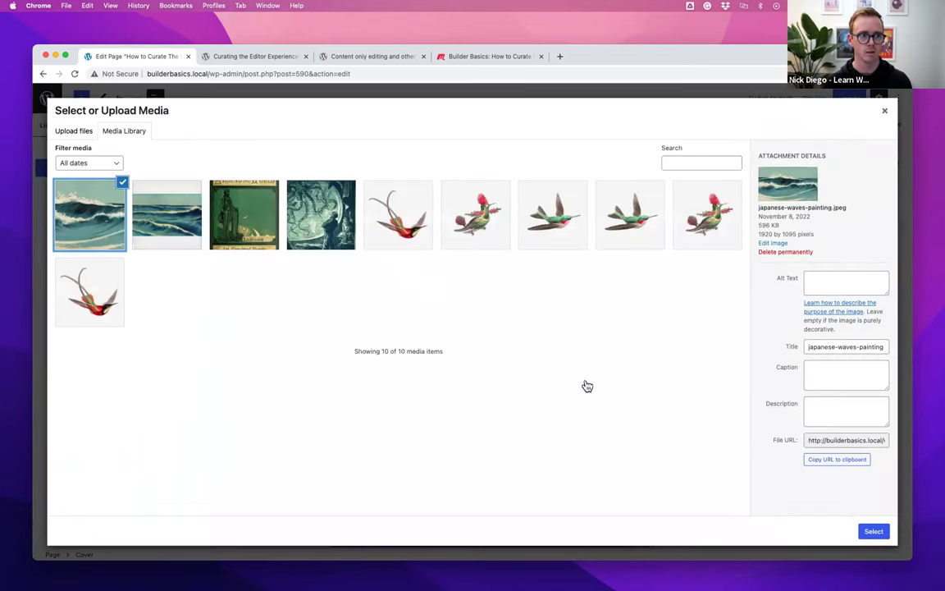
{"action": "left_click", "coordinate": [874, 531]}
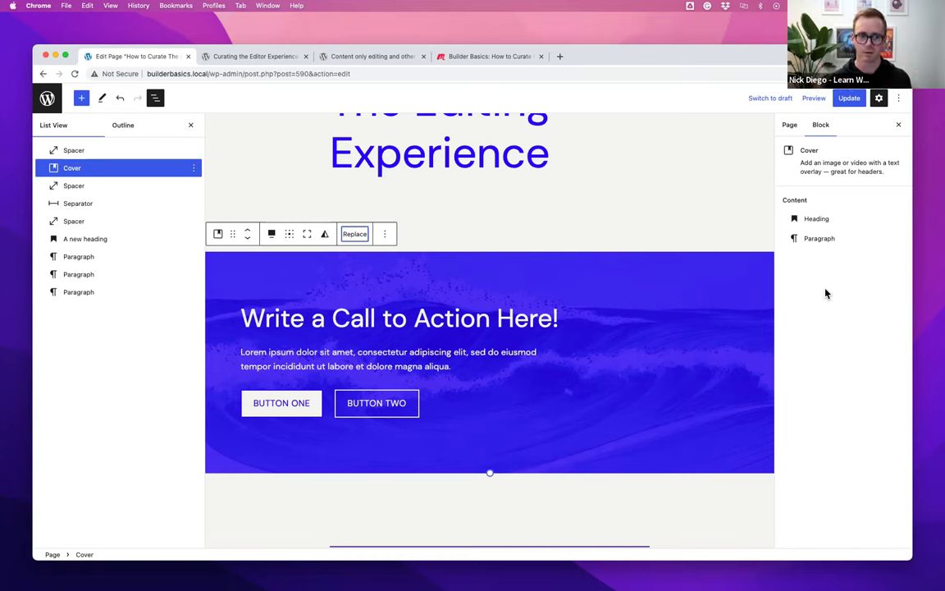
- Examine the text and link controls offered for the call-to-action's heading and its two buttons
{"action": "left_click_drag", "start_coordinate": [244, 319], "coordinate": [381, 320]}
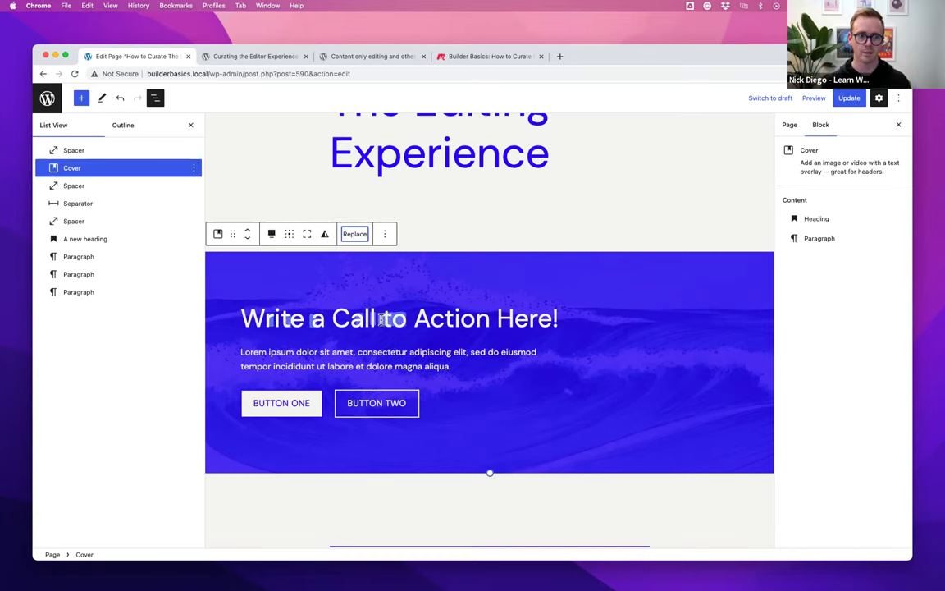
{"action": "left_click", "coordinate": [382, 320]}
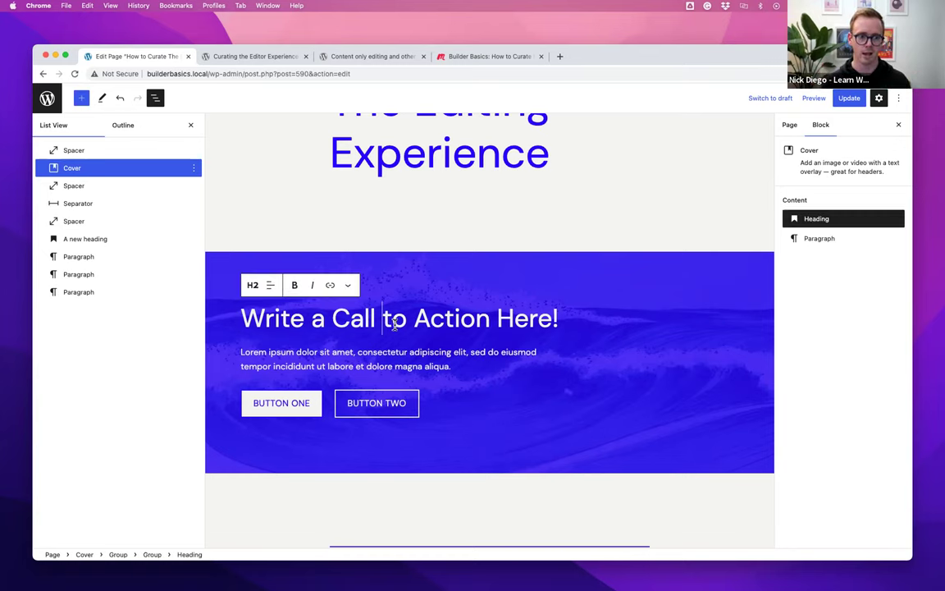
{"action": "left_click", "coordinate": [281, 404]}
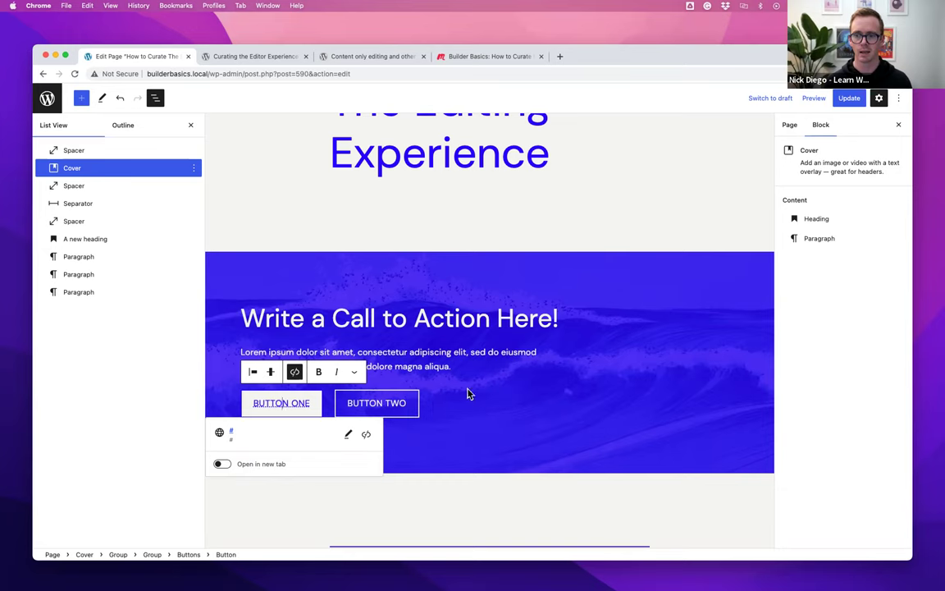
{"action": "key", "text": "Tab"}
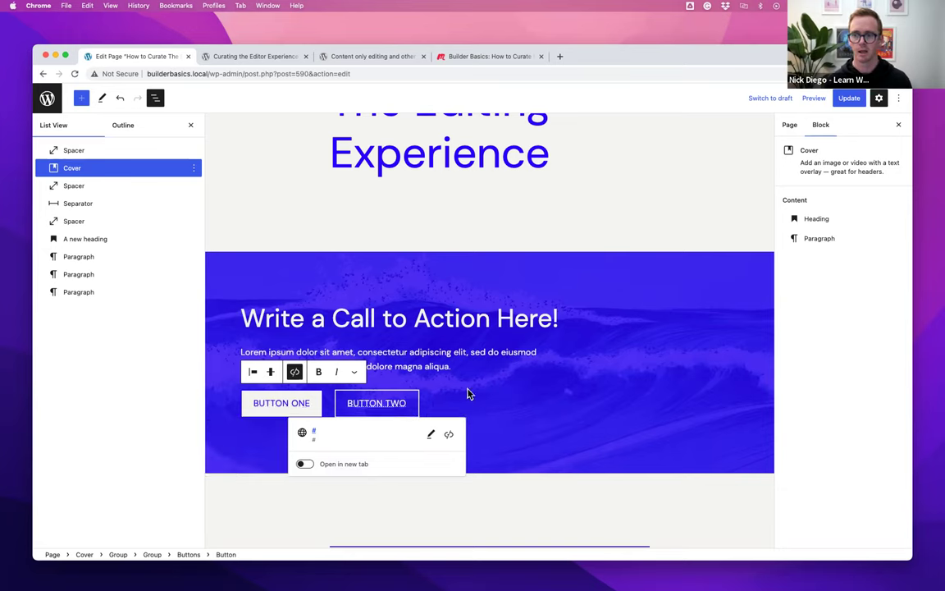
- Insert "Hello there" at the start of the call-to-action heading
{"action": "left_click", "coordinate": [534, 326]}
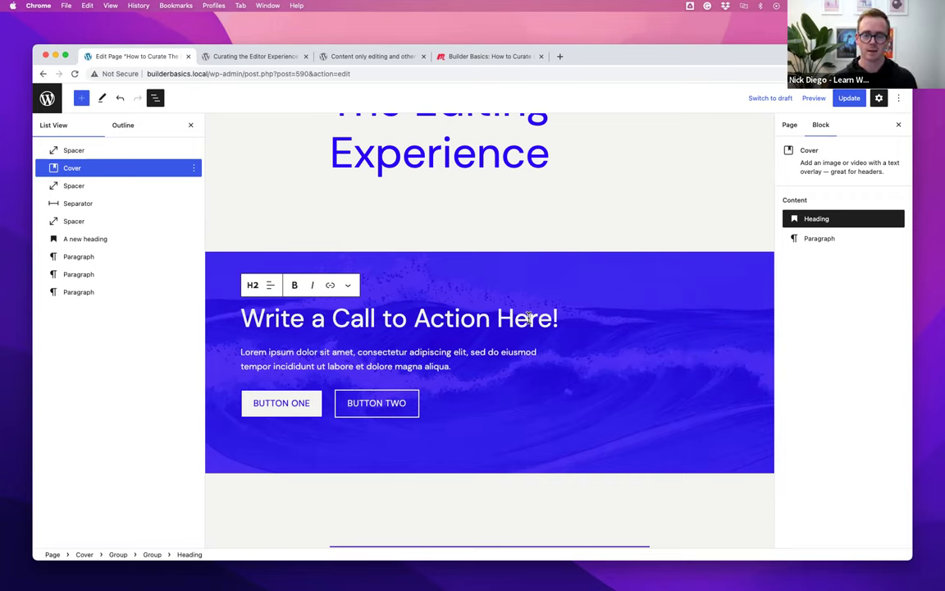
{"action": "left_click", "coordinate": [243, 318]}
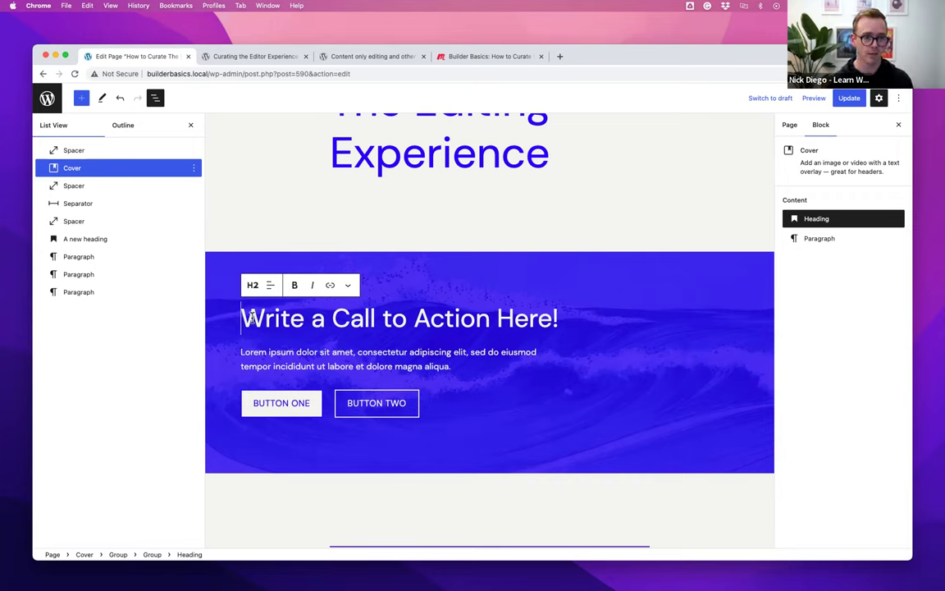
{"action": "type", "text": "Hello there"}
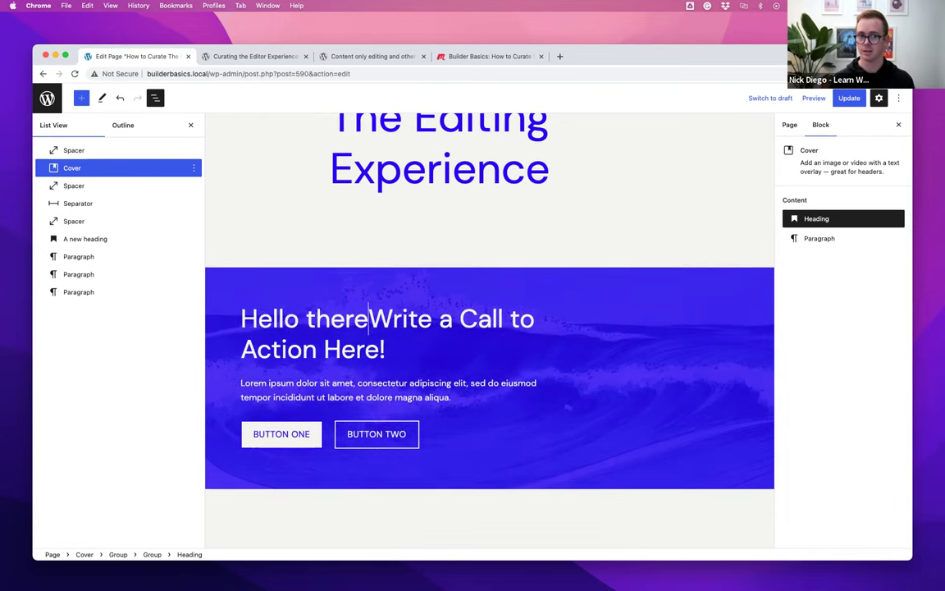
- Relabel the first call-to-action button NEW LINK and place the cursor in the paragraph above the buttons
{"action": "left_click", "coordinate": [261, 437]}
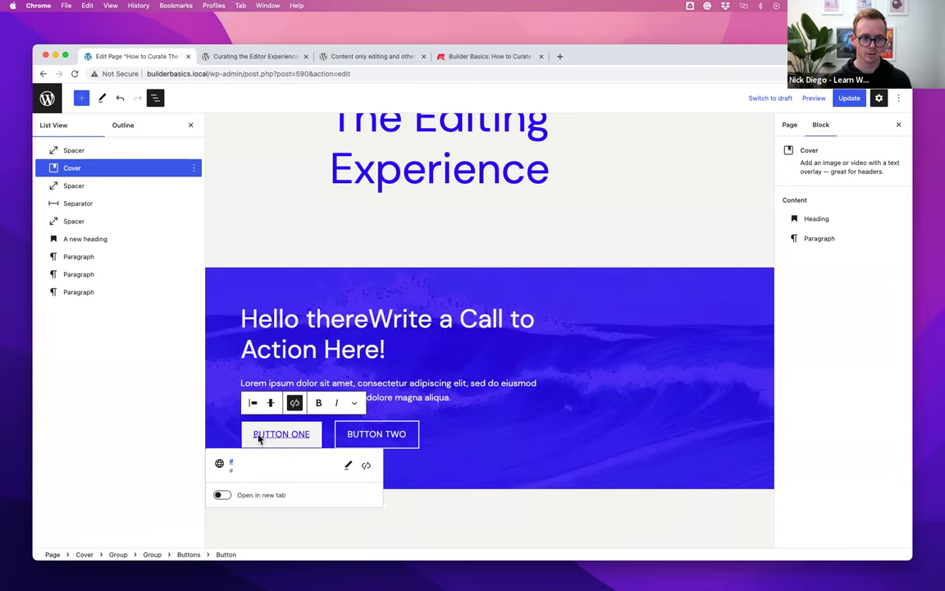
{"action": "triple_click", "coordinate": [258, 437]}
{"action": "type", "text": "NEW LINK"}
{"action": "left_click", "coordinate": [349, 466]}
{"action": "left_click", "coordinate": [392, 429]}
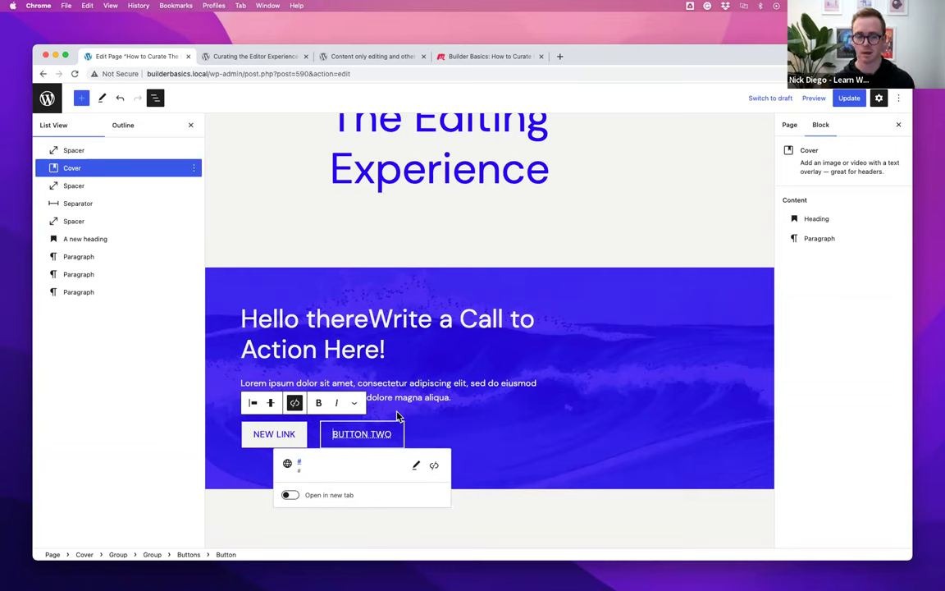
{"action": "left_click", "coordinate": [411, 382]}
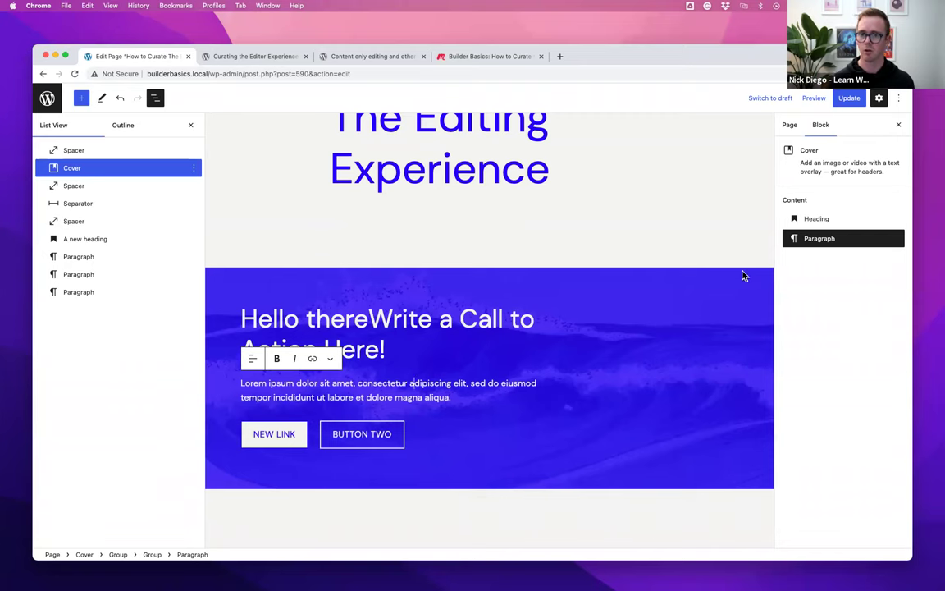
- Cut "templateLock":"contentOnly" from the wp:cover block's code, then examine the heading and paragraph settings in the visual editor
{"action": "left_click", "coordinate": [898, 97]}
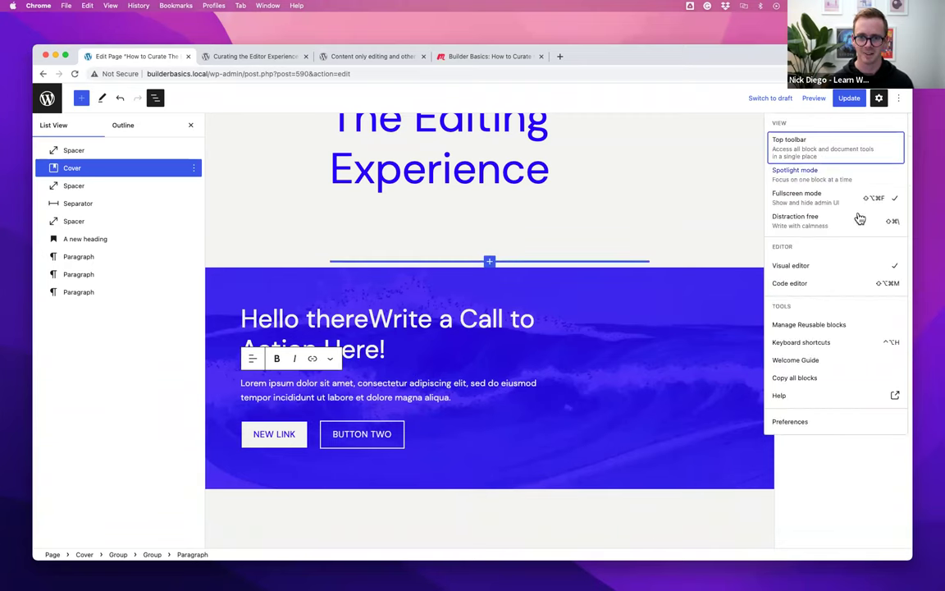
{"action": "key", "text": "Return"}
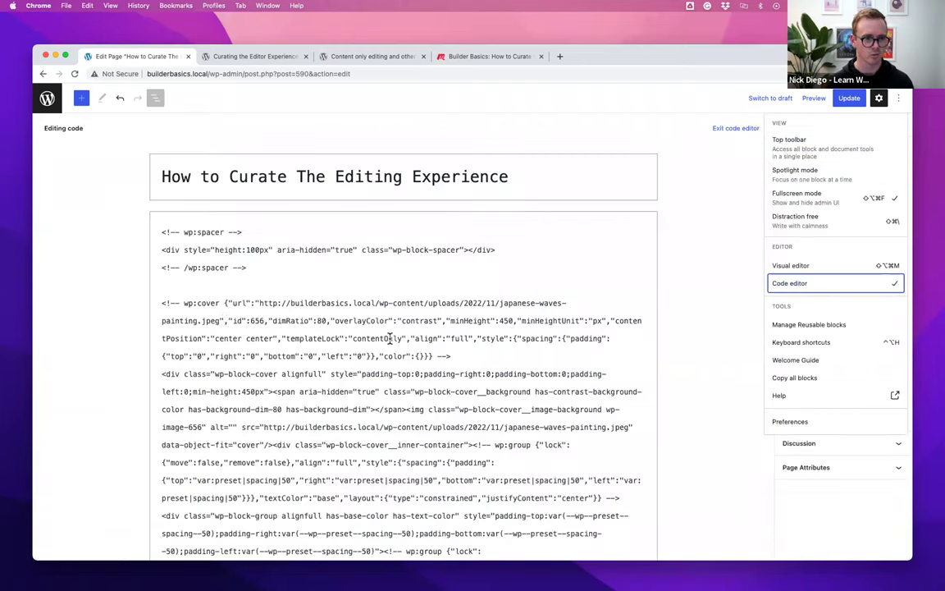
{"action": "left_click_drag", "start_coordinate": [304, 337], "coordinate": [277, 340]}
{"action": "key", "text": "super+c"}
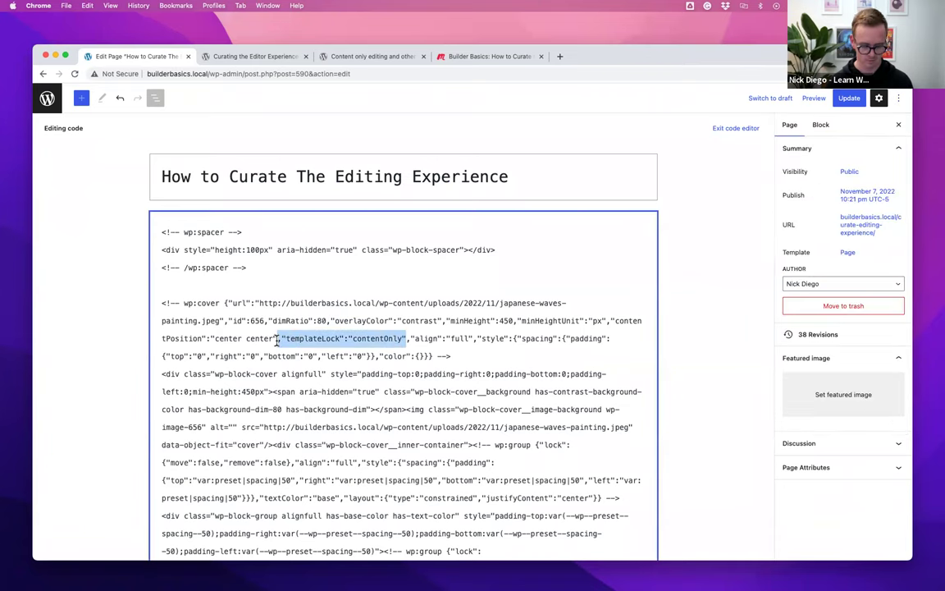
{"action": "left_click", "coordinate": [279, 340]}
{"action": "left_click", "coordinate": [736, 128]}
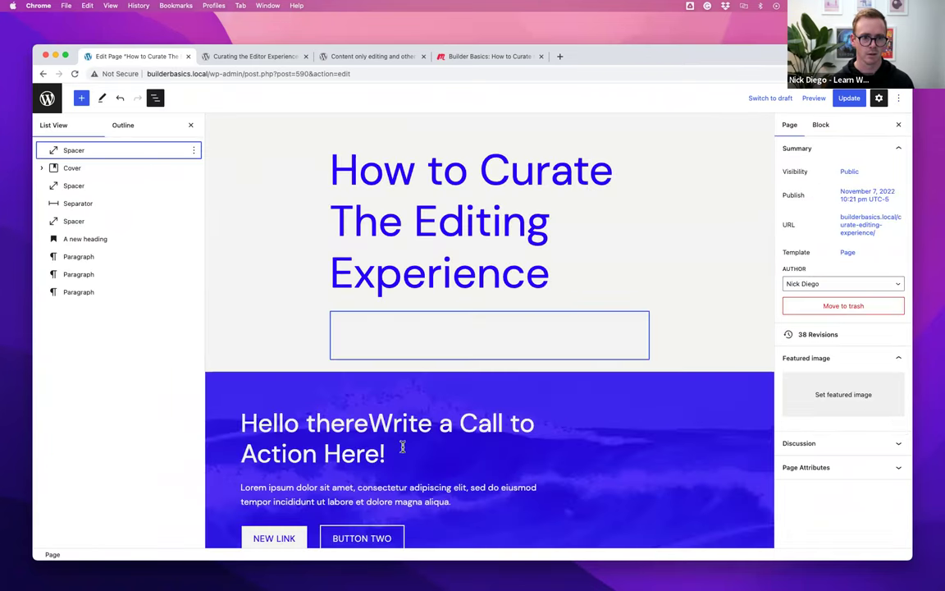
{"action": "left_click", "coordinate": [403, 446]}
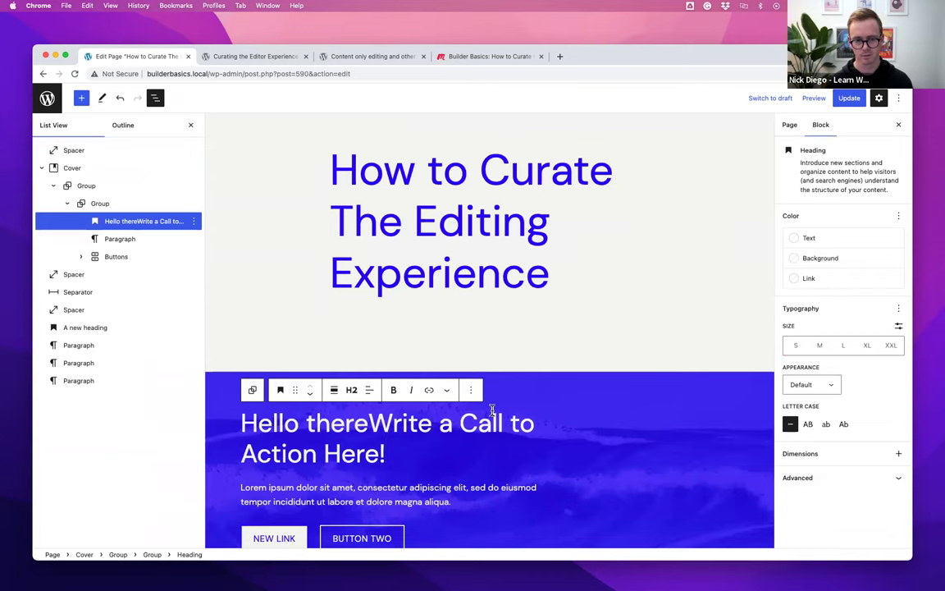
{"action": "scroll", "coordinate": [460, 406], "scroll_direction": "down", "scroll_amount": 3}
{"action": "left_click", "coordinate": [428, 396]}
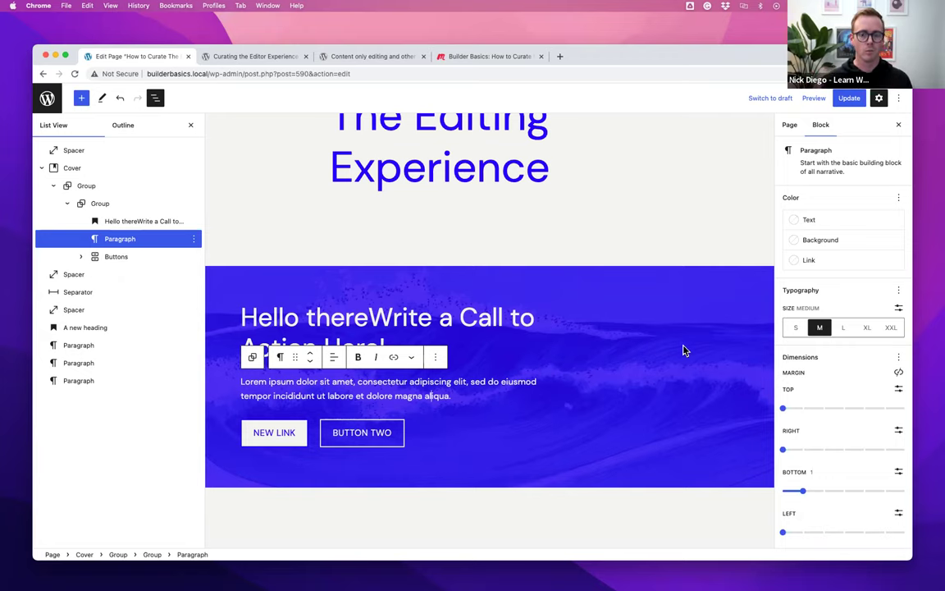
- Paste "templateLock":"contentOnly", before "url" in the wp:cover block's code attributes and return to the visual editor
{"action": "left_click", "coordinate": [899, 98]}
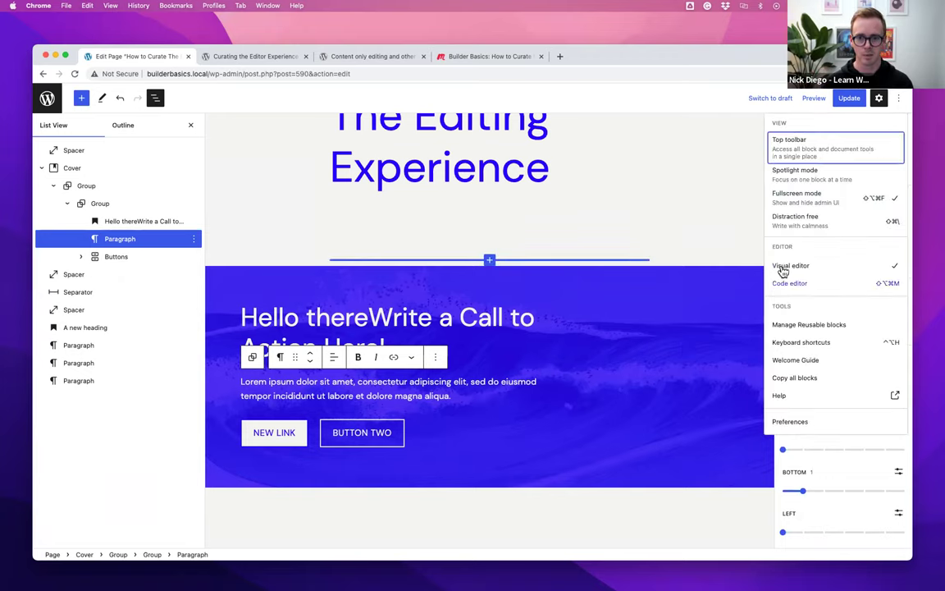
{"action": "left_click", "coordinate": [788, 282]}
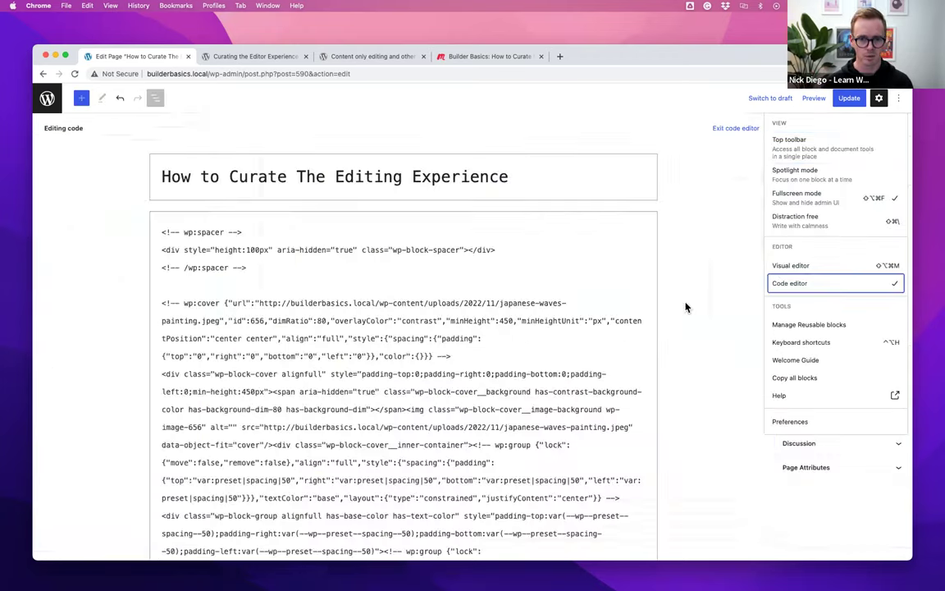
{"action": "left_click", "coordinate": [228, 304]}
{"action": "key", "text": "super+v"}
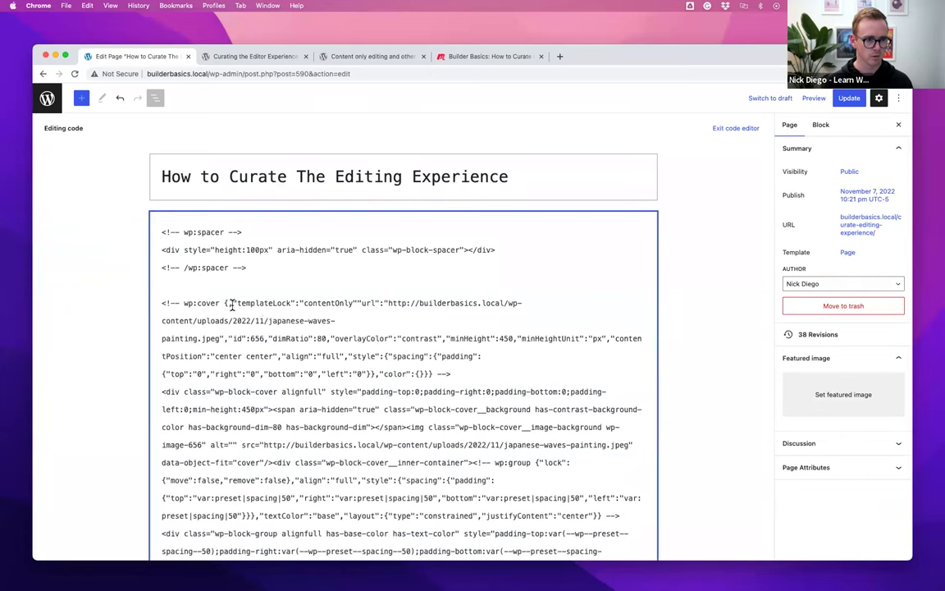
{"action": "type", "text": ","}
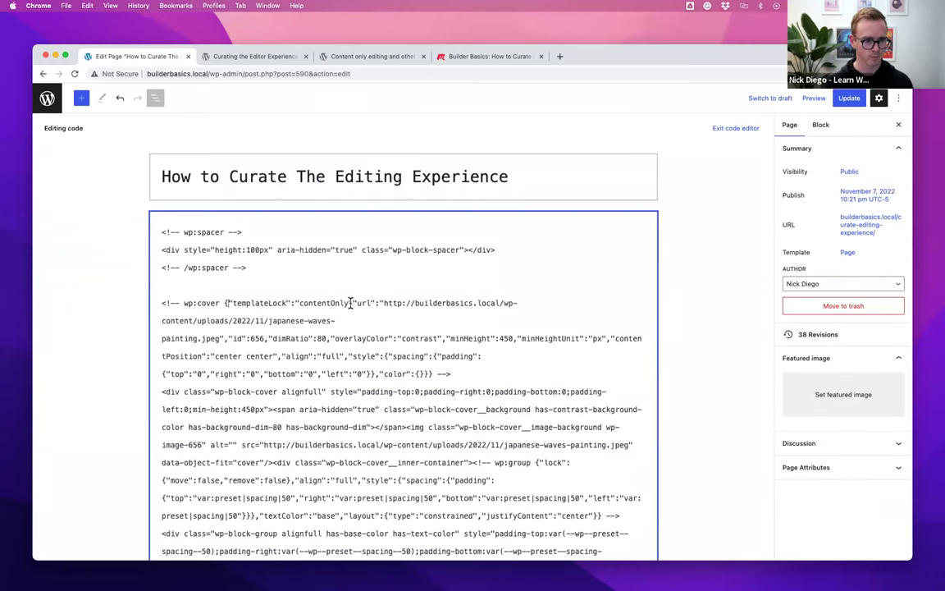
{"action": "type", "text": ","}
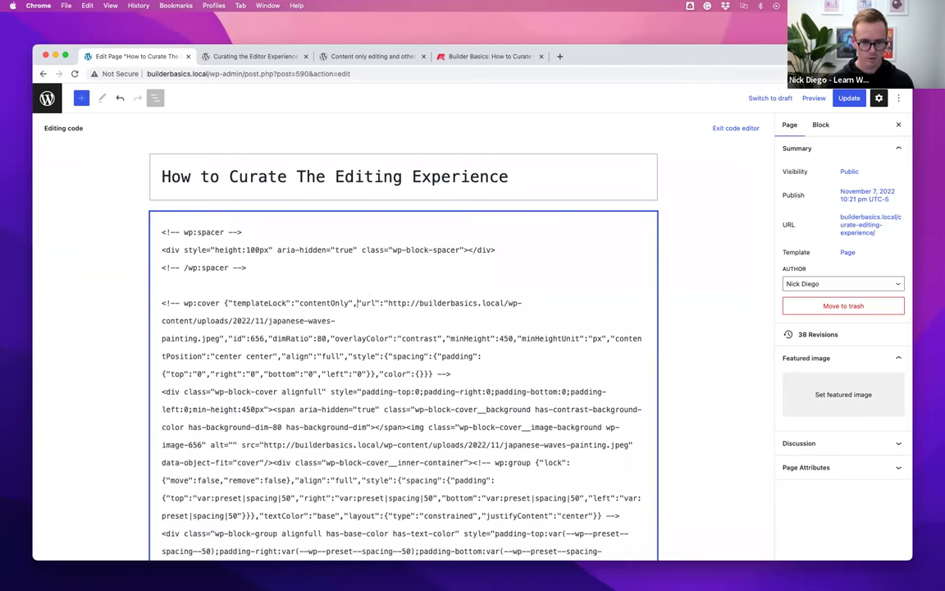
{"action": "left_click", "coordinate": [734, 129]}
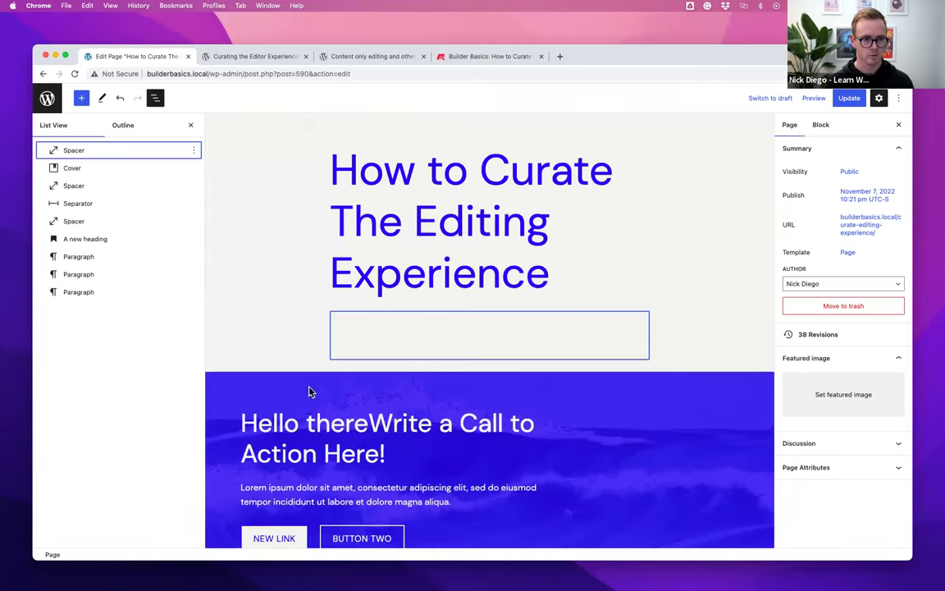
- Select the content-locked Cover block and choose Modify to temporarily edit its full settings
{"action": "left_click", "coordinate": [621, 431]}
{"action": "scroll", "coordinate": [621, 432], "scroll_direction": "down", "scroll_amount": 3}
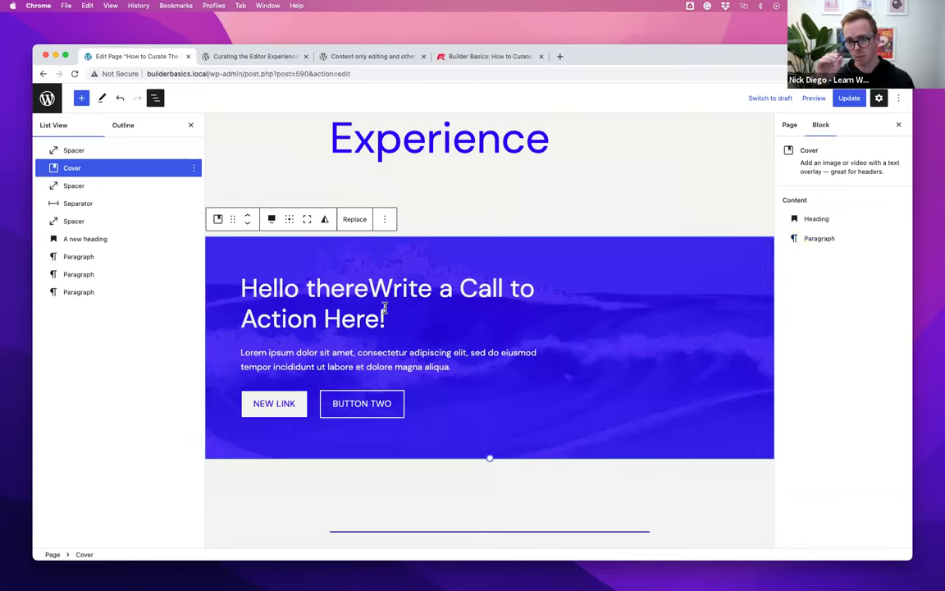
{"action": "left_click", "coordinate": [385, 219]}
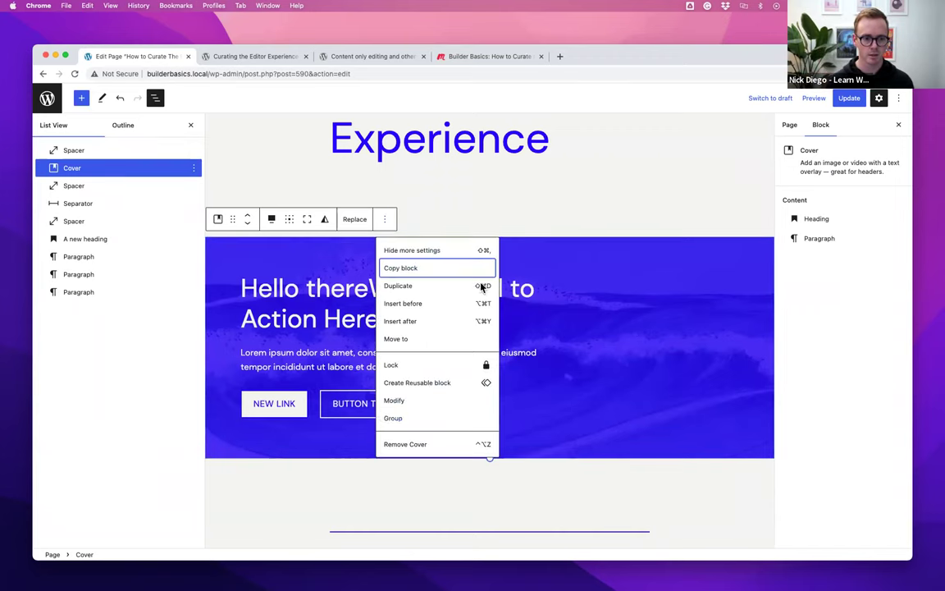
{"action": "left_click", "coordinate": [393, 403]}
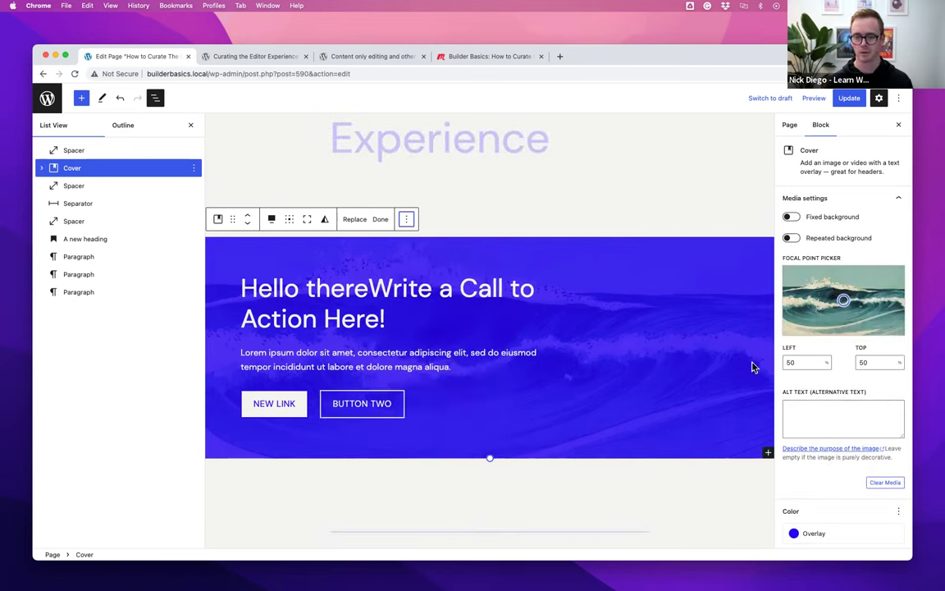
- Move the Cover image's focal point to about 41% left and 46% top
{"action": "scroll", "coordinate": [863, 405], "scroll_direction": "down", "scroll_amount": 3}
{"action": "left_click", "coordinate": [861, 243]}
{"action": "left_click_drag", "start_coordinate": [860, 243], "coordinate": [833, 246]}
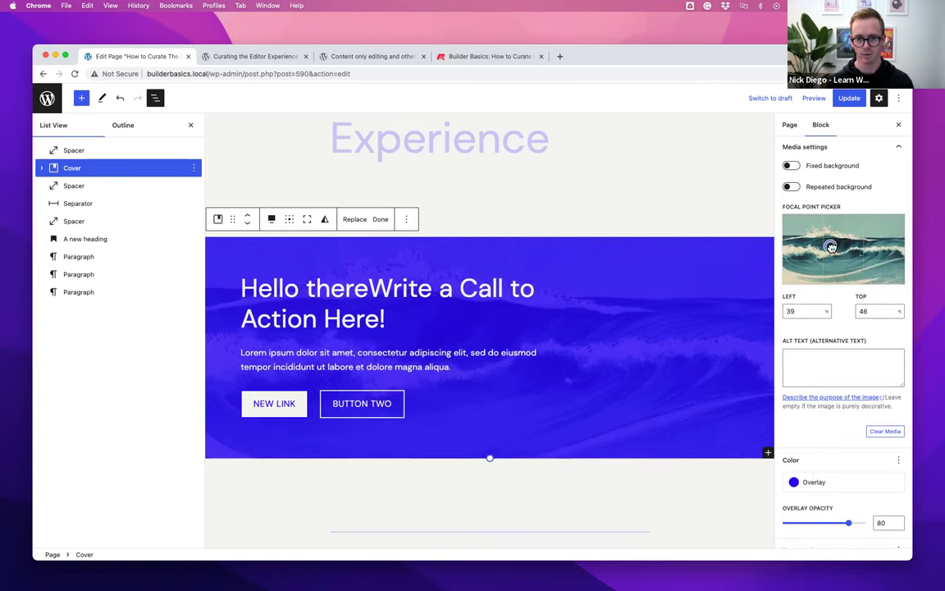
- Try Vivid red as the Cover block's overlay colour and restore the theme's Contrast colour
{"action": "scroll", "coordinate": [816, 472], "scroll_direction": "down", "scroll_amount": 5}
{"action": "left_click", "coordinate": [819, 394]}
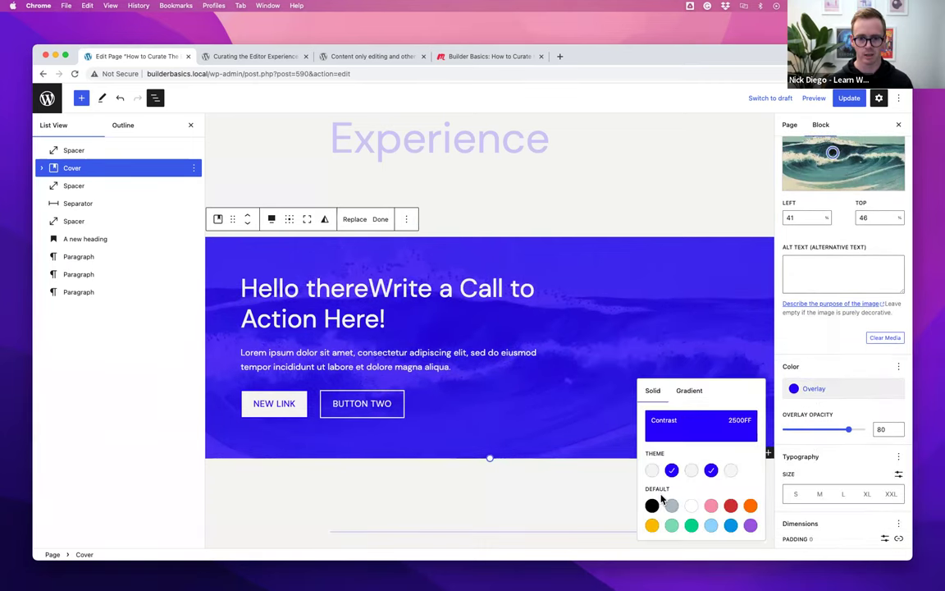
{"action": "left_click", "coordinate": [730, 505]}
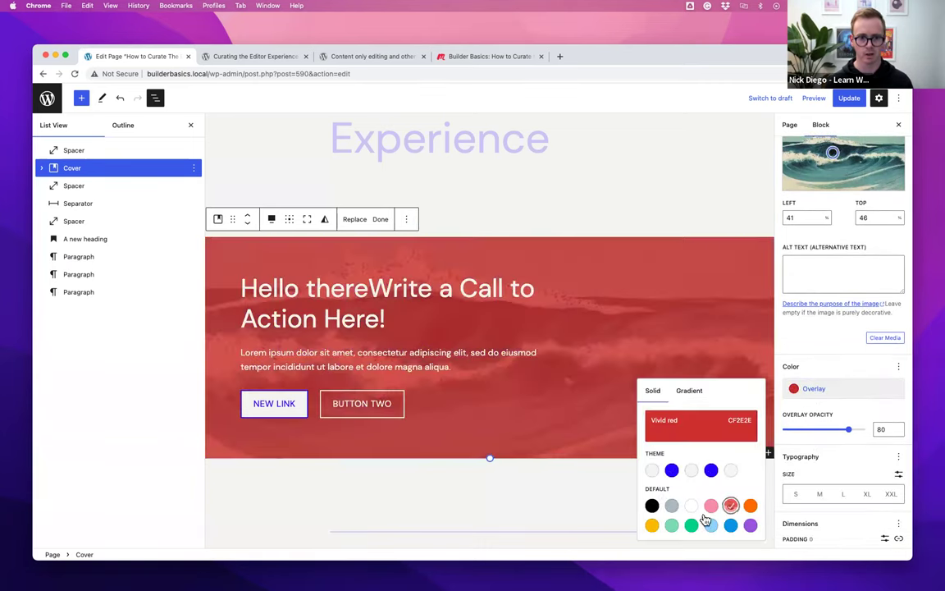
{"action": "left_click", "coordinate": [671, 470]}
- Leave modify mode by moving focus outside the Cover block and place the cursor in its content-locked heading
{"action": "left_click", "coordinate": [578, 254]}
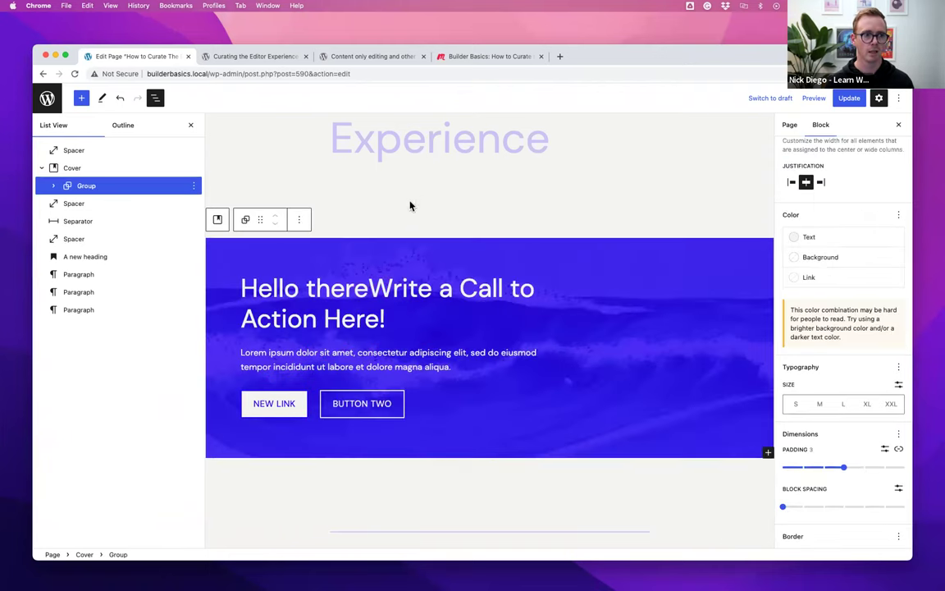
{"action": "left_click", "coordinate": [371, 185]}
{"action": "left_click", "coordinate": [218, 239]}
{"action": "left_click", "coordinate": [316, 283]}
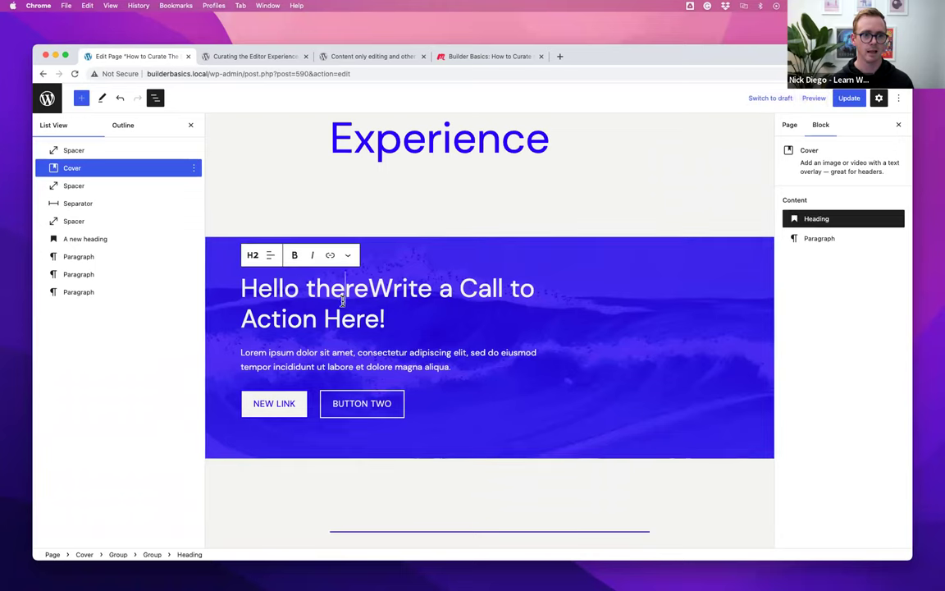
- Reopen the content-locked Cover block with Modify to view its full settings and structure, and finish with Done
{"action": "left_click", "coordinate": [406, 260]}
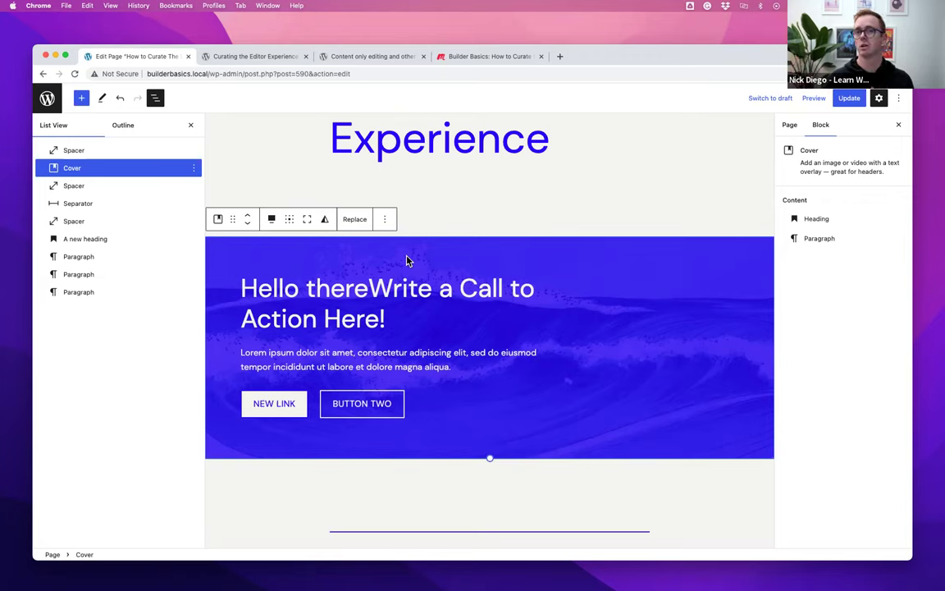
{"action": "left_click", "coordinate": [385, 219]}
{"action": "left_click", "coordinate": [402, 402]}
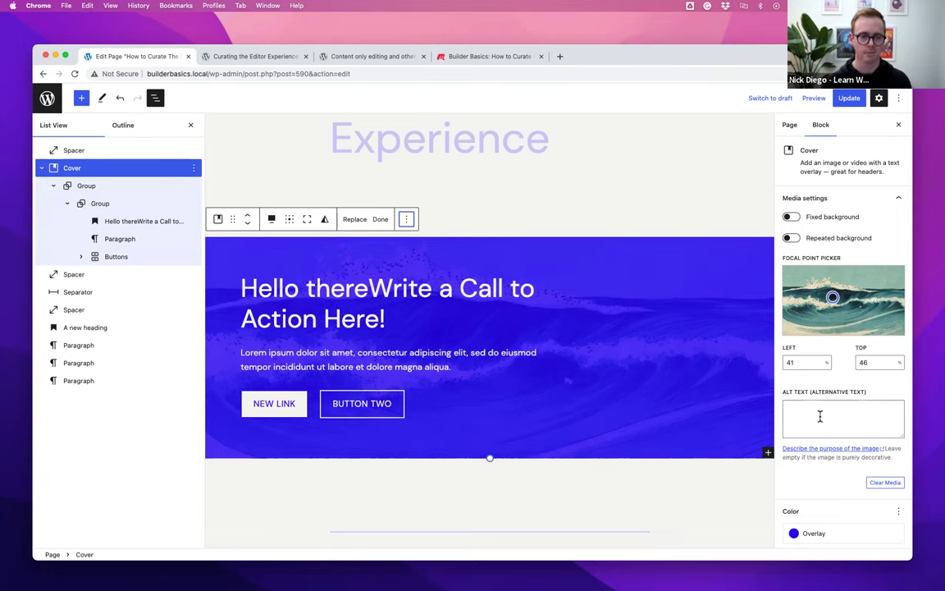
{"action": "left_click", "coordinate": [380, 220]}
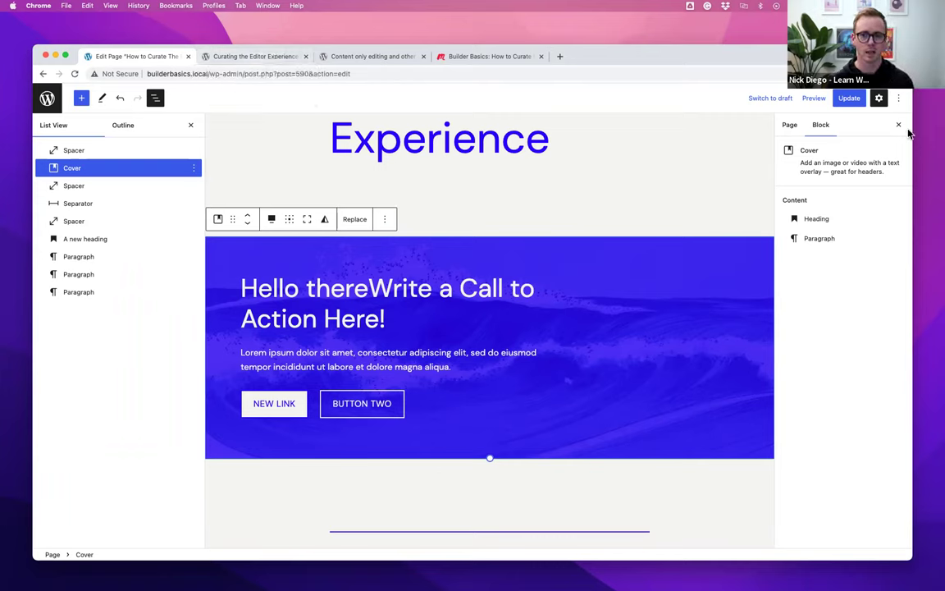
- Examine the wp:cover block's templateLock attribute in the code editor and return to the visual editor
{"action": "left_click", "coordinate": [898, 97]}
{"action": "left_click", "coordinate": [792, 283]}
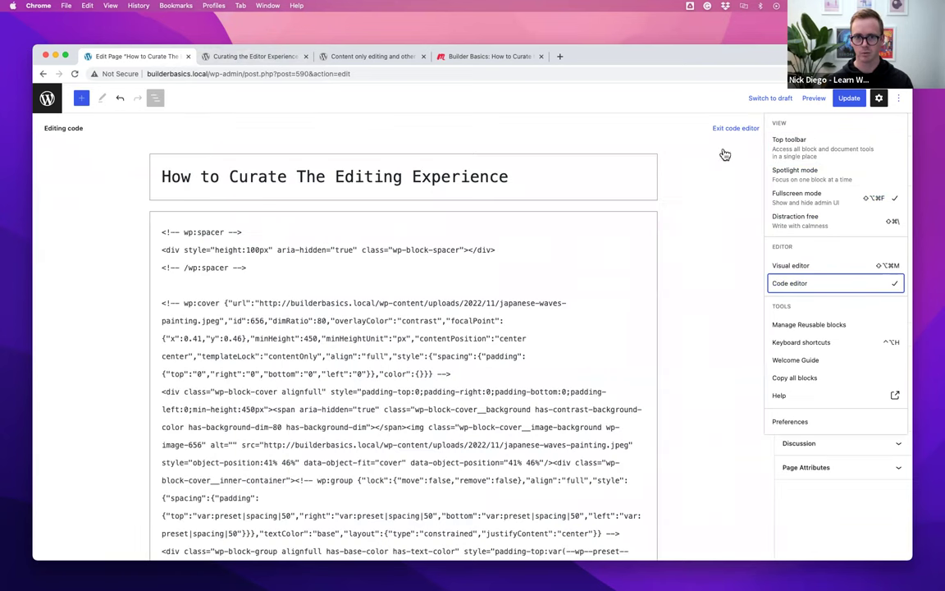
{"action": "left_click", "coordinate": [736, 128]}
{"action": "left_click", "coordinate": [898, 97]}
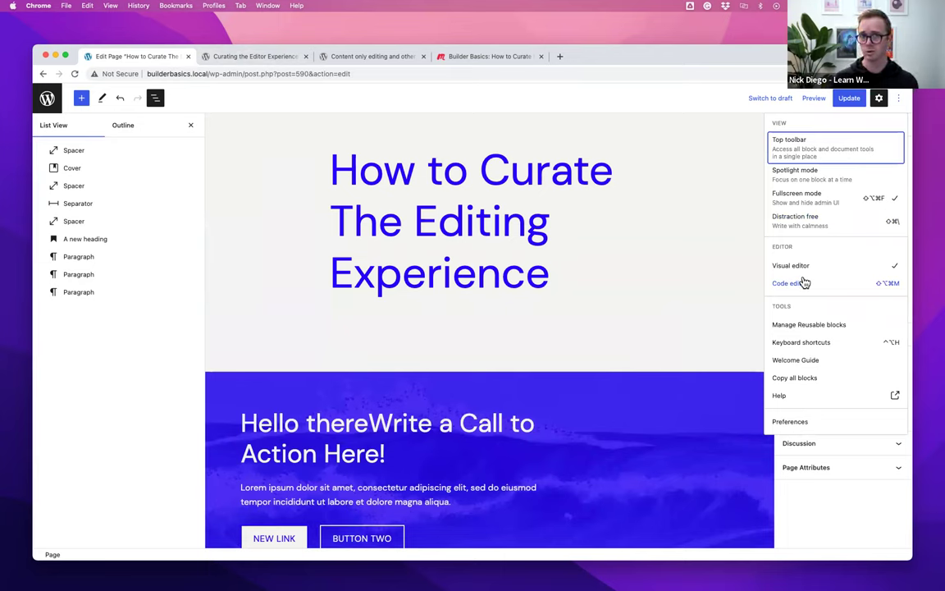
{"action": "left_click", "coordinate": [492, 391]}
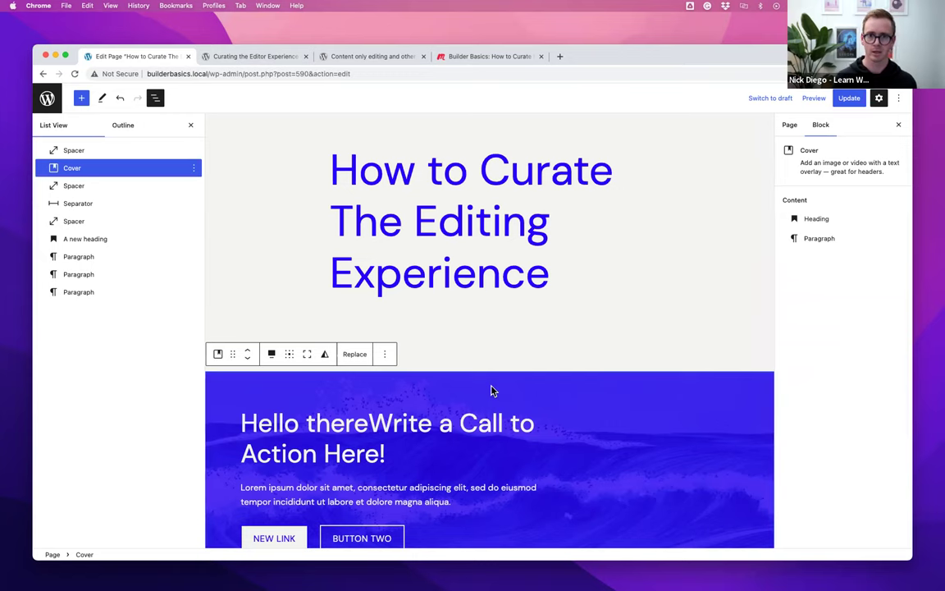
{"action": "scroll", "coordinate": [495, 389], "scroll_direction": "down", "scroll_amount": 2}
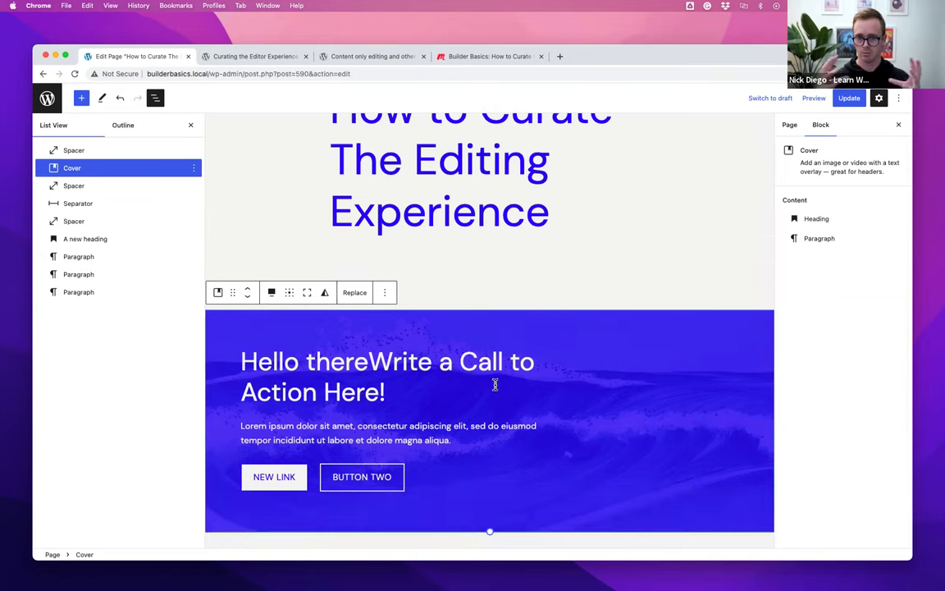
{"action": "left_click", "coordinate": [899, 98]}
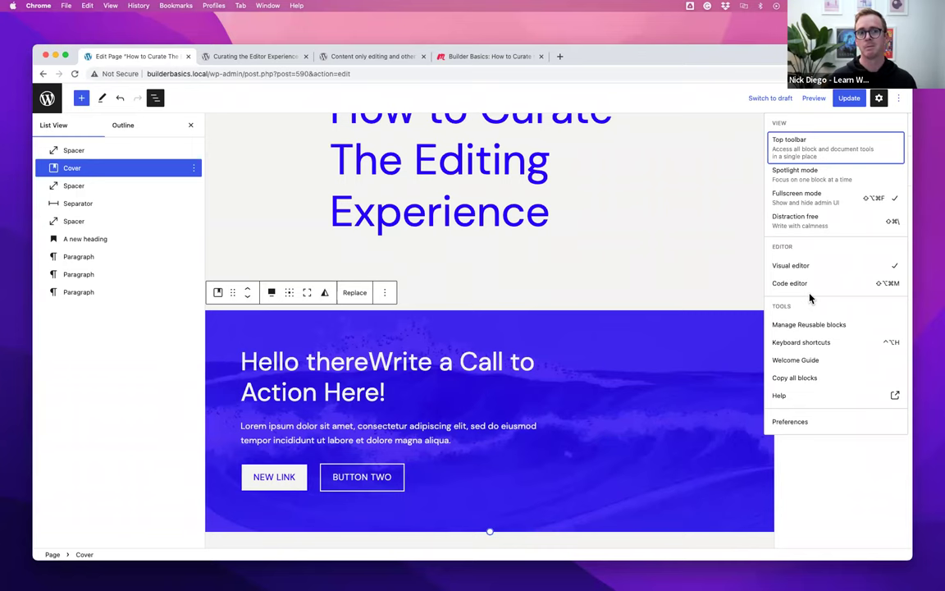
{"action": "left_click", "coordinate": [658, 314]}
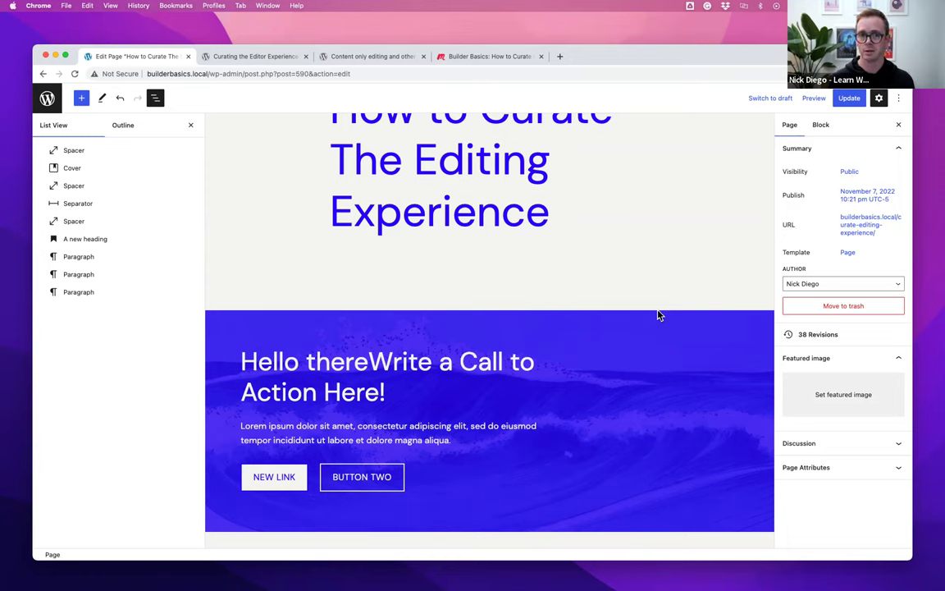
{"action": "left_click", "coordinate": [644, 334]}
{"action": "left_click", "coordinate": [385, 382]}
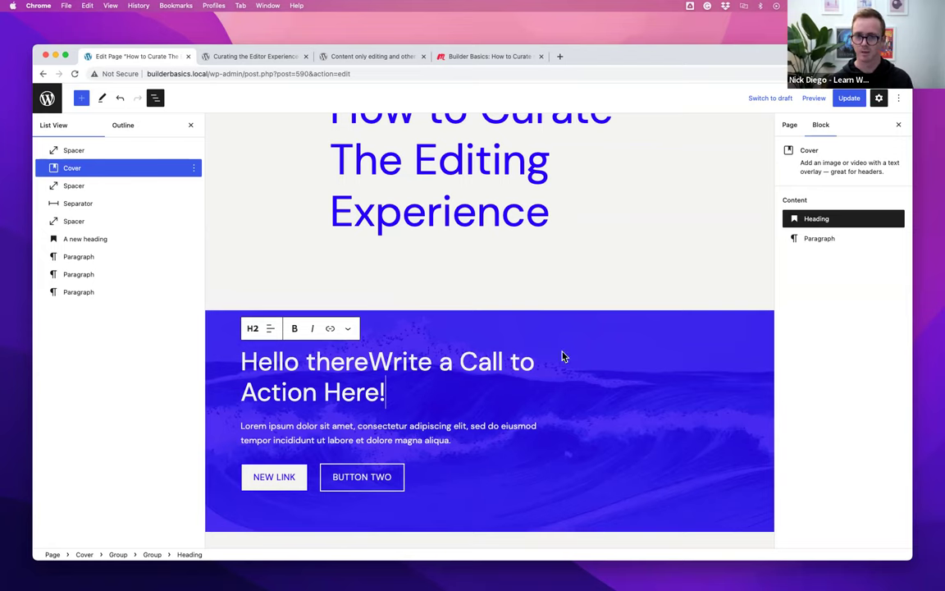
{"action": "left_click", "coordinate": [898, 98]}
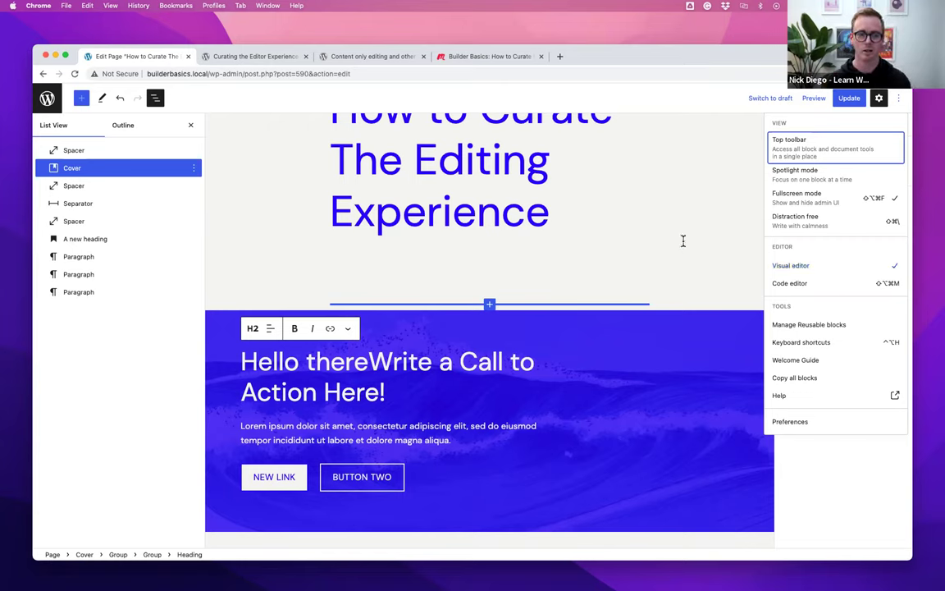
{"action": "left_click", "coordinate": [532, 275]}
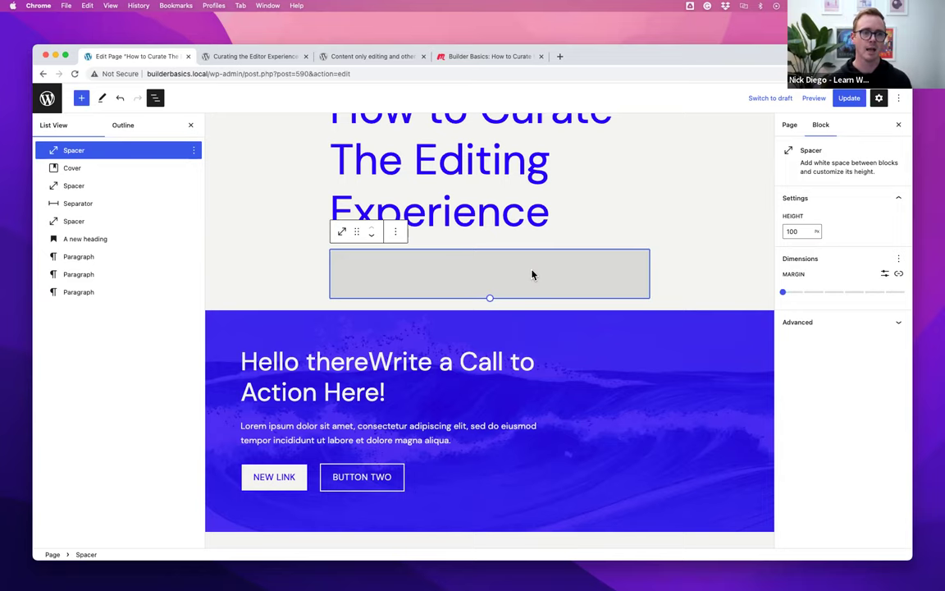
- Switch to the Curating the Editor Experience guide and read its sections on content-only editing and locking permissions
{"action": "left_click", "coordinate": [272, 56]}
{"action": "scroll", "coordinate": [571, 341], "scroll_direction": "down", "scroll_amount": 2}
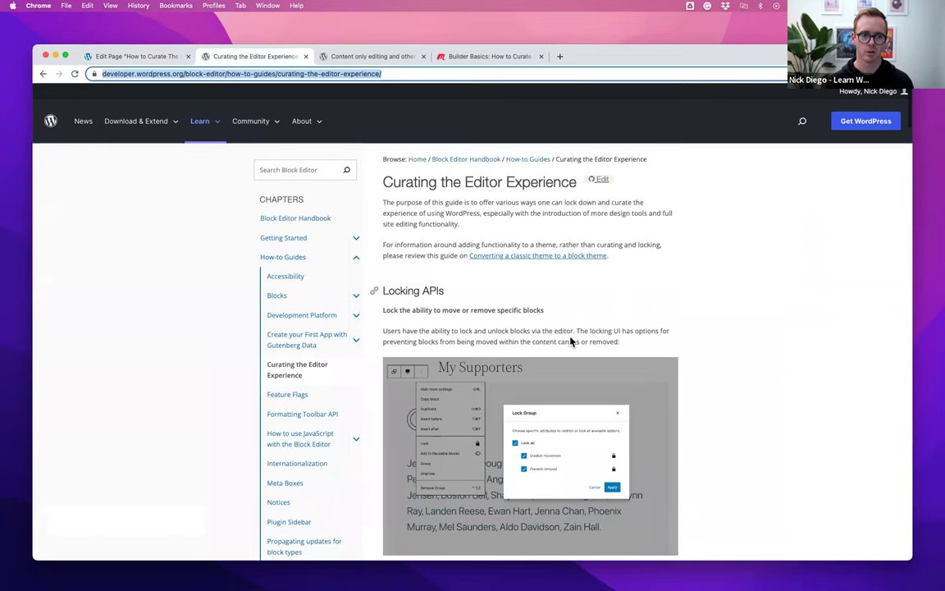
{"action": "scroll", "coordinate": [572, 341], "scroll_direction": "down", "scroll_amount": 2}
{"action": "scroll", "coordinate": [571, 329], "scroll_direction": "down", "scroll_amount": 2}
{"action": "scroll", "coordinate": [572, 323], "scroll_direction": "down", "scroll_amount": 10}
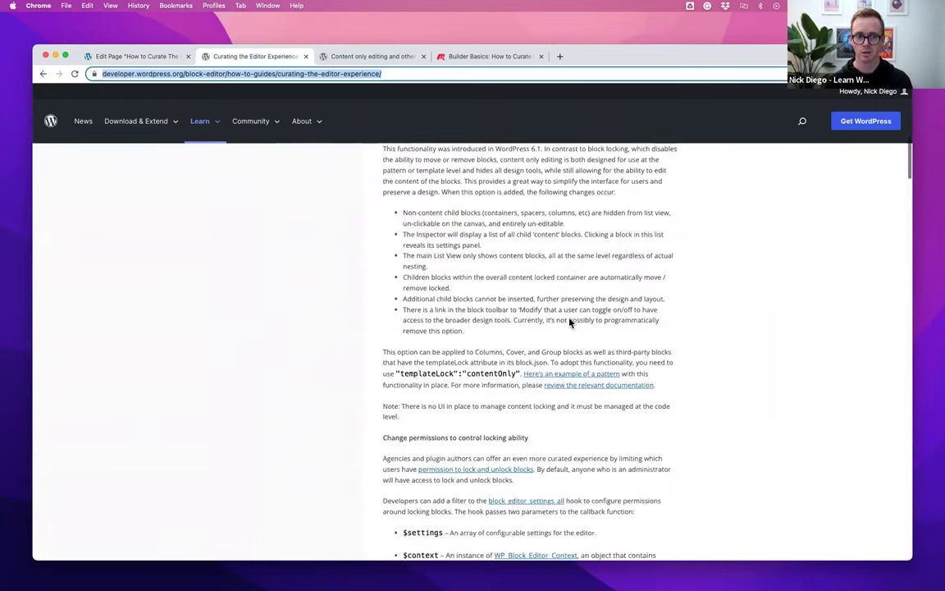
{"action": "scroll", "coordinate": [570, 322], "scroll_direction": "down", "scroll_amount": 5}
- Return to the page editor and lock the Spacer above the Cover block against both movement and removal
{"action": "mouse_move", "coordinate": [236, 117]}
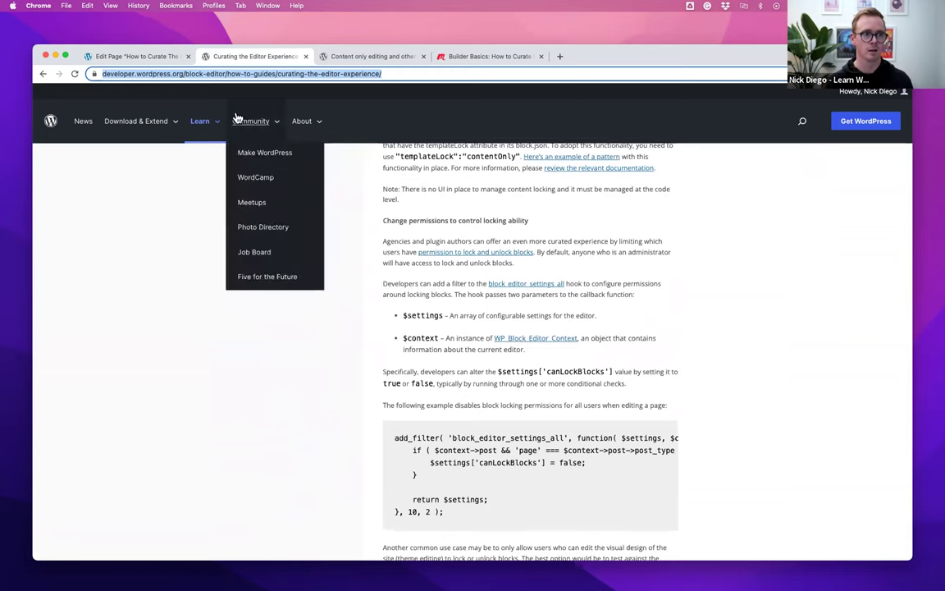
{"action": "left_click", "coordinate": [150, 56]}
{"action": "scroll", "coordinate": [511, 248], "scroll_direction": "up", "scroll_amount": 2}
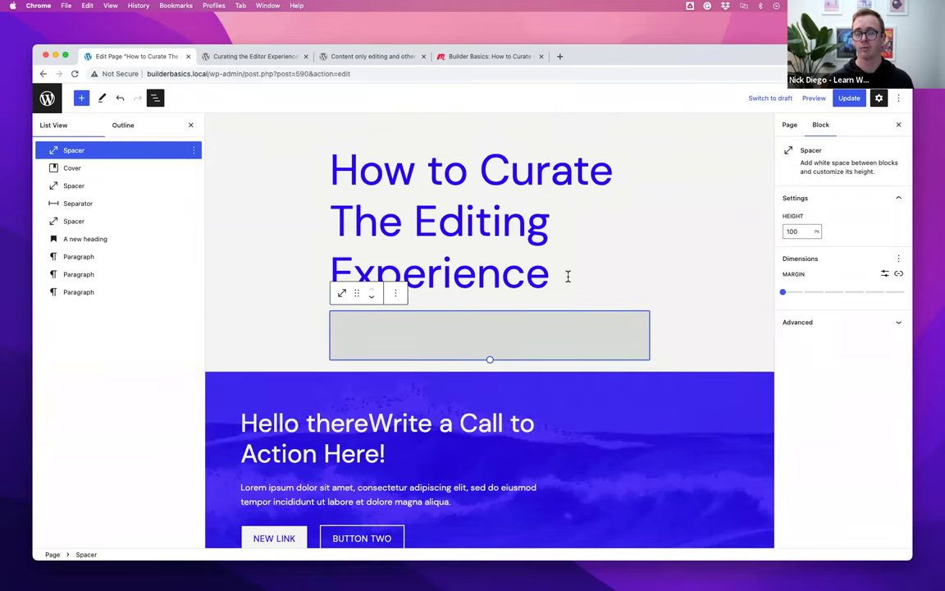
{"action": "scroll", "coordinate": [585, 279], "scroll_direction": "down", "scroll_amount": 2}
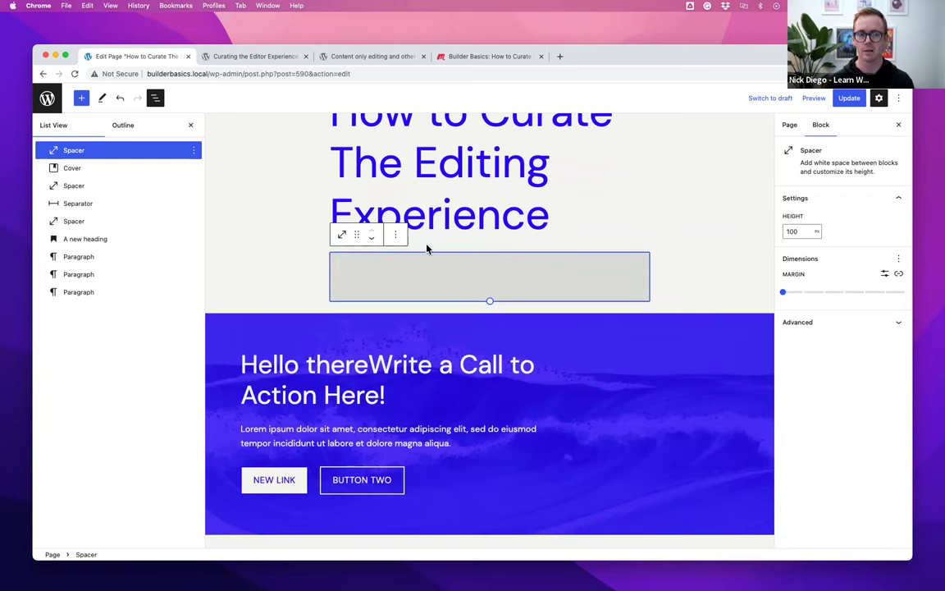
{"action": "left_click", "coordinate": [394, 237]}
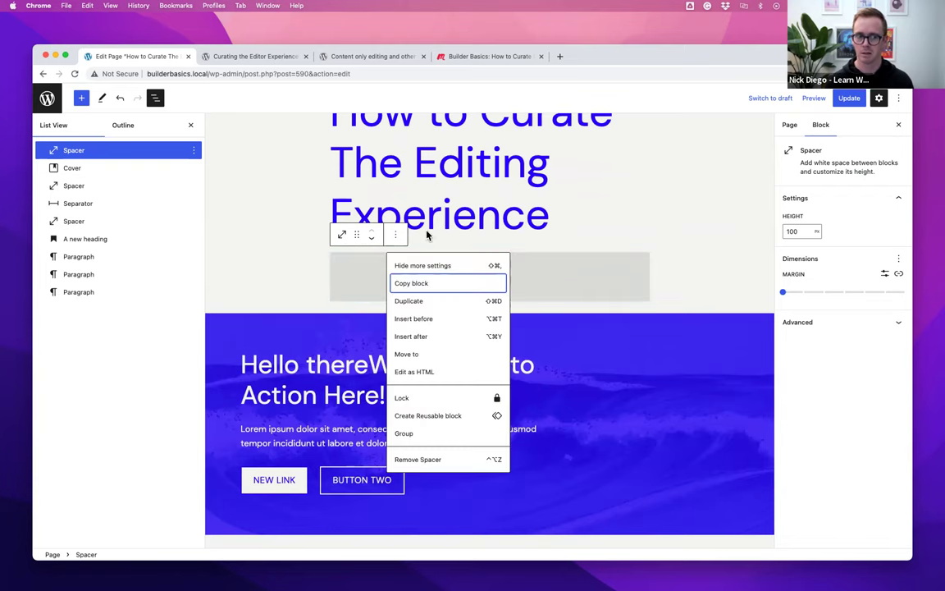
{"action": "left_click", "coordinate": [472, 396]}
{"action": "left_click", "coordinate": [380, 302]}
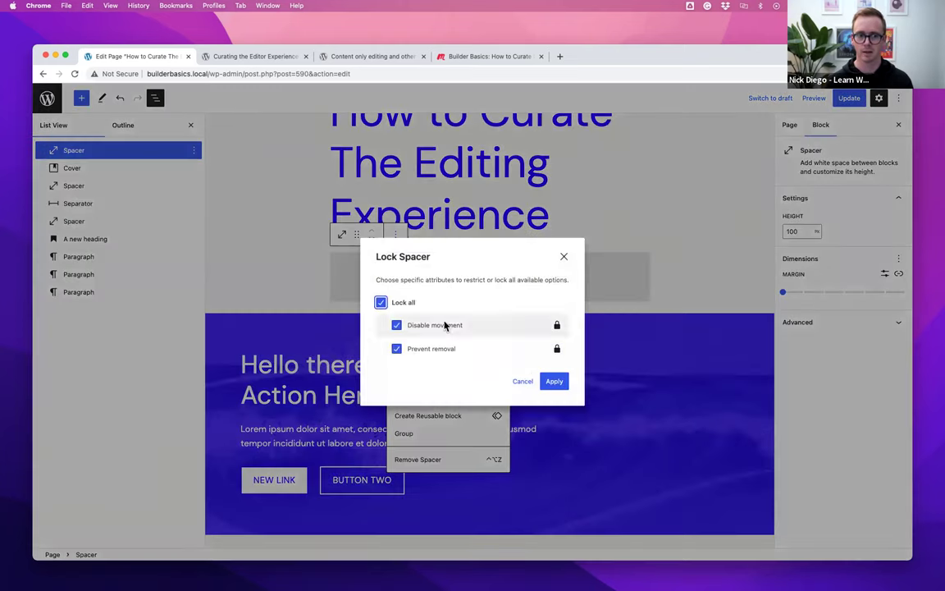
{"action": "left_click", "coordinate": [554, 381]}
{"action": "left_click", "coordinate": [583, 317]}
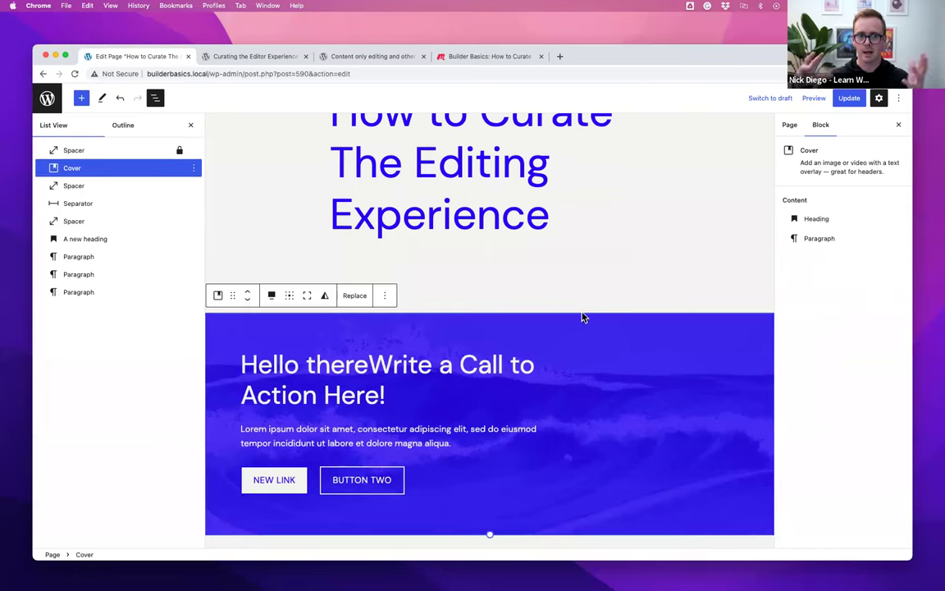
- Select the locked Spacer and view the pattern categories in the block inserter
{"action": "left_click", "coordinate": [549, 276]}
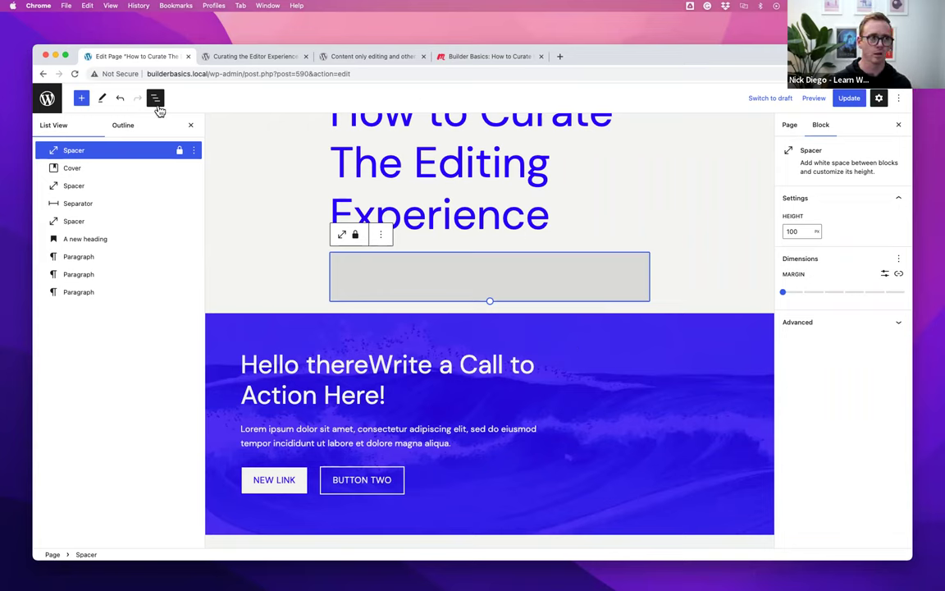
{"action": "left_click", "coordinate": [82, 99]}
{"action": "left_click", "coordinate": [137, 157]}
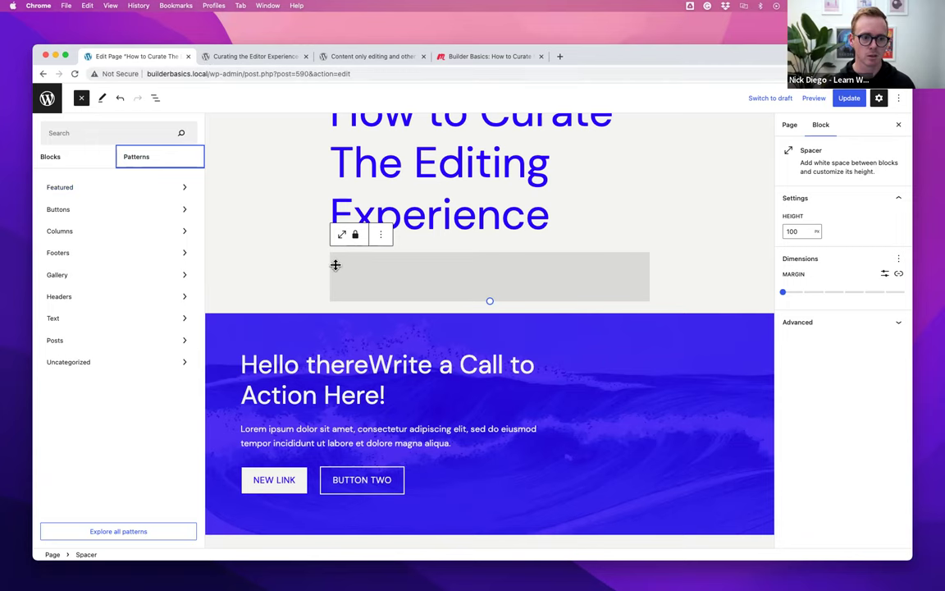
- Delete "Hello there" from the call-to-action heading so it reads "Write a Call to Action Here!"
{"action": "left_click_drag", "start_coordinate": [368, 360], "coordinate": [367, 316]}
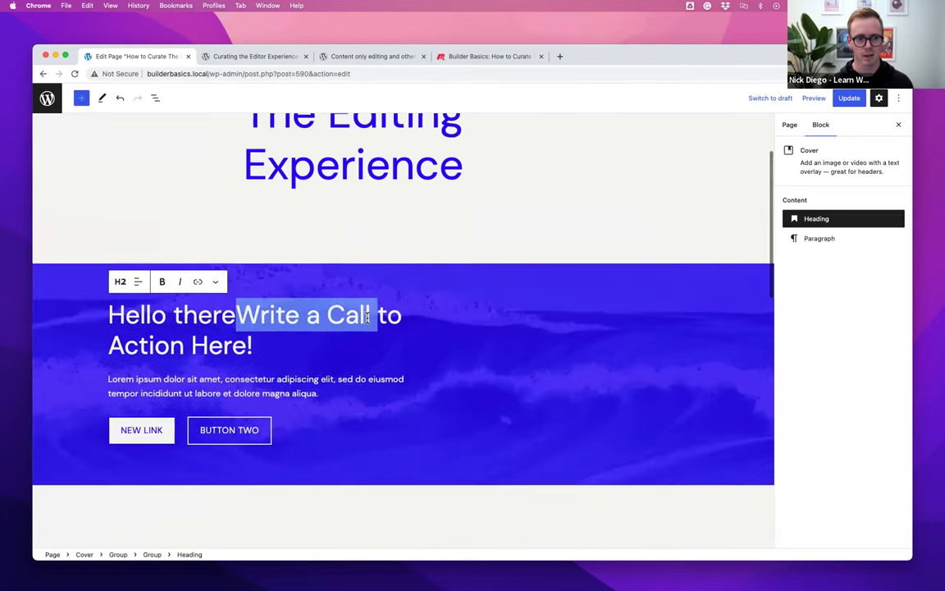
{"action": "left_click_drag", "start_coordinate": [237, 317], "coordinate": [107, 316]}
{"action": "key", "text": "BackSpace"}
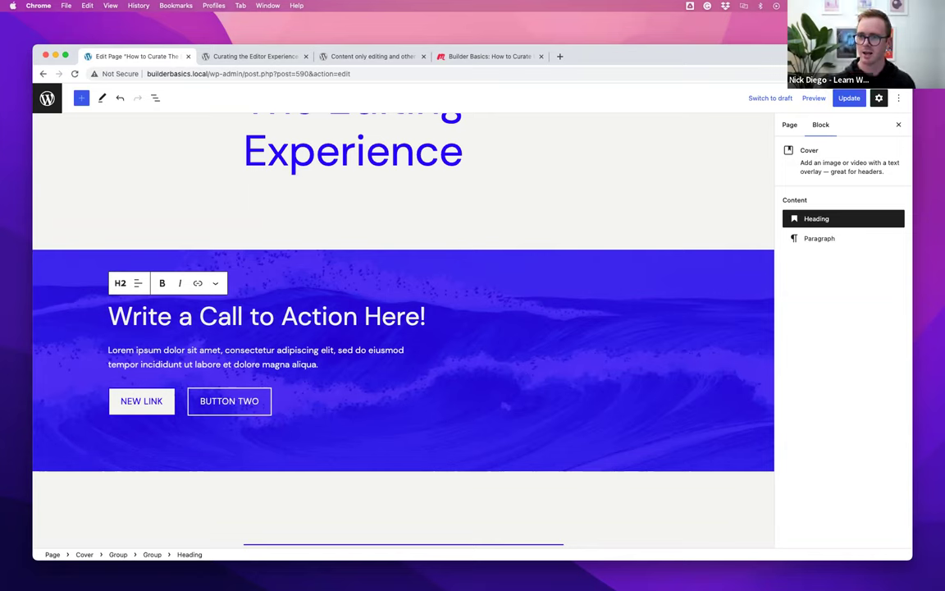
- Switch to VS Code and narrow the file explorer to give the theme.json code more room
{"action": "mouse_move", "coordinate": [593, 253]}
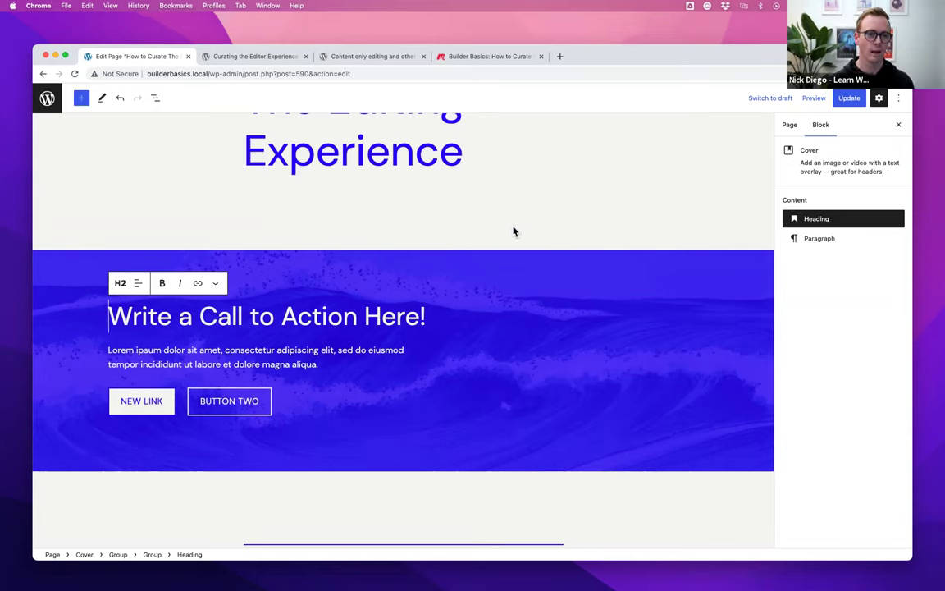
{"action": "key", "text": "ctrl+Right"}
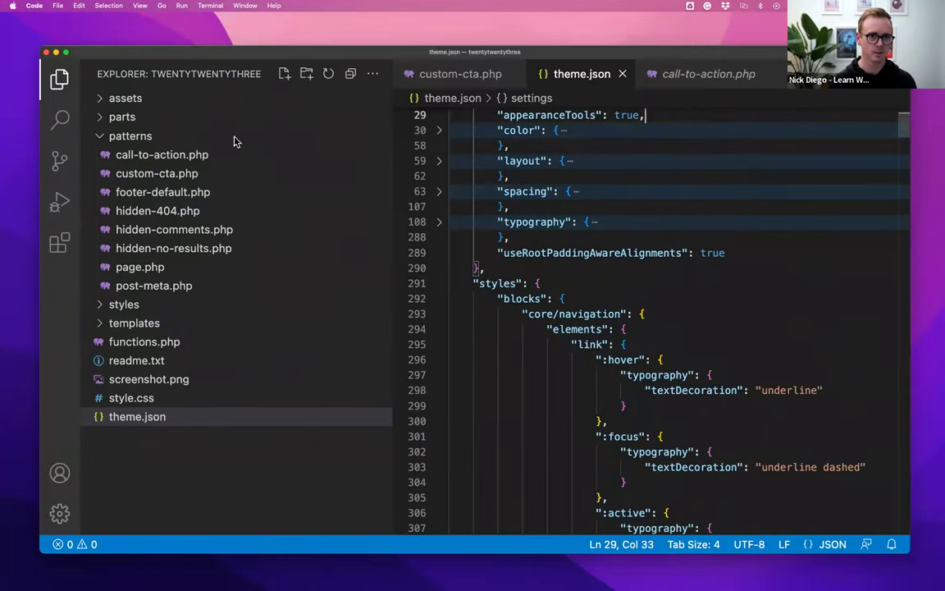
{"action": "left_click_drag", "start_coordinate": [388, 207], "coordinate": [236, 205]}
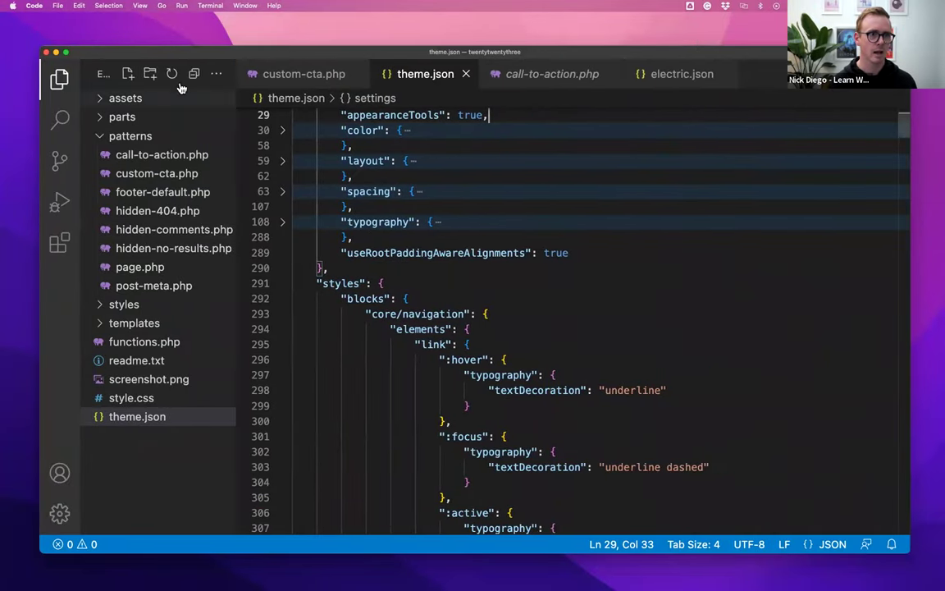
{"action": "left_click", "coordinate": [57, 6]}
{"action": "left_click", "coordinate": [383, 158]}
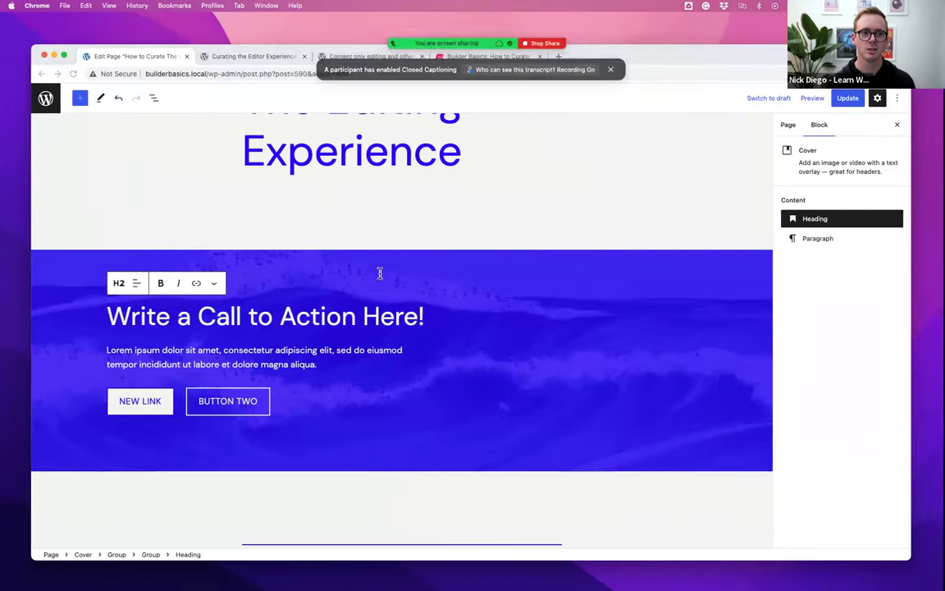
- Return to the browser and open the WordPress admin Pages list in a new tab
{"action": "right_click", "coordinate": [53, 103]}
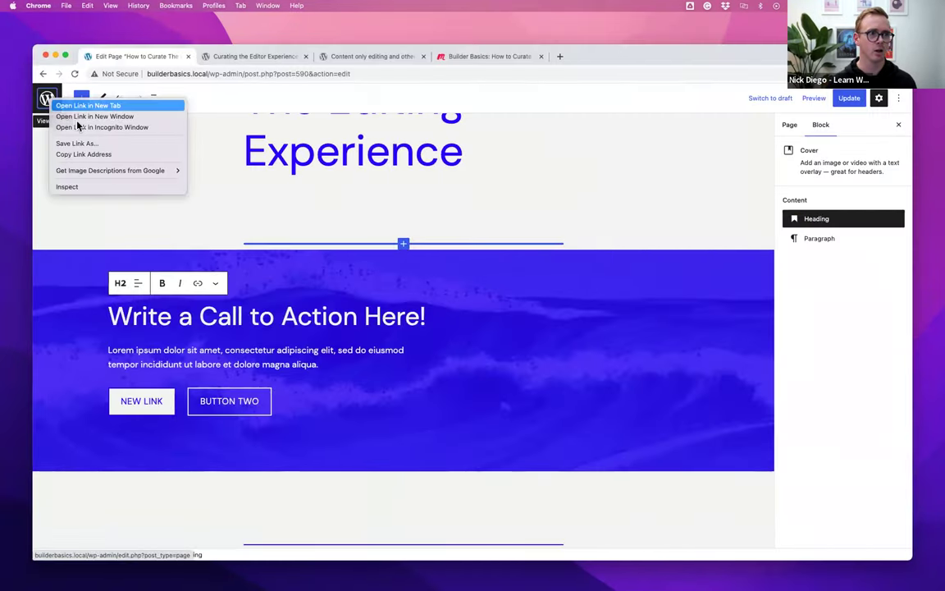
{"action": "left_click", "coordinate": [86, 106]}
{"action": "left_click", "coordinate": [224, 63]}
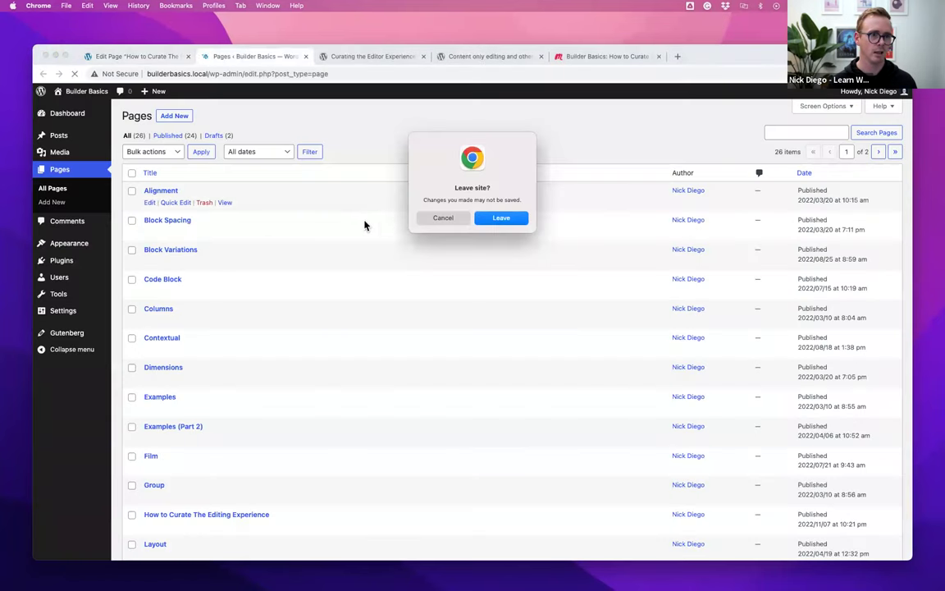
- Leave the unsaved page and open the Twenty Twenty-Three theme's theme.json in the Theme File Editor
{"action": "left_click", "coordinate": [501, 218]}
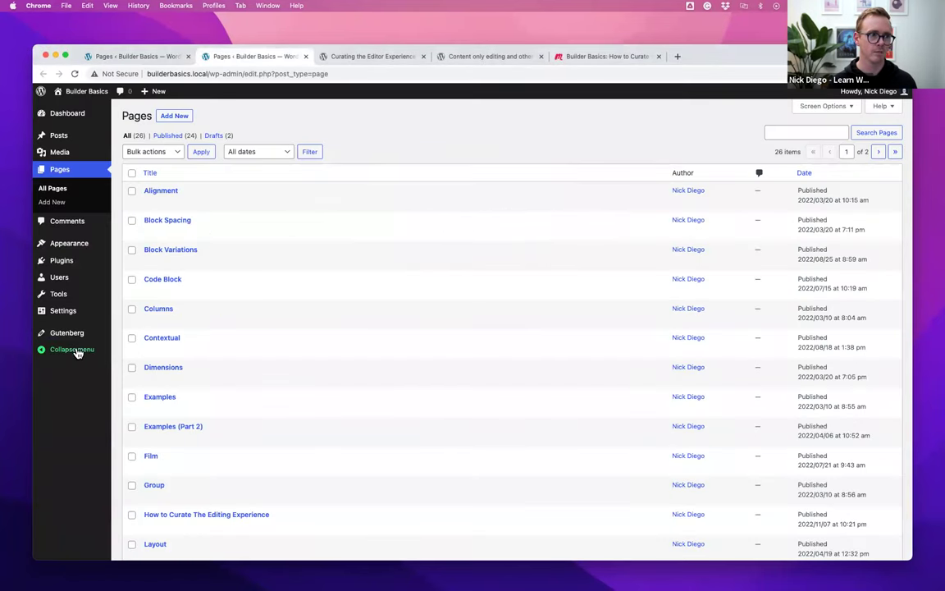
{"action": "mouse_move", "coordinate": [69, 311]}
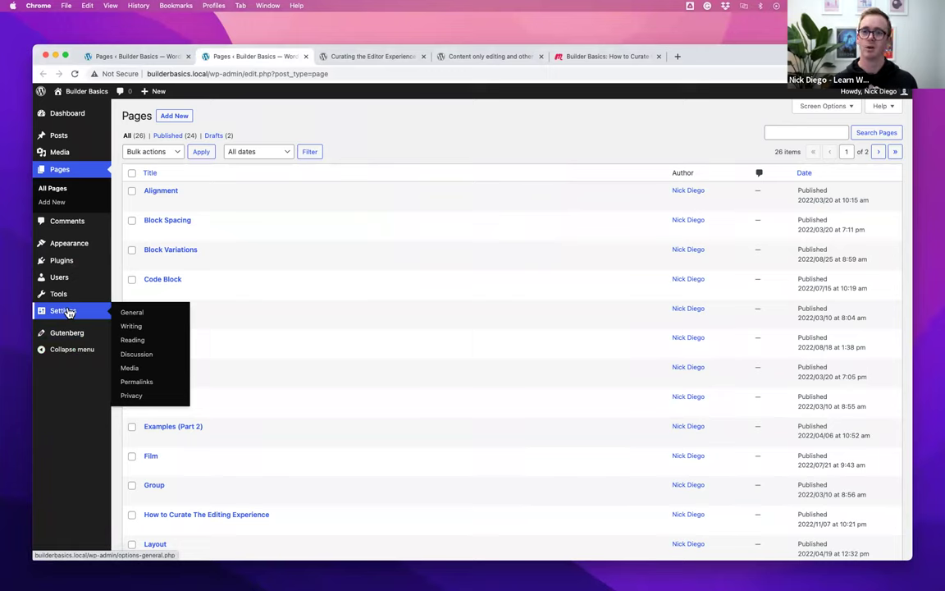
{"action": "mouse_move", "coordinate": [66, 294]}
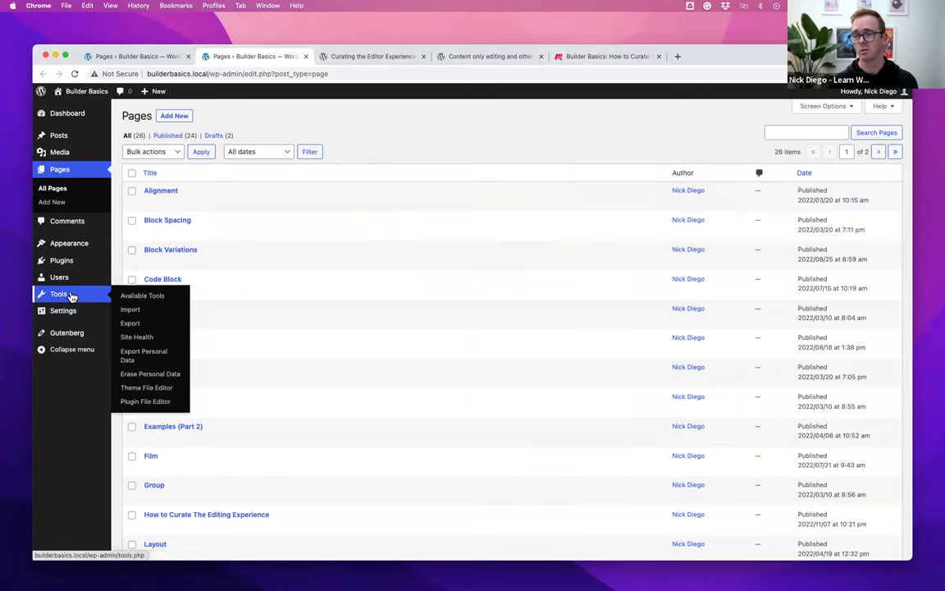
{"action": "left_click", "coordinate": [180, 387]}
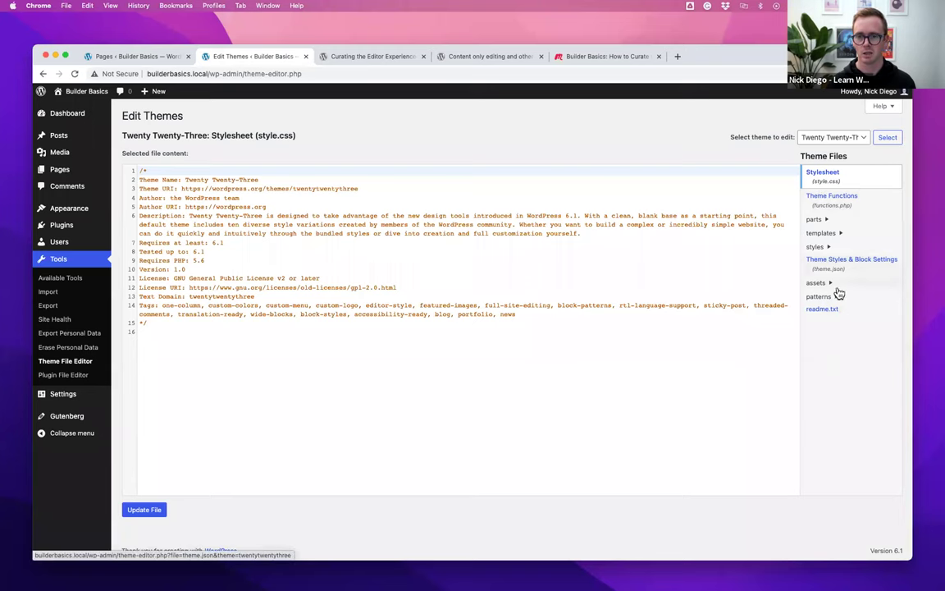
{"action": "left_click", "coordinate": [833, 261]}
- Remove the comma after the blog-alternative template entry on line 19 of theme.json, view the error marker, and restore the comma
{"action": "left_click", "coordinate": [271, 360]}
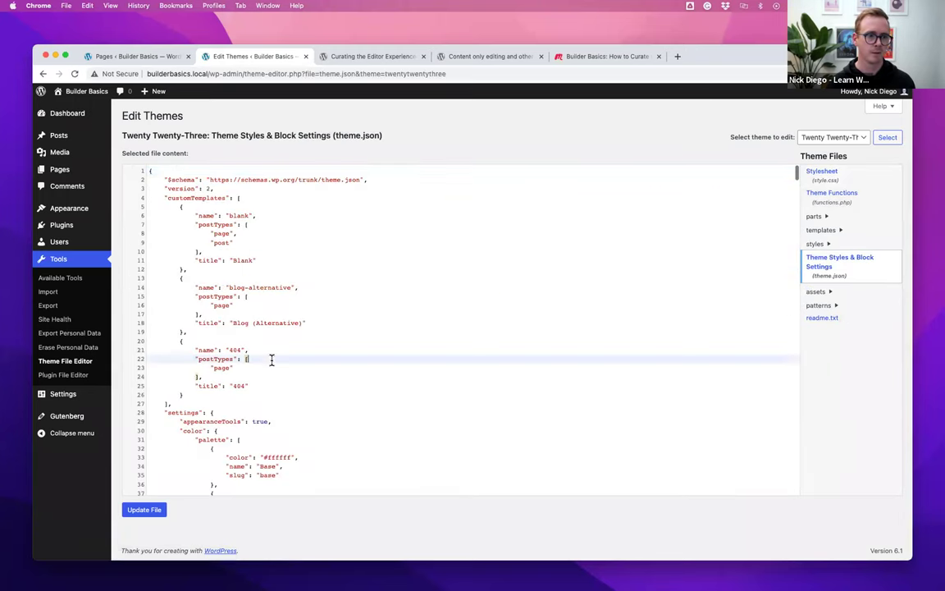
{"action": "left_click", "coordinate": [216, 333]}
{"action": "key", "text": "BackSpace"}
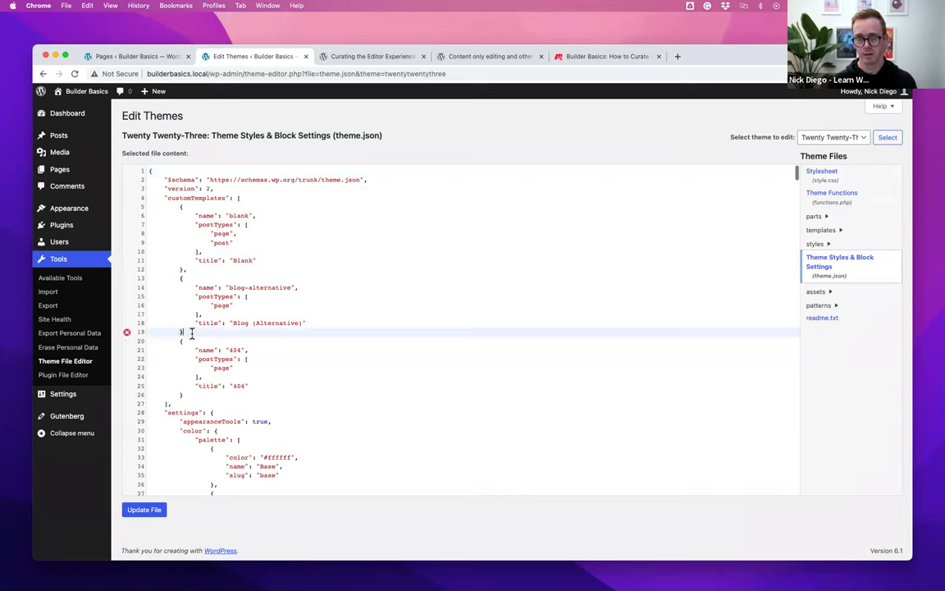
{"action": "mouse_move", "coordinate": [127, 333]}
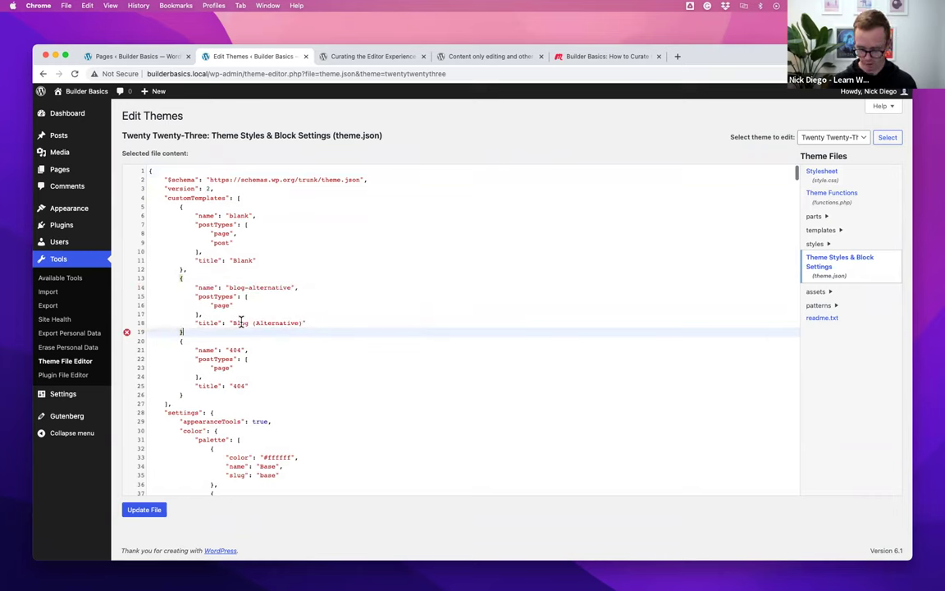
{"action": "type", "text": ","}
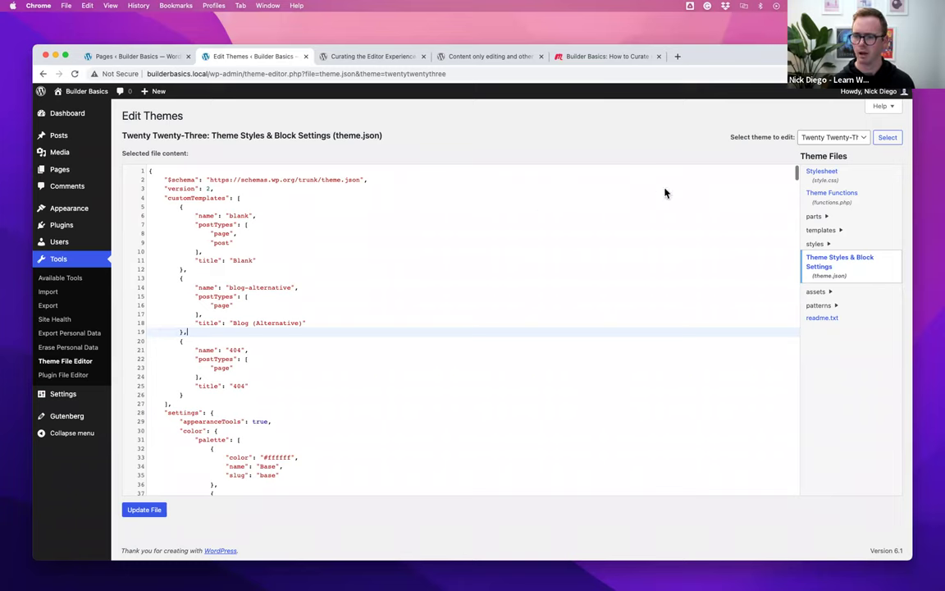
- Reopen the "How to Curate The Editing Experience" page from the Pages list and check its block markup in the code editor
{"action": "left_click", "coordinate": [106, 54]}
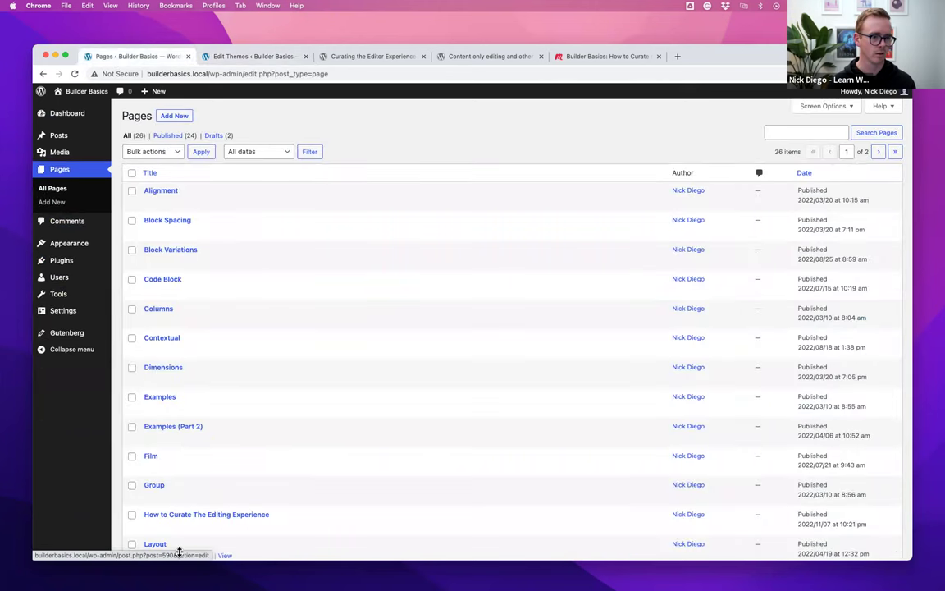
{"action": "left_click", "coordinate": [151, 527]}
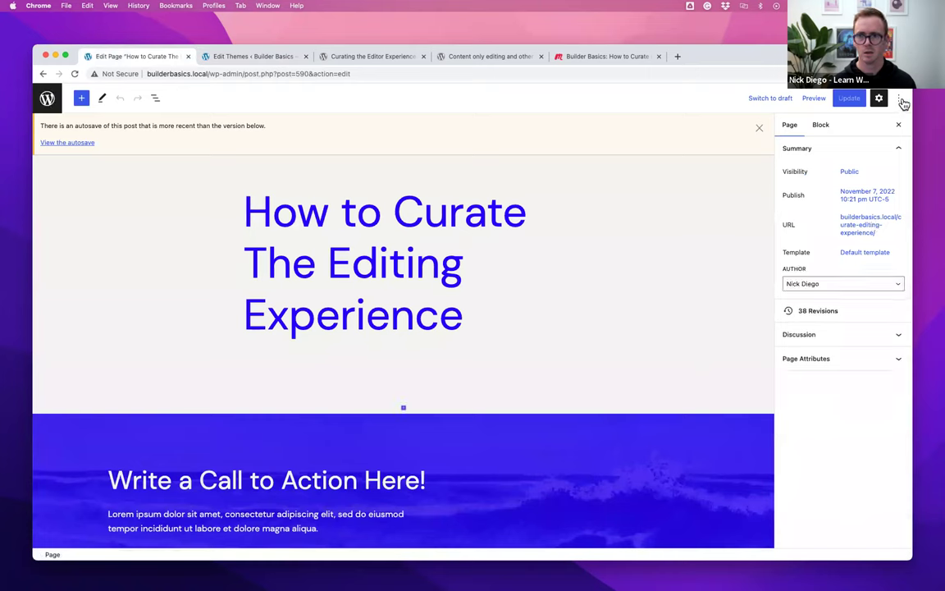
{"action": "left_click", "coordinate": [898, 98]}
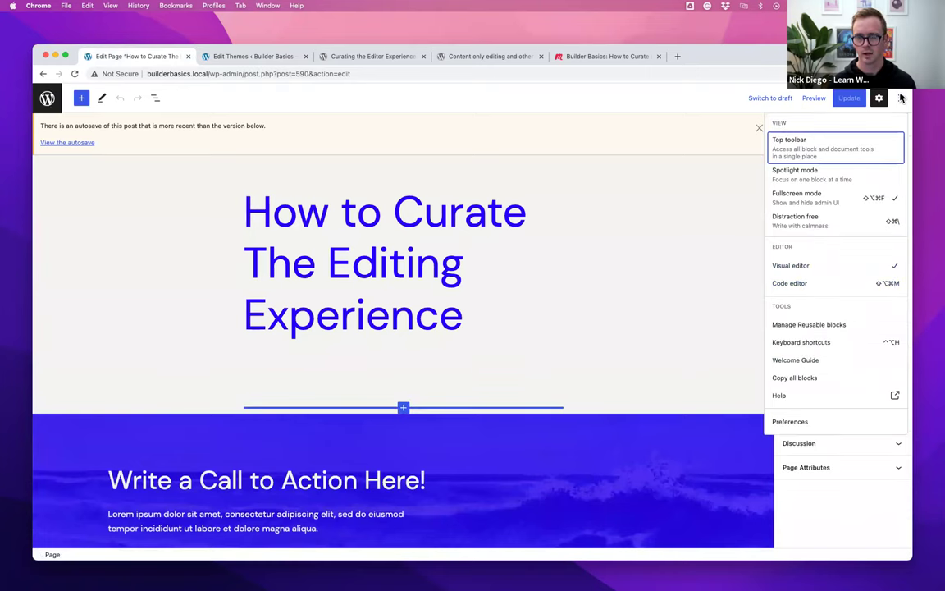
{"action": "left_click", "coordinate": [791, 284]}
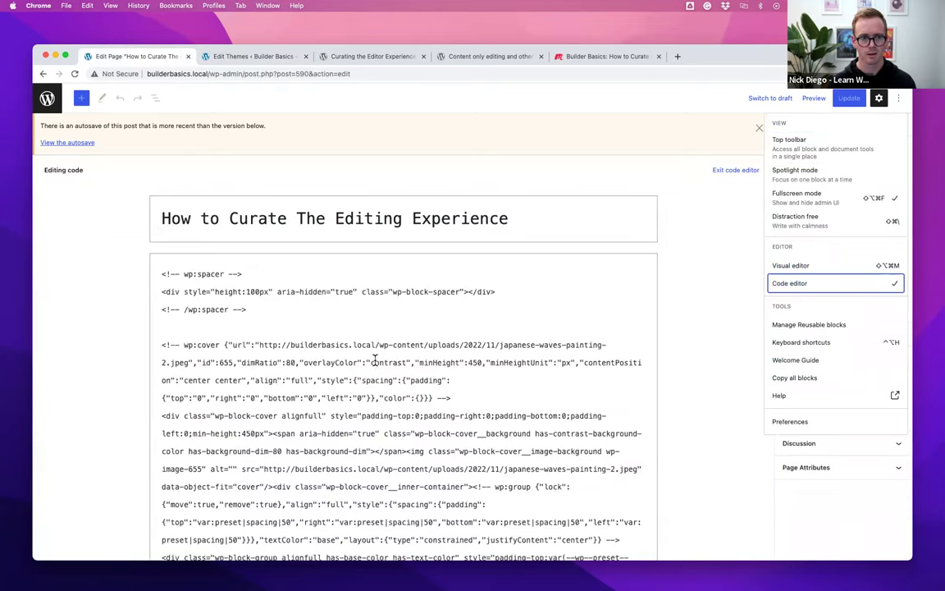
{"action": "scroll", "coordinate": [375, 362], "scroll_direction": "down", "scroll_amount": 1}
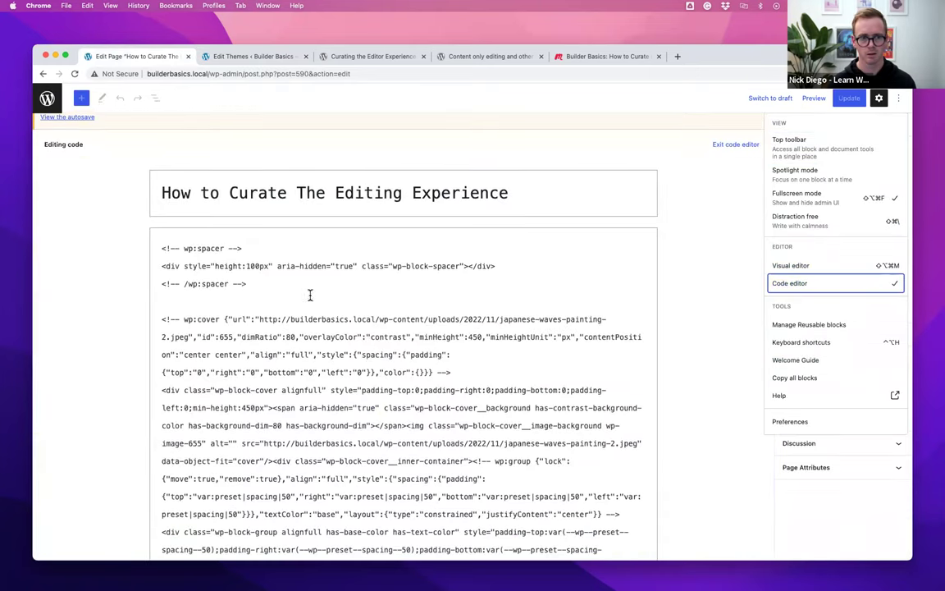
{"action": "left_click", "coordinate": [505, 397]}
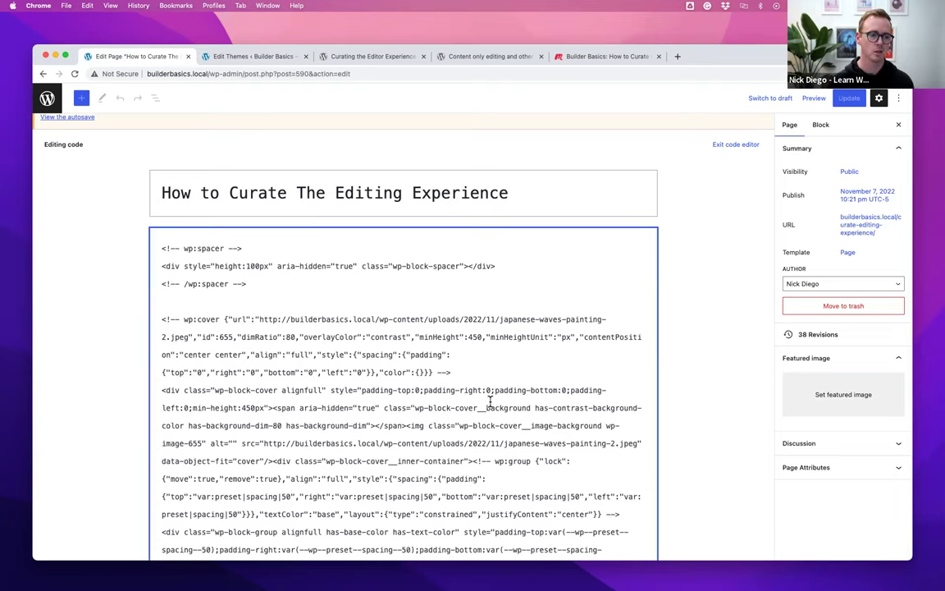
{"action": "scroll", "coordinate": [489, 401], "scroll_direction": "down", "scroll_amount": 1}
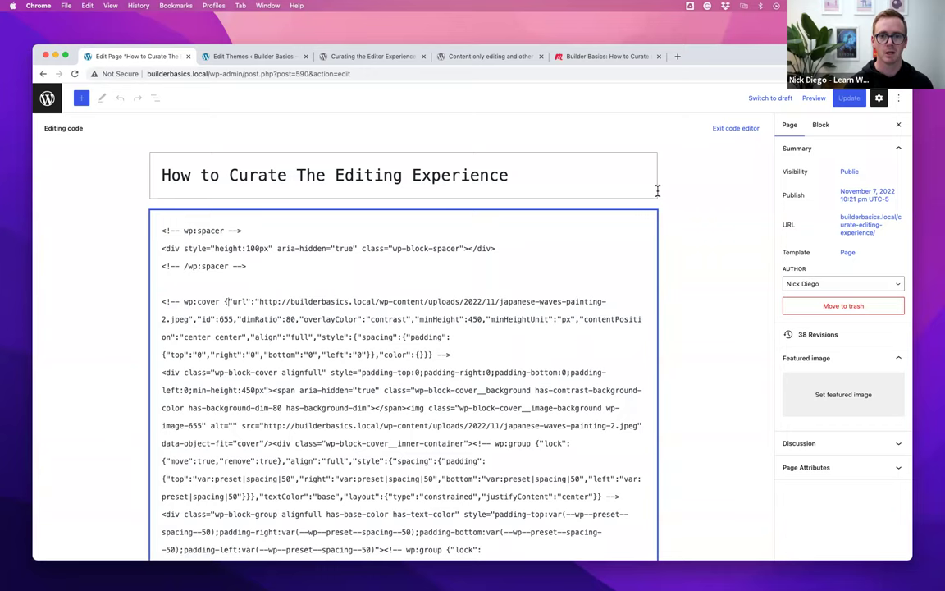
{"action": "left_click", "coordinate": [736, 128]}
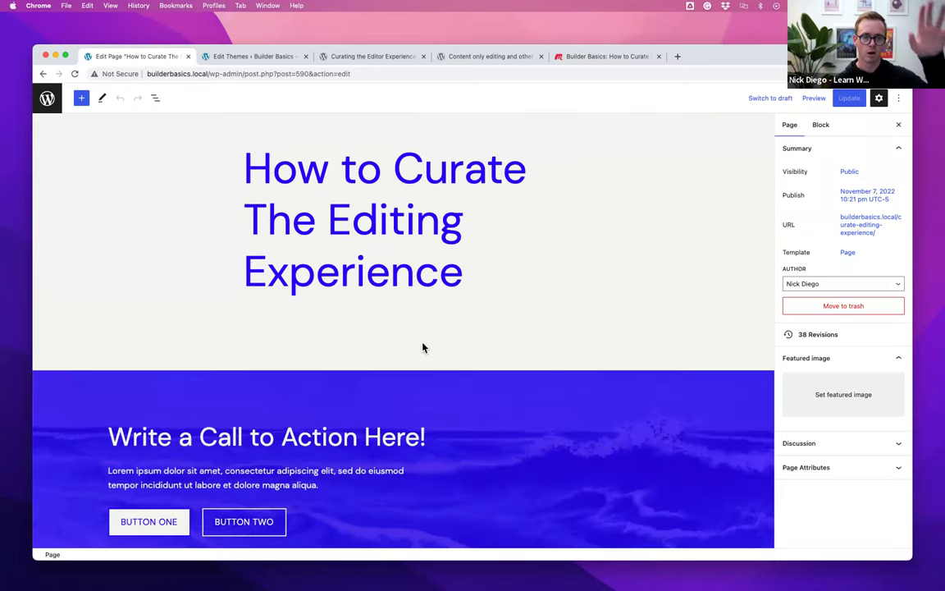
- Examine the Spacer and Cover block markup in the page's code editor and return to the visual editor
{"action": "scroll", "coordinate": [450, 352], "scroll_direction": "down", "scroll_amount": 5}
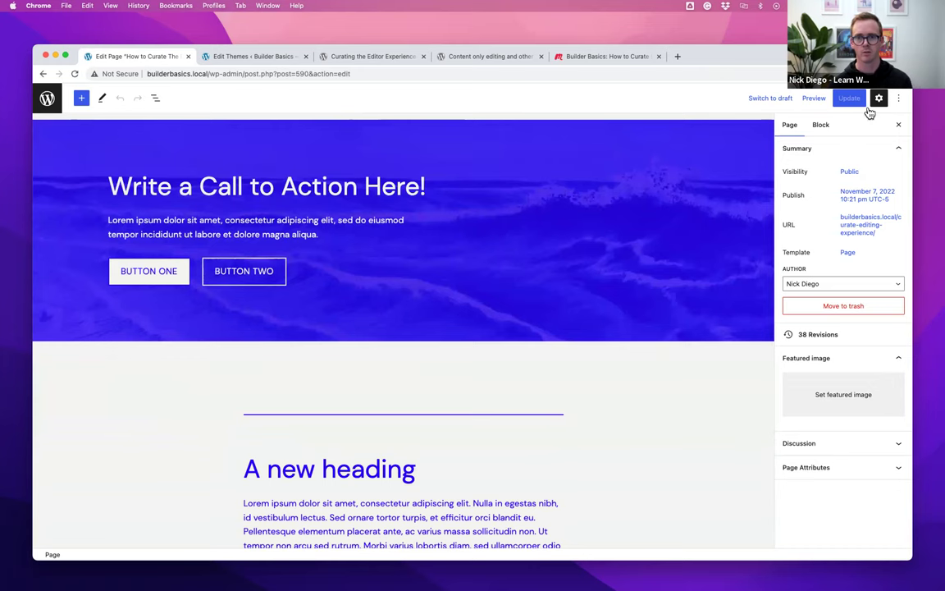
{"action": "left_click", "coordinate": [899, 98]}
{"action": "left_click", "coordinate": [821, 283]}
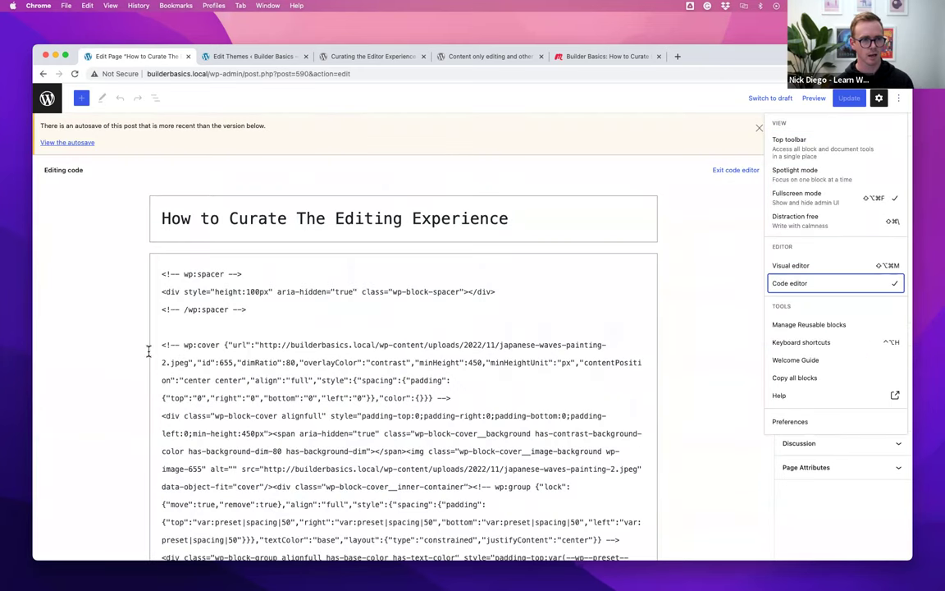
{"action": "left_click_drag", "start_coordinate": [163, 345], "coordinate": [344, 433]}
{"action": "left_click_drag", "start_coordinate": [260, 310], "coordinate": [161, 273]}
{"action": "scroll", "coordinate": [386, 346], "scroll_direction": "down", "scroll_amount": 2}
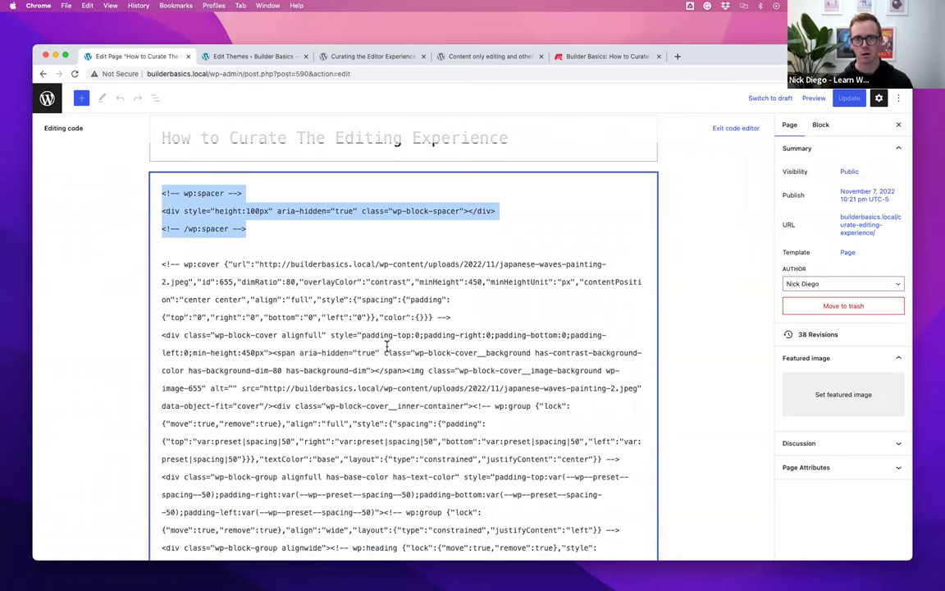
{"action": "scroll", "coordinate": [331, 290], "scroll_direction": "down", "scroll_amount": 2}
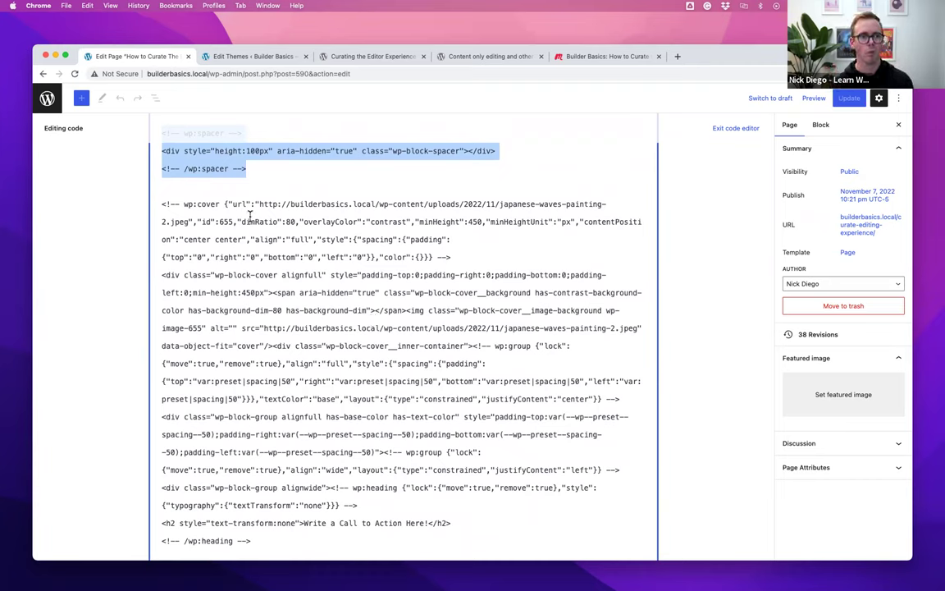
{"action": "left_click", "coordinate": [206, 186]}
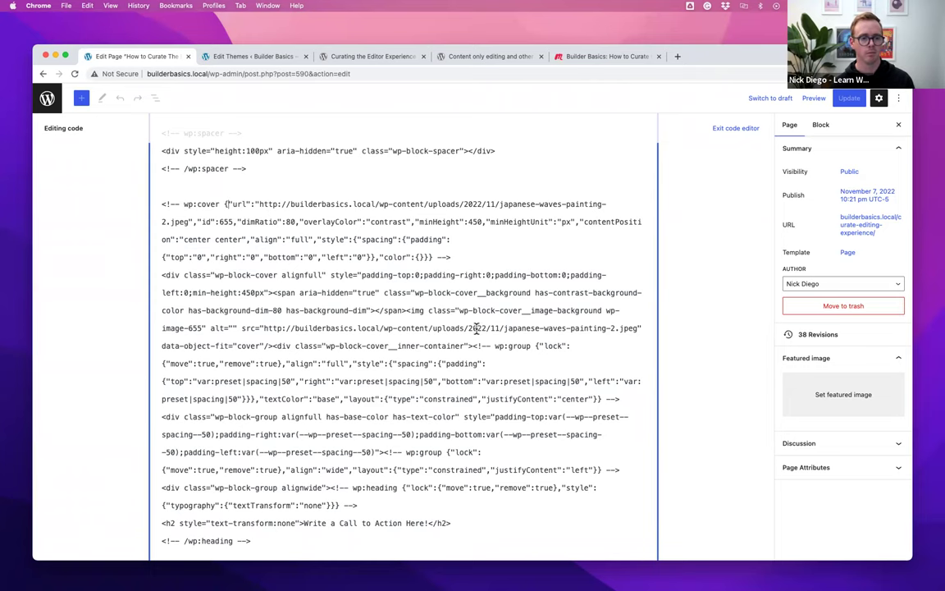
{"action": "scroll", "coordinate": [476, 329], "scroll_direction": "down", "scroll_amount": 20}
{"action": "scroll", "coordinate": [460, 320], "scroll_direction": "up", "scroll_amount": 20}
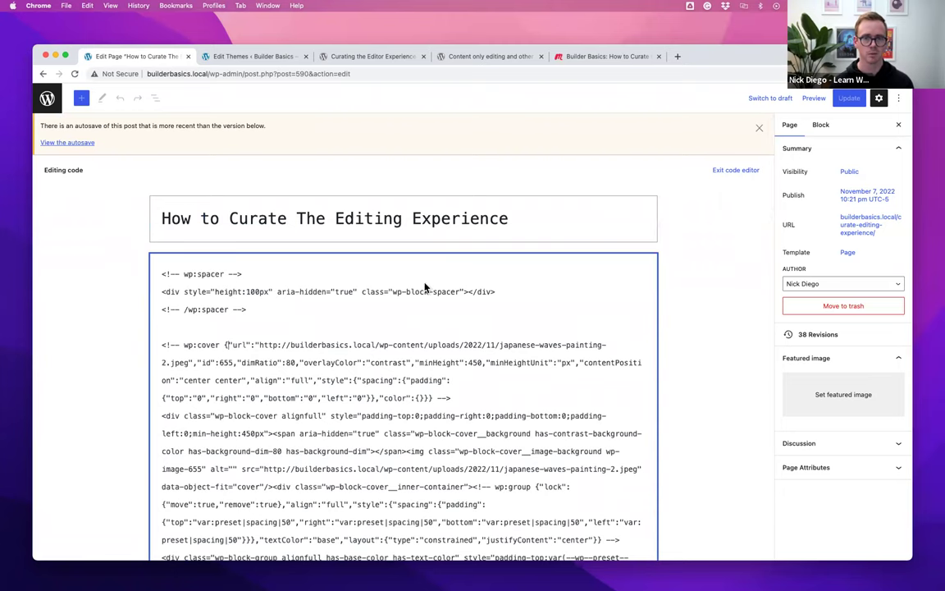
{"action": "left_click", "coordinate": [736, 170]}
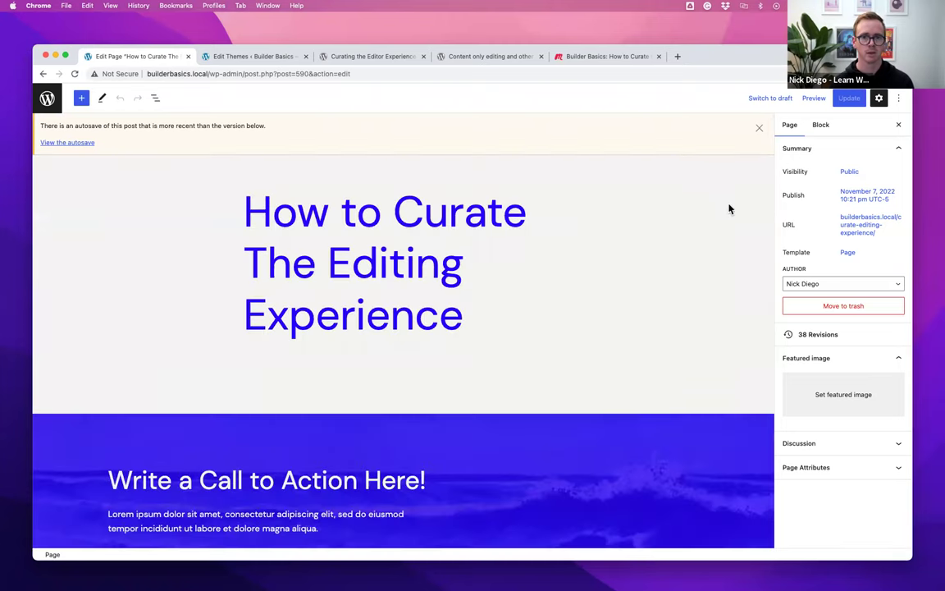
- View the block options of the locked Group inside the call-to-action Cover, and show the whole page as code
{"action": "left_click", "coordinate": [121, 434]}
{"action": "left_click", "coordinate": [111, 411]}
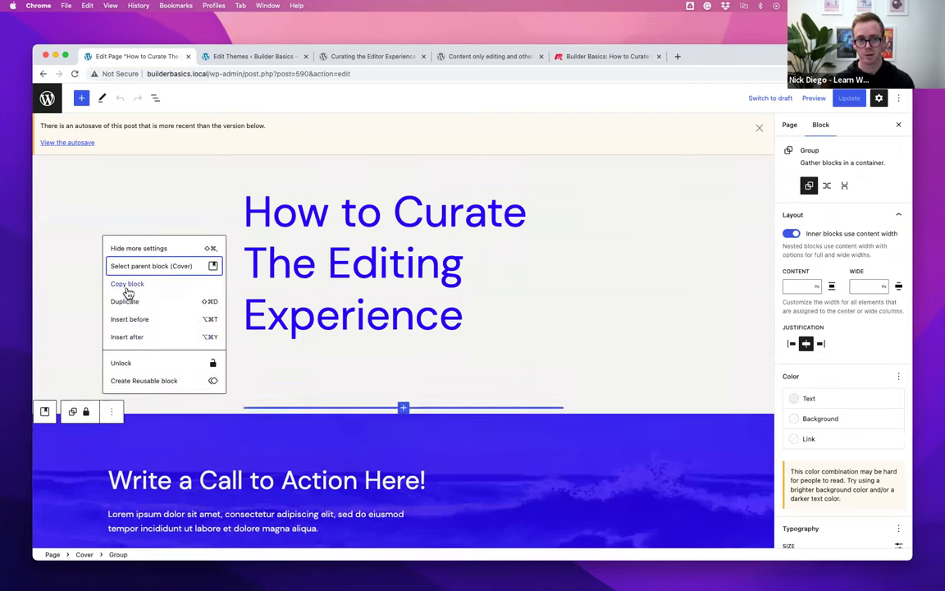
{"action": "left_click", "coordinate": [898, 98]}
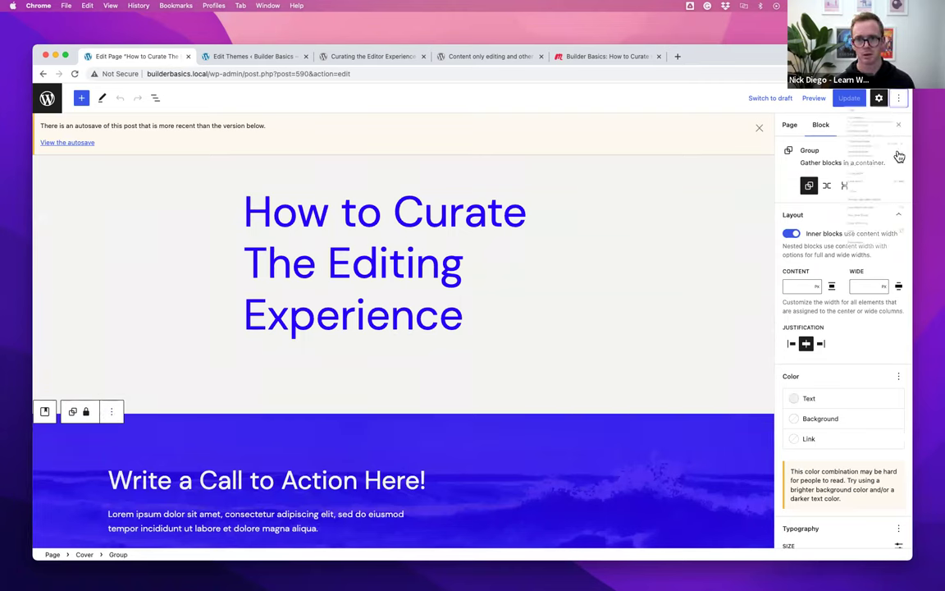
{"action": "left_click", "coordinate": [802, 284]}
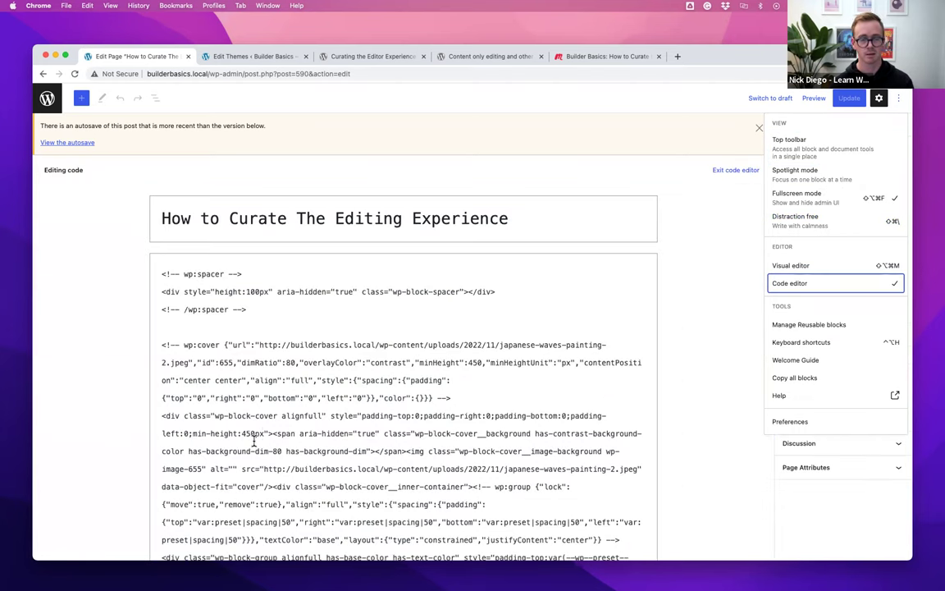
- Switch to VS Code to view the custom-cta.php pattern, and return to the page's visual editor in the browser
{"action": "key", "text": "ctrl+Right"}
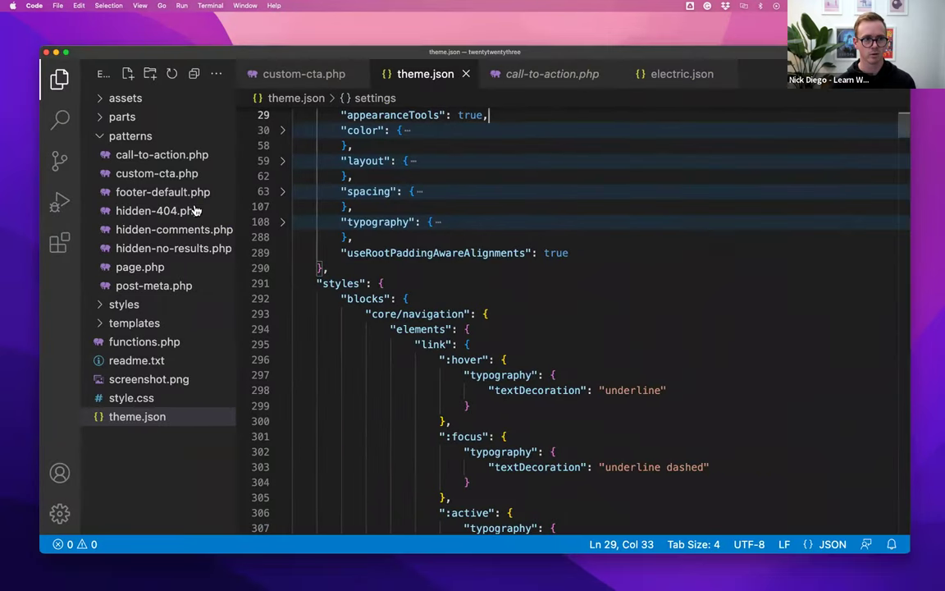
{"action": "left_click", "coordinate": [160, 174]}
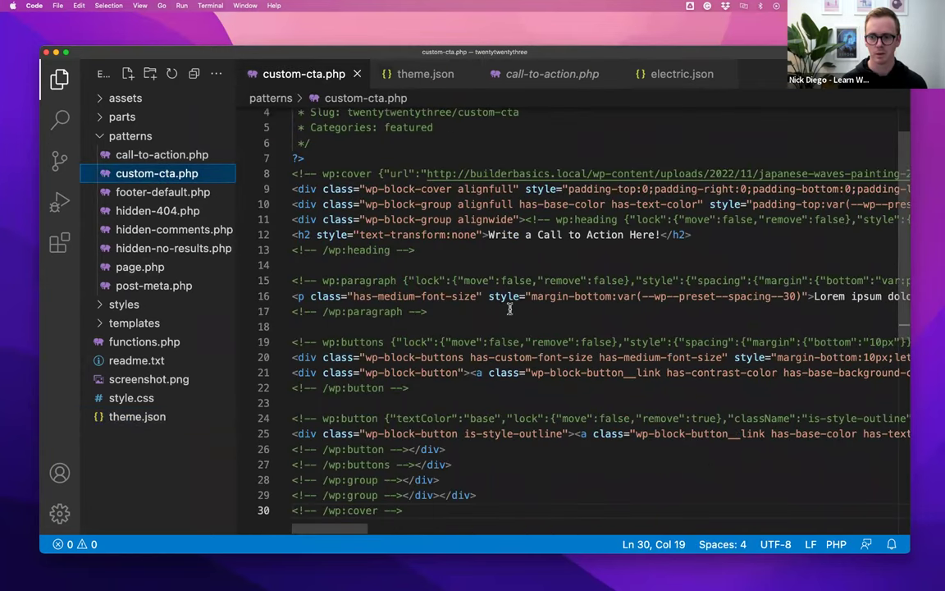
{"action": "key", "text": "ctrl+Left"}
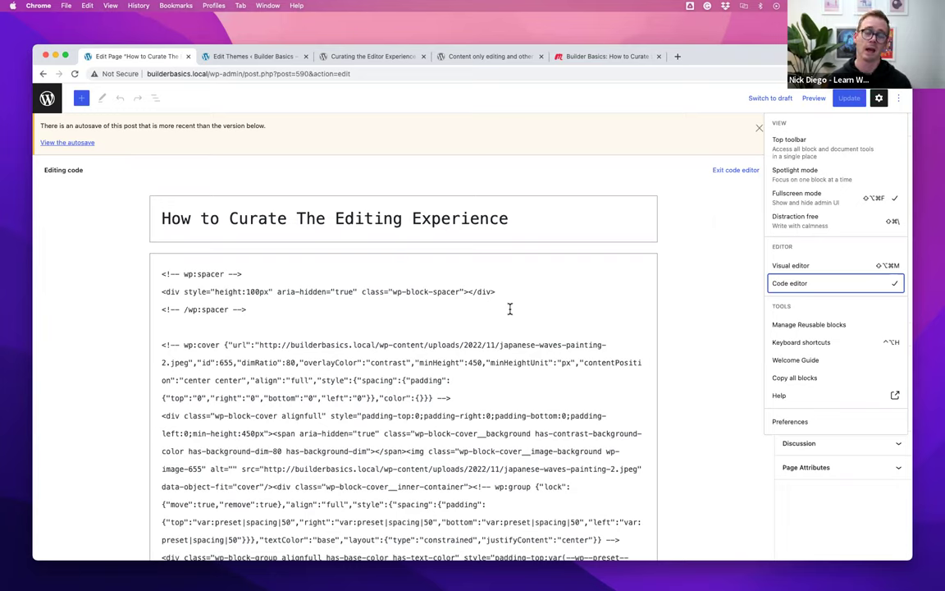
{"action": "left_click", "coordinate": [735, 171]}
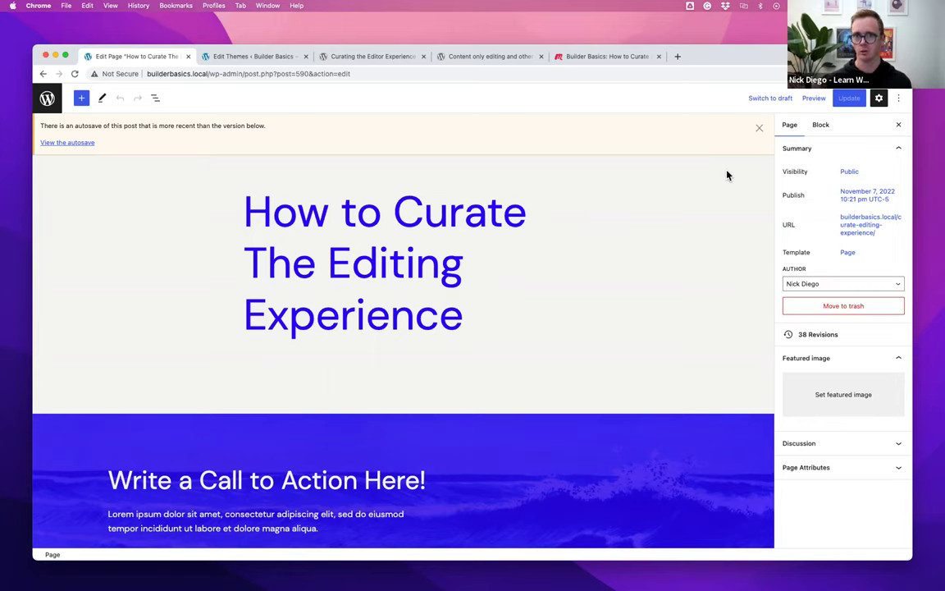
- Select the call-to-action's locked Group, its Heading and the parent Cover to compare their available toolbars and settings
{"action": "left_click", "coordinate": [898, 97]}
{"action": "scroll", "coordinate": [538, 320], "scroll_direction": "down", "scroll_amount": 5}
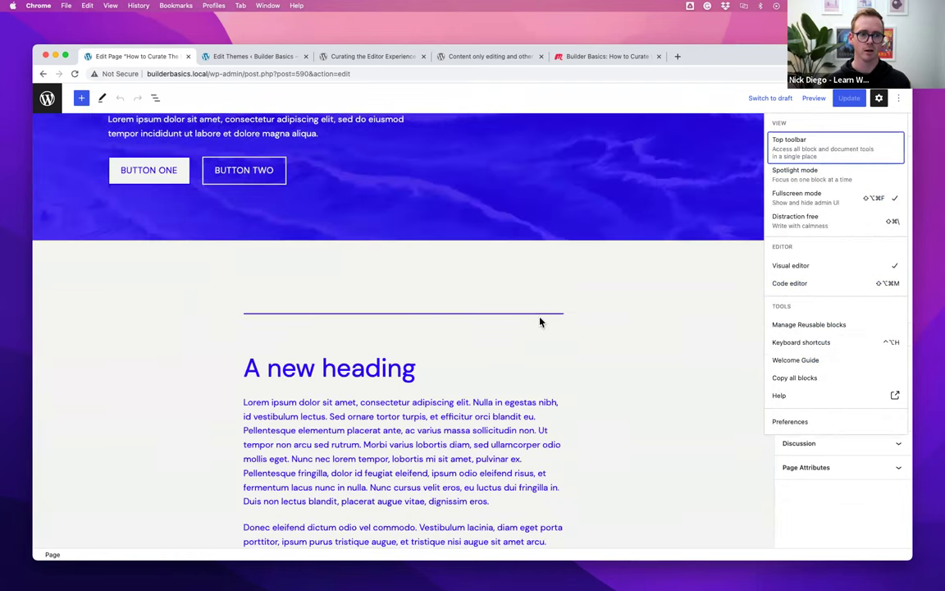
{"action": "scroll", "coordinate": [538, 320], "scroll_direction": "up", "scroll_amount": 2}
{"action": "left_click", "coordinate": [393, 184]}
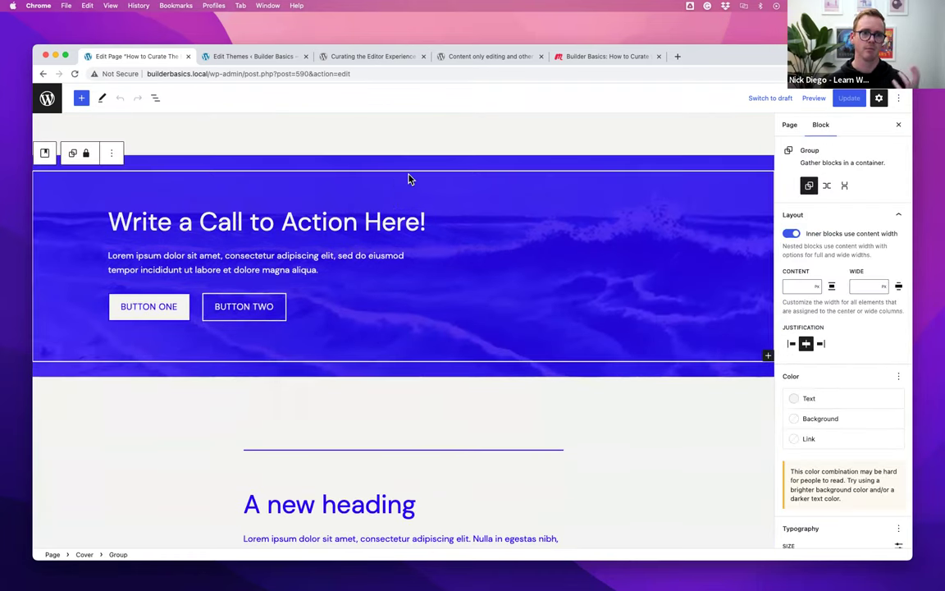
{"action": "left_click", "coordinate": [419, 166]}
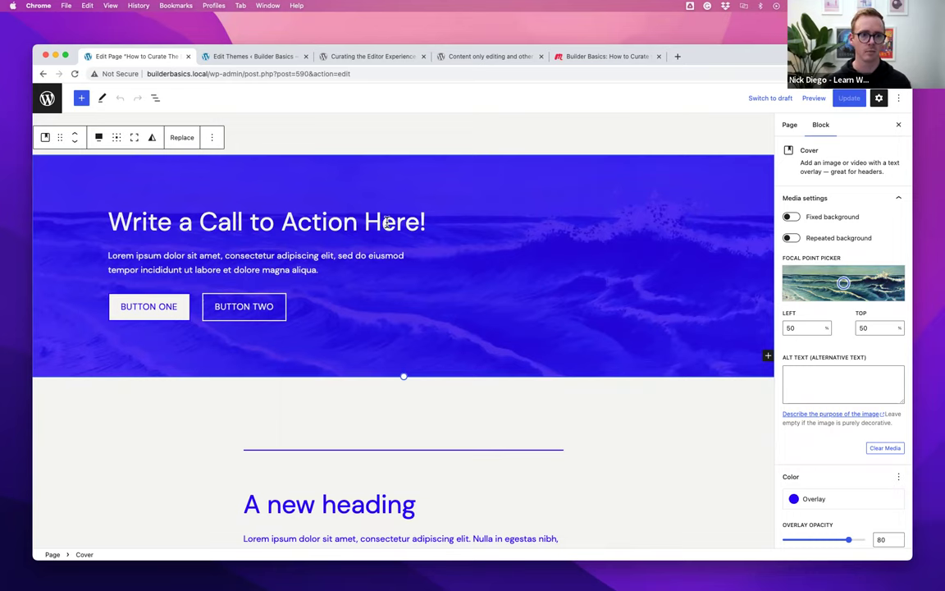
{"action": "left_click", "coordinate": [348, 202]}
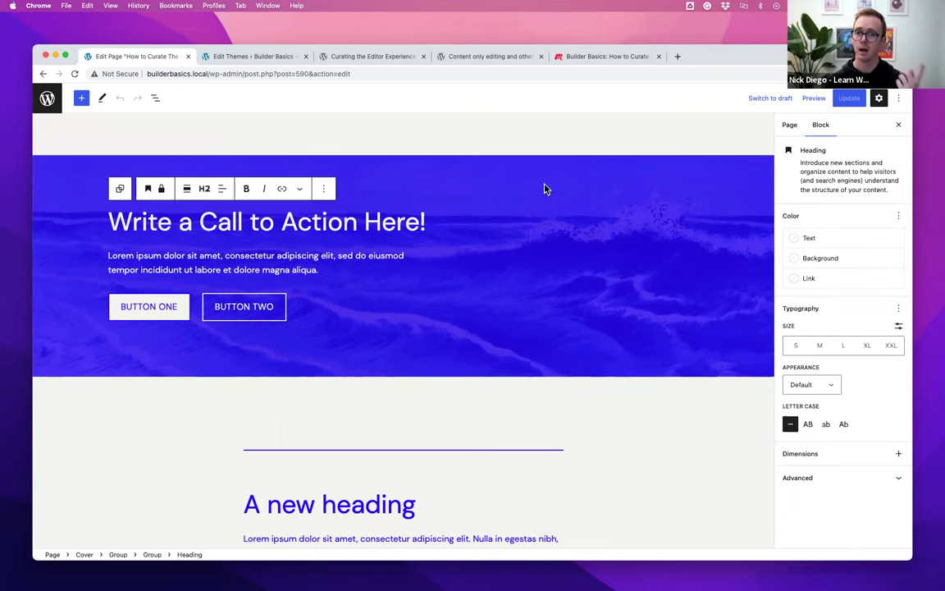
{"action": "left_click", "coordinate": [539, 165]}
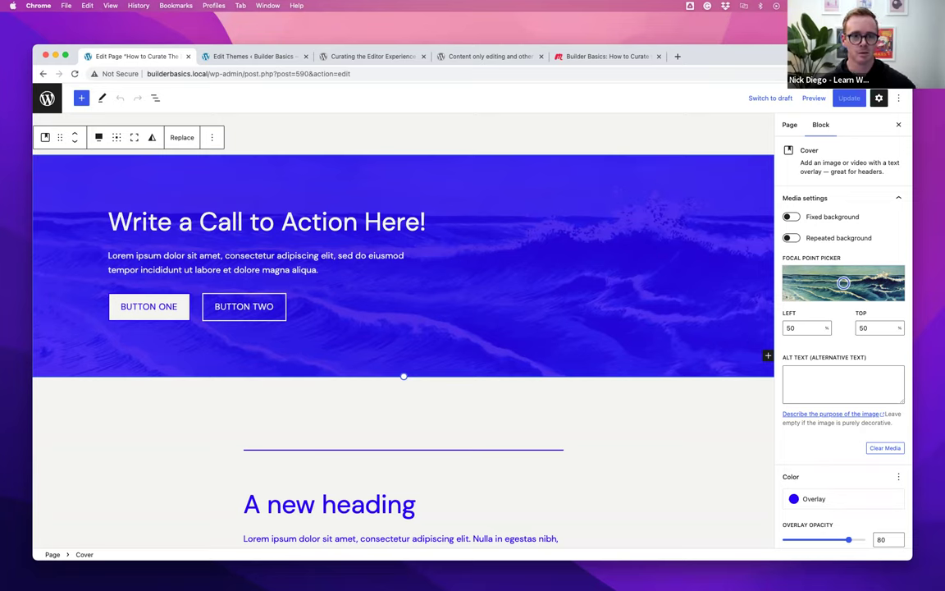
- Switch to the Meetup page for the Builder Basics workshop and open its Learn WordPress Online Workshops group
{"action": "left_click", "coordinate": [628, 60]}
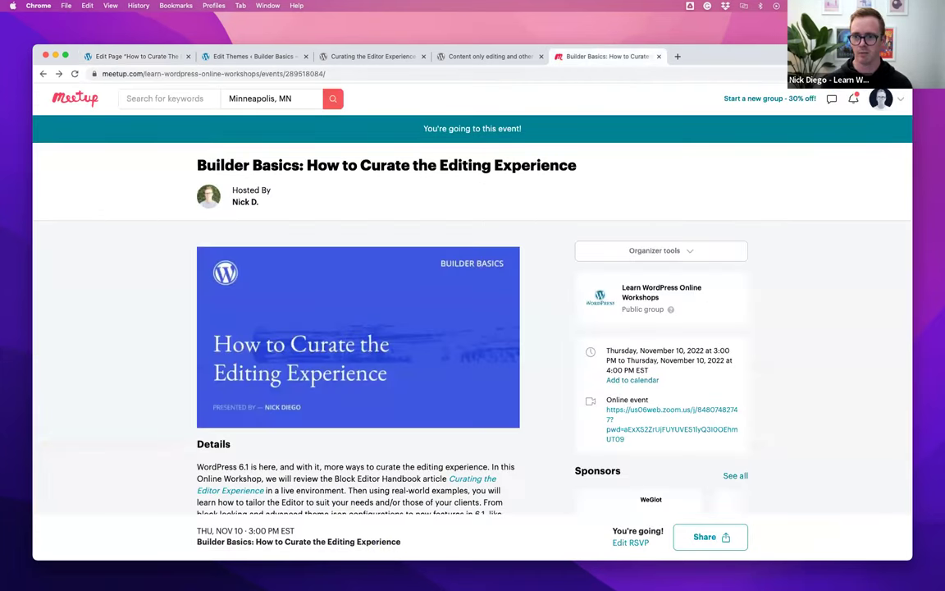
{"action": "scroll", "coordinate": [766, 285], "scroll_direction": "down", "scroll_amount": 2}
{"action": "scroll", "coordinate": [765, 284], "scroll_direction": "up", "scroll_amount": 2}
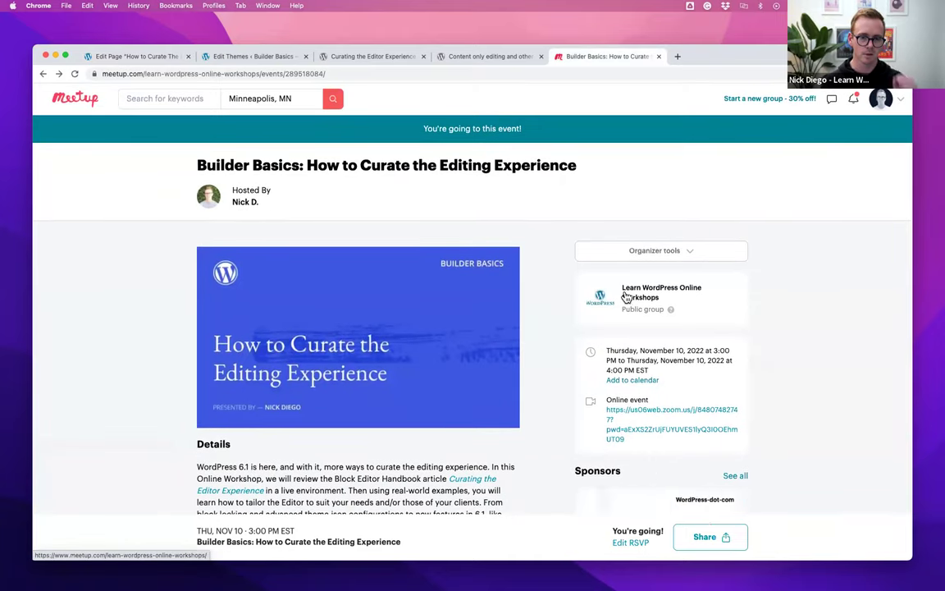
{"action": "key", "text": "super+r"}
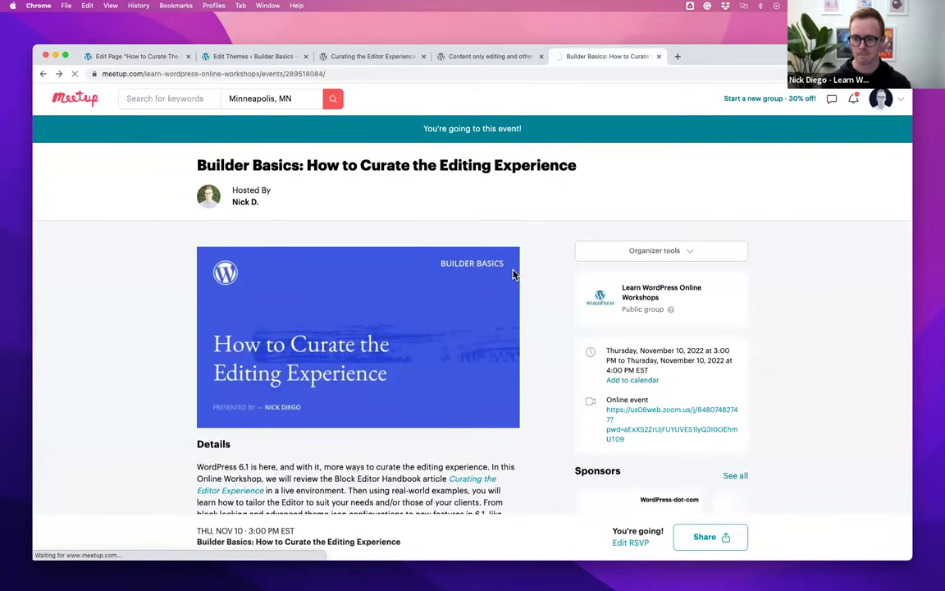
{"action": "left_click", "coordinate": [607, 292]}
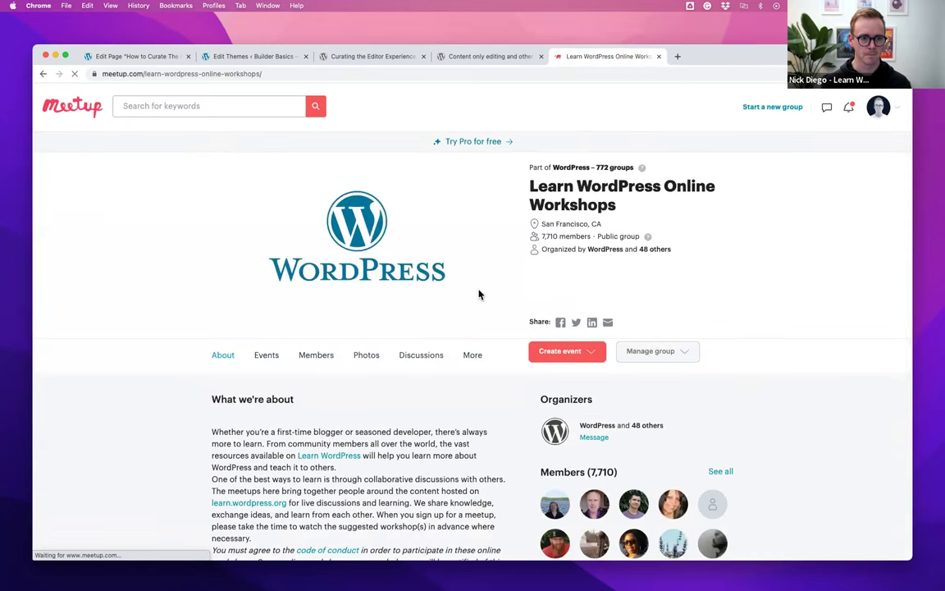
- Look through the group's upcoming workshops and dismiss the Rakuten cash-back offer
{"action": "scroll", "coordinate": [479, 294], "scroll_direction": "down", "scroll_amount": 5}
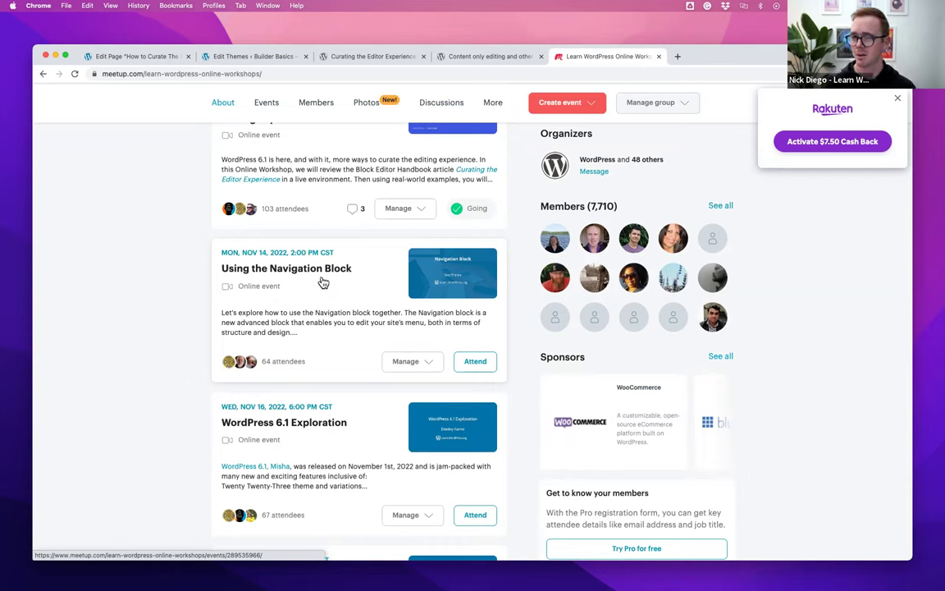
{"action": "left_click", "coordinate": [900, 101]}
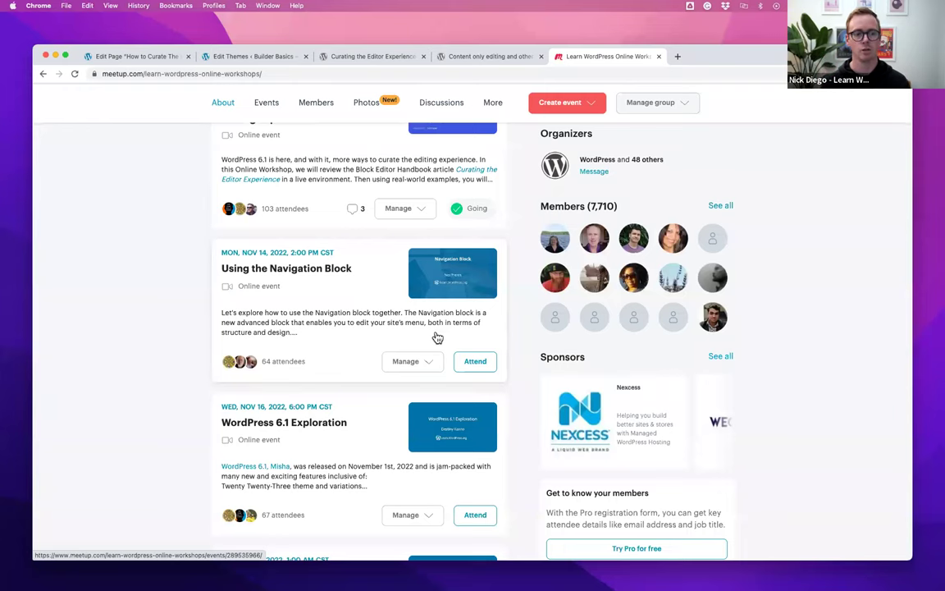
{"action": "scroll", "coordinate": [435, 335], "scroll_direction": "down", "scroll_amount": 2}
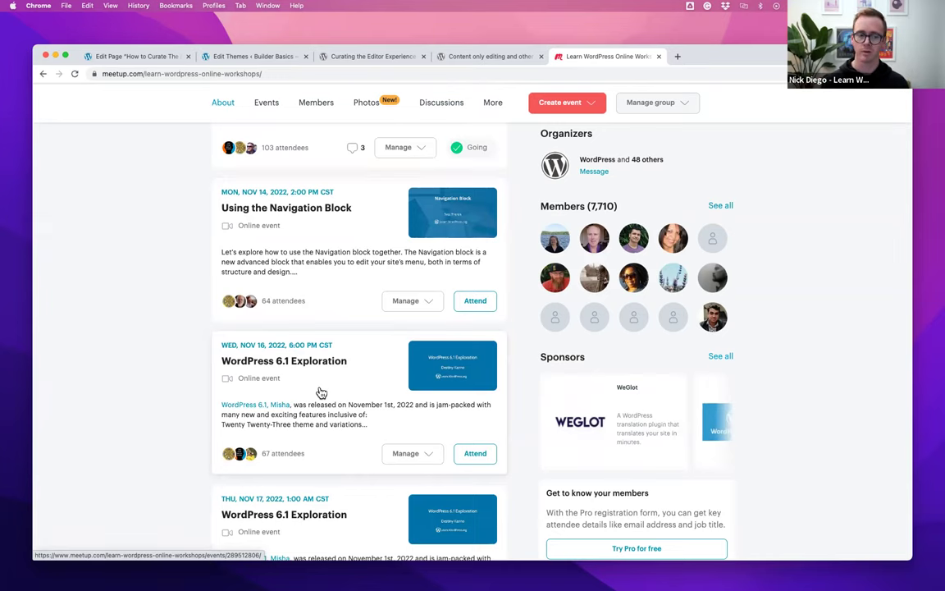
{"action": "scroll", "coordinate": [323, 394], "scroll_direction": "down", "scroll_amount": 2}
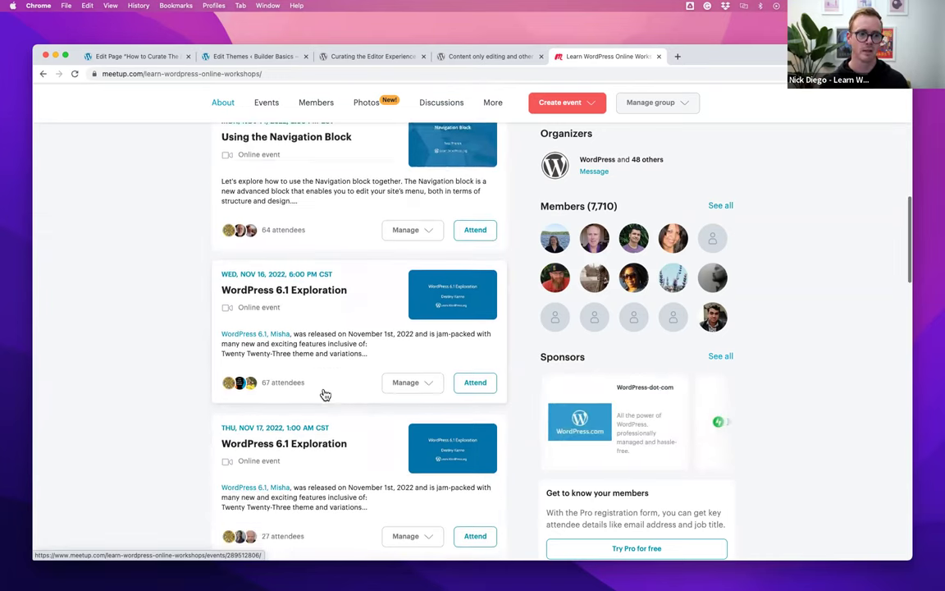
{"action": "scroll", "coordinate": [329, 391], "scroll_direction": "down", "scroll_amount": 7}
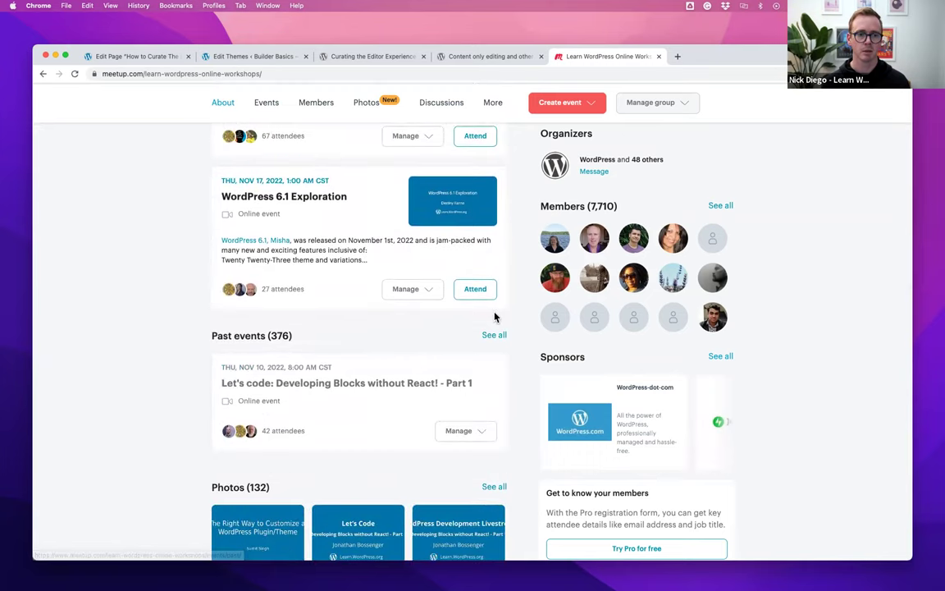
- Show all the group's upcoming events and open "Builder Basics: Exploring Block Layout, Alignment, and Dimensions"
{"action": "left_click", "coordinate": [494, 318]}
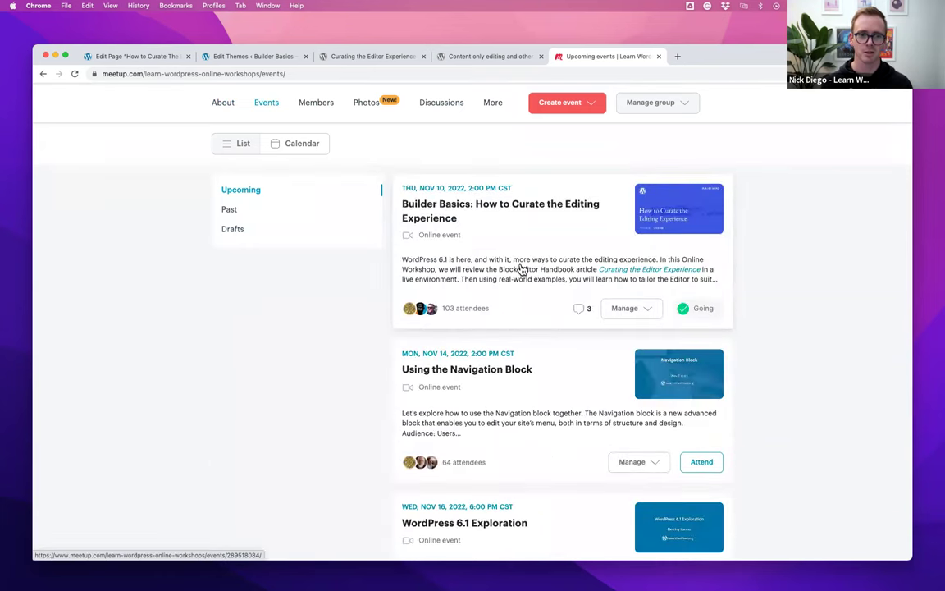
{"action": "scroll", "coordinate": [555, 313], "scroll_direction": "down", "scroll_amount": 6}
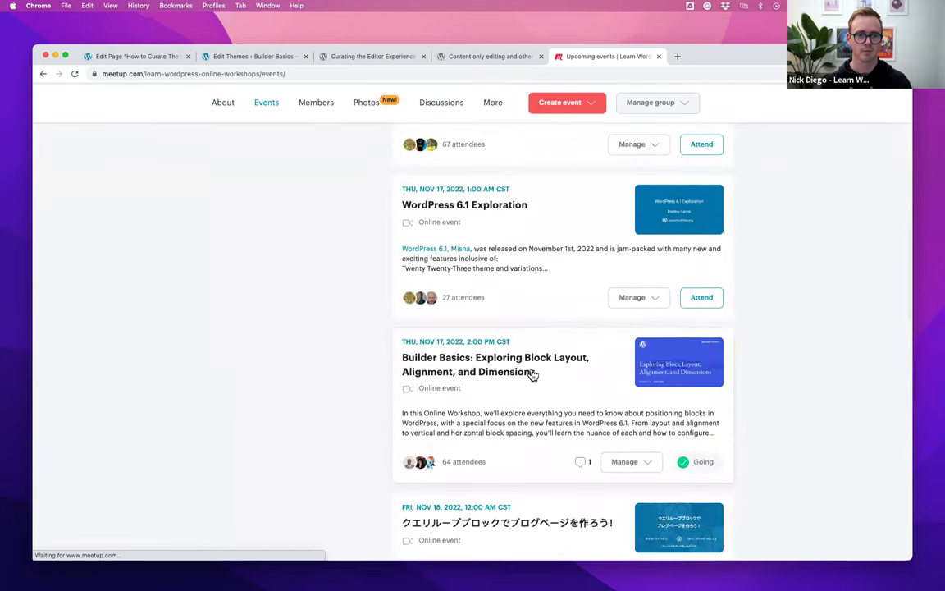
{"action": "left_click", "coordinate": [535, 372]}
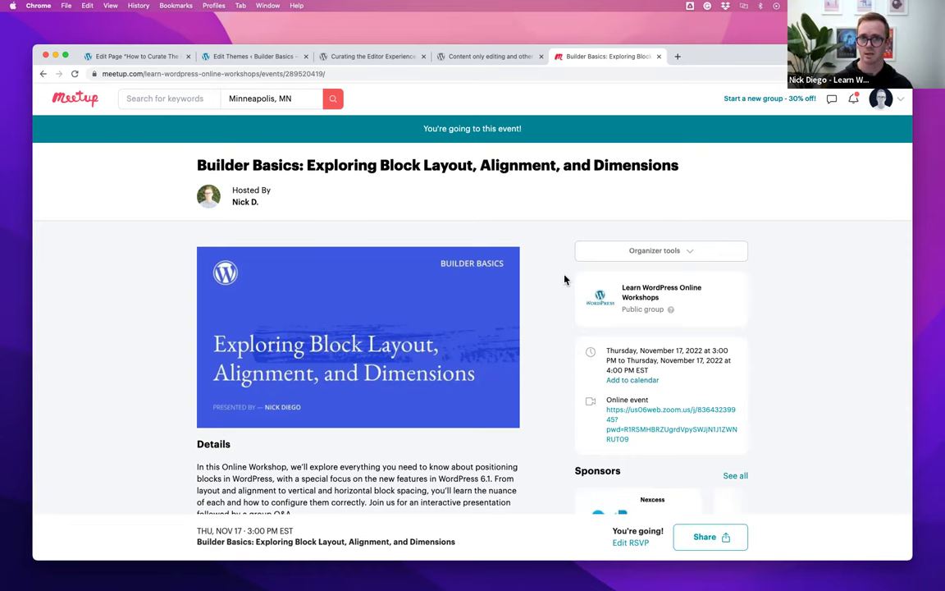
- Return to the WordPress page editor and set the call-to-action Cover's padding to 4
{"action": "left_click", "coordinate": [127, 53]}
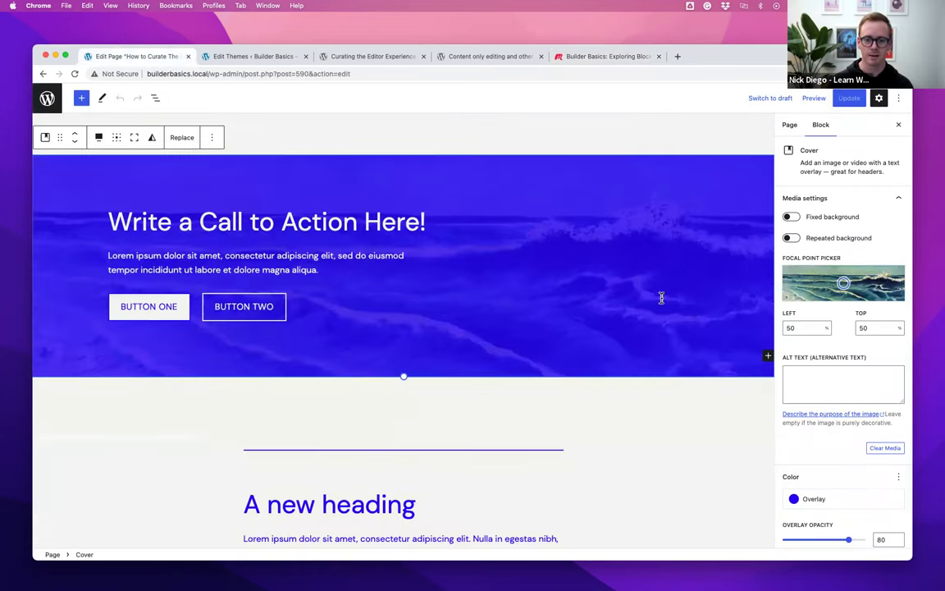
{"action": "scroll", "coordinate": [817, 501], "scroll_direction": "down", "scroll_amount": 5}
{"action": "left_click_drag", "start_coordinate": [784, 477], "coordinate": [850, 483]}
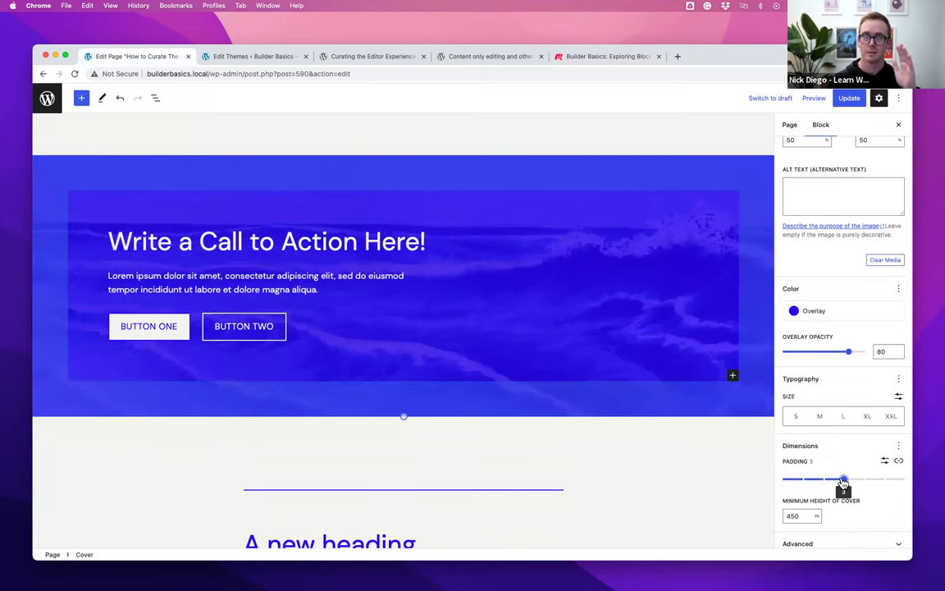
{"action": "left_click_drag", "start_coordinate": [842, 484], "coordinate": [885, 484]}
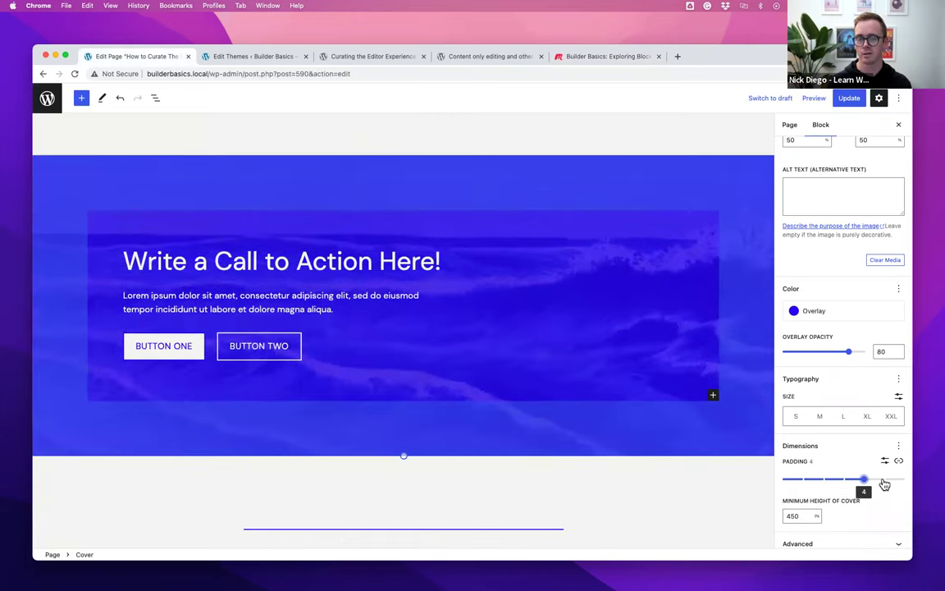